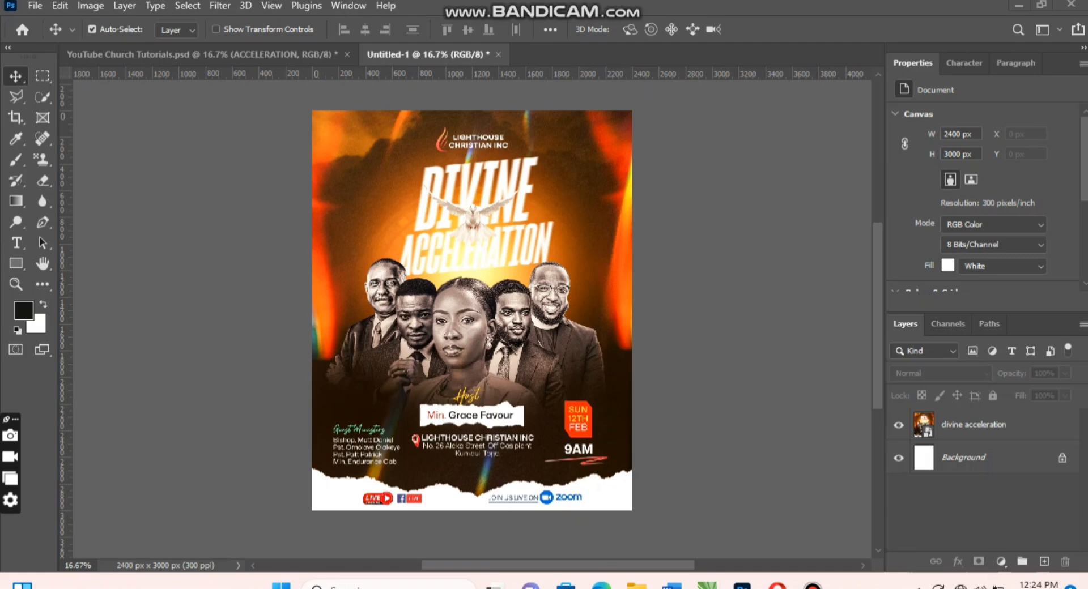
# Hide the divine acceleration reference layer and add a Solid Color fill layer in #130b00.
pyautogui.click(897, 424)
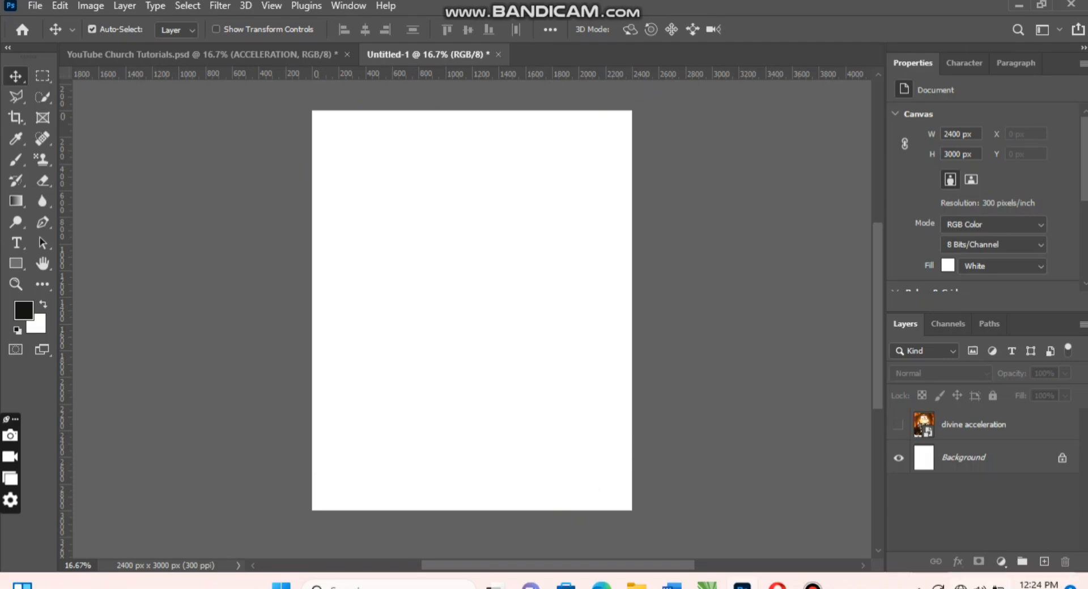
pyautogui.click(1001, 561)
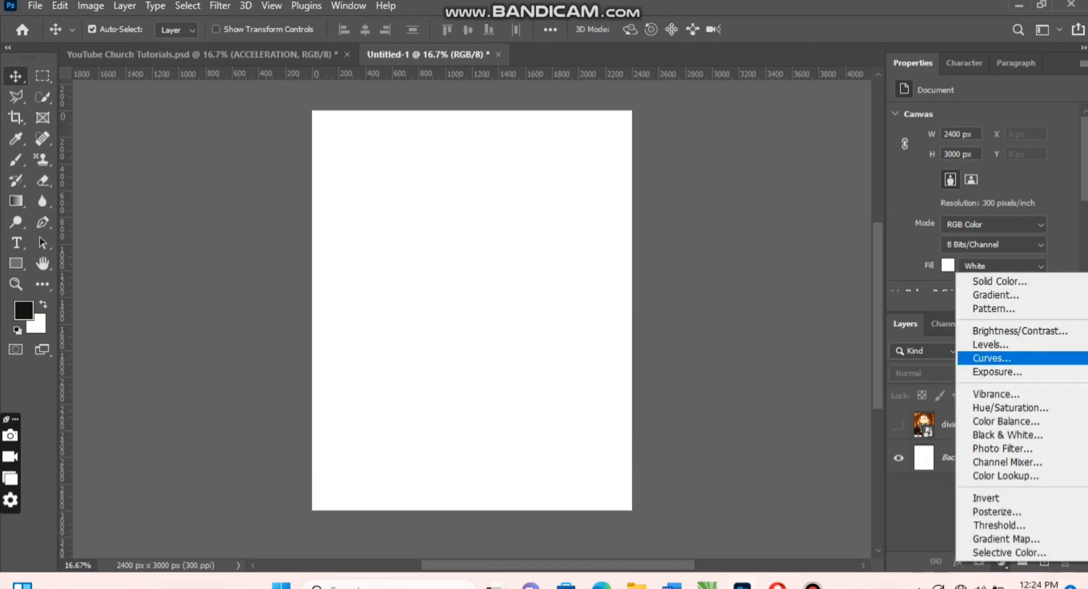
pyautogui.click(999, 281)
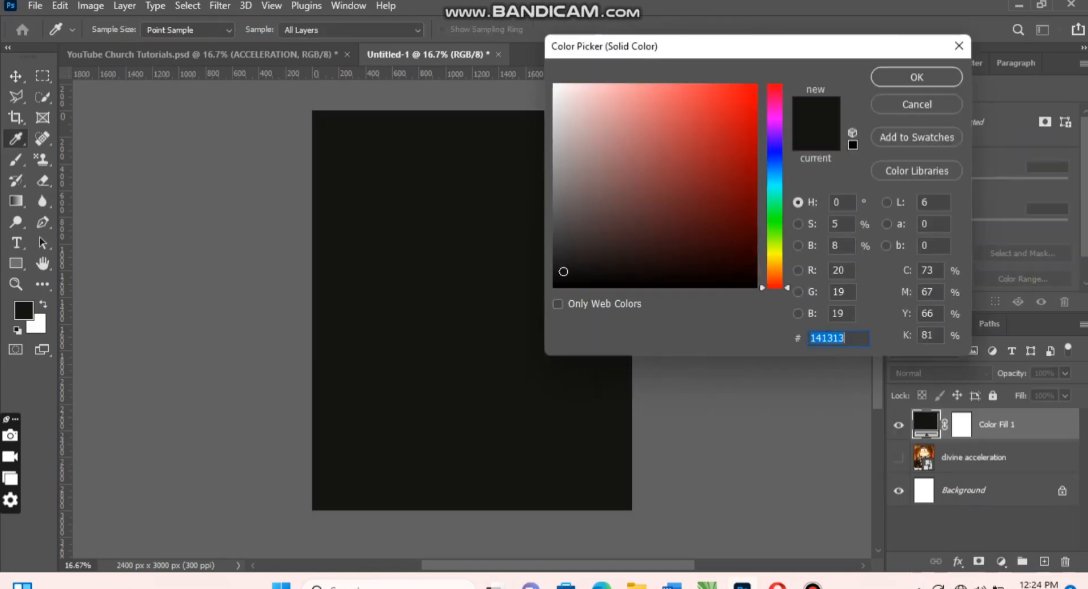
pyautogui.write('130b00')
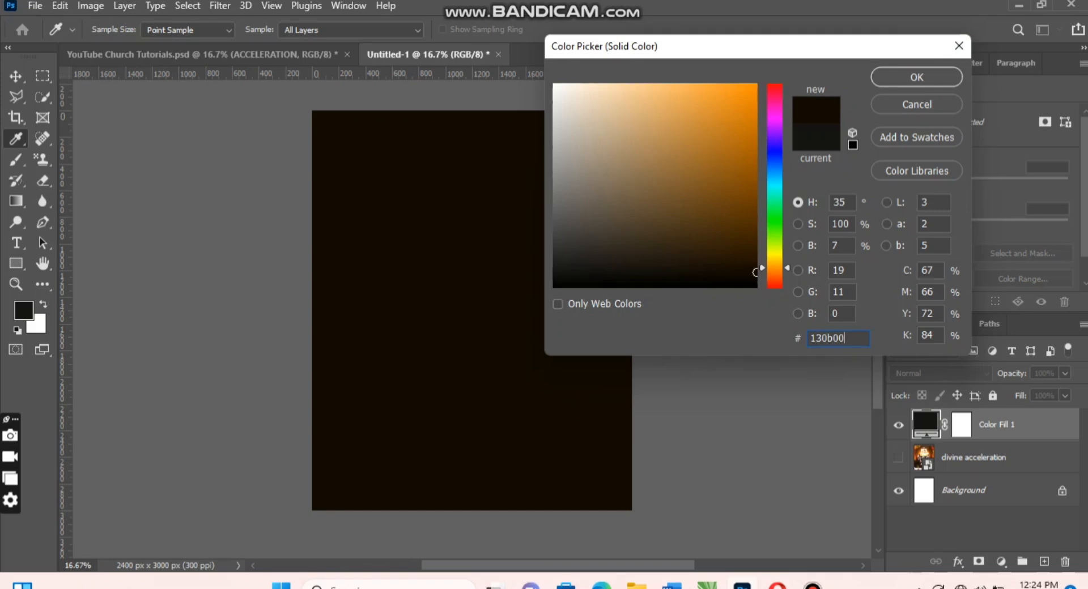
pyautogui.press('Return')
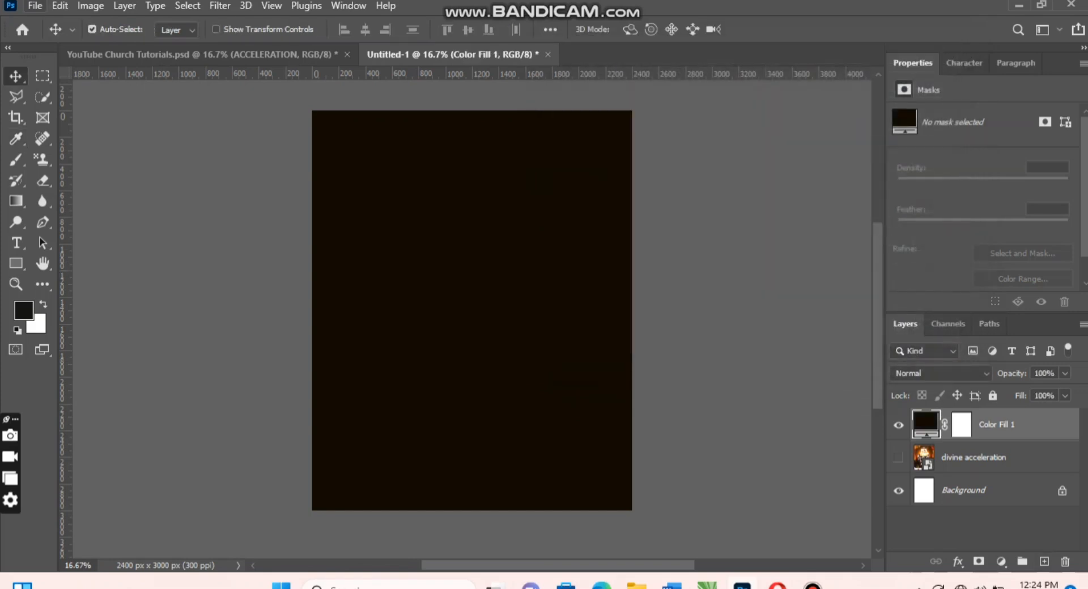
# Embed the golden disc image from the DIVINE ACCELERATION folder in Pictures, AA RESOURCES, and scale it to about 123.56% to cover the canvas.
pyautogui.click(35, 5)
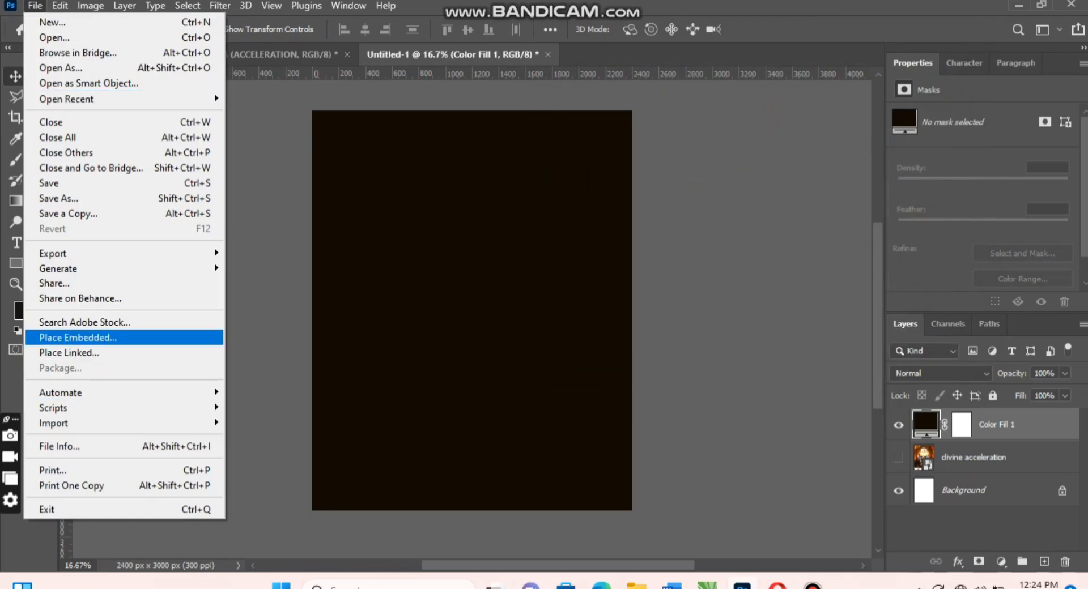
pyautogui.click(77, 337)
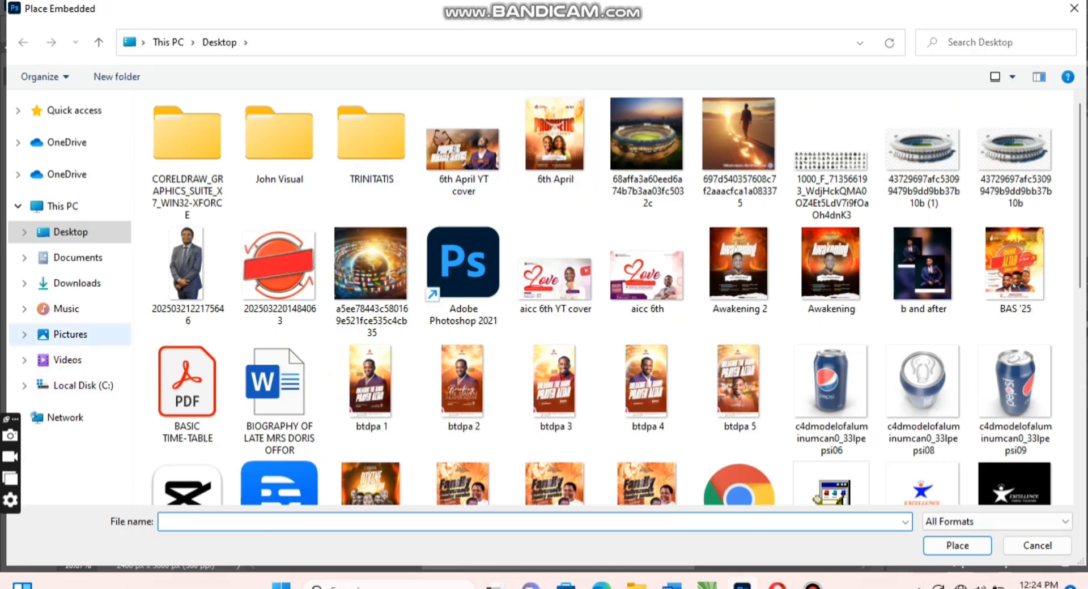
pyautogui.click(70, 334)
pyautogui.doubleClick(463, 139)
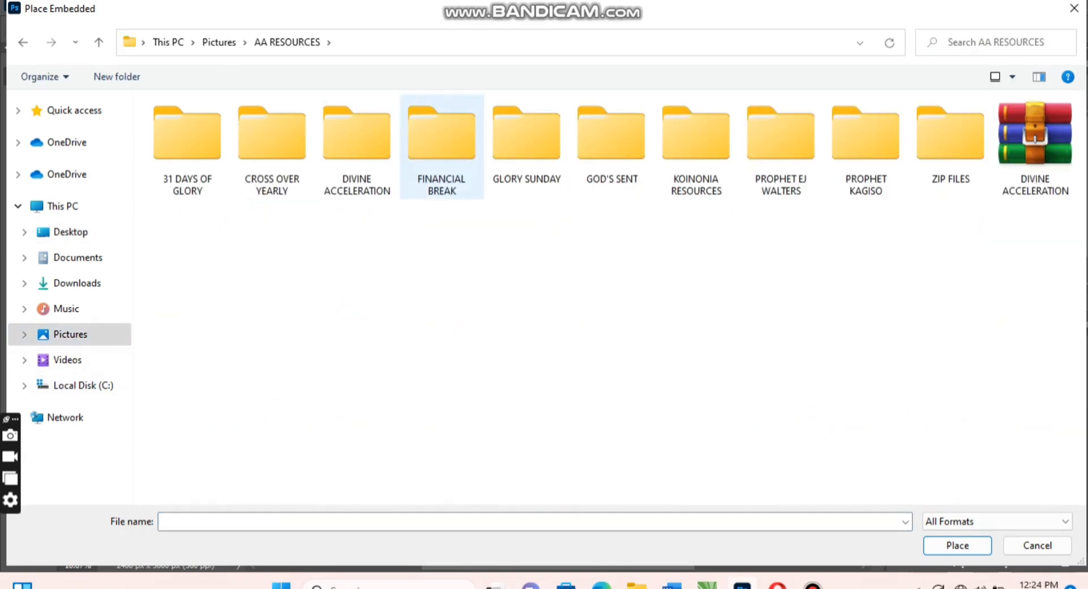
pyautogui.doubleClick(357, 142)
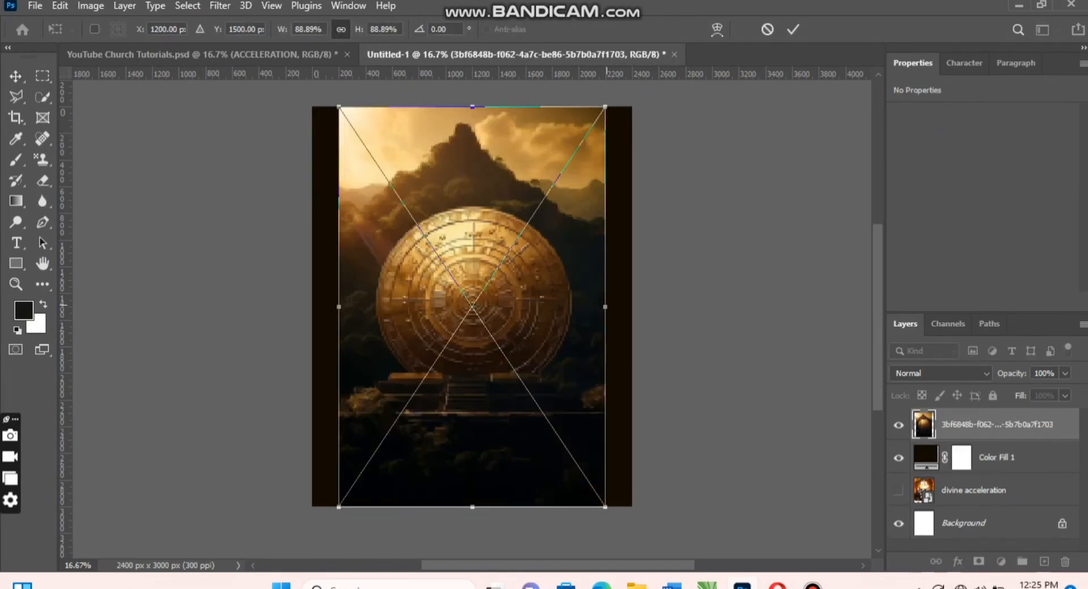
pyautogui.moveTo(605, 307); pyautogui.dragTo(657, 306)
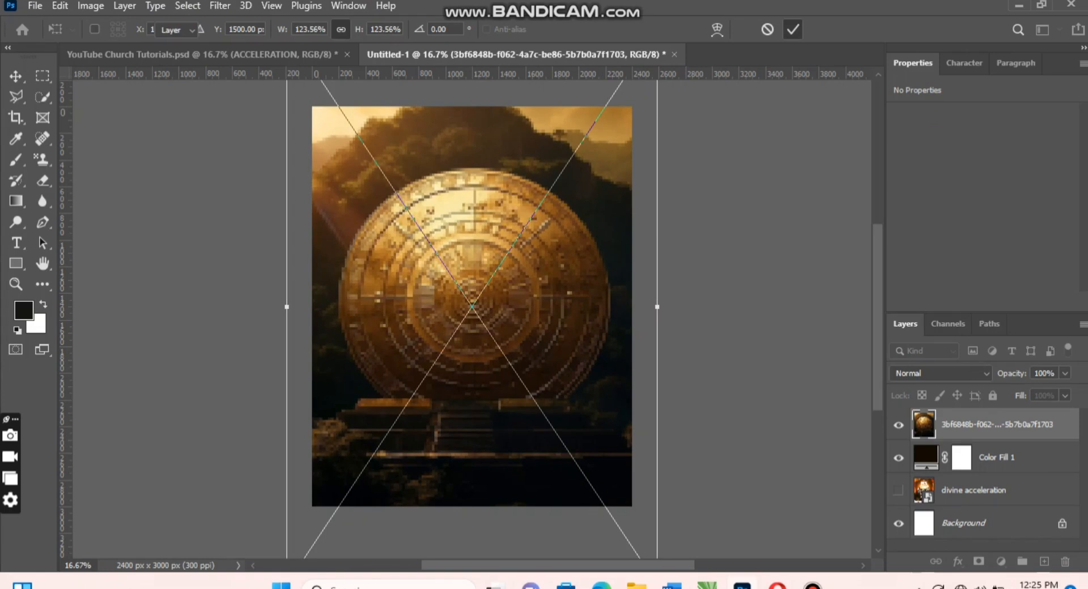
pyautogui.click(792, 29)
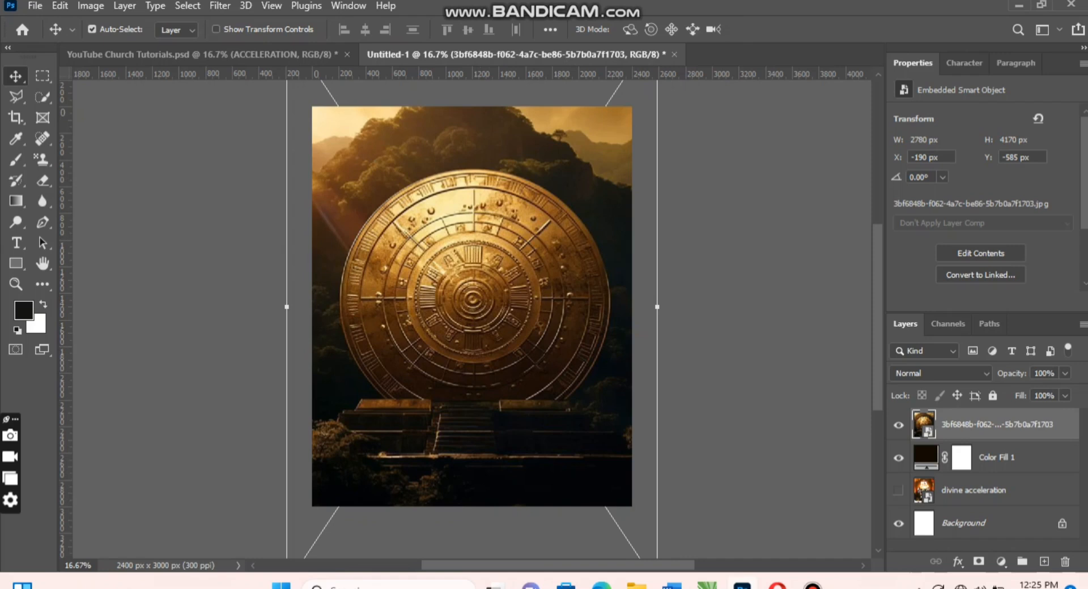
# Apply a Black & White adjustment with the Default preset to the disc image and collapse its smart filter list.
pyautogui.click(91, 6)
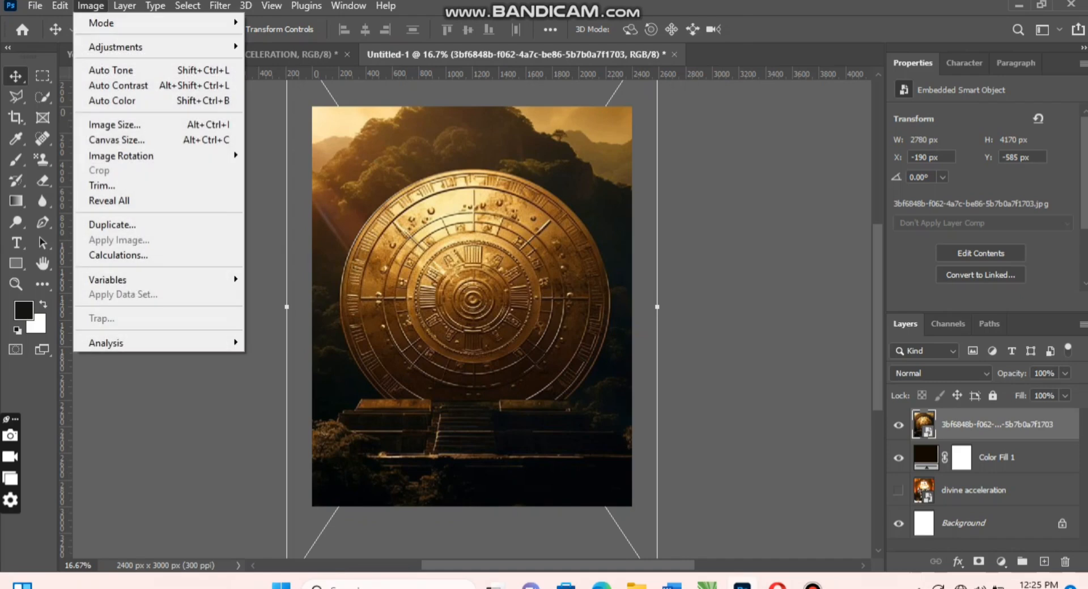
pyautogui.moveTo(148, 47)
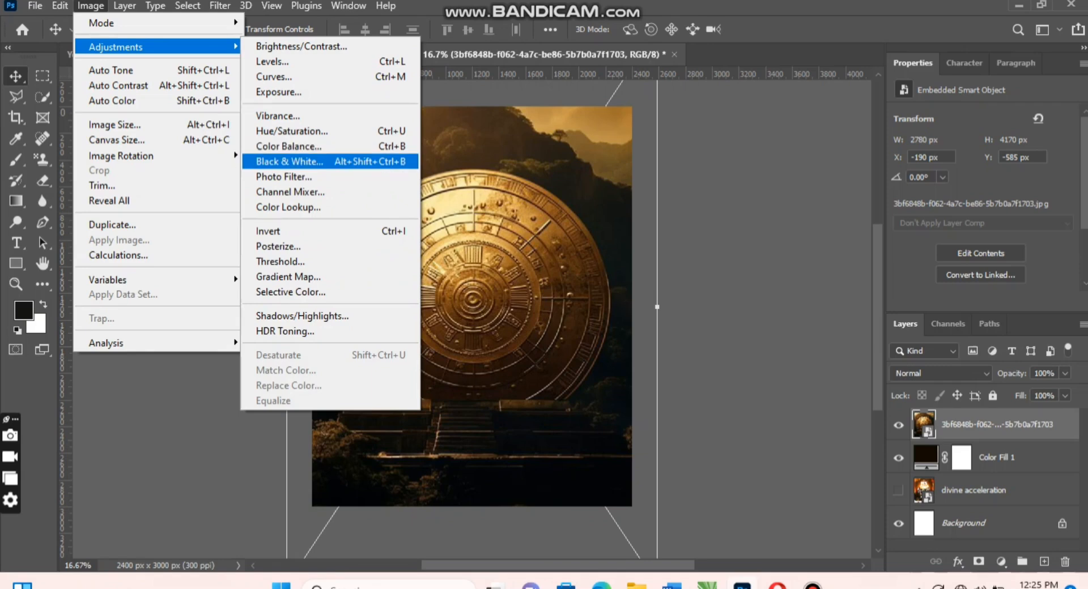
pyautogui.click(289, 161)
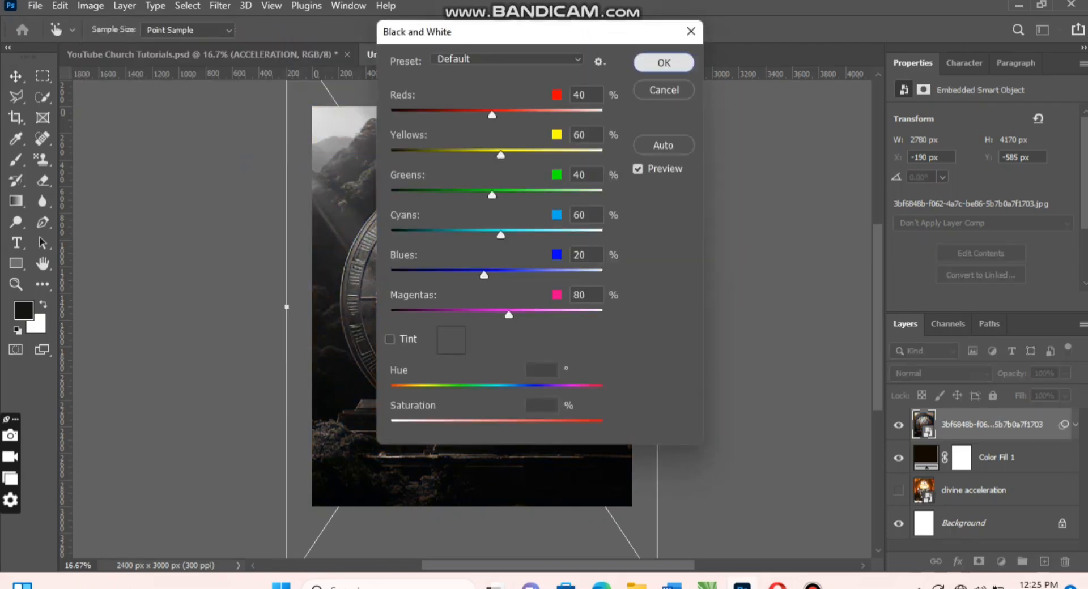
pyautogui.click(664, 62)
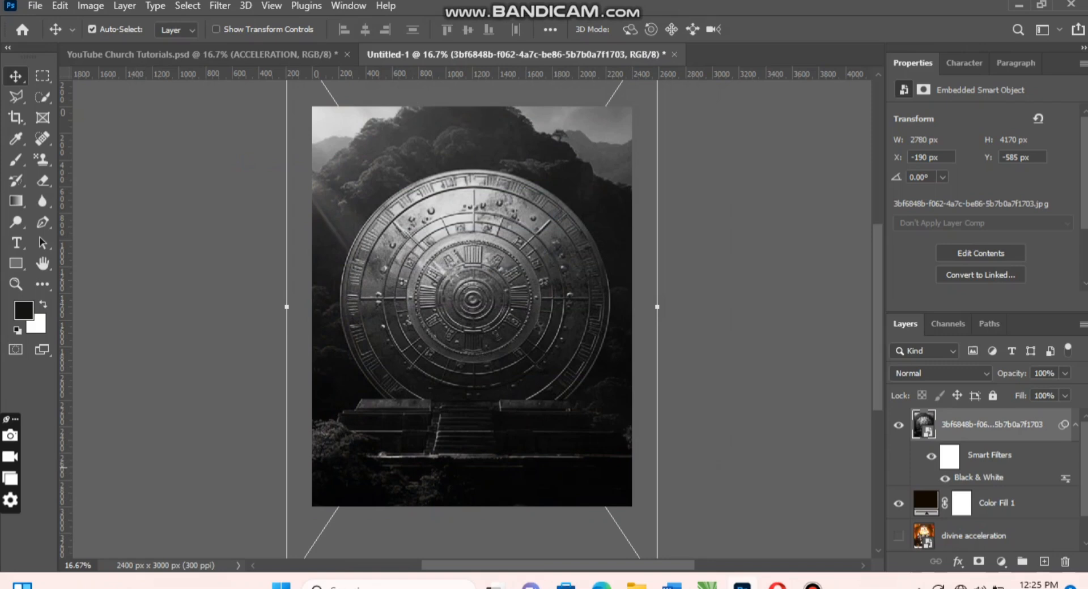
pyautogui.click(1074, 424)
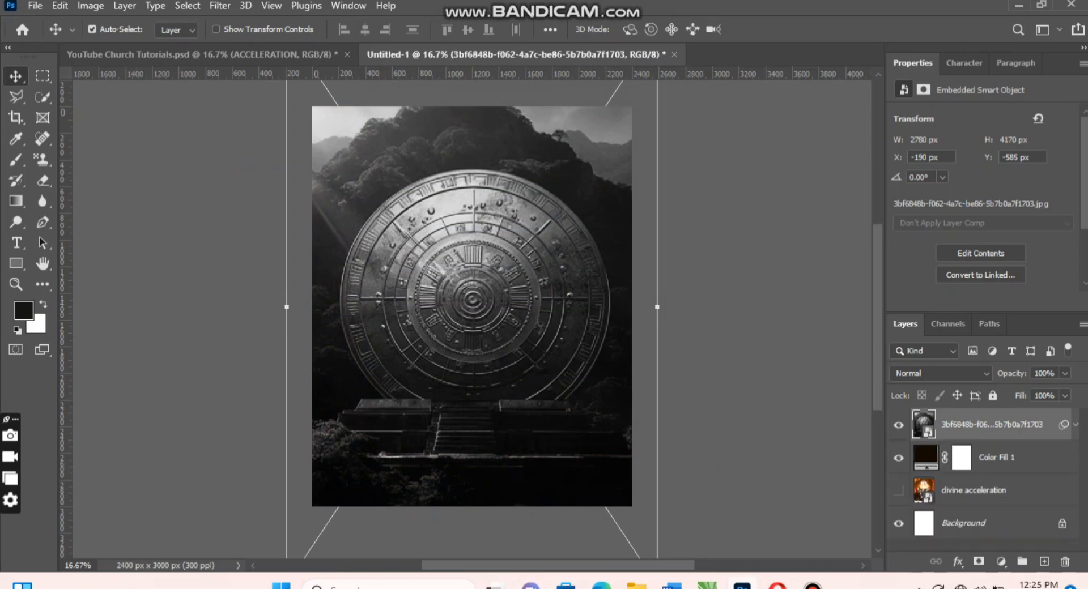
# Preview several blend modes on the disc image layer and set it to Color Dodge.
pyautogui.click(941, 373)
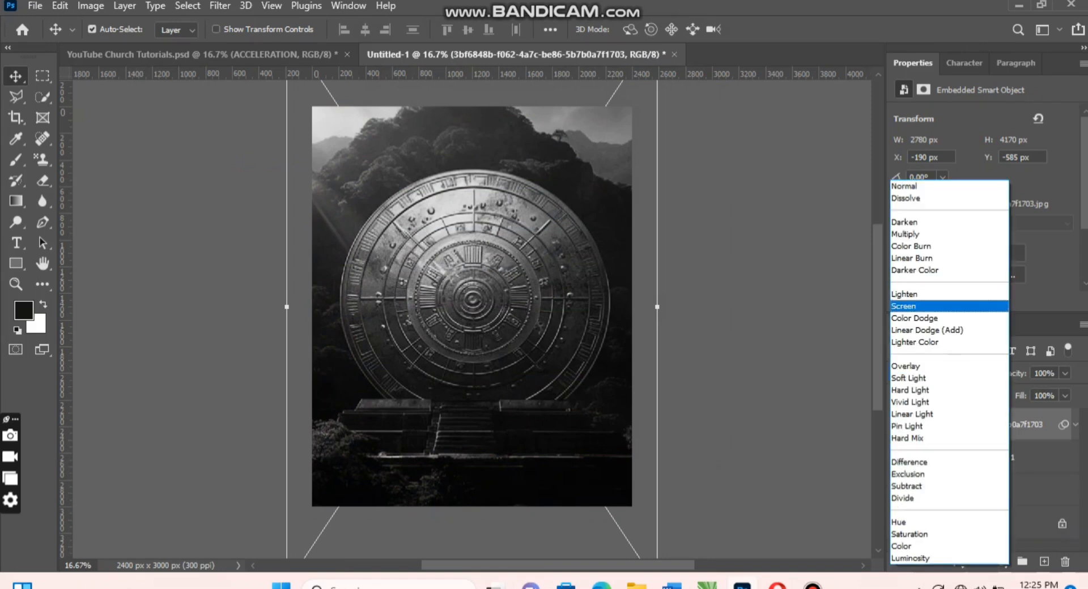
pyautogui.press('Up')
pyautogui.press('Up')
pyautogui.press('Up')
pyautogui.press('Up')
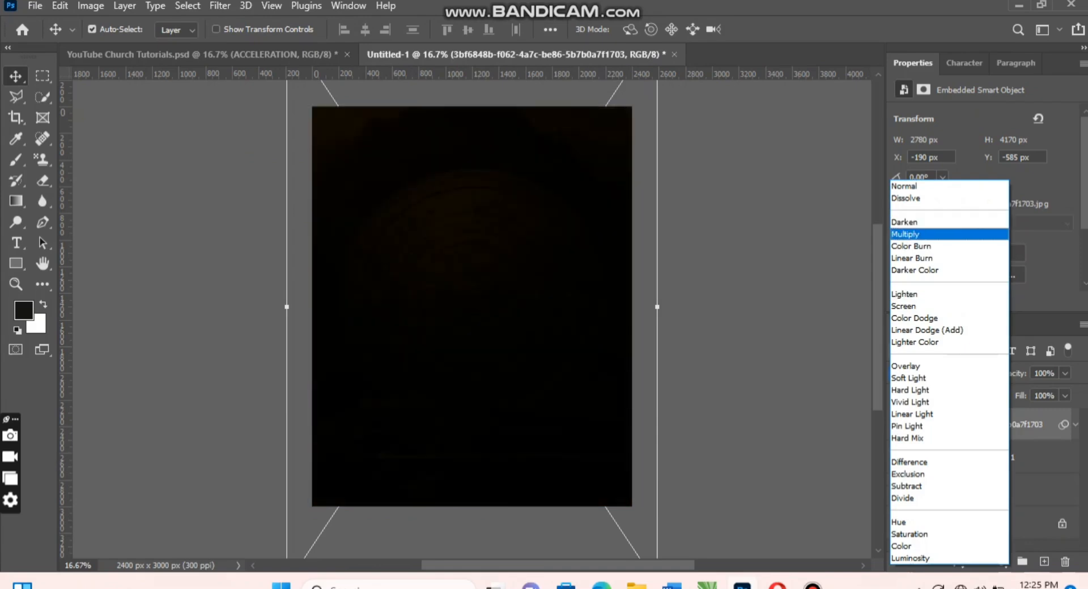
pyautogui.press('Down')
pyautogui.press('Down')
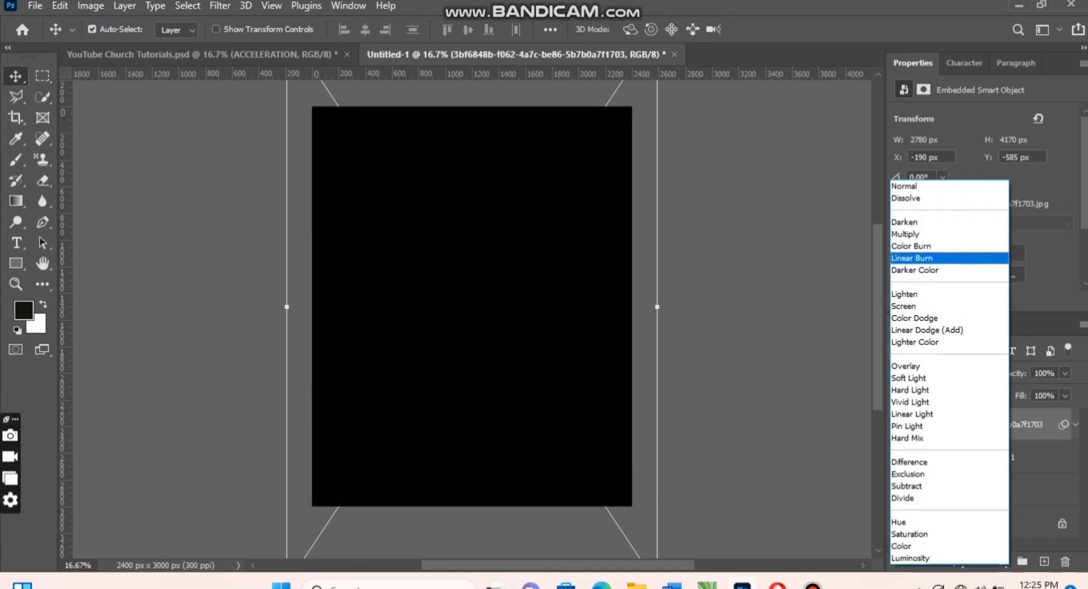
pyautogui.press('Down')
pyautogui.press('Down')
pyautogui.press('Down')
pyautogui.press('Down')
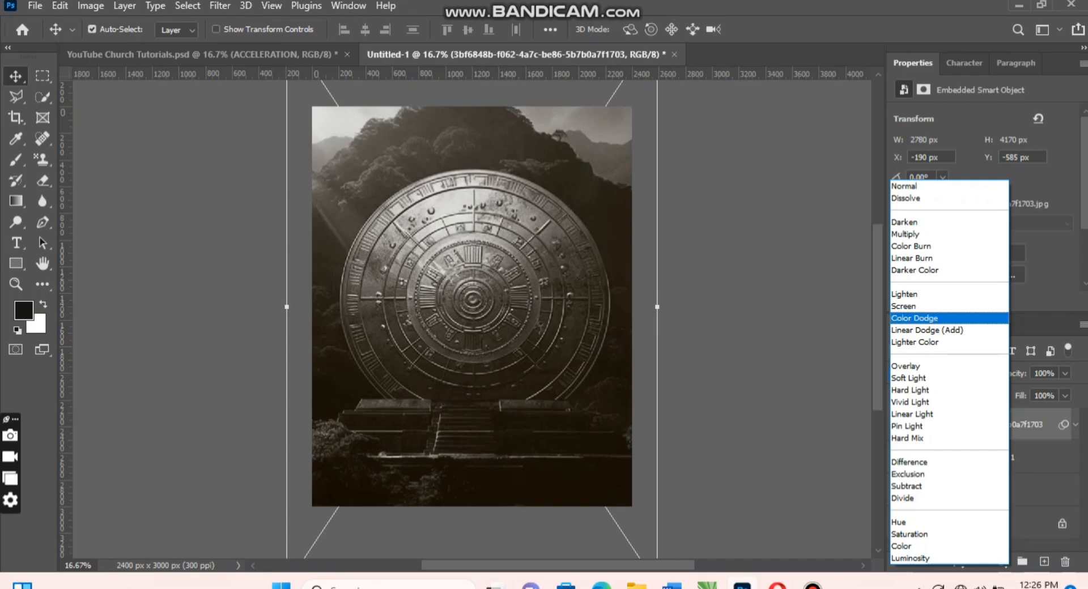
pyautogui.press('Down')
pyautogui.press('Up')
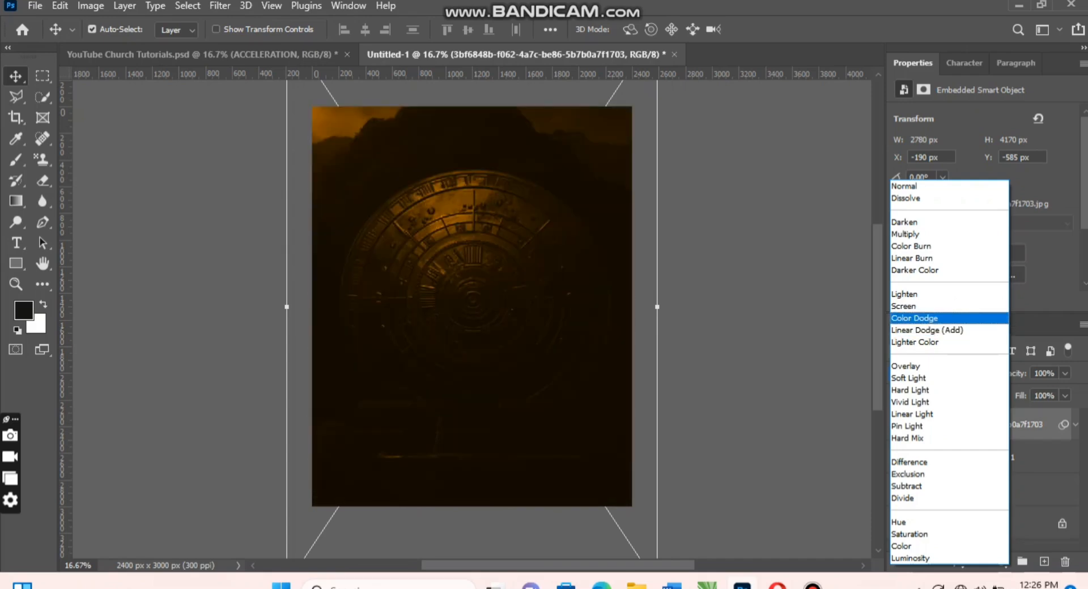
pyautogui.press('Down')
pyautogui.press('Down')
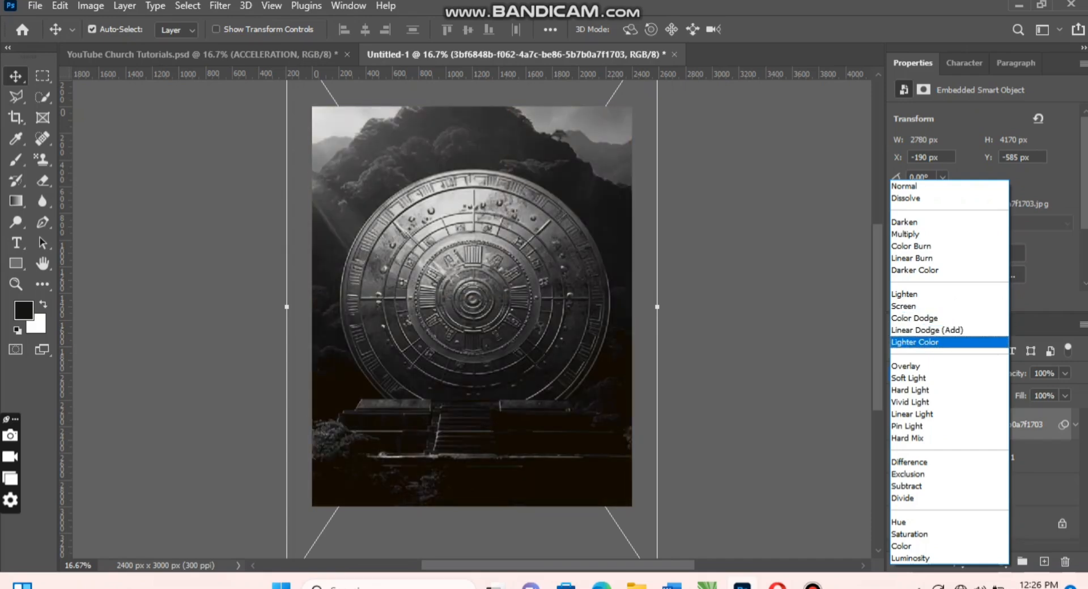
pyautogui.press('Up')
pyautogui.press('Up')
pyautogui.press('Return')
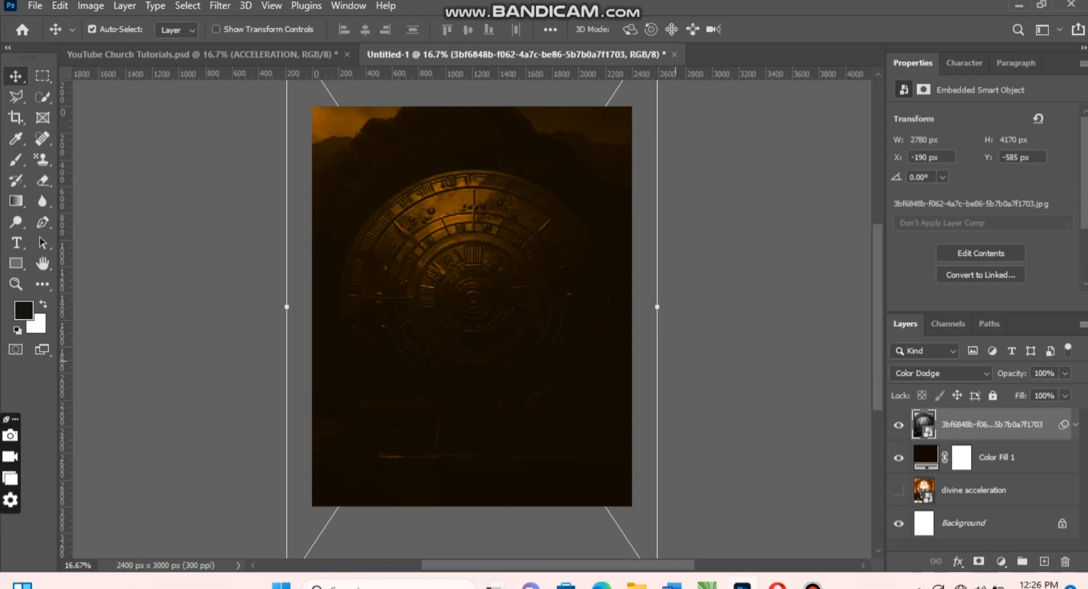
# Apply a Gaussian Blur with a 9.6 pixel radius to the disc image.
pyautogui.click(220, 6)
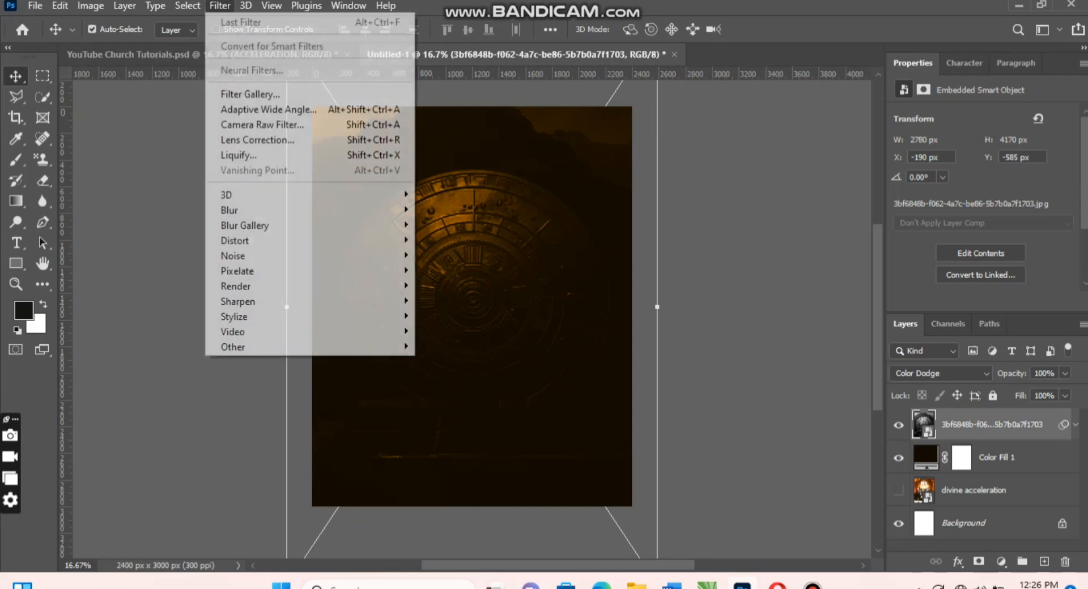
pyautogui.moveTo(309, 210)
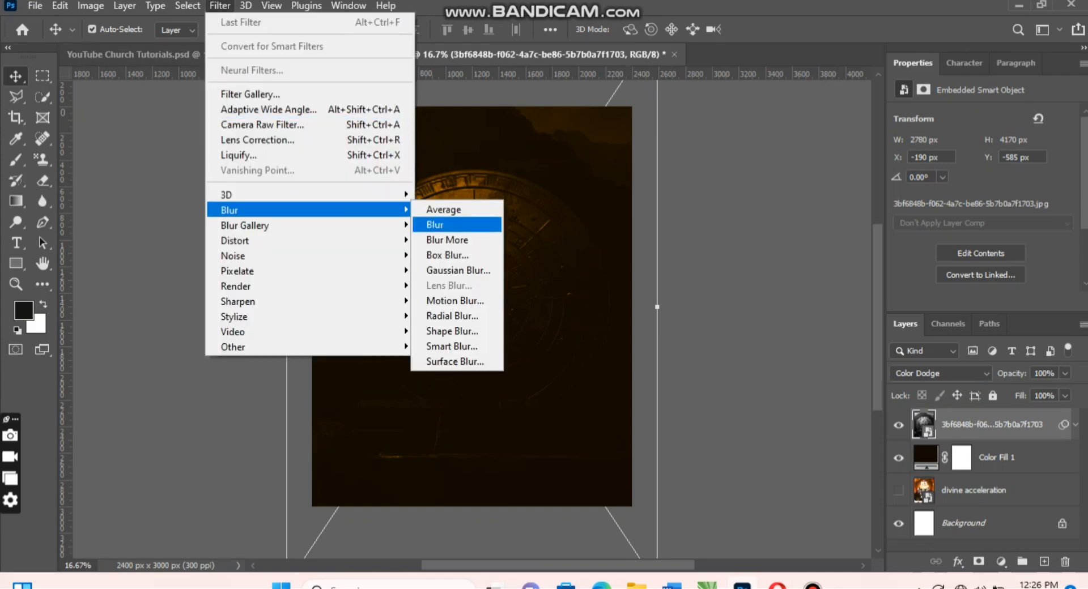
pyautogui.click(457, 270)
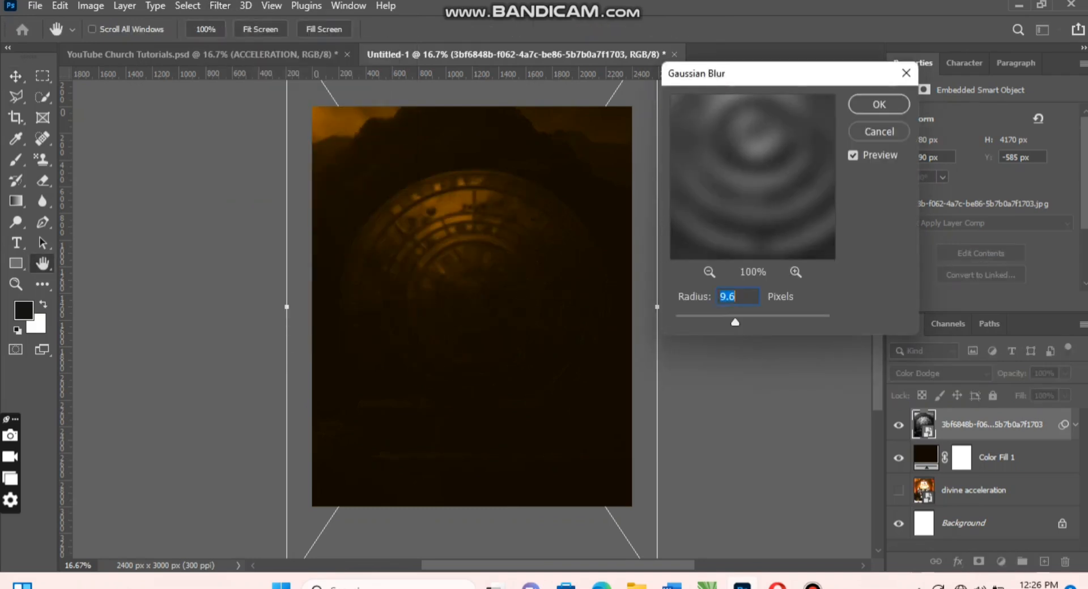
pyautogui.press('Return')
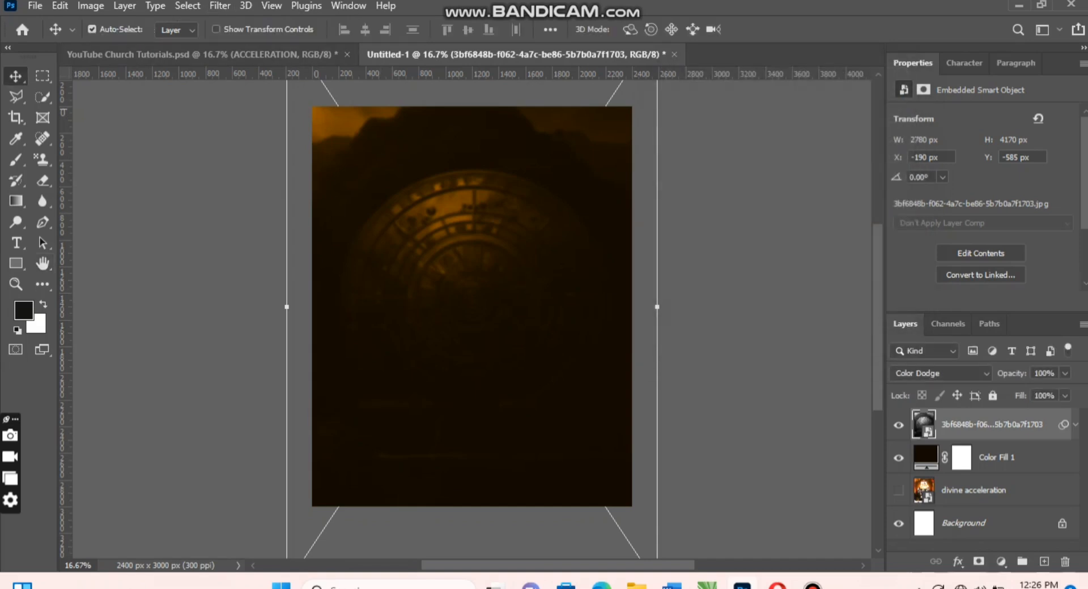
# Add a new empty layer above the disc image and choose a fully saturated orange, hue 37°, as the Brush tool's foreground colour.
pyautogui.scroll(3, 471, 306)
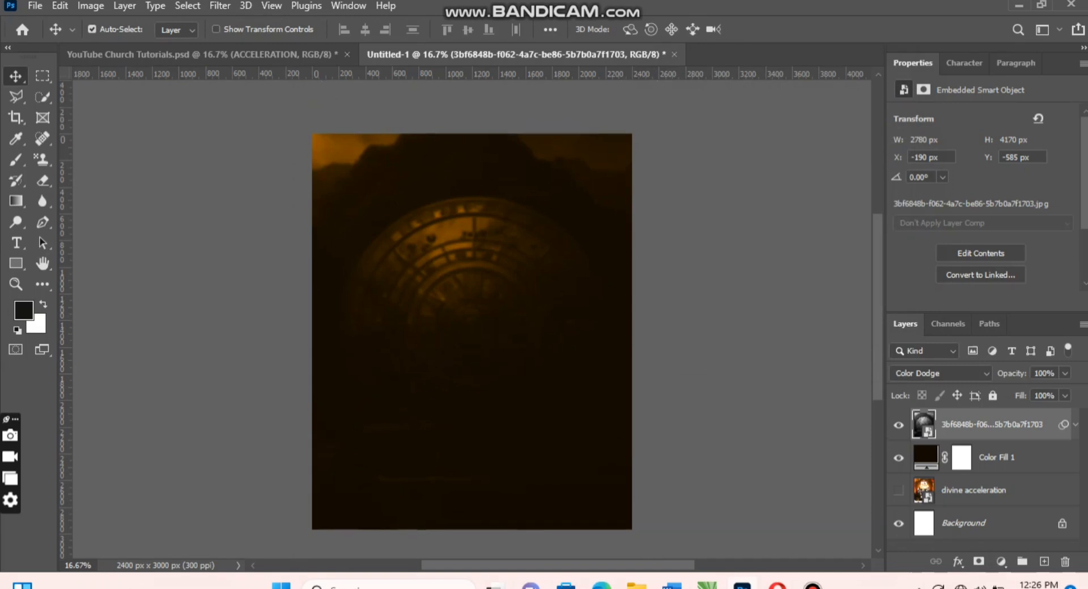
pyautogui.scroll(-2, 471, 306)
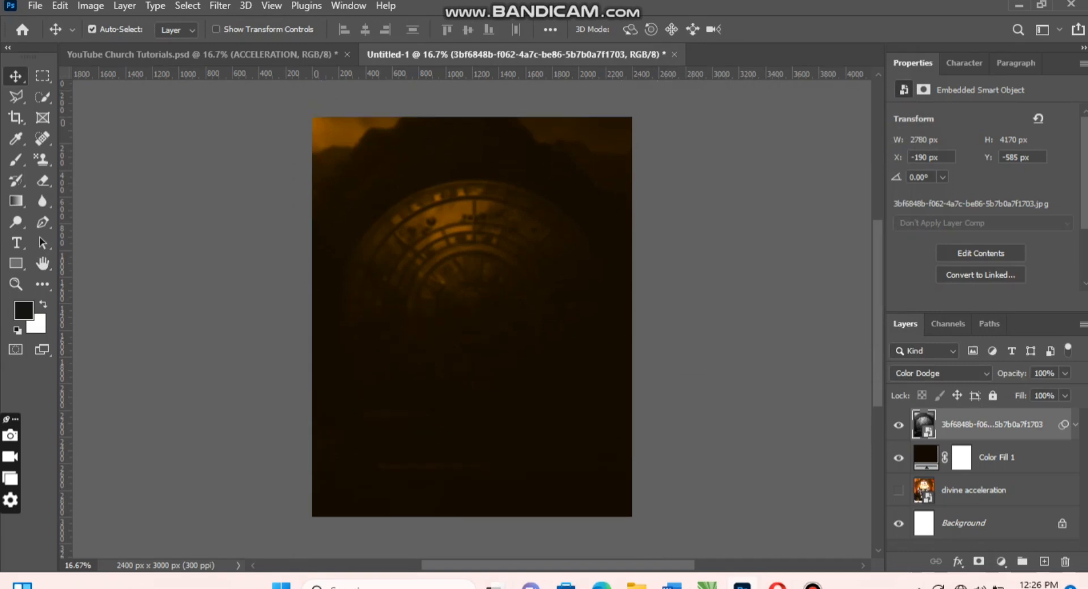
pyautogui.click(1044, 561)
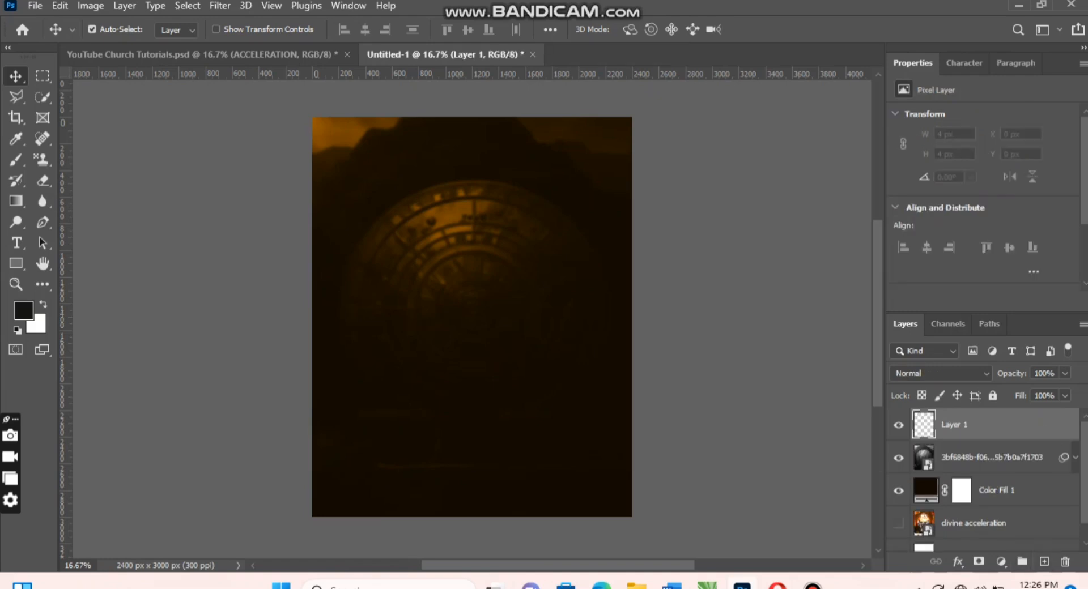
pyautogui.click(16, 159)
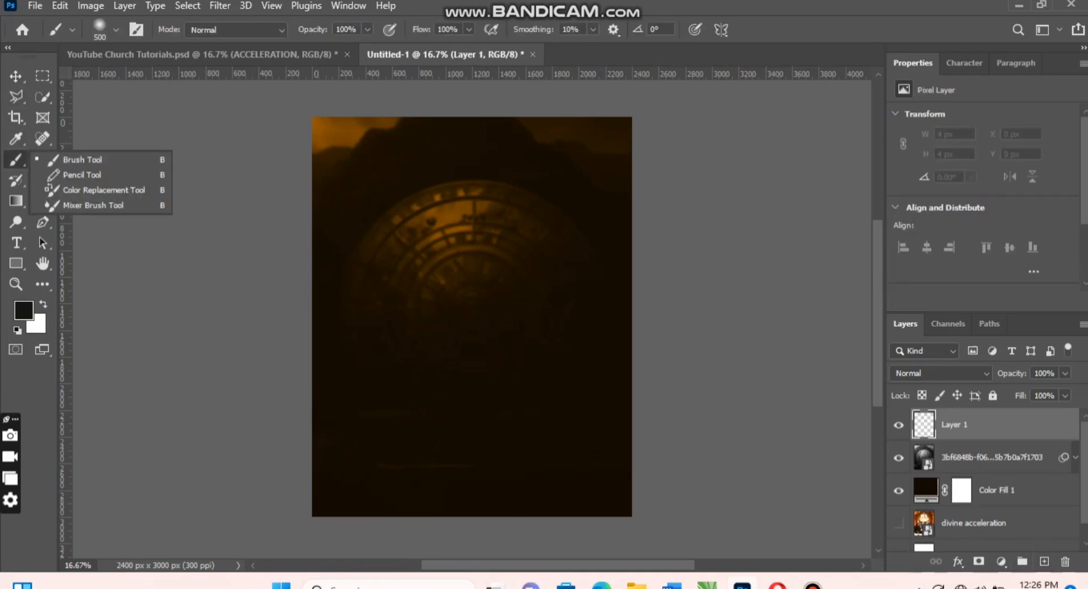
pyautogui.click(23, 310)
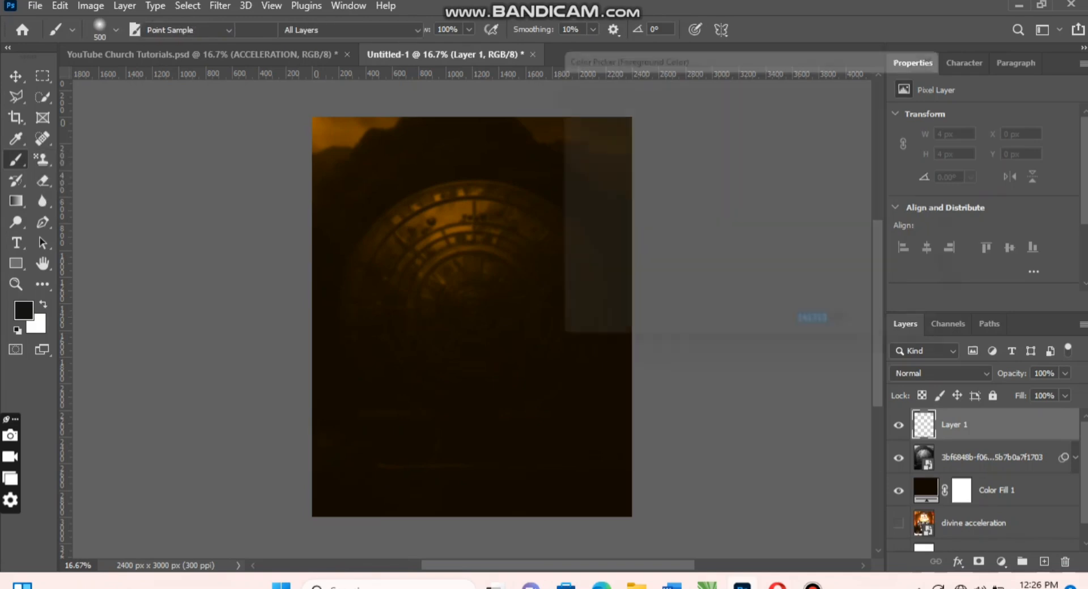
pyautogui.click(774, 266)
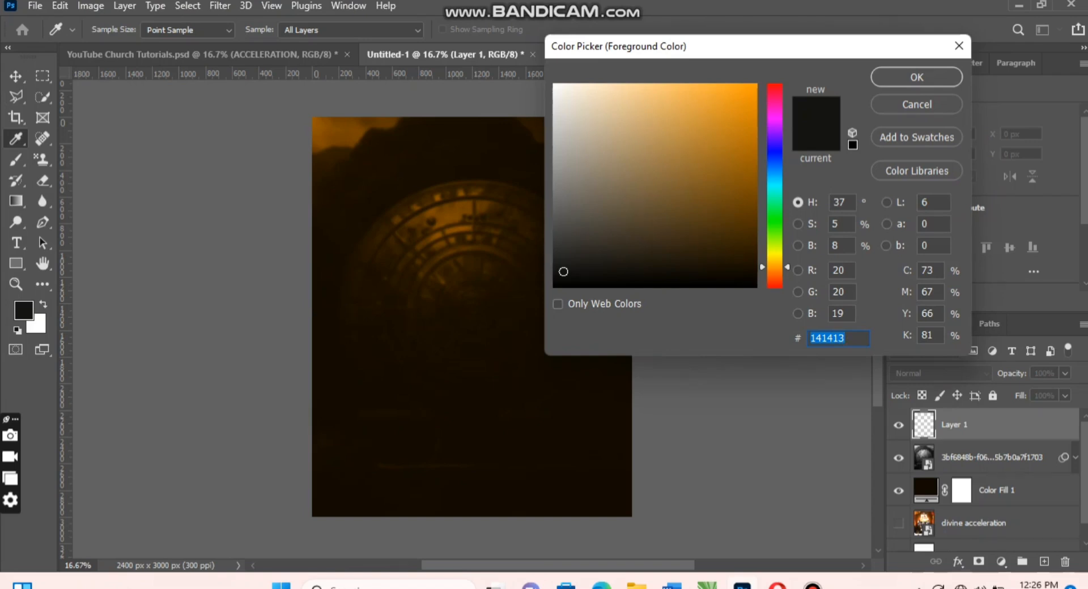
pyautogui.click(755, 86)
pyautogui.click(916, 77)
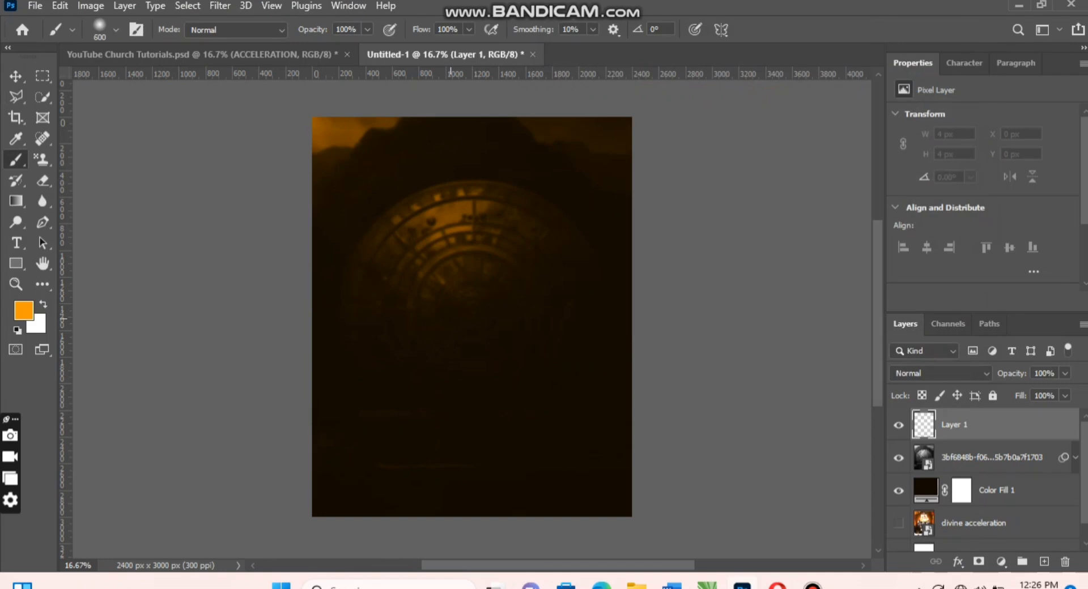
# Enlarge the brush to 2300 px and set its flow to 42%.
pyautogui.press(']')
pyautogui.press(']')
pyautogui.press(']')
pyautogui.press(']')
pyautogui.press(']')
pyautogui.press(']')
pyautogui.press(']')
pyautogui.press(']')
pyautogui.press(']')
pyautogui.press(']')
pyautogui.press(']')
pyautogui.press(']')
pyautogui.press(']')
pyautogui.press(']')
pyautogui.press(']')
pyautogui.hotkey('shift', '6')
pyautogui.hotkey('shift', '3')
pyautogui.hotkey('shift', '4')
pyautogui.hotkey('shift', '2')
pyautogui.press(']')
pyautogui.press(']')
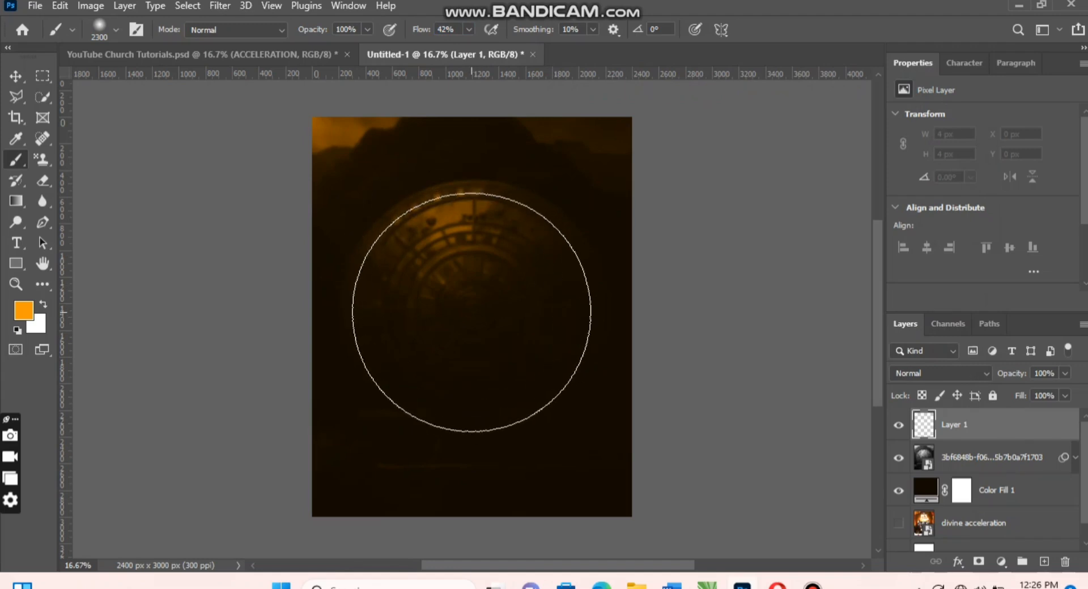
# Paint one soft orange glow in the middle of the canvas on Layer 1 and set the layer's blend mode to Screen.
pyautogui.click(471, 312)
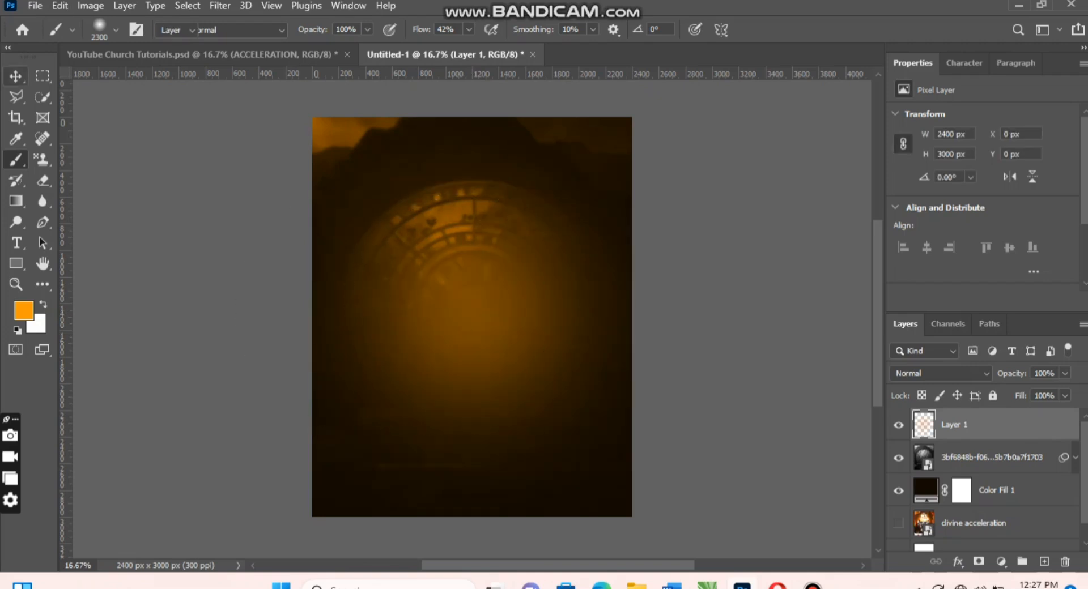
pyautogui.click(16, 76)
pyautogui.click(80, 76)
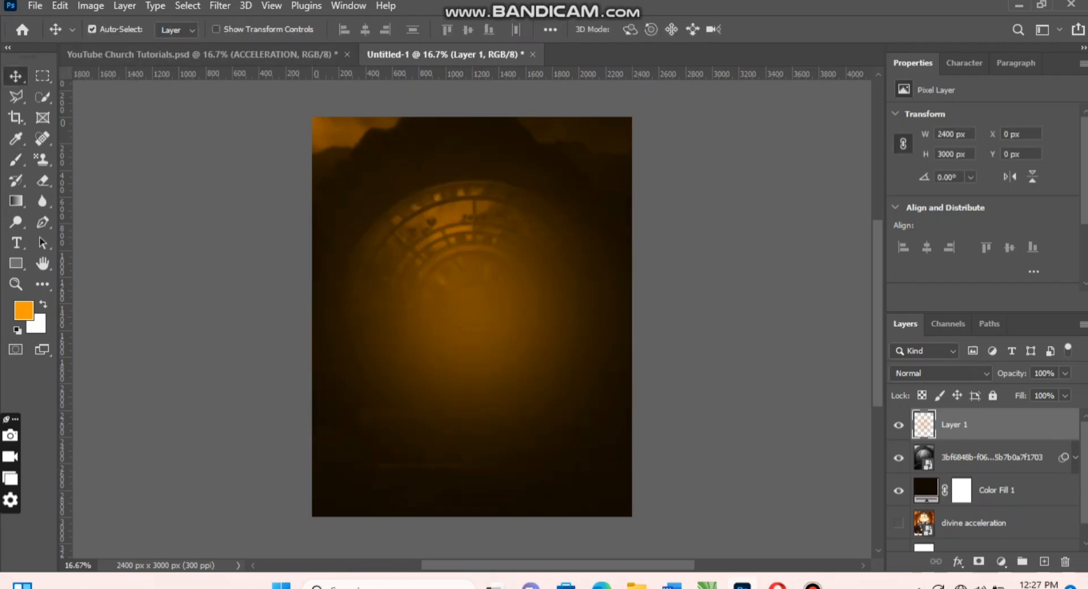
pyautogui.click(940, 373)
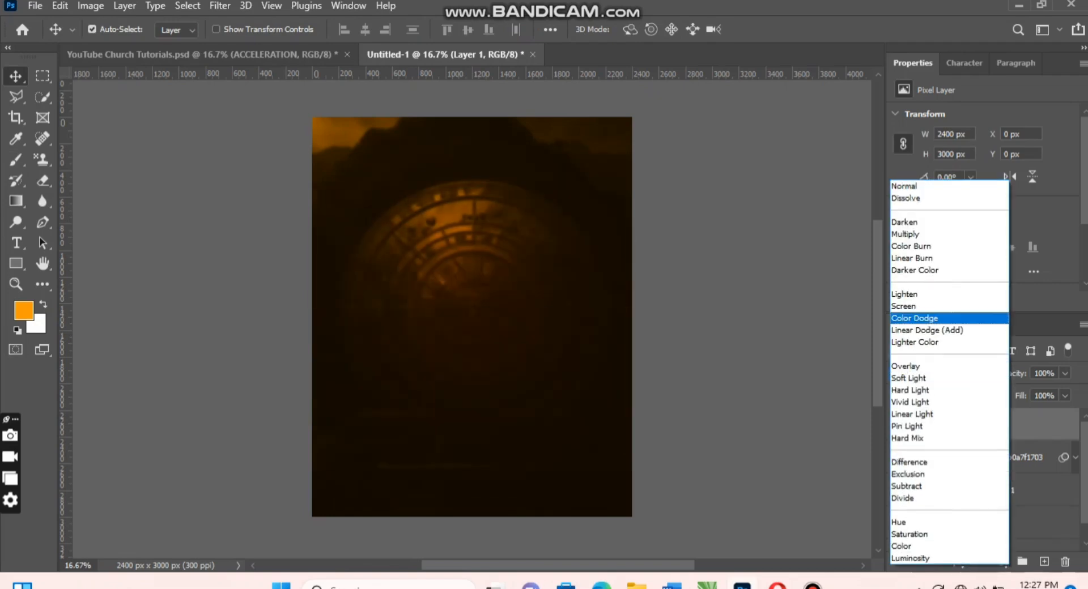
pyautogui.click(917, 306)
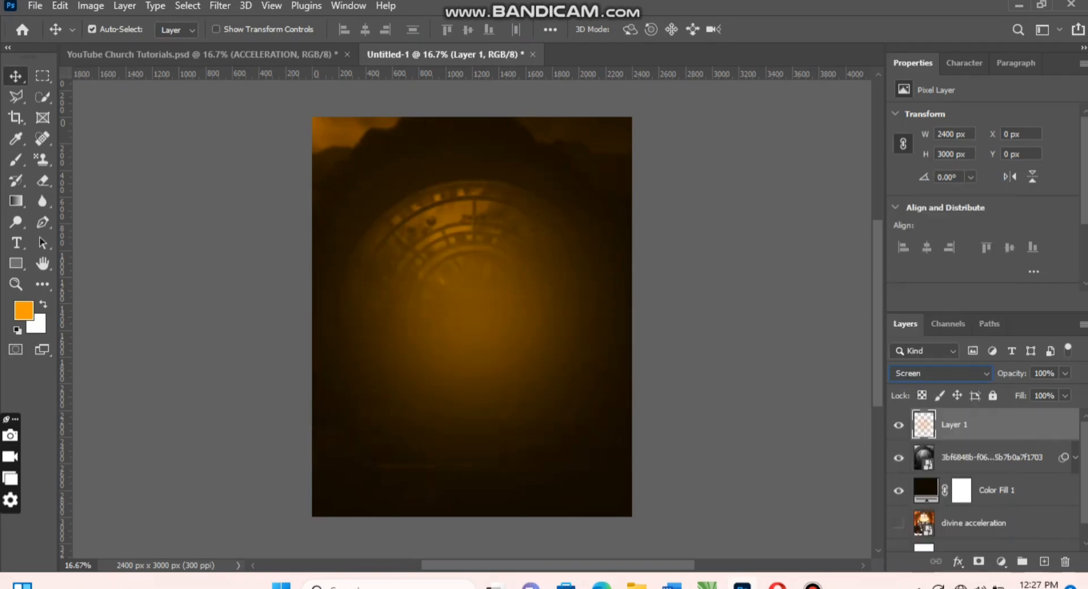
# Place the embedded image Ak-Editz-Light-Png-14-1, enlarge it to about 2894 x 2475 px and move it up to the canvas's top edge.
pyautogui.click(35, 5)
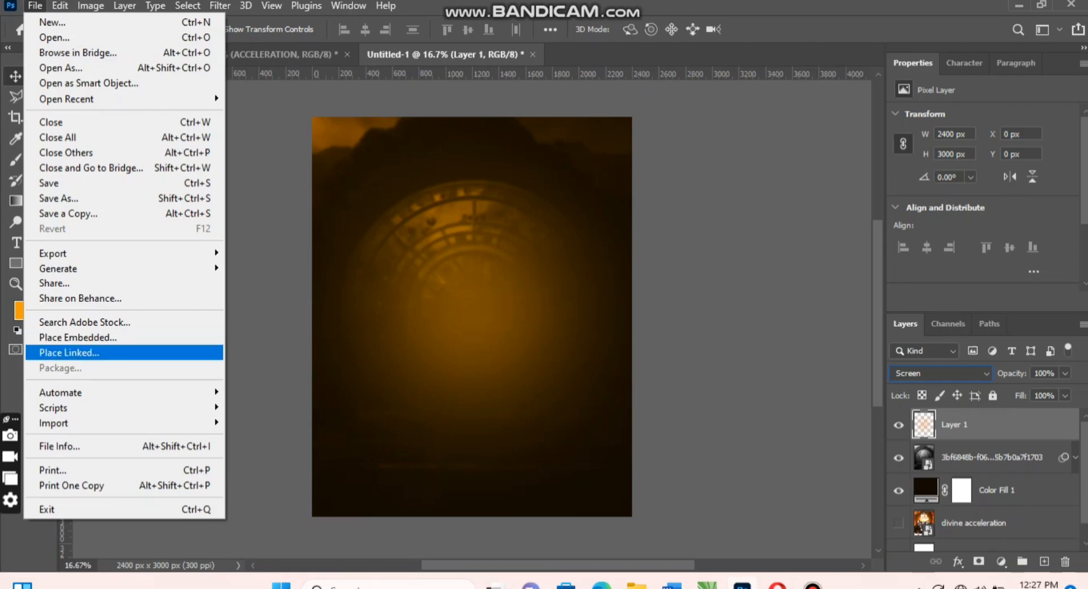
pyautogui.click(77, 337)
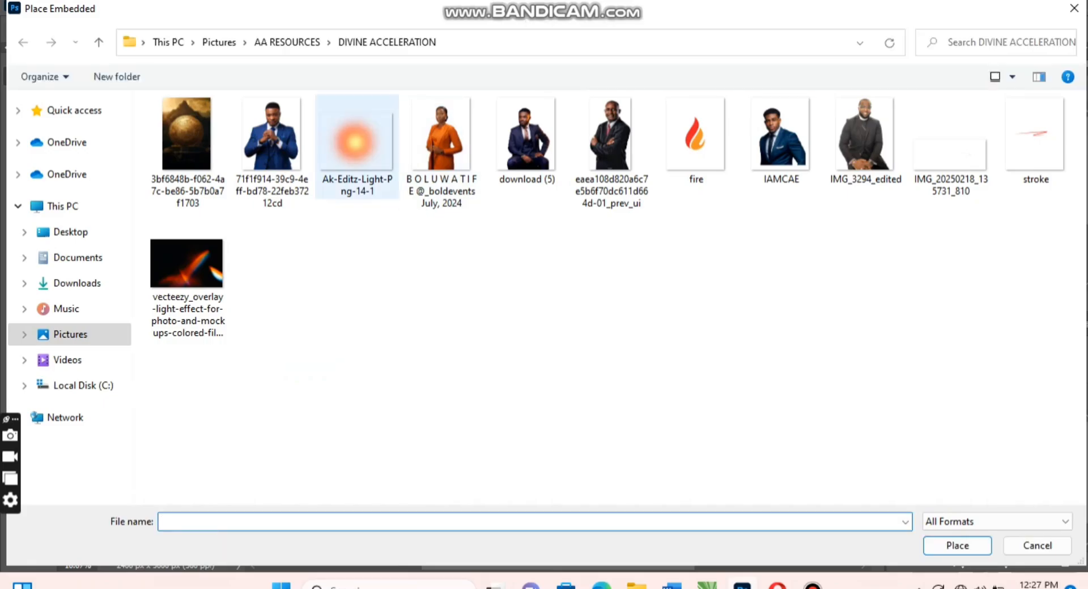
pyautogui.doubleClick(357, 145)
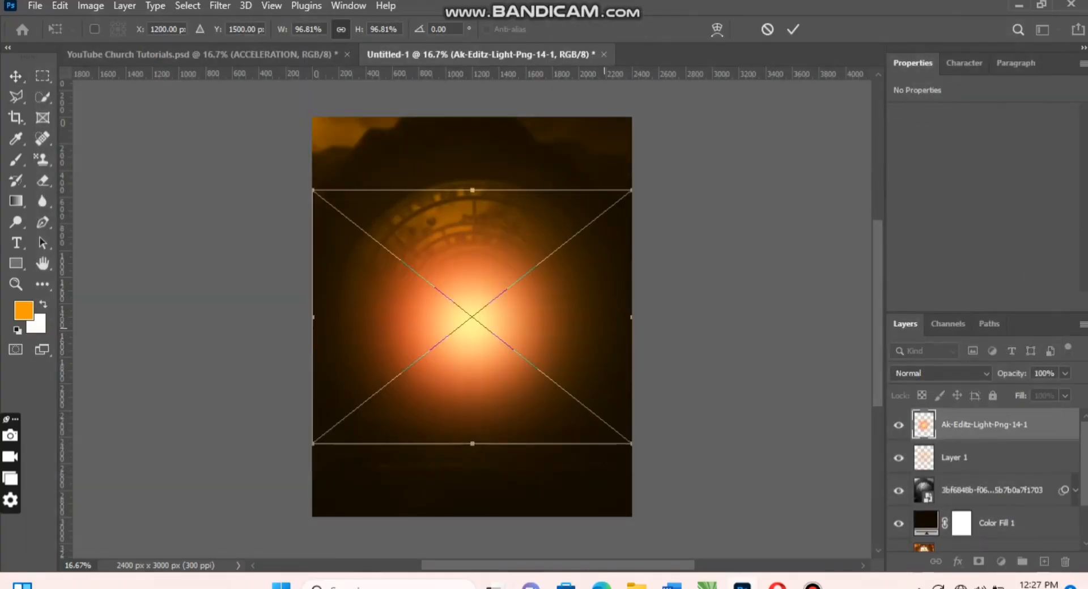
pyautogui.moveTo(631, 317); pyautogui.dragTo(681, 318)
pyautogui.moveTo(532, 317); pyautogui.dragTo(533, 283)
pyautogui.press('Return')
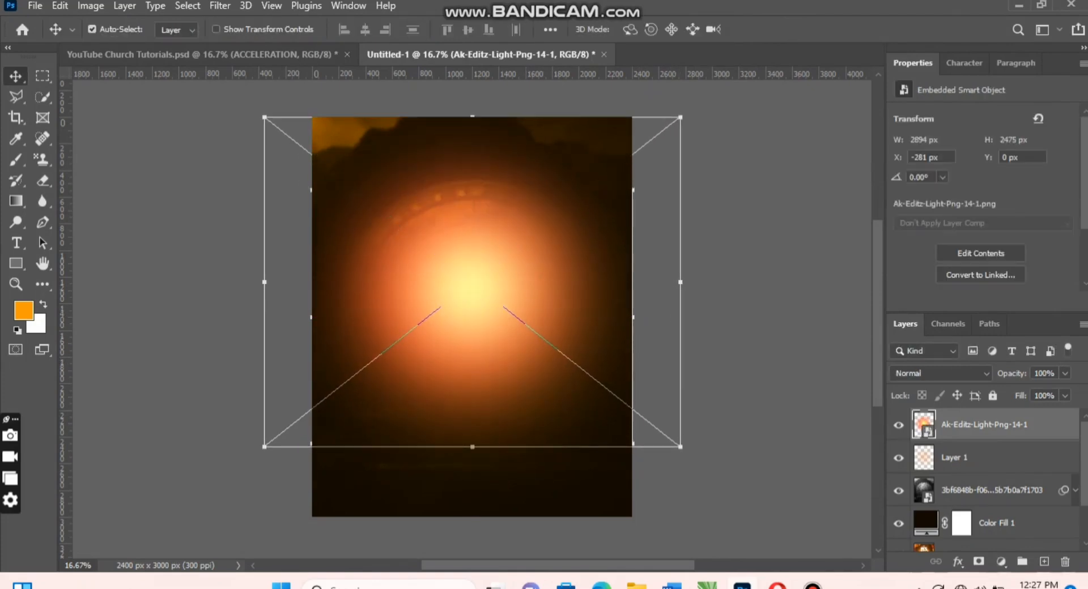
# Set the placed light image's blend mode to Screen and shift it slightly right to about X -247 px.
pyautogui.click(940, 373)
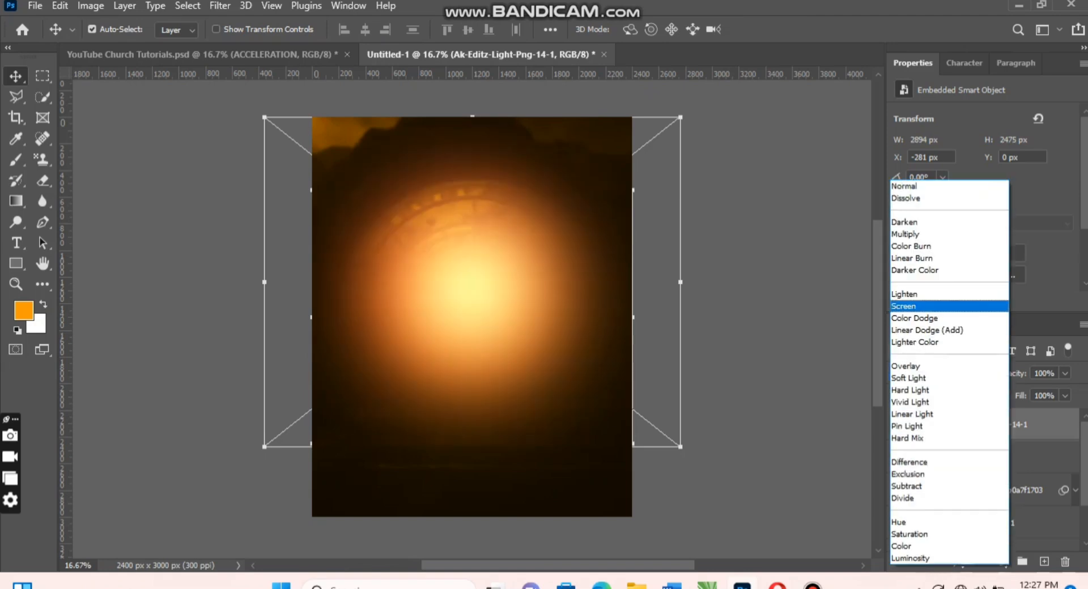
pyautogui.click(912, 306)
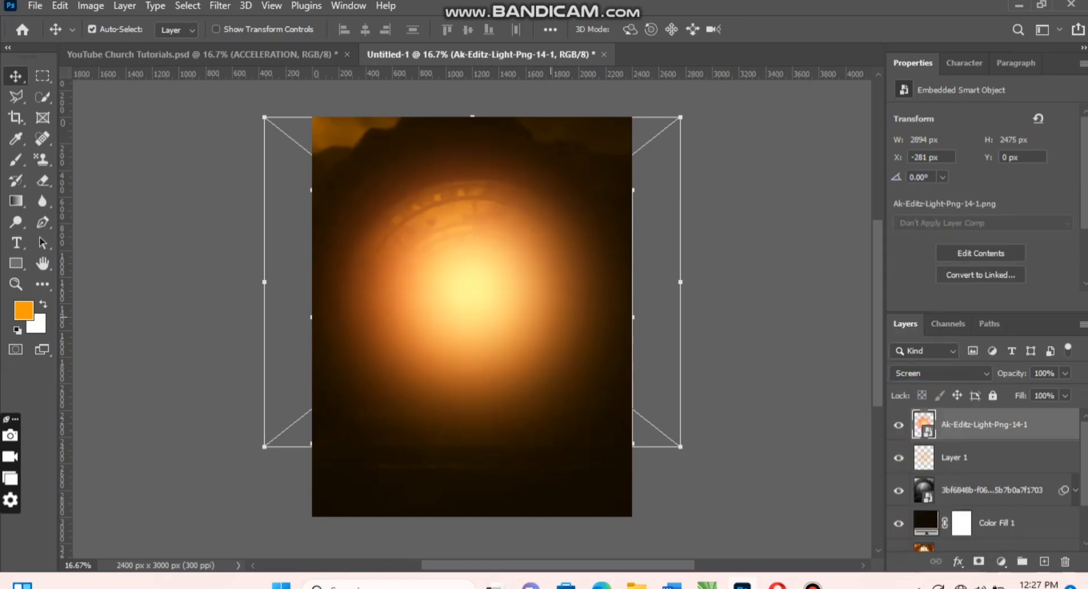
pyautogui.moveTo(551, 311); pyautogui.dragTo(554, 312)
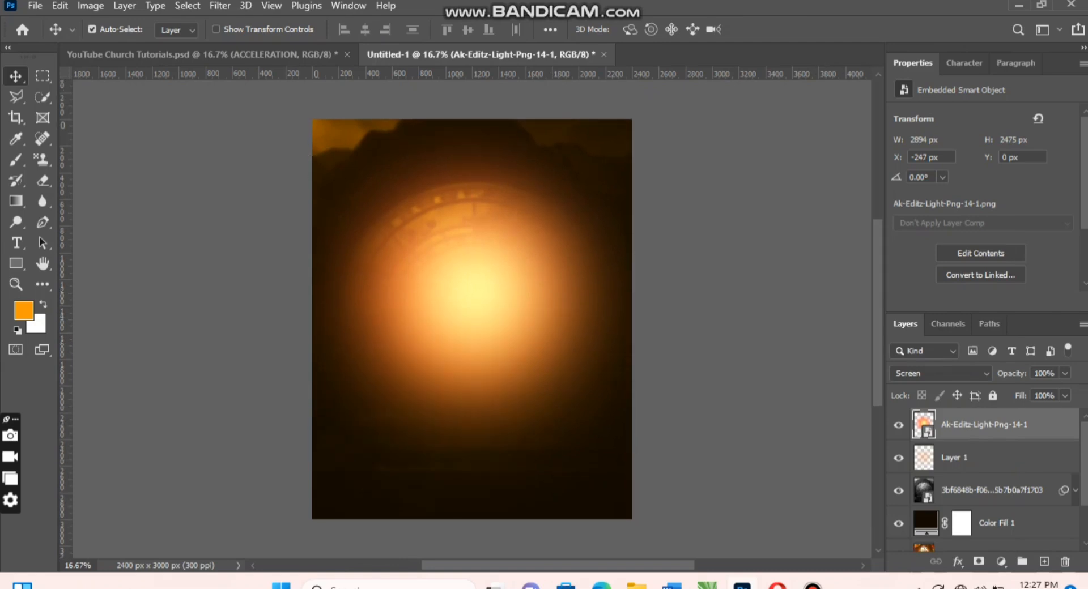
# Place the embedded image vecteezy_overlay-light-effect-for-photo-and-mockups-colored-film_22510084 centred at the full canvas width.
pyautogui.click(35, 6)
pyautogui.click(74, 338)
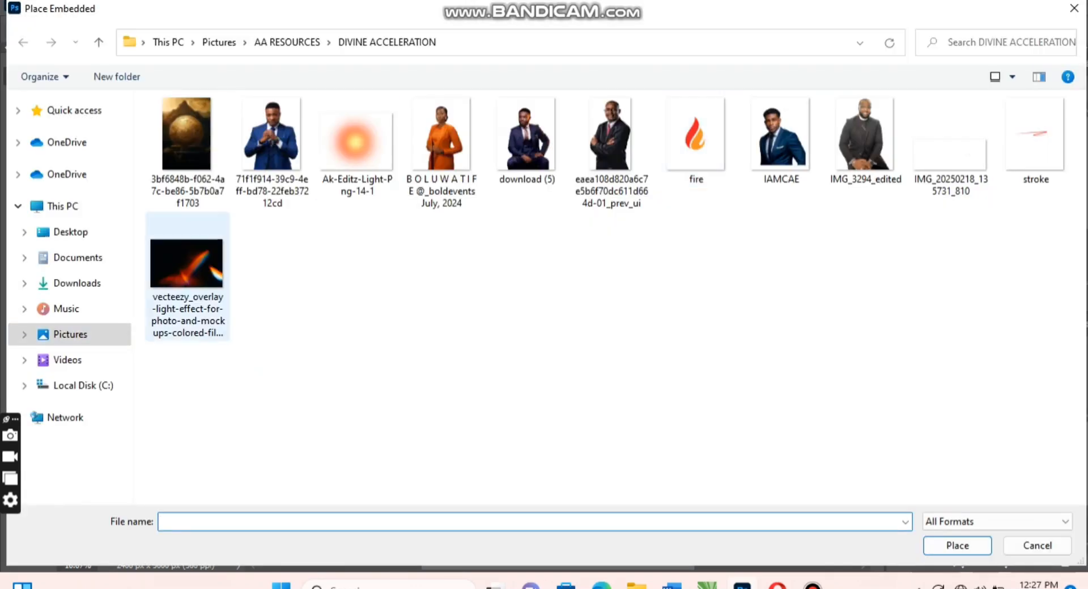
pyautogui.click(187, 275)
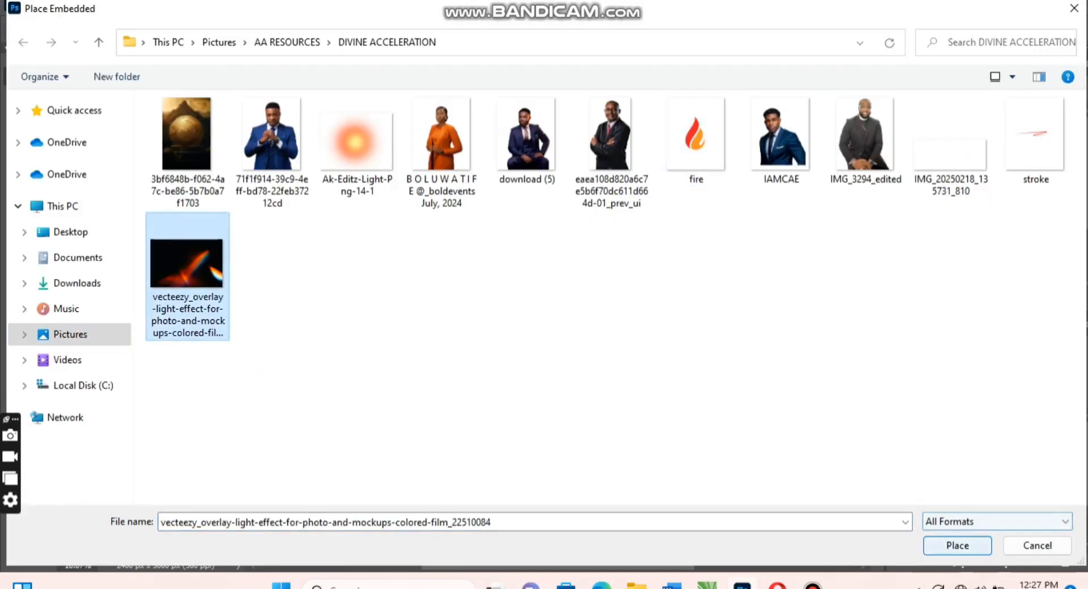
pyautogui.click(956, 545)
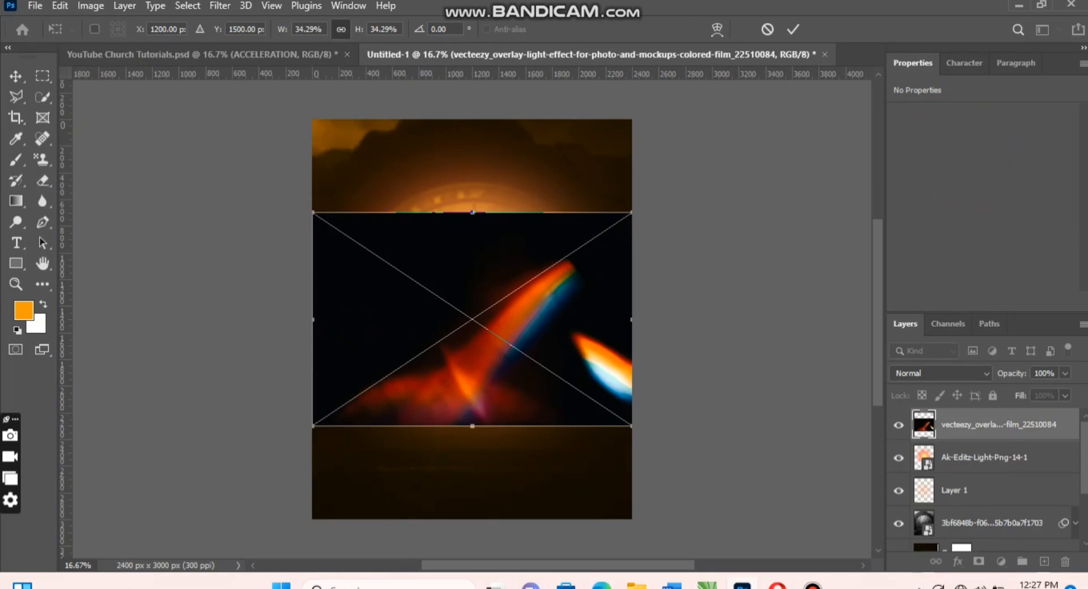
pyautogui.keyDown('alt'); pyautogui.click(509, 166); pyautogui.keyUp('alt')
pyautogui.hotkey('alt', 'shift', 's')
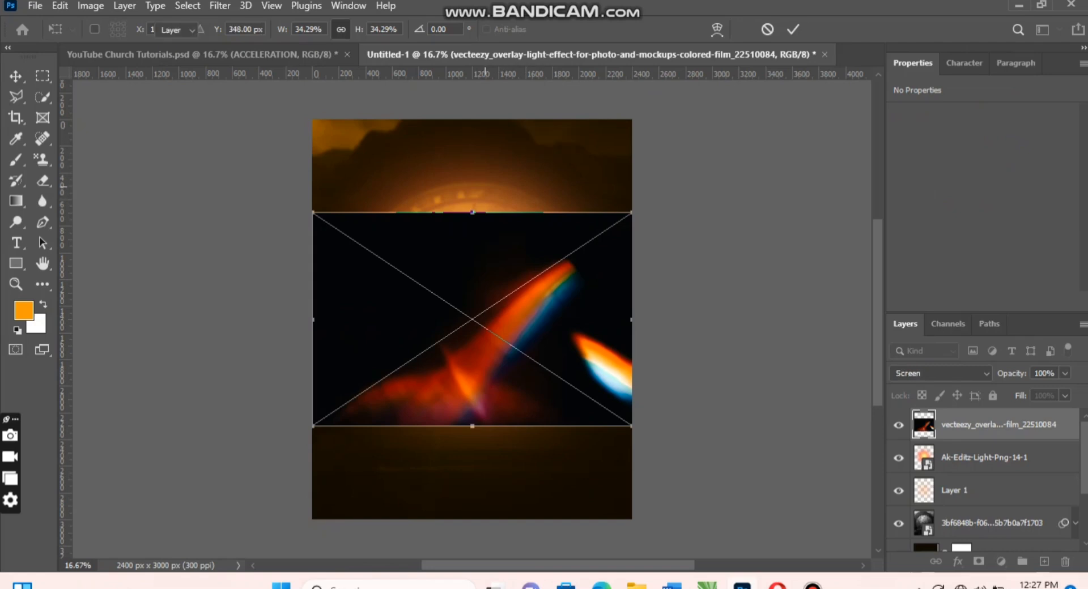
pyautogui.press('Return')
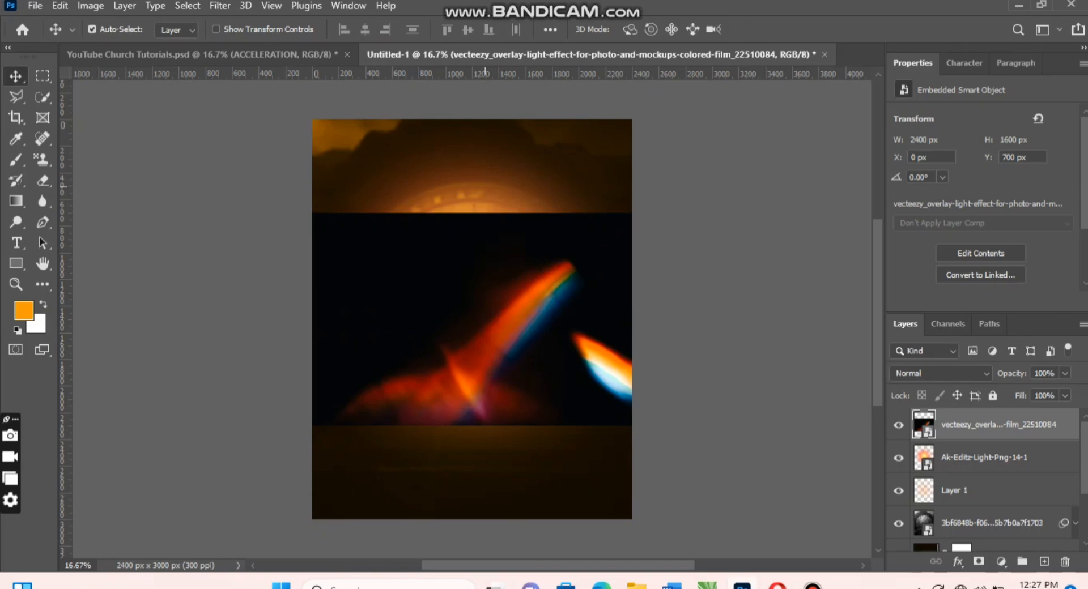
# Rotate the light-effect overlay to about 118.37° and move it so its orange flare runs along the canvas's left edge.
pyautogui.hotkey('ctrl', 't')
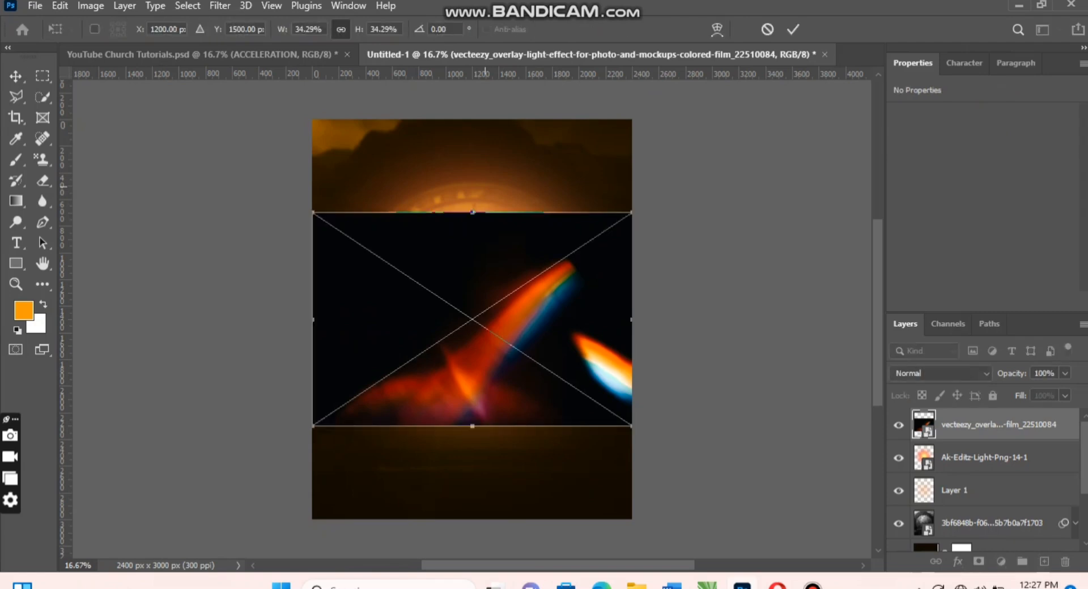
pyautogui.moveTo(482, 178); pyautogui.dragTo(601, 347)
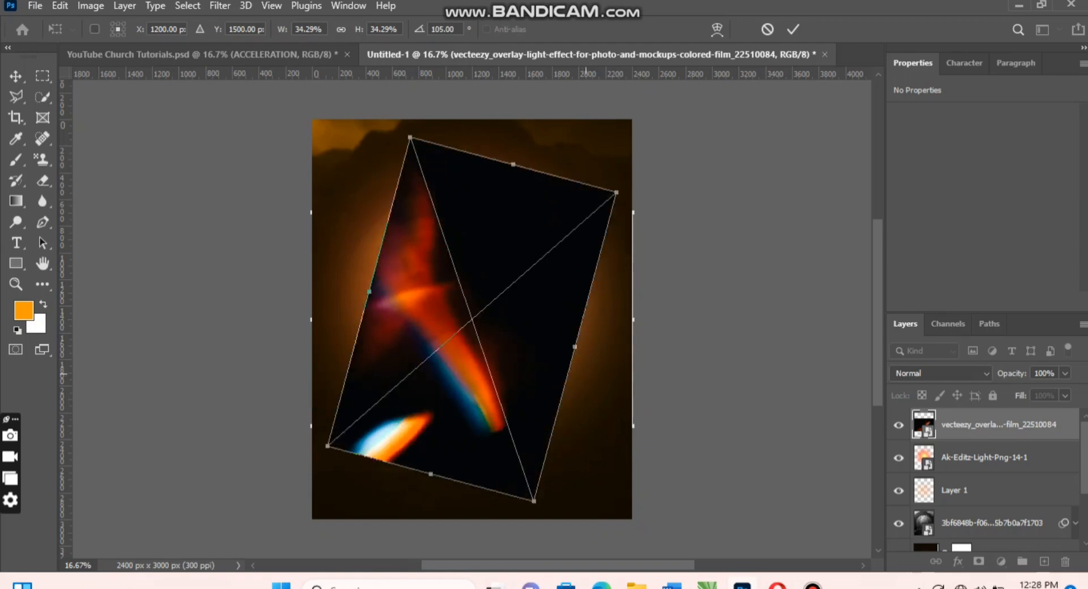
pyautogui.moveTo(437, 304); pyautogui.dragTo(385, 268)
pyautogui.moveTo(376, 309); pyautogui.dragTo(372, 305)
pyautogui.moveTo(566, 229); pyautogui.dragTo(569, 268)
pyautogui.moveTo(453, 270); pyautogui.dragTo(449, 297)
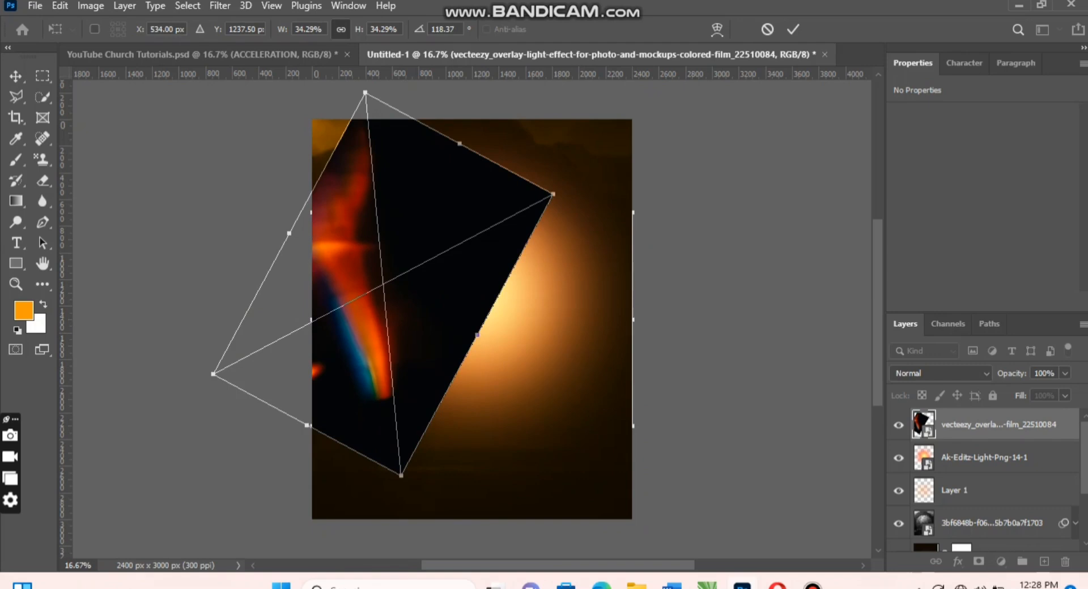
pyautogui.moveTo(462, 245); pyautogui.dragTo(420, 188)
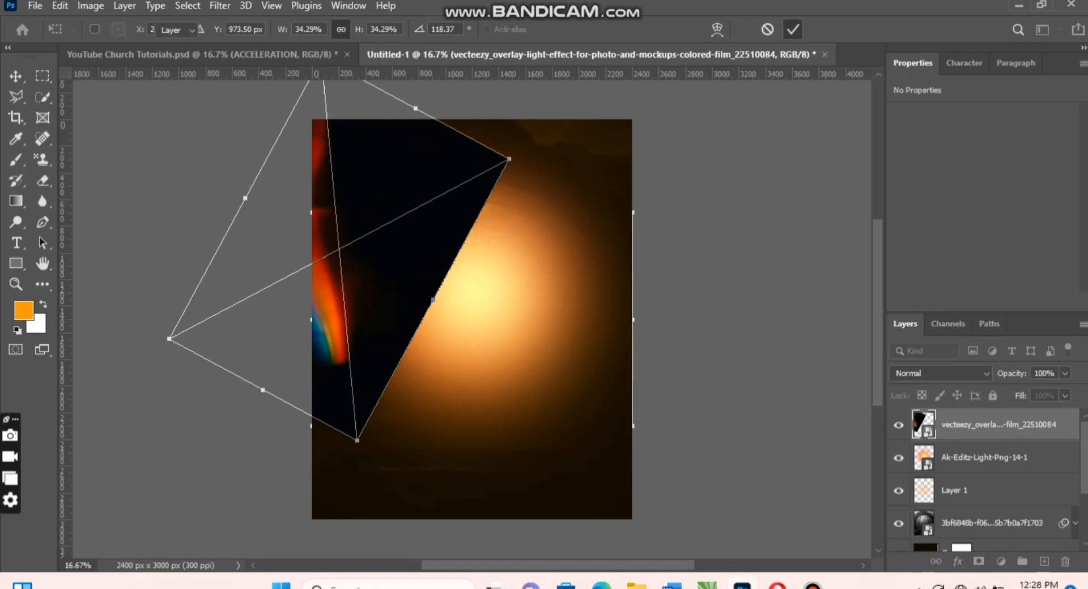
pyautogui.press('Return')
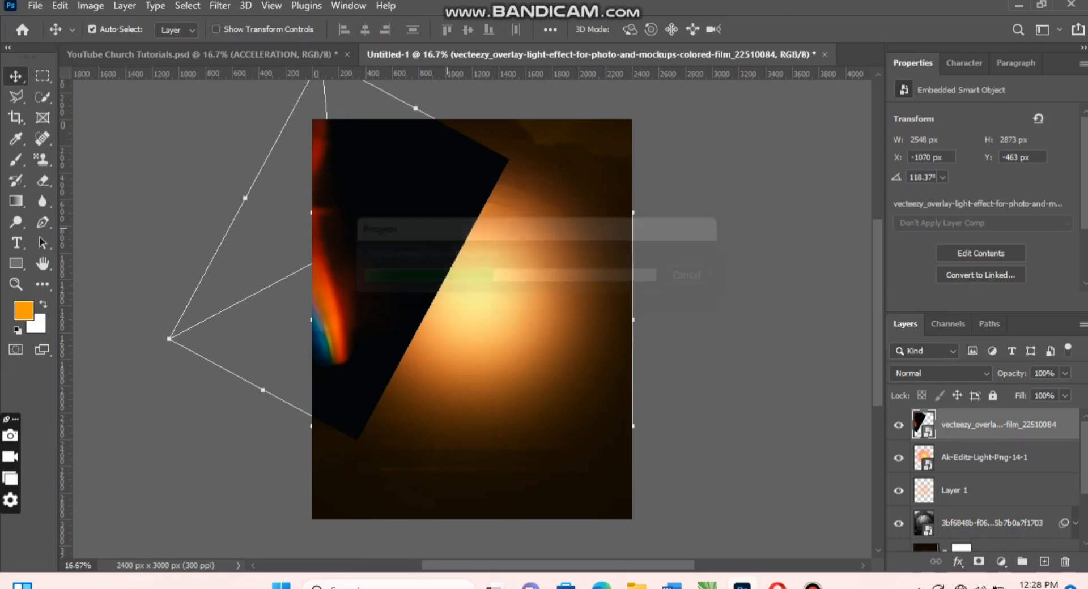
# Try the Lighten blend mode on the light-effect overlay and set it to Screen.
pyautogui.click(967, 374)
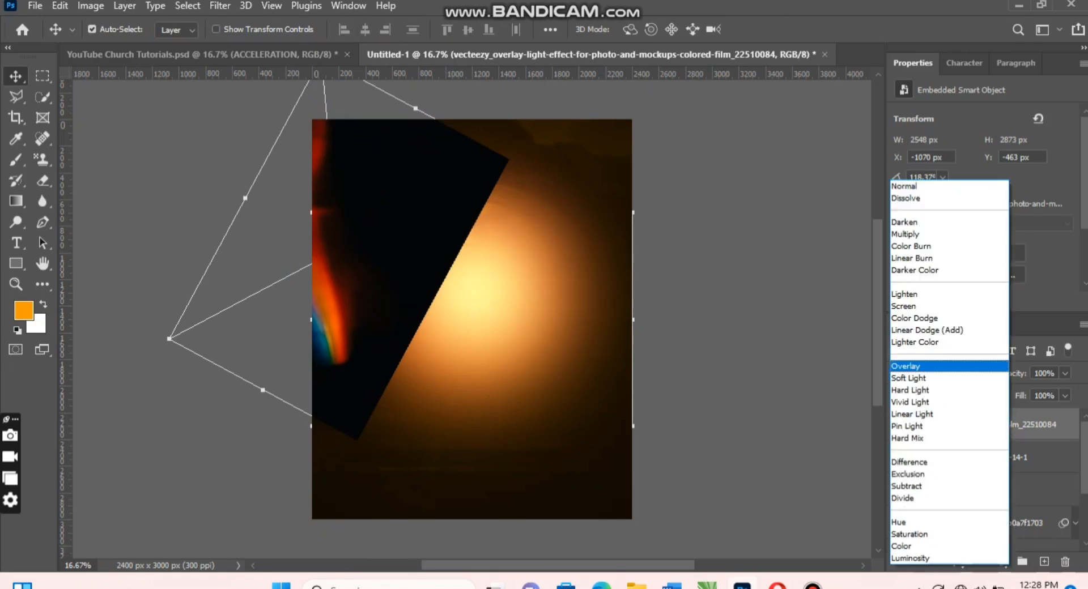
pyautogui.click(904, 294)
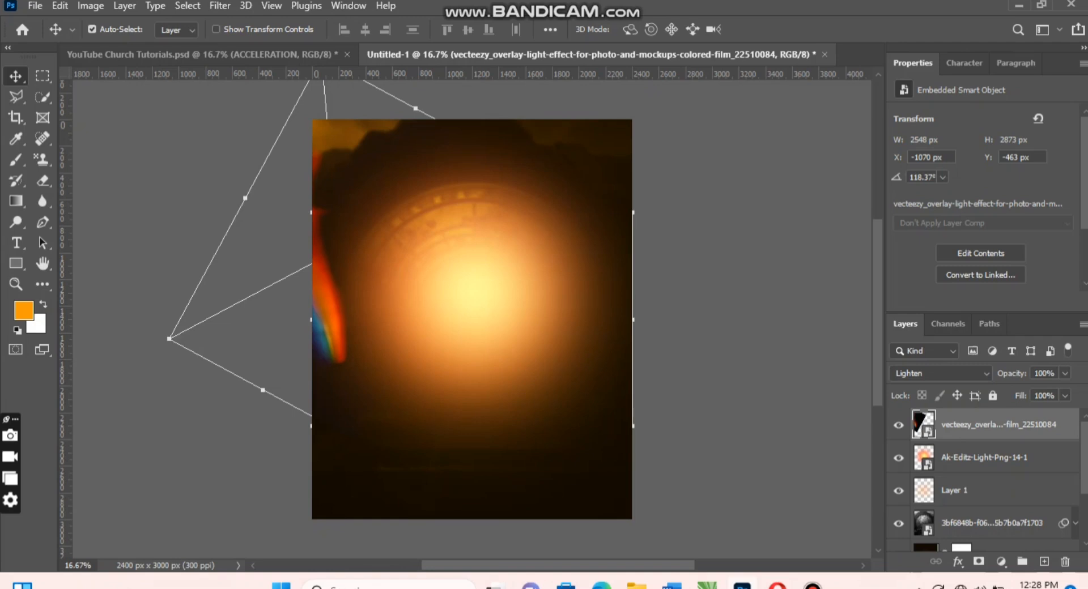
pyautogui.click(941, 373)
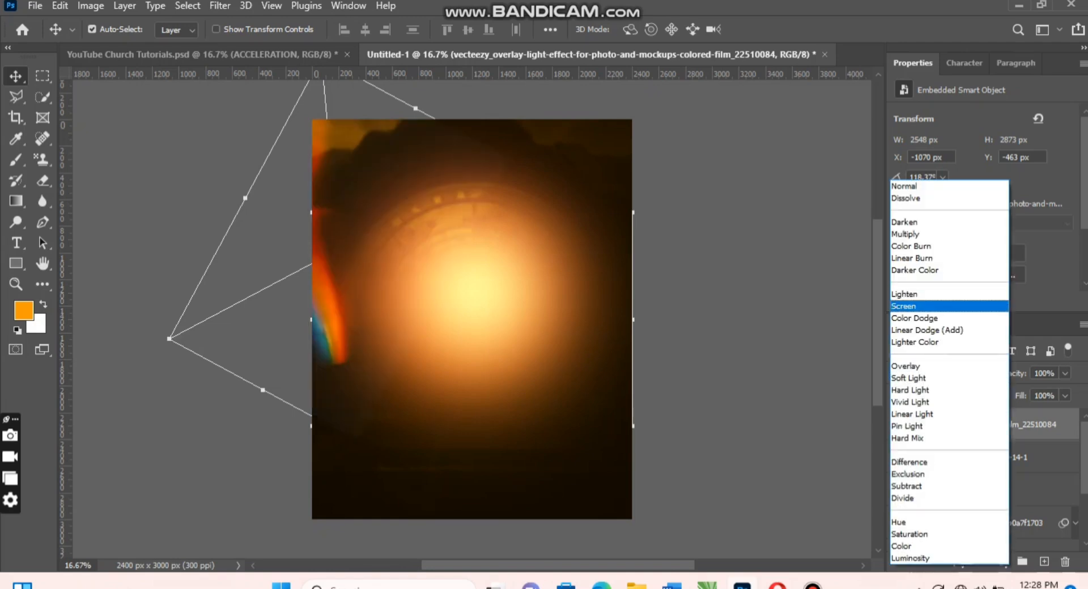
pyautogui.click(903, 306)
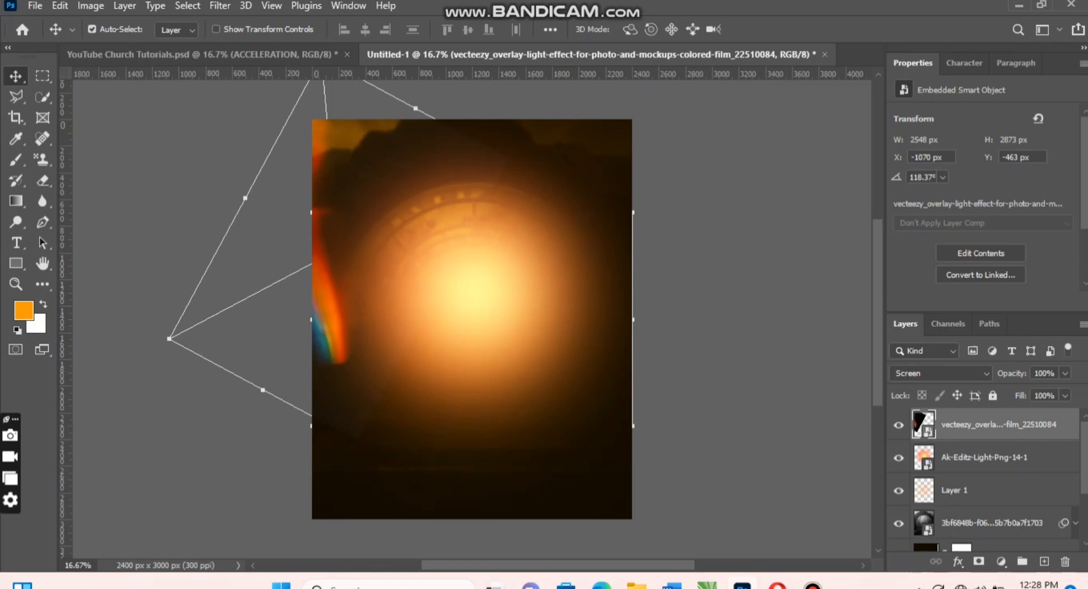
# Add a layer mask to the light-effect overlay and paint out its visible dark edge with a soft 1500 px black brush.
pyautogui.click(979, 561)
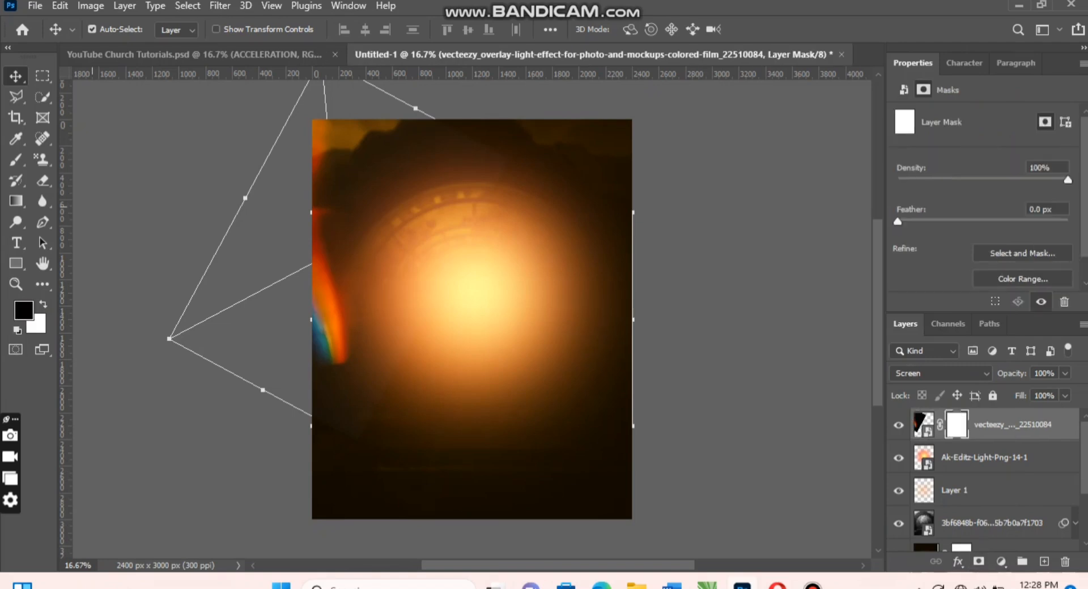
pyautogui.press('b')
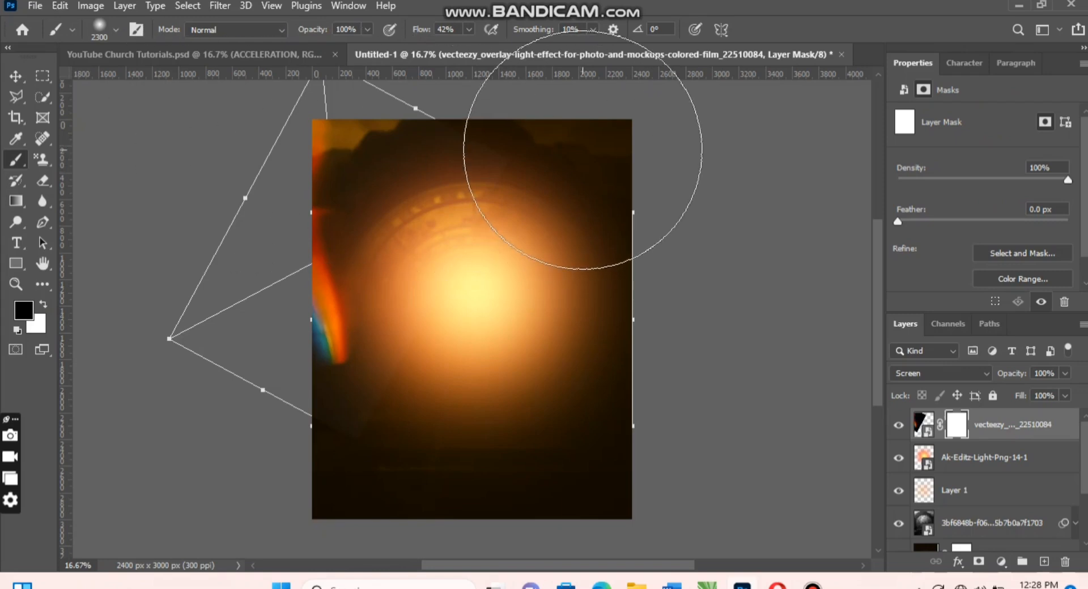
pyautogui.press('[')
pyautogui.press('[')
pyautogui.press('[')
pyautogui.press('[')
pyautogui.press('[')
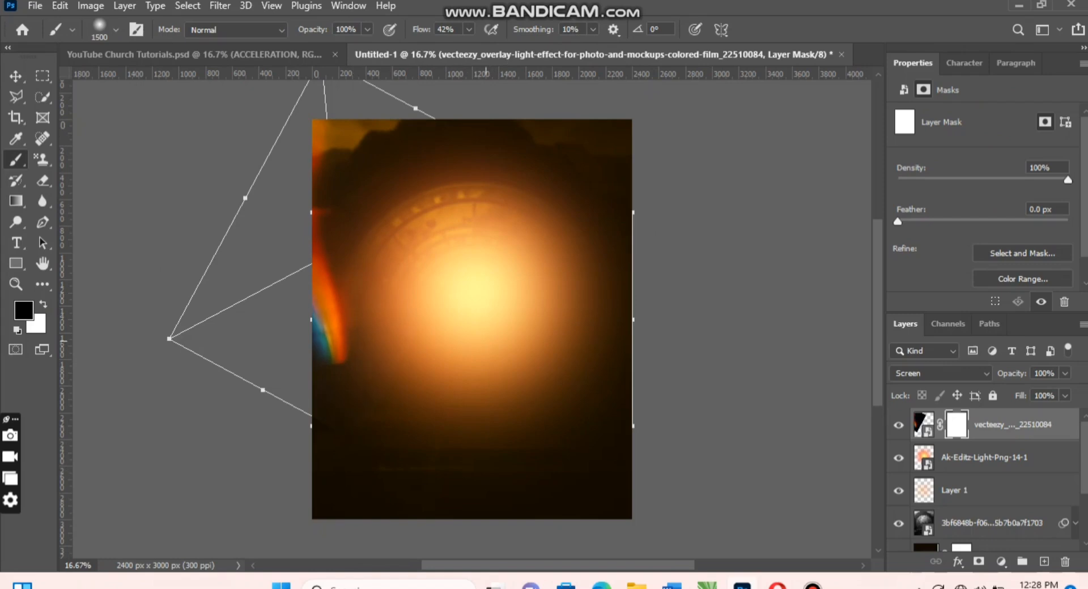
pyautogui.press('v')
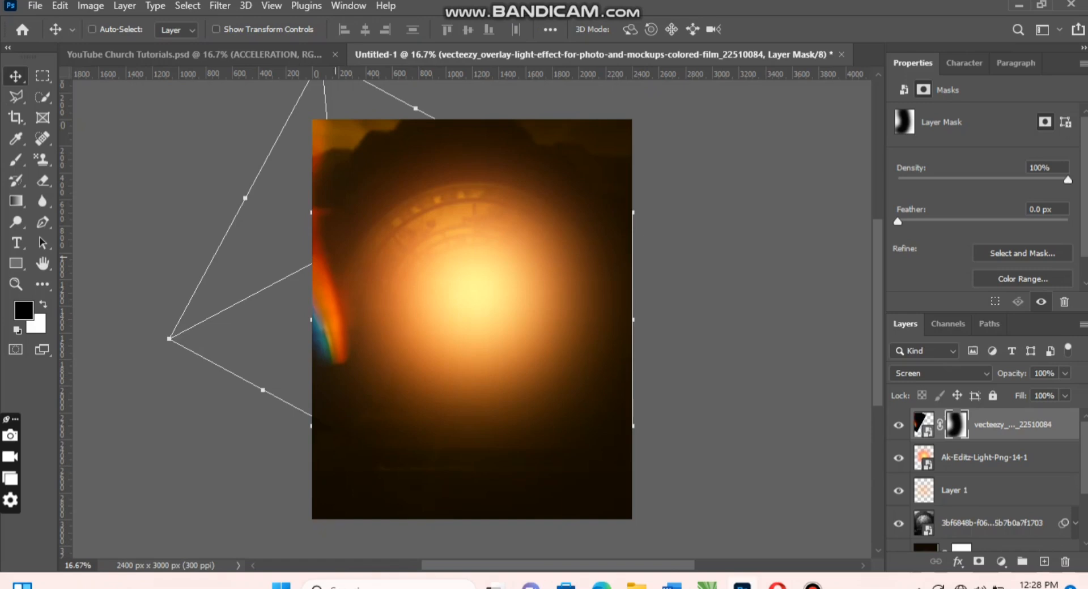
# Duplicate the masked light-effect overlay and move the copy to the right side of the canvas.
pyautogui.hotkey('ctrl', 'j')
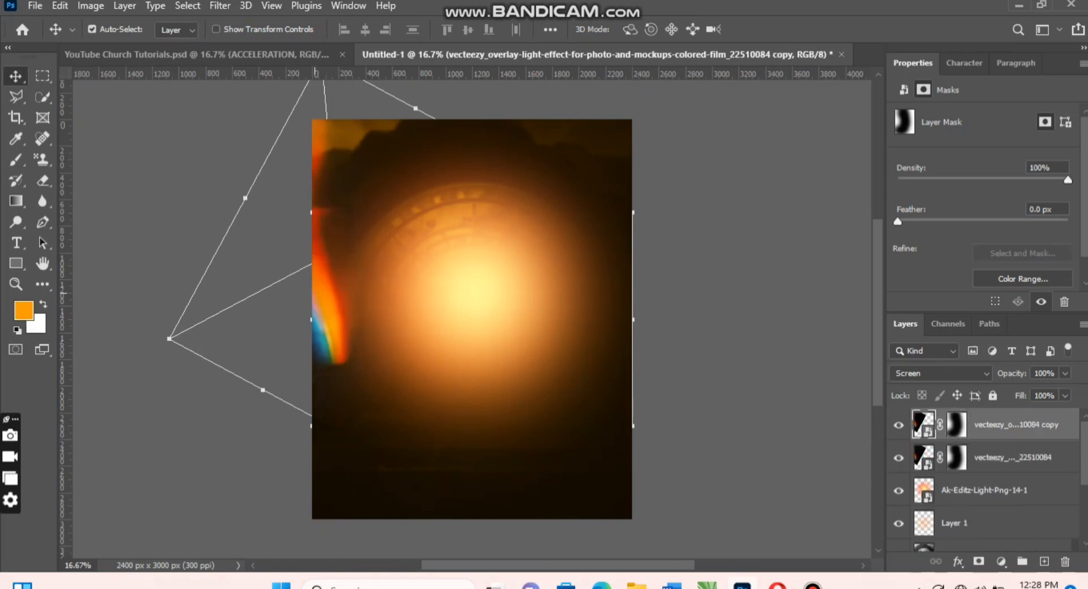
pyautogui.moveTo(368, 266); pyautogui.dragTo(634, 258)
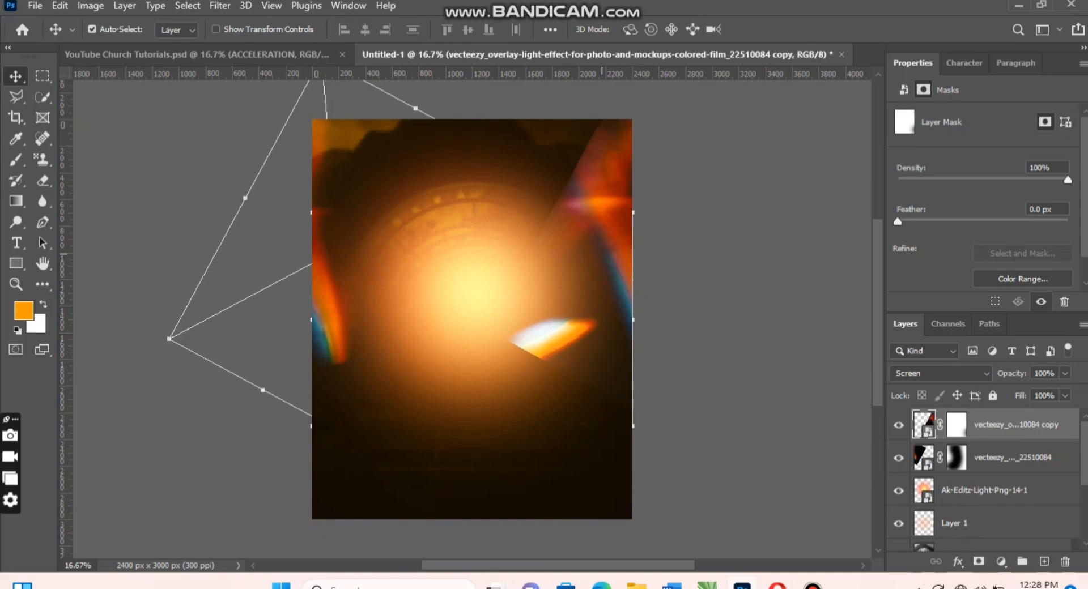
pyautogui.rightClick(601, 255)
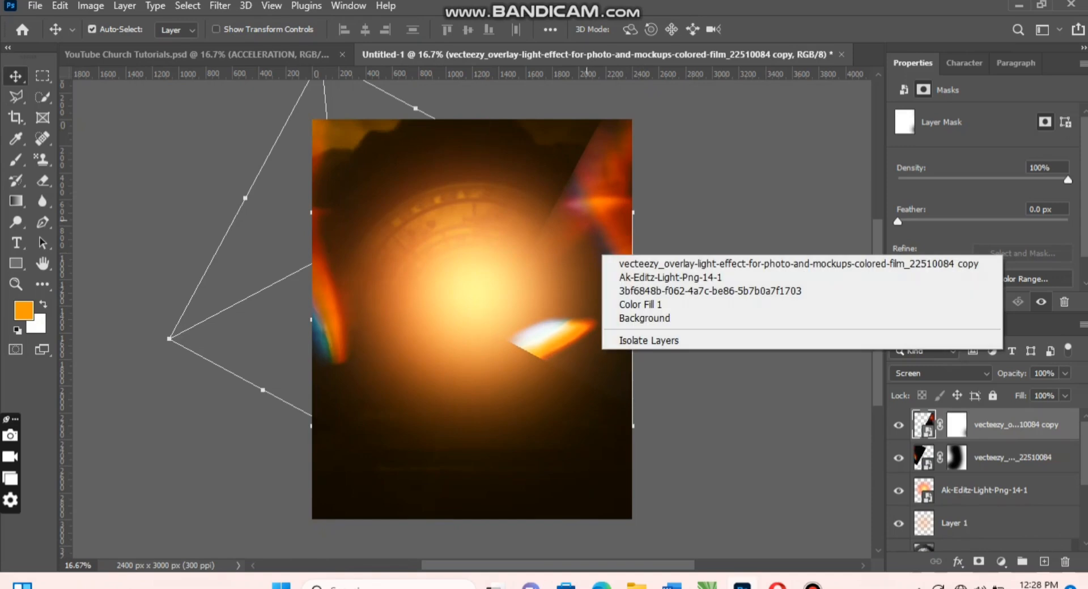
pyautogui.press('Escape')
# Flip the duplicated light-effect overlay horizontally and move it so its flare runs along the canvas's right edge.
pyautogui.hotkey('ctrl', 't')
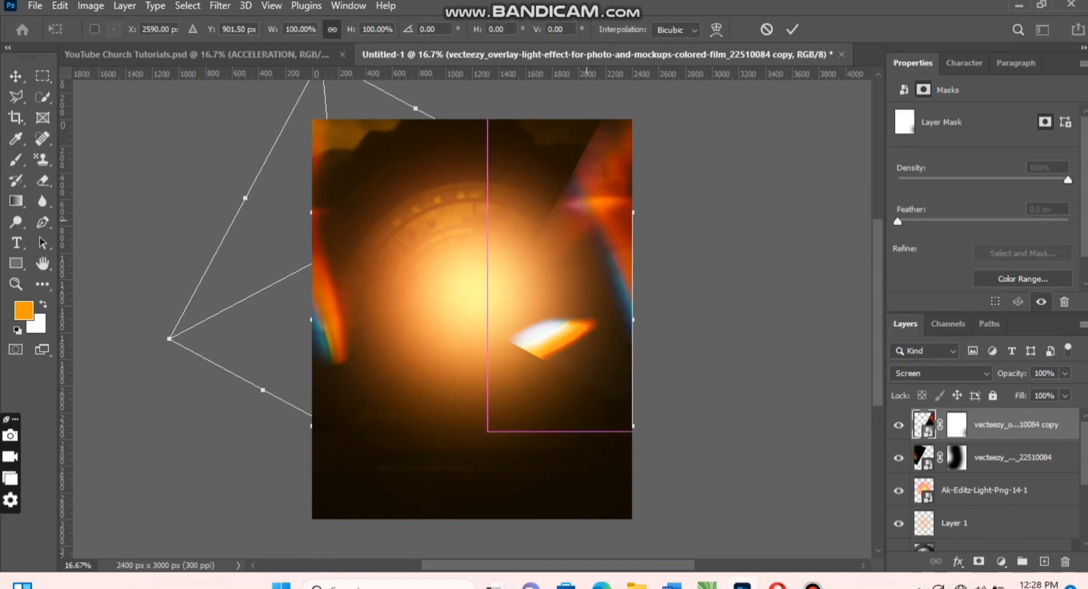
pyautogui.rightClick(624, 220)
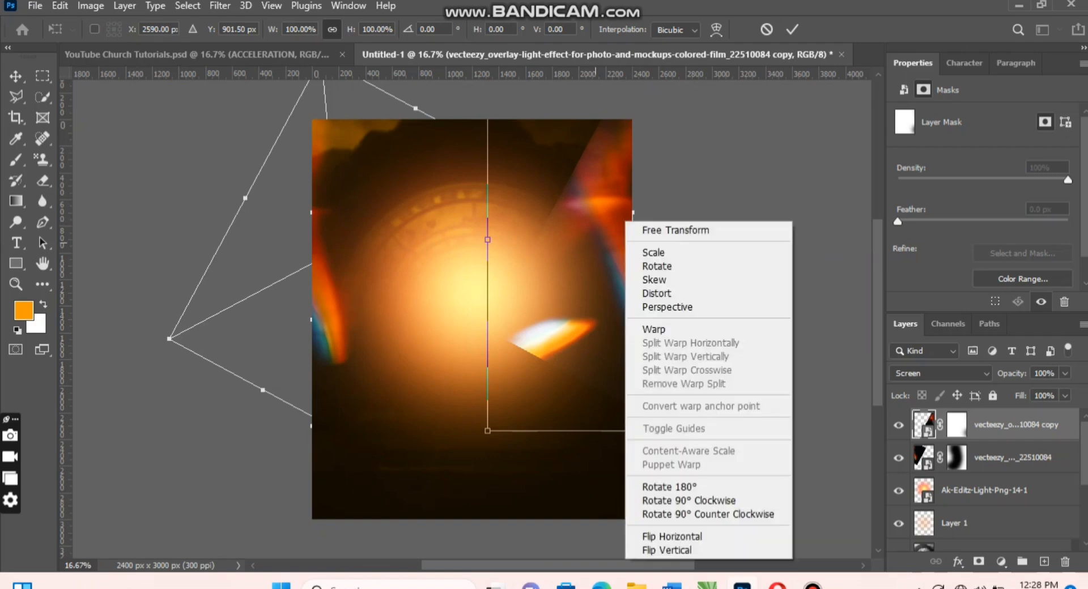
pyautogui.click(672, 536)
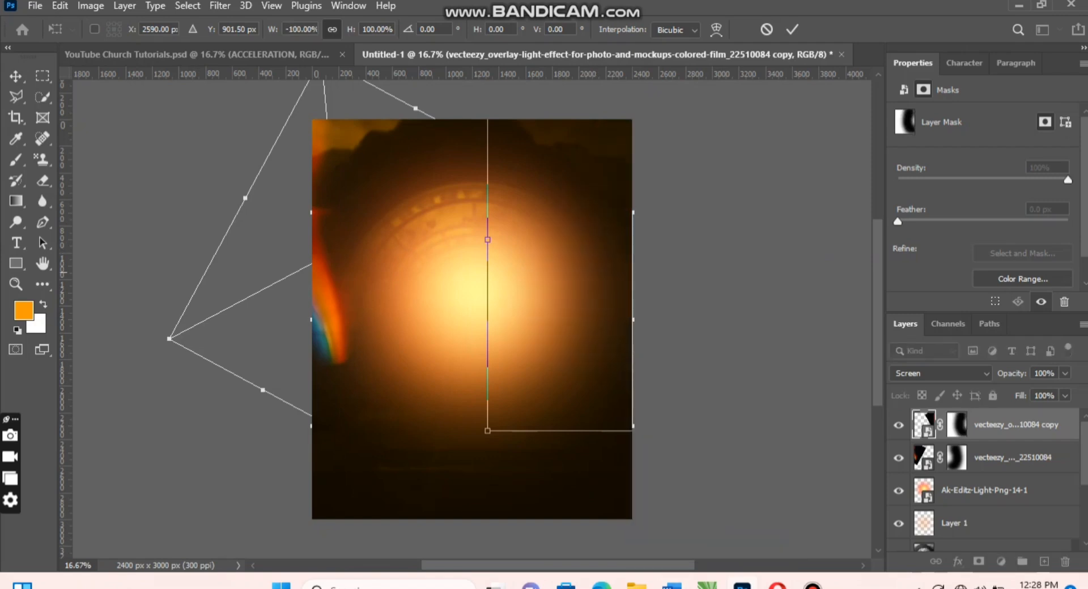
pyautogui.moveTo(617, 239); pyautogui.dragTo(561, 259)
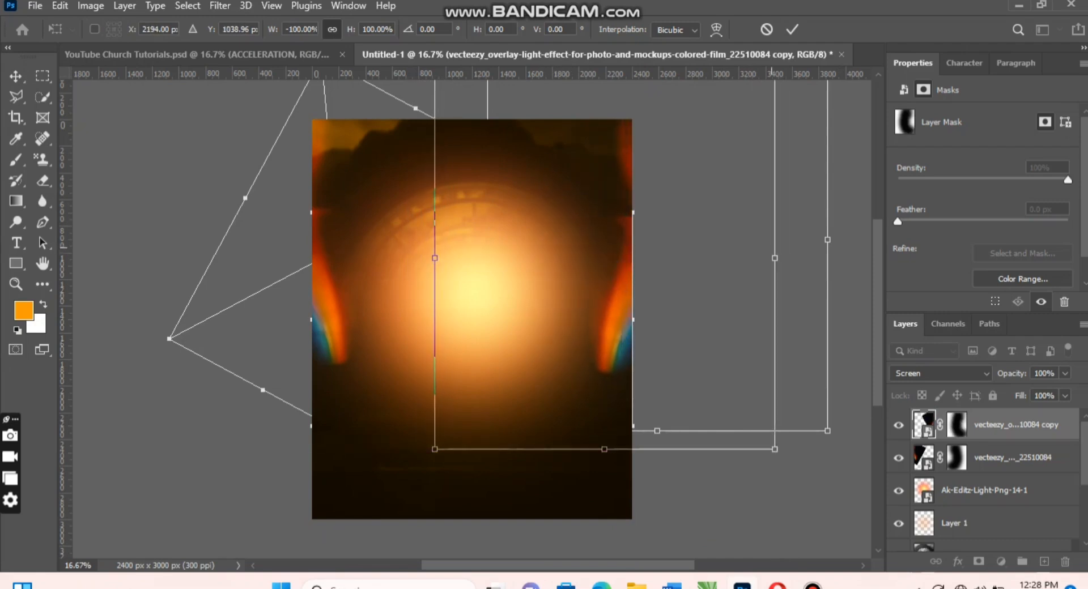
# Enlarge the flipped flare copy to about 116% and tilt it slightly, keeping it along the canvas's right edge.
pyautogui.moveTo(775, 258); pyautogui.dragTo(801, 258)
pyautogui.moveTo(623, 261); pyautogui.dragTo(607, 252)
pyautogui.moveTo(837, 325); pyautogui.dragTo(850, 295)
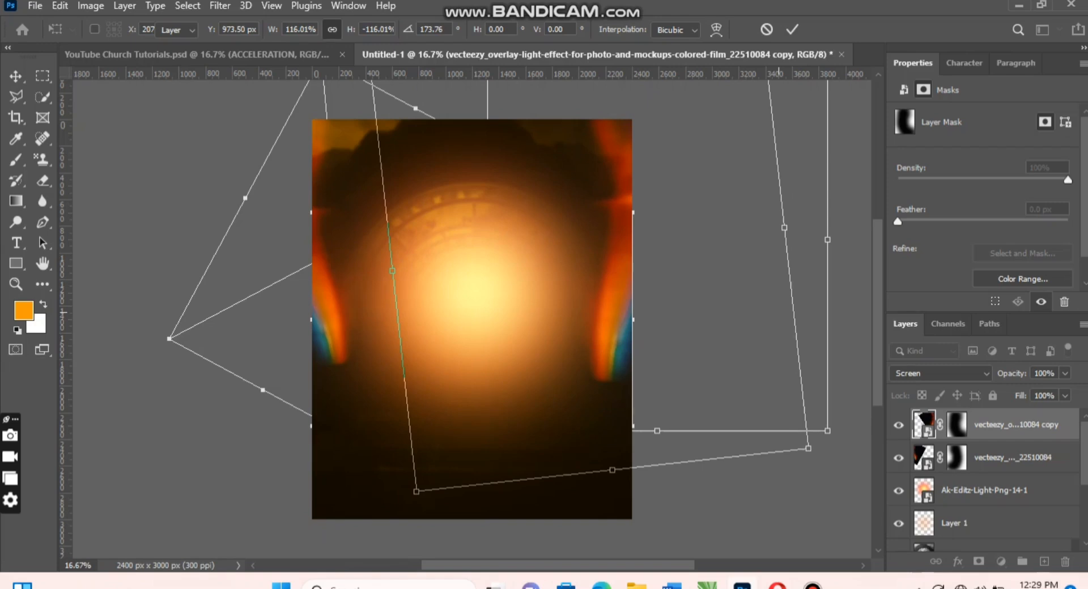
pyautogui.press('Return')
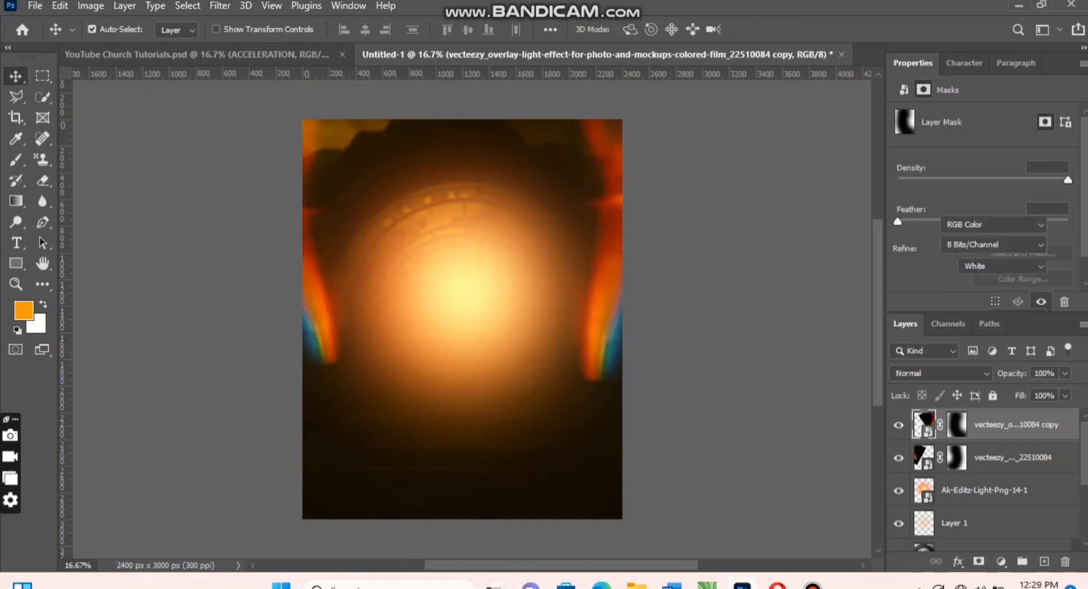
# Move the divine acceleration reference layer to the top of the layer stack, show it for comparison and hide it again.
pyautogui.scroll(-4, 462, 306)
pyautogui.scroll(3, 462, 306)
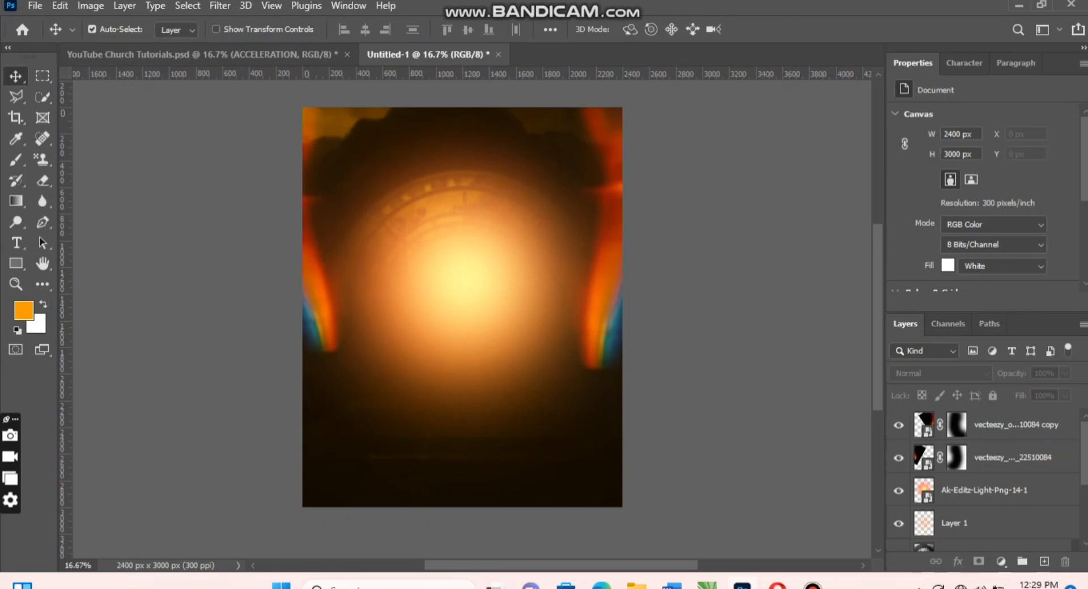
pyautogui.scroll(-3, 986, 480)
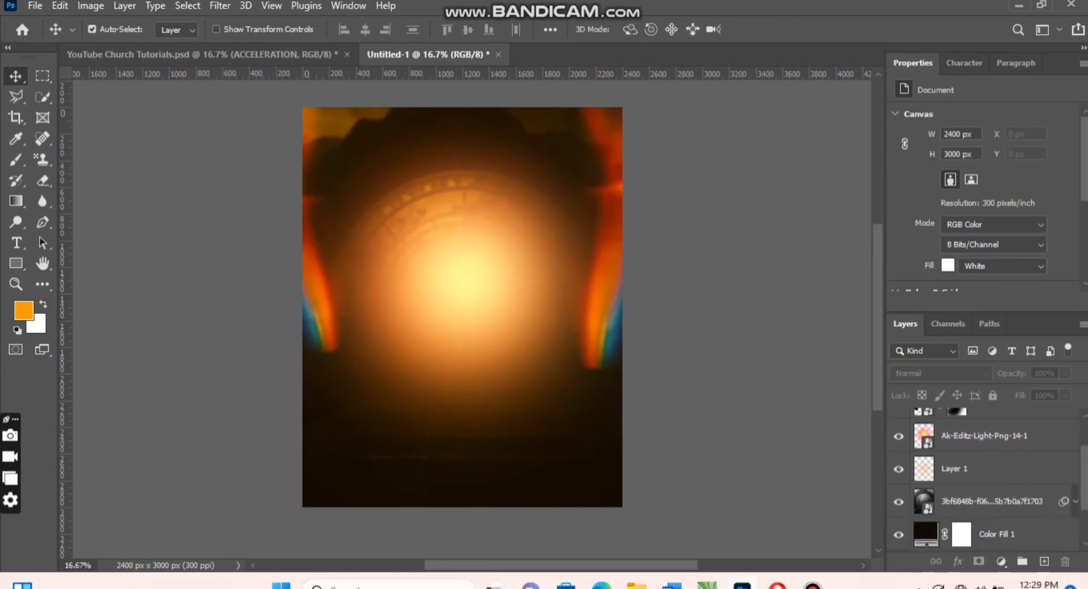
pyautogui.moveTo(973, 520); pyautogui.dragTo(970, 423)
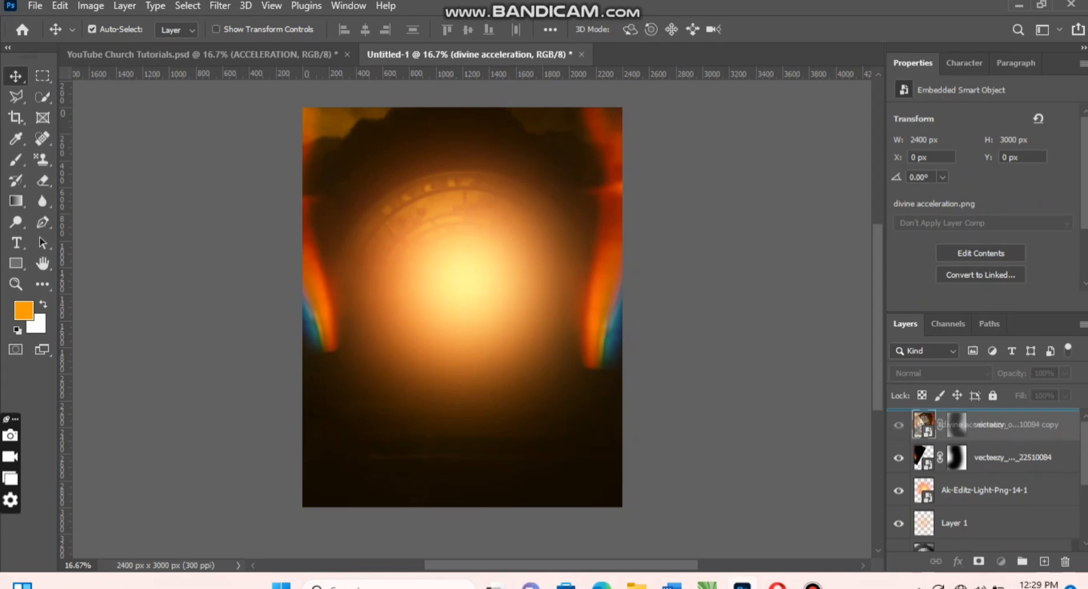
pyautogui.moveTo(970, 423); pyautogui.dragTo(970, 424)
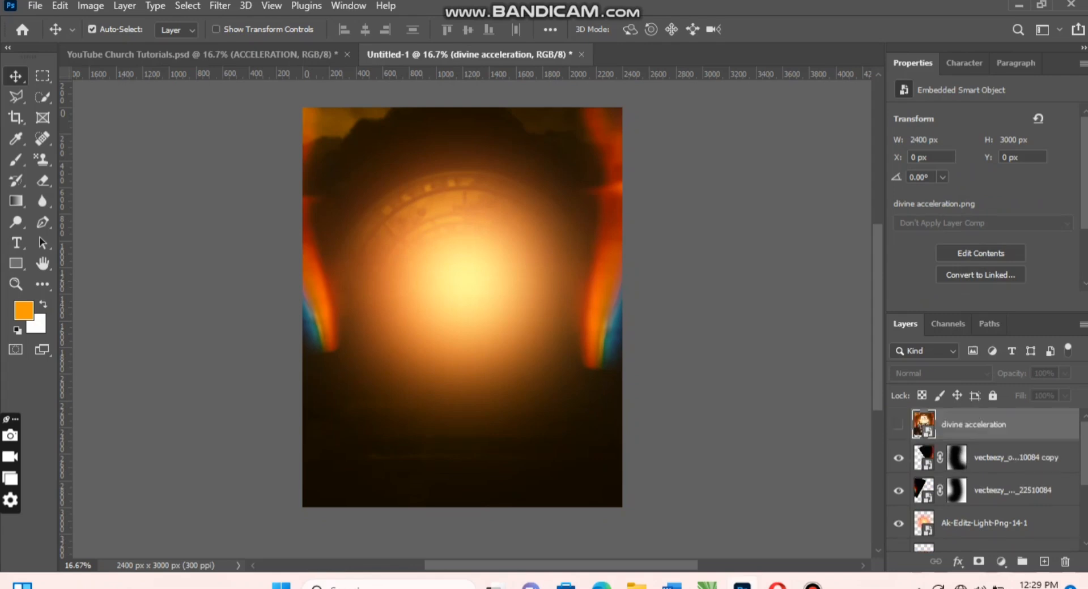
pyautogui.click(898, 425)
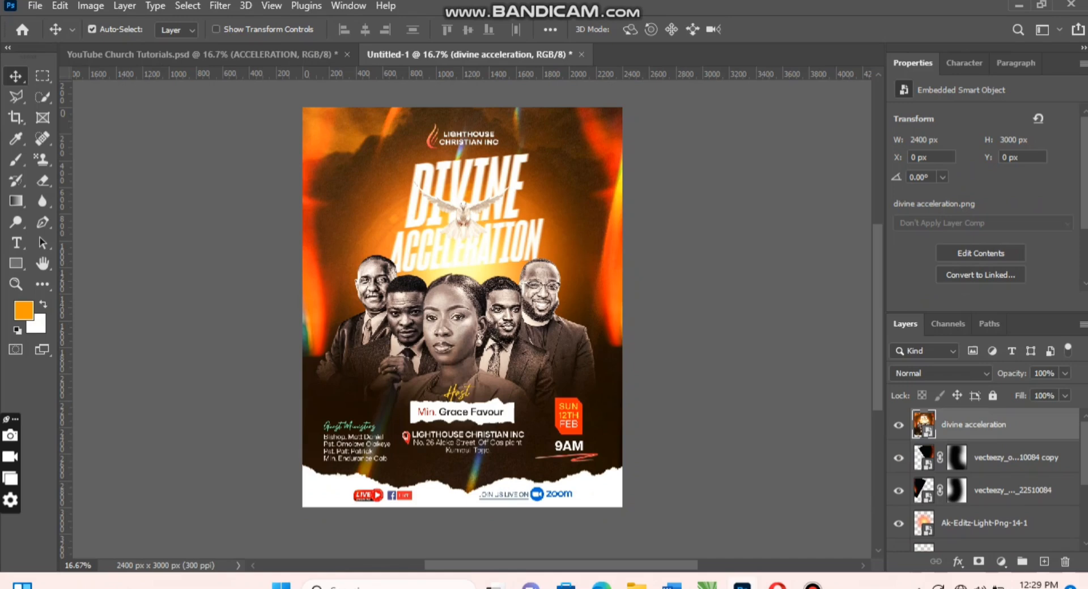
pyautogui.click(898, 424)
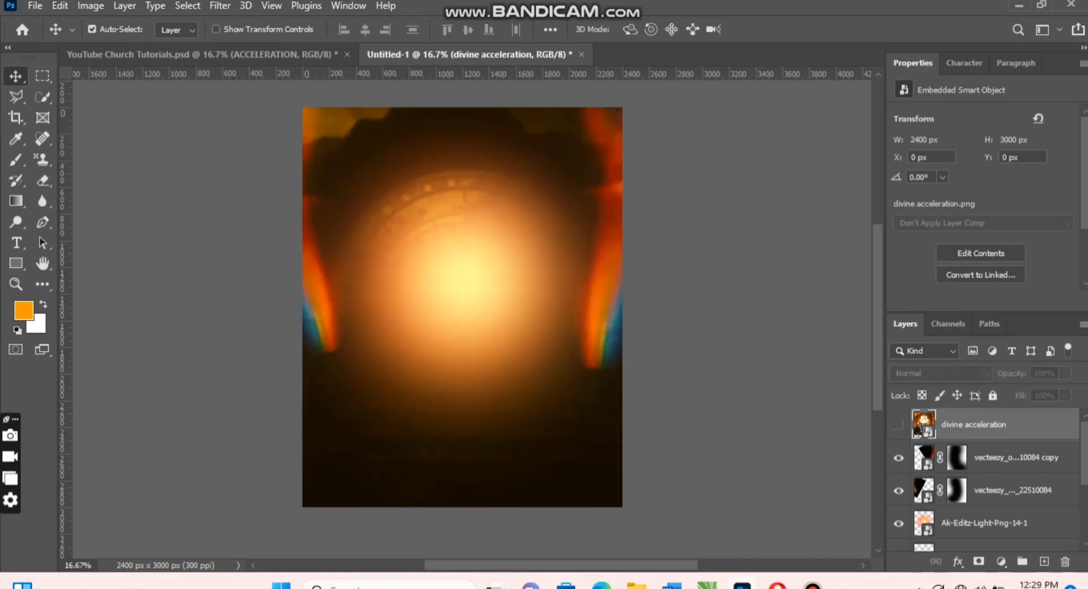
# Copy the img portrait group from the ACCELERATION group in YouTube Church Tutorials.psd into the Untitled-1 document.
pyautogui.click(201, 55)
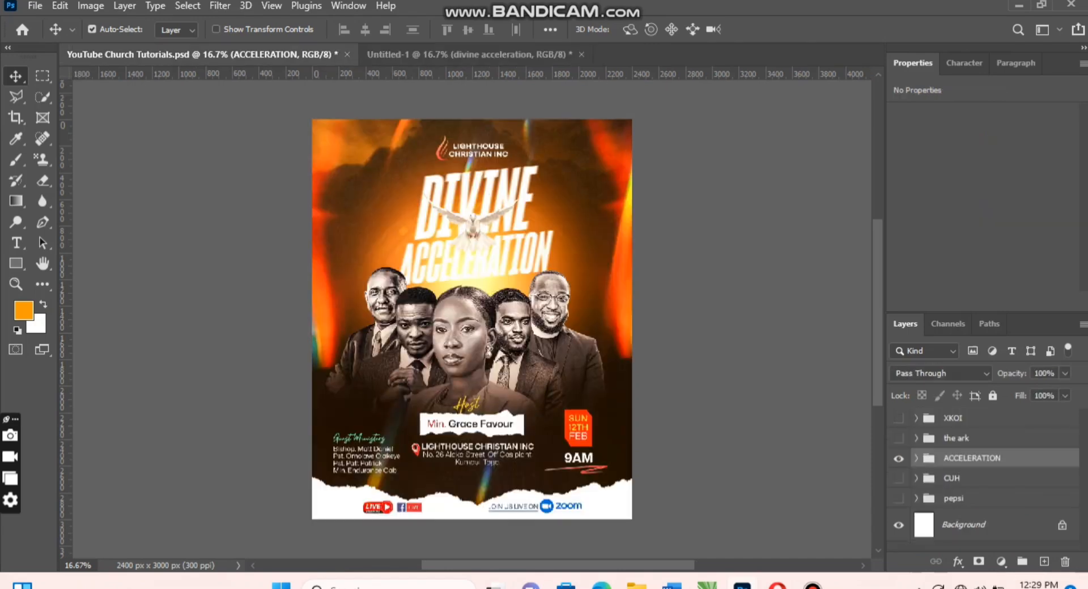
pyautogui.click(915, 458)
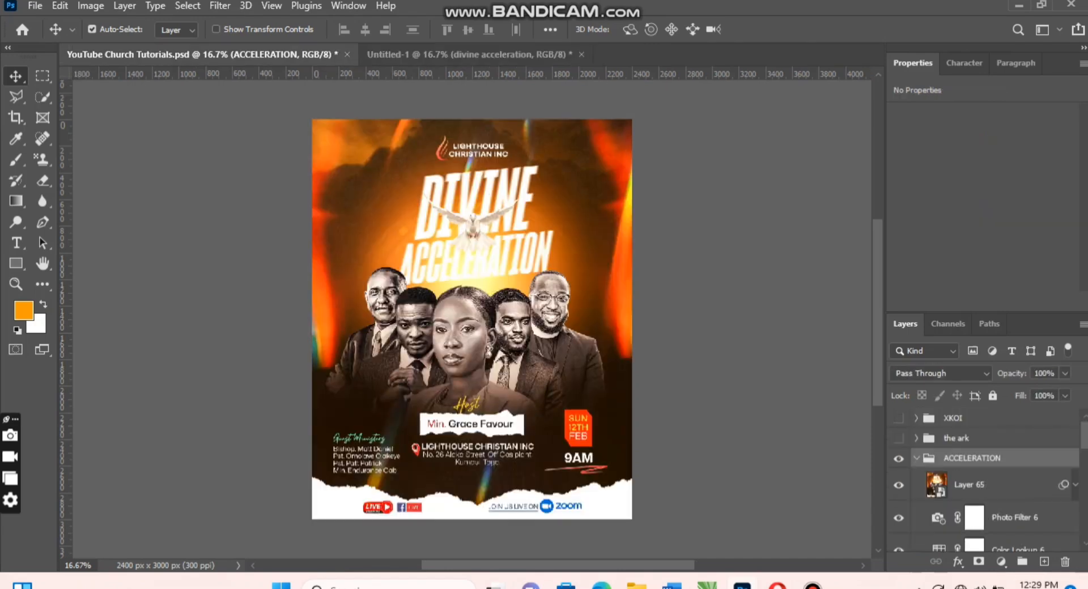
pyautogui.scroll(-1, 986, 482)
pyautogui.scroll(-4, 985, 481)
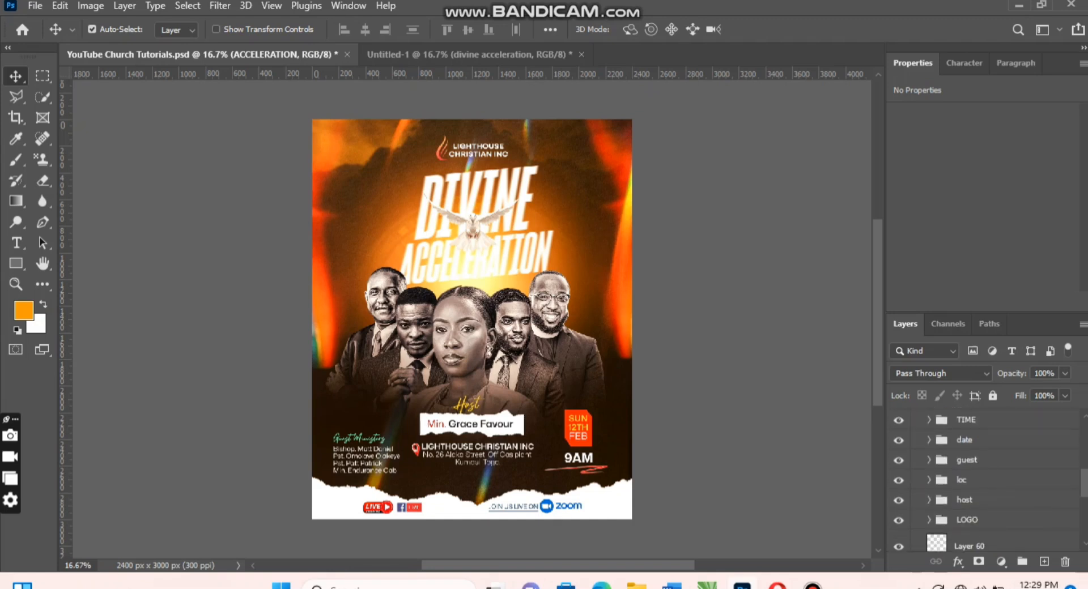
pyautogui.click(986, 499)
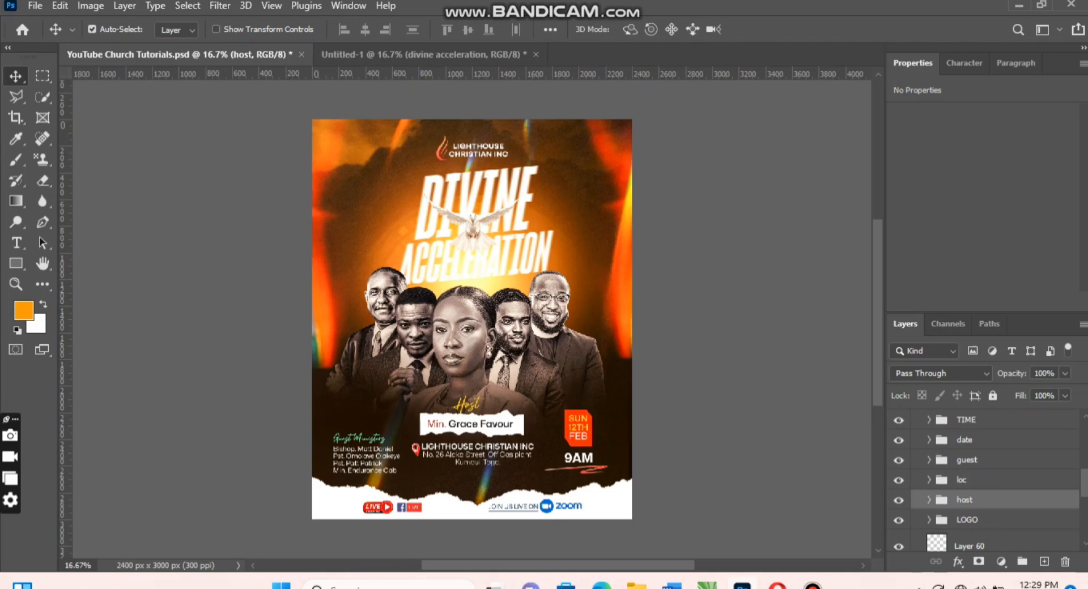
pyautogui.scroll(-3, 986, 481)
pyautogui.click(1002, 541)
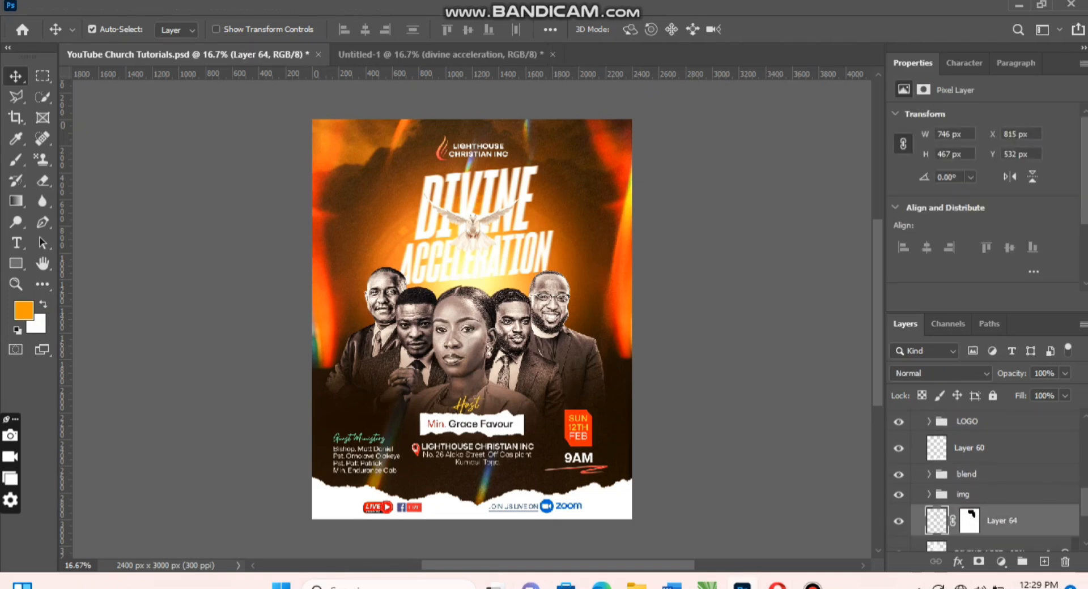
pyautogui.click(985, 494)
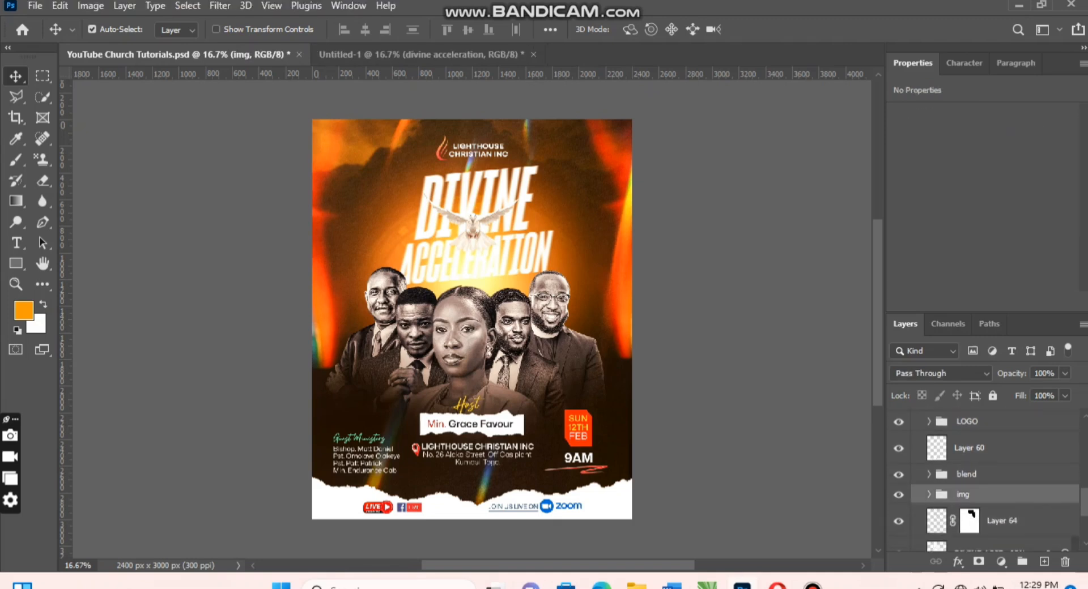
pyautogui.moveTo(986, 494); pyautogui.dragTo(419, 381)
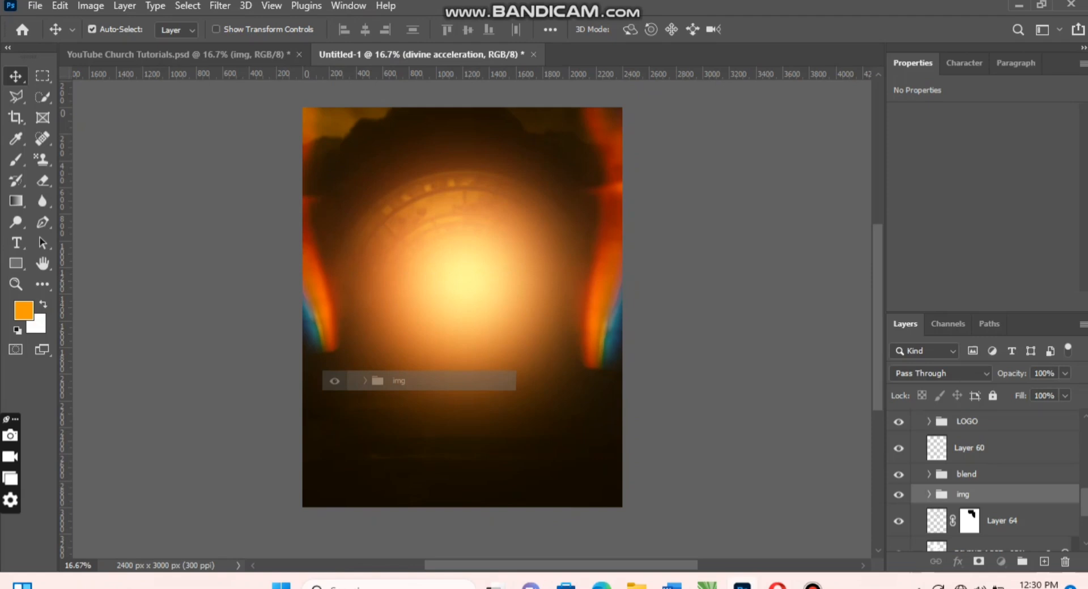
pyautogui.moveTo(398, 380); pyautogui.dragTo(399, 381)
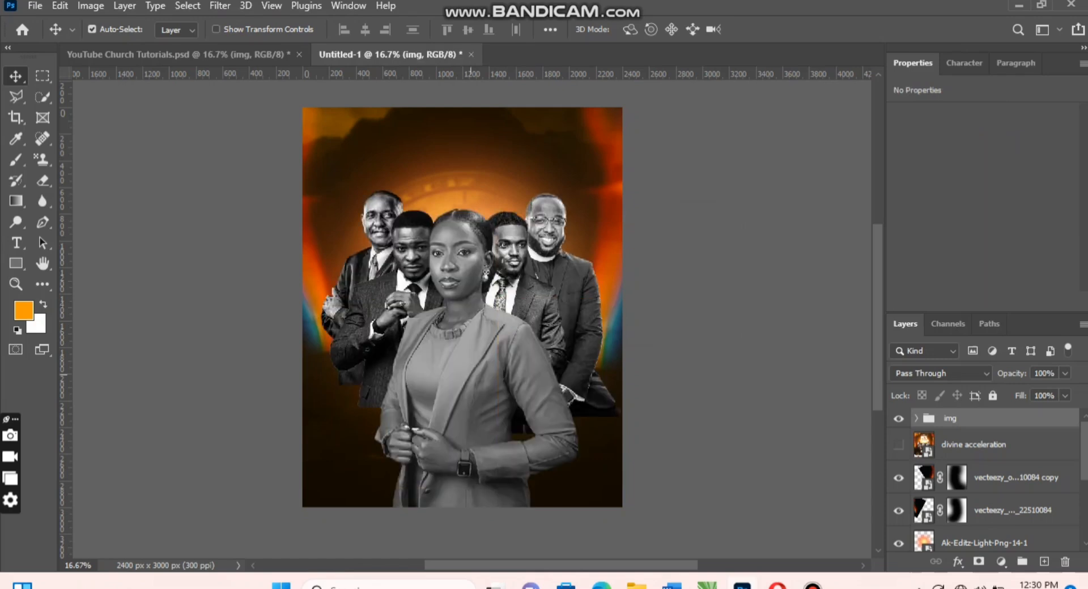
# Place the img group directly below the divine acceleration layer and move the portraits down to a Y position of about 2556 px.
pyautogui.moveTo(963, 418); pyautogui.dragTo(963, 462)
pyautogui.press('ctrl')
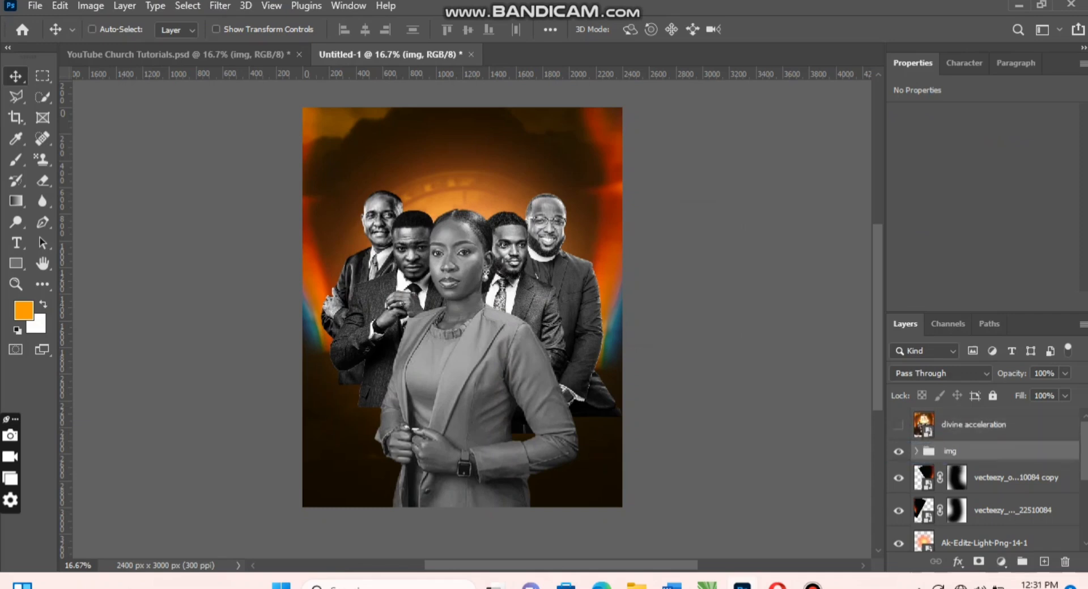
pyautogui.hotkey('ctrl', 't')
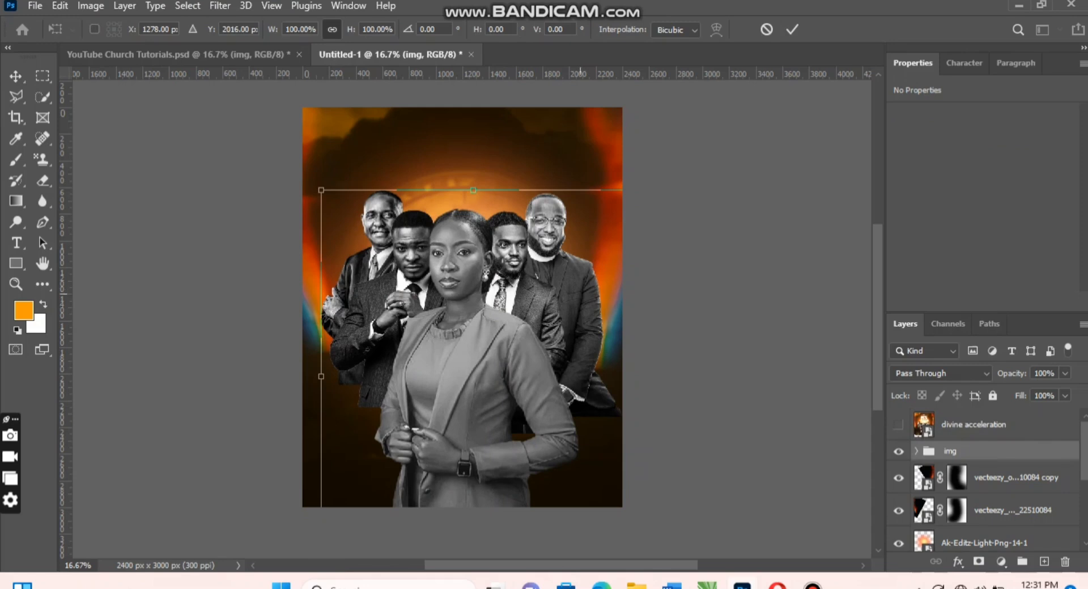
pyautogui.moveTo(471, 294); pyautogui.dragTo(478, 387)
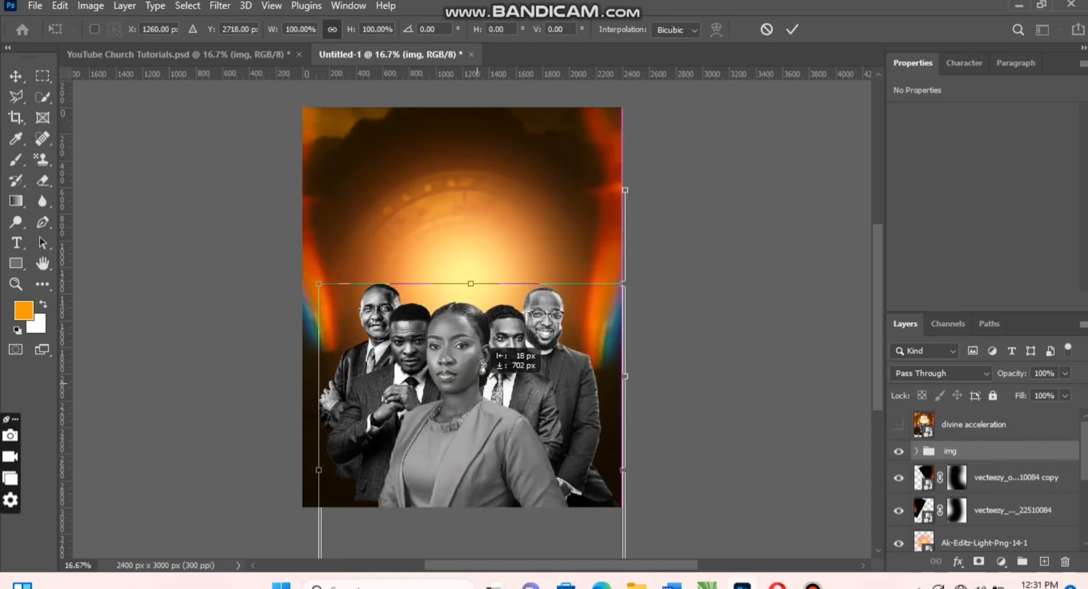
pyautogui.moveTo(486, 346); pyautogui.dragTo(477, 324)
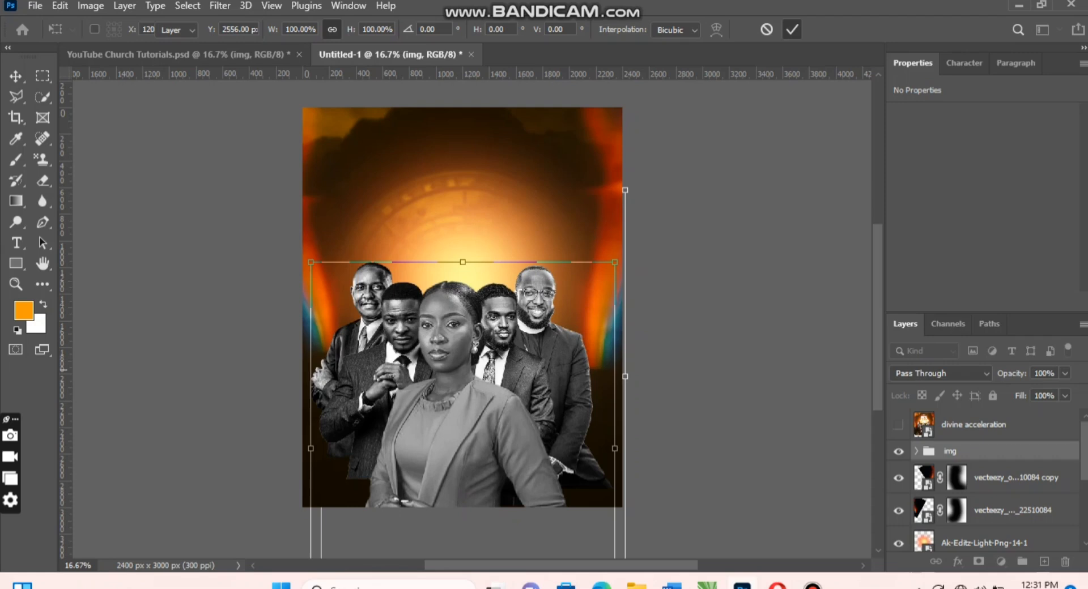
pyautogui.press('Return')
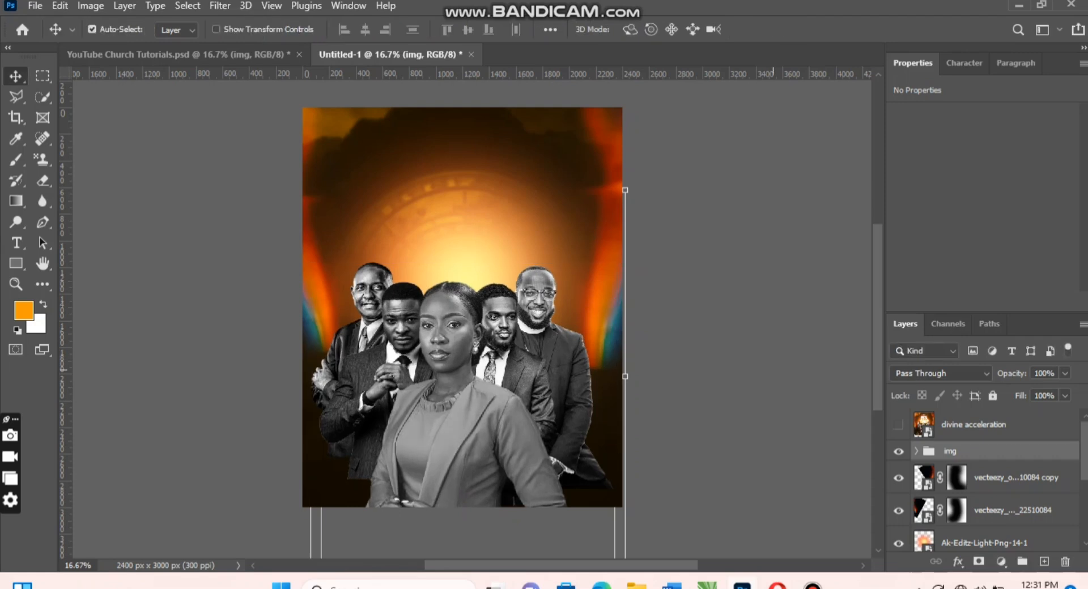
pyautogui.scroll(-2, 462, 317)
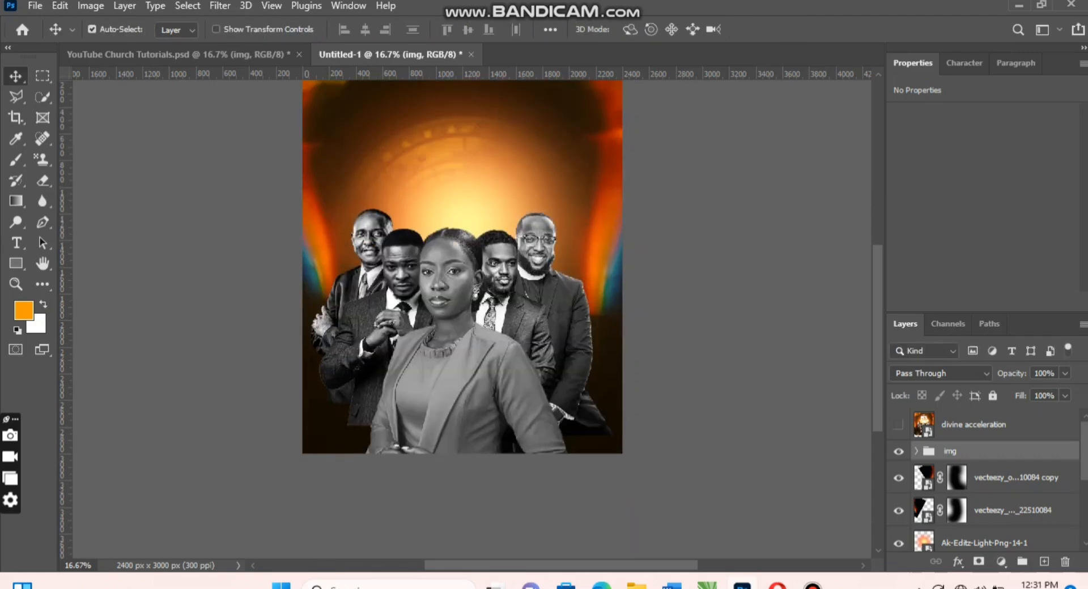
pyautogui.scroll(2, 463, 306)
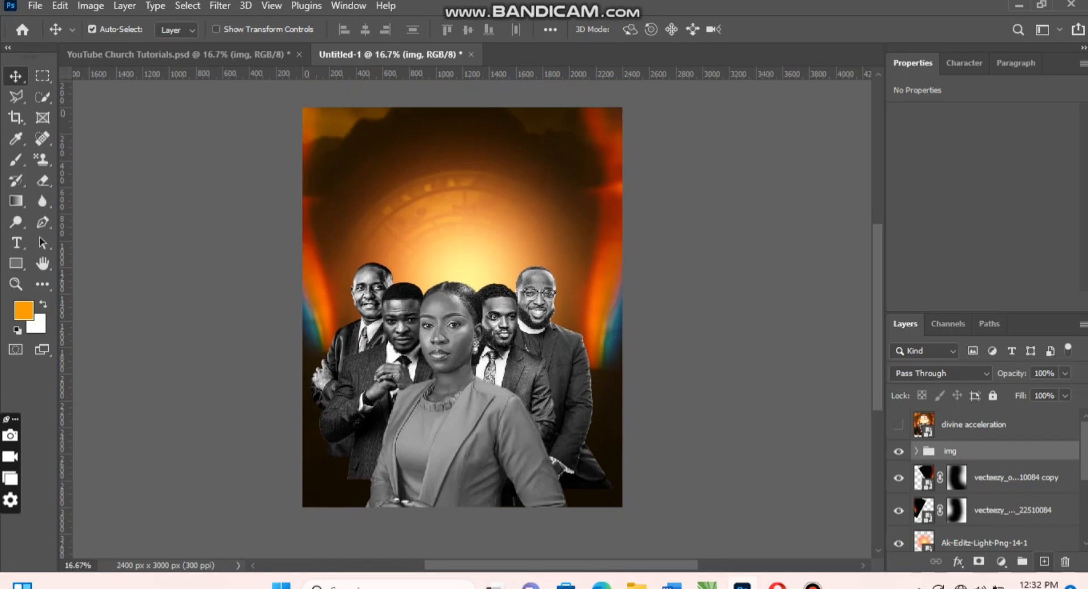
# Add a new layer above the img group and set the brush colour to the dark brown 140b00 sampled from the background.
pyautogui.click(1044, 561)
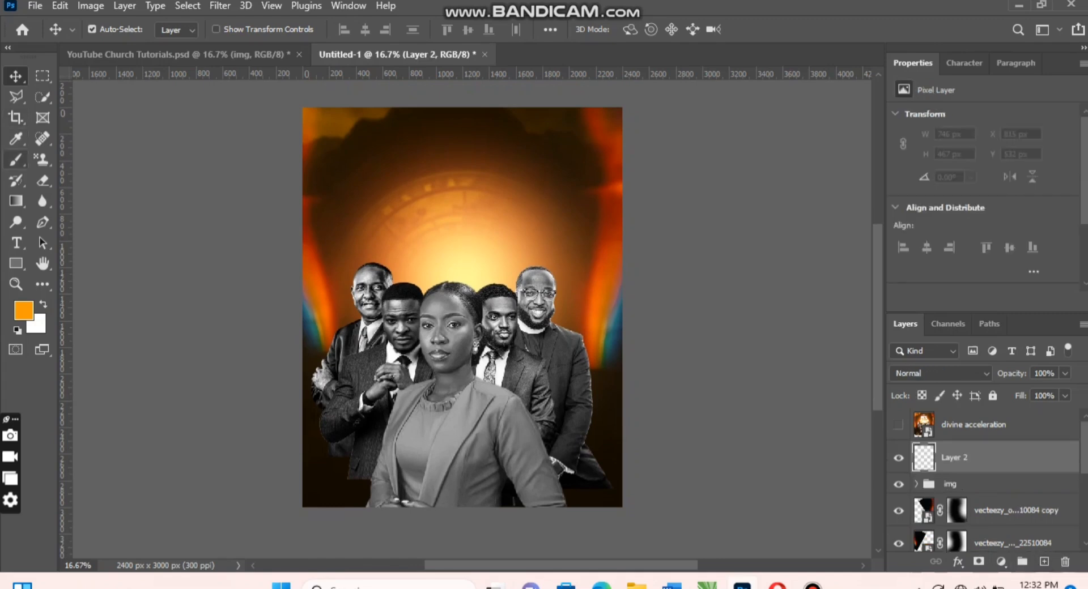
pyautogui.click(16, 159)
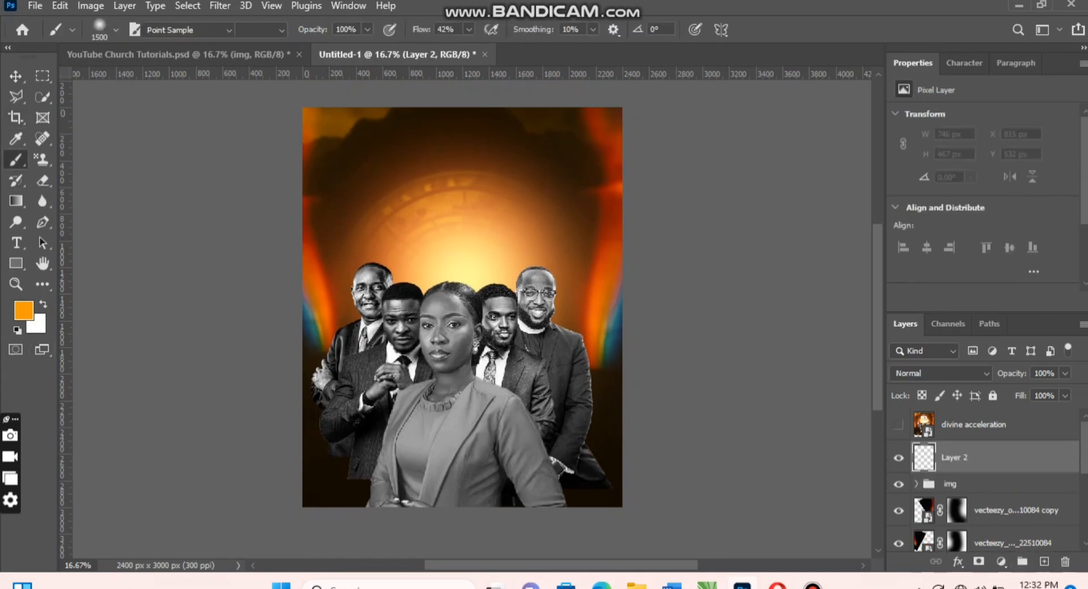
pyautogui.click(24, 310)
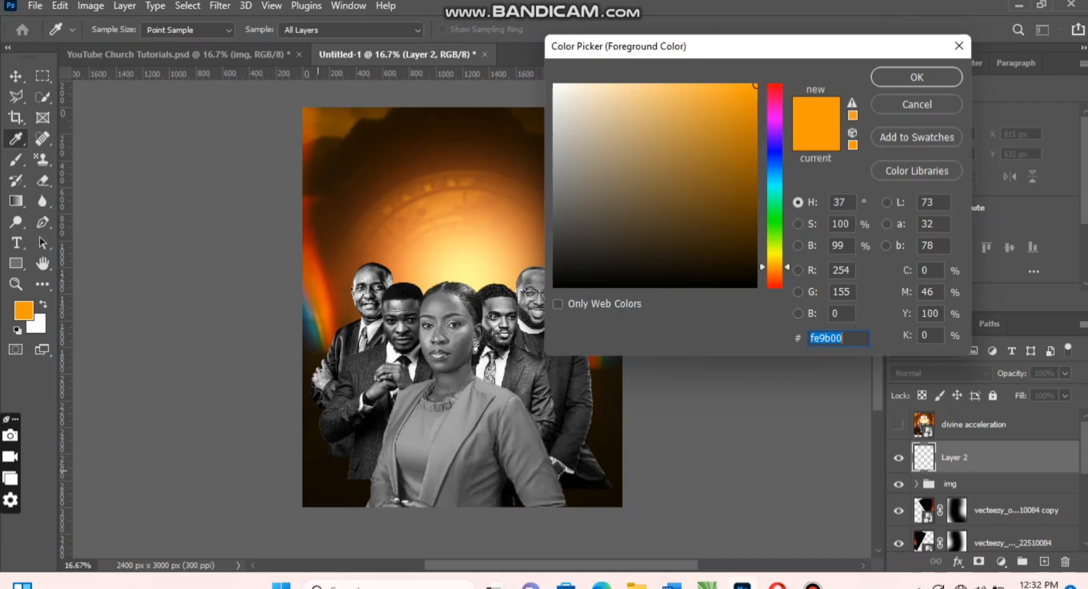
pyautogui.click(318, 481)
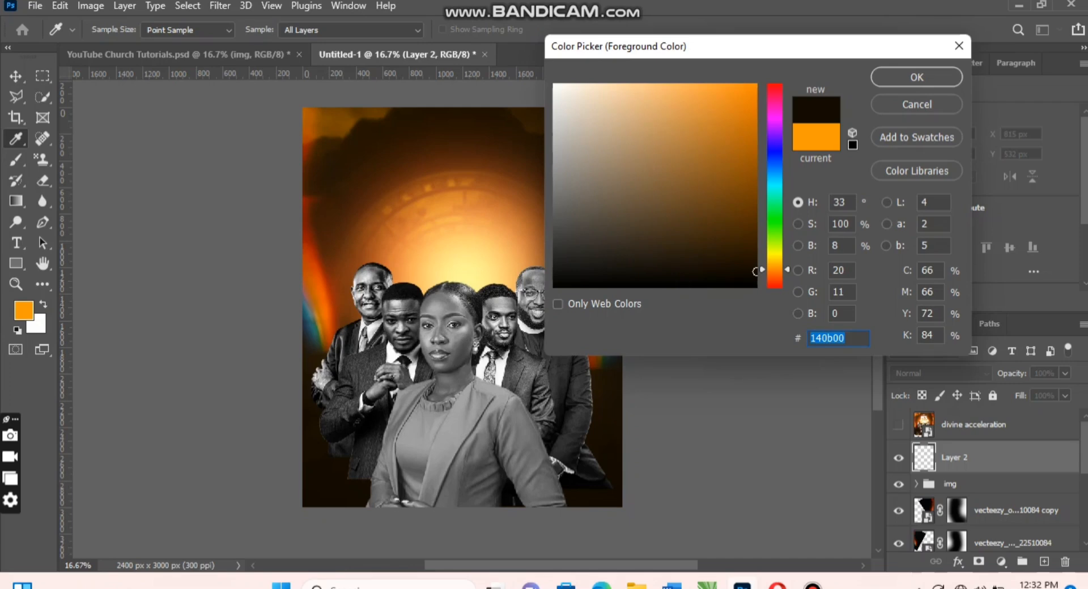
pyautogui.click(916, 77)
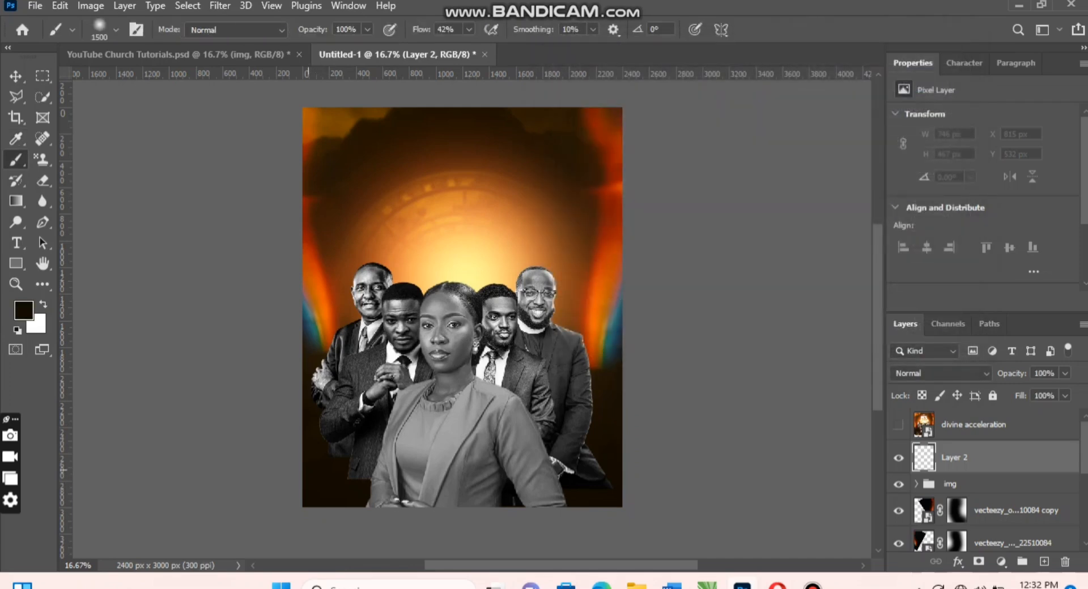
# Paint over the lower bodies of the portraits with the soft 1500 px dark brush so they fade into the background across the full width.
pyautogui.click(306, 470)
pyautogui.click(321, 475)
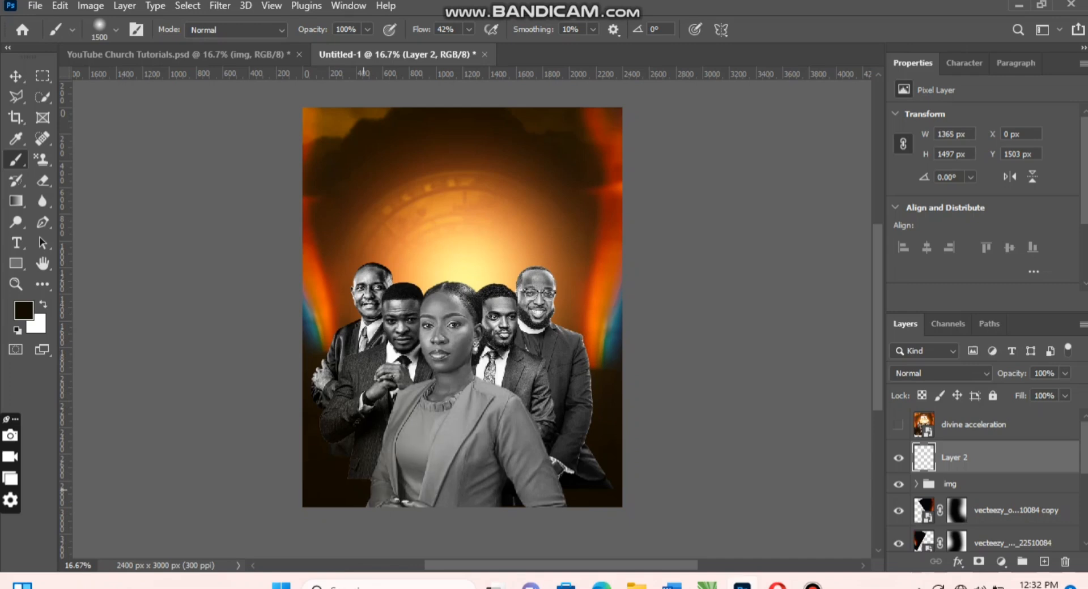
pyautogui.click(364, 490)
pyautogui.click(395, 492)
pyautogui.click(430, 494)
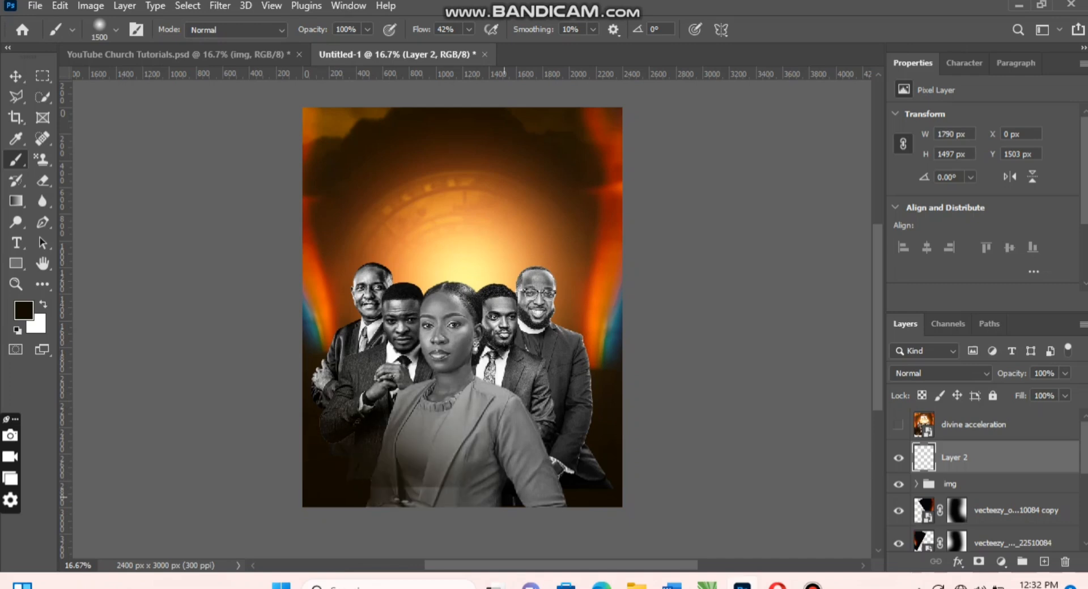
pyautogui.moveTo(504, 497)
pyautogui.mouseDown()
pyautogui.moveTo(583, 486)
pyautogui.moveTo(621, 463)
pyautogui.mouseUp()
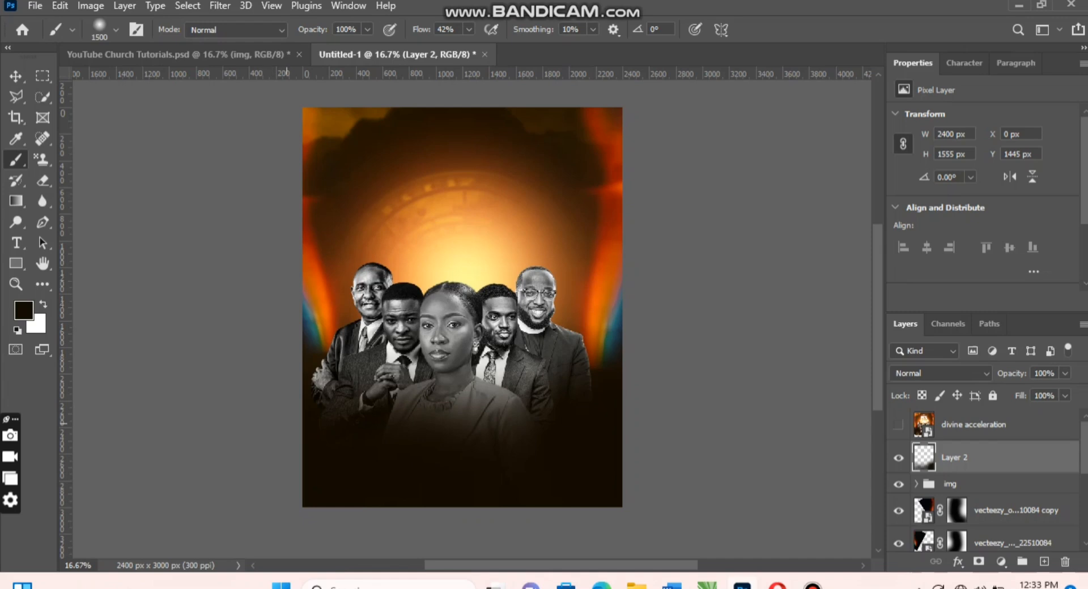
# Darken the lower bodies of the portraits and the lower side edges on Layer 2 with more soft 1500 px dark brush dabs.
pyautogui.click(294, 441)
pyautogui.click(293, 442)
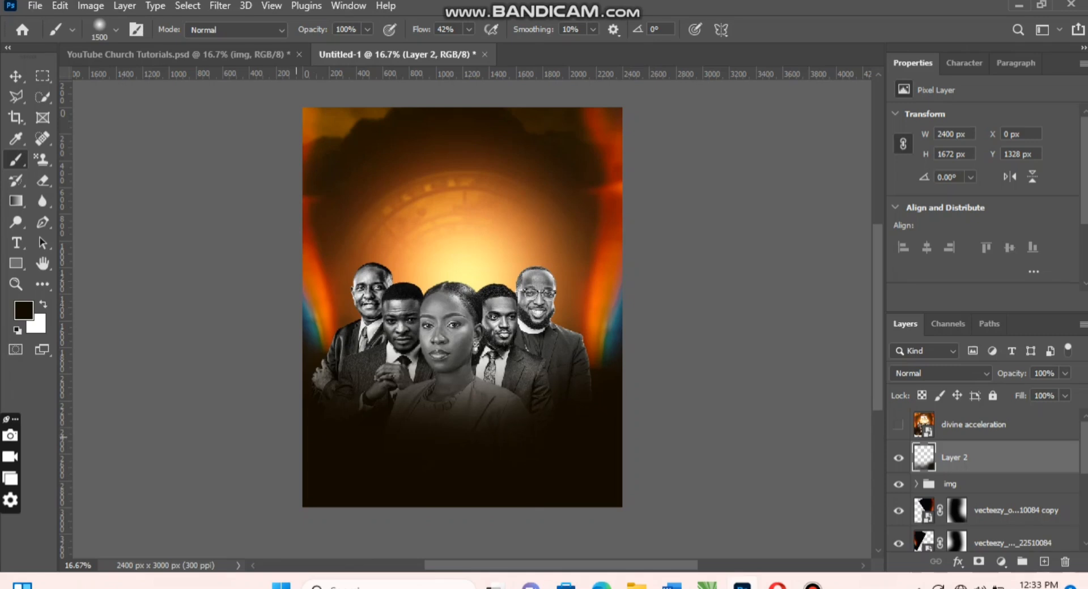
pyautogui.click(262, 384)
pyautogui.click(263, 374)
pyautogui.click(263, 373)
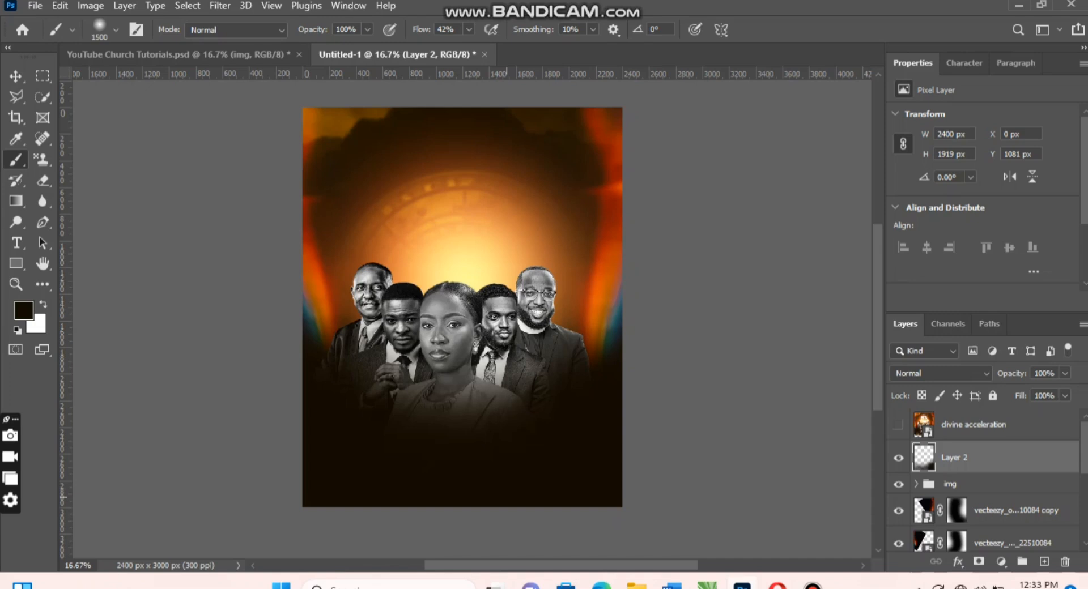
pyautogui.press('v')
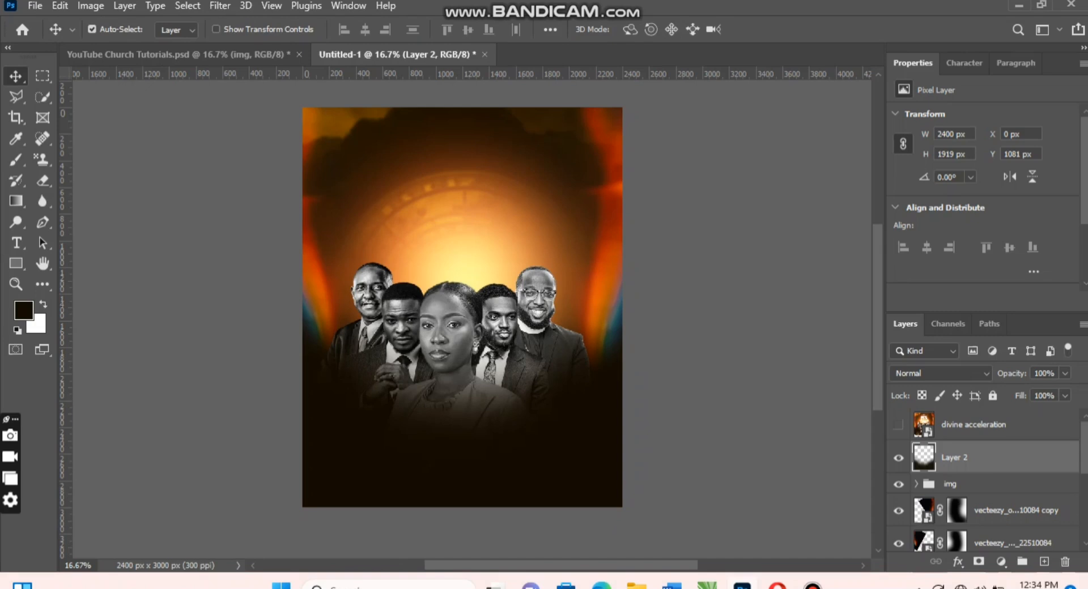
# Place the torn-paper image IMG_20250218_135731_810 as an embedded object and move it down to the base of the flyer.
pyautogui.click(35, 5)
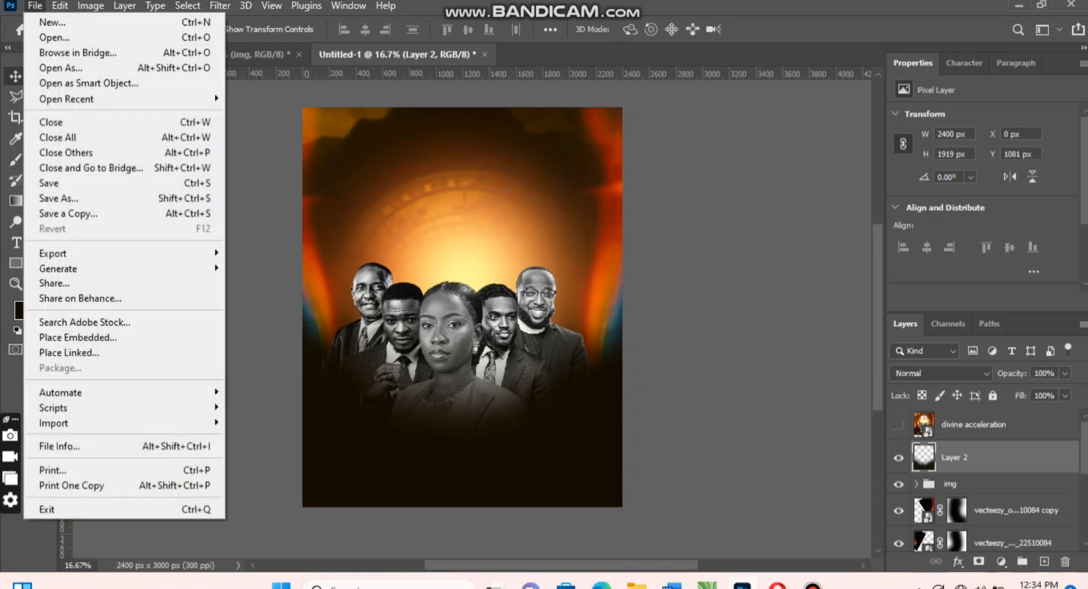
pyautogui.click(77, 337)
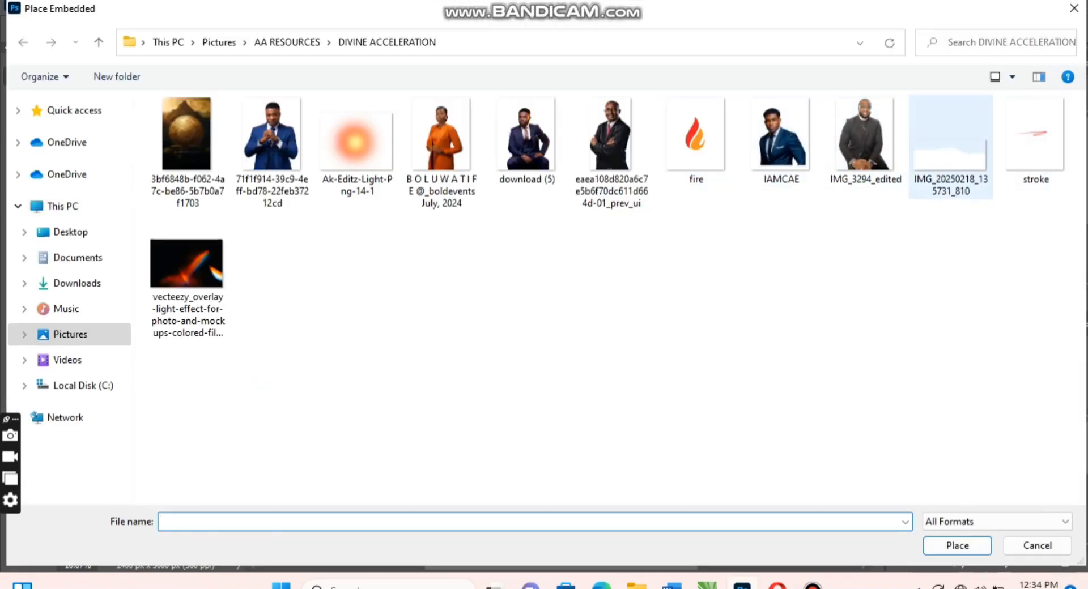
pyautogui.click(950, 146)
pyautogui.press('Return')
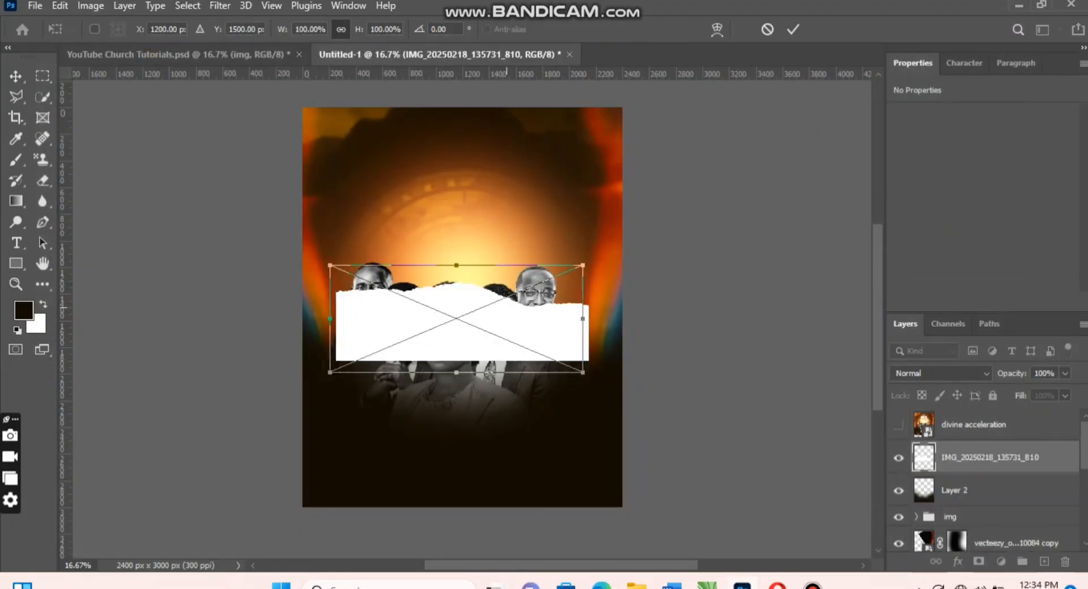
pyautogui.moveTo(510, 315); pyautogui.dragTo(492, 422)
pyautogui.moveTo(482, 461); pyautogui.dragTo(497, 481)
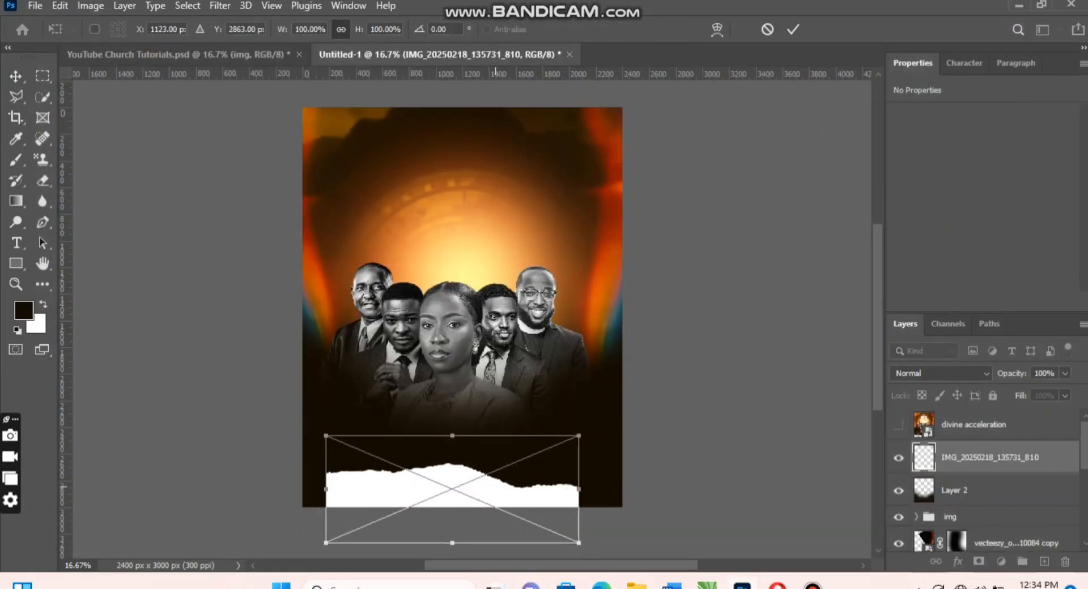
# Scale the torn-paper image to about 154.58% so it spans the flyer's full width, and position its centre at Y about 2988 px.
pyautogui.moveTo(578, 489); pyautogui.dragTo(647, 488)
pyautogui.moveTo(471, 450); pyautogui.dragTo(493, 466)
pyautogui.click(792, 29)
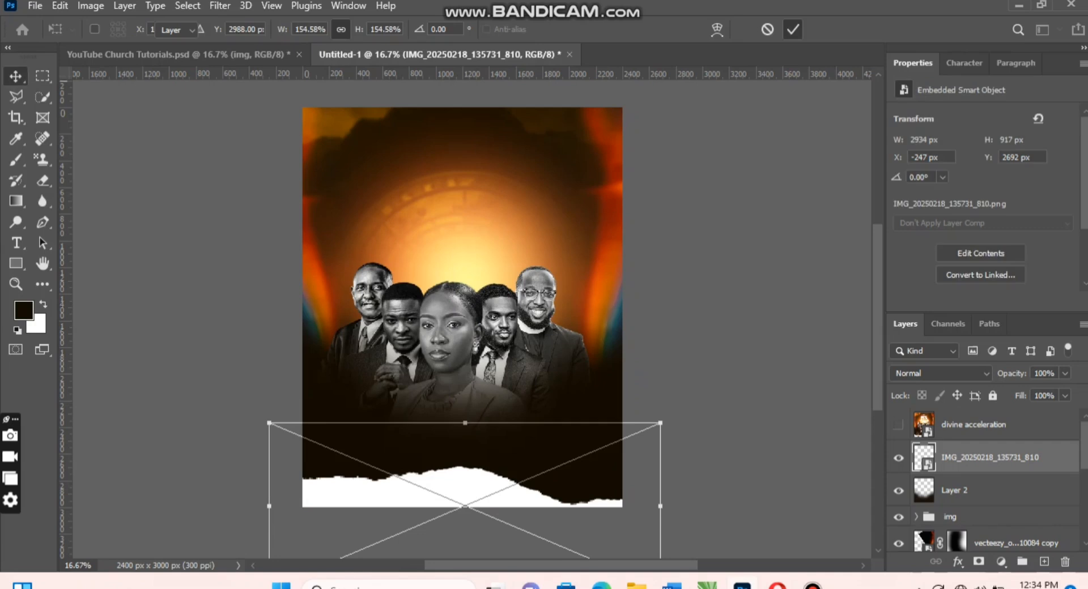
pyautogui.scroll(1, 461, 318)
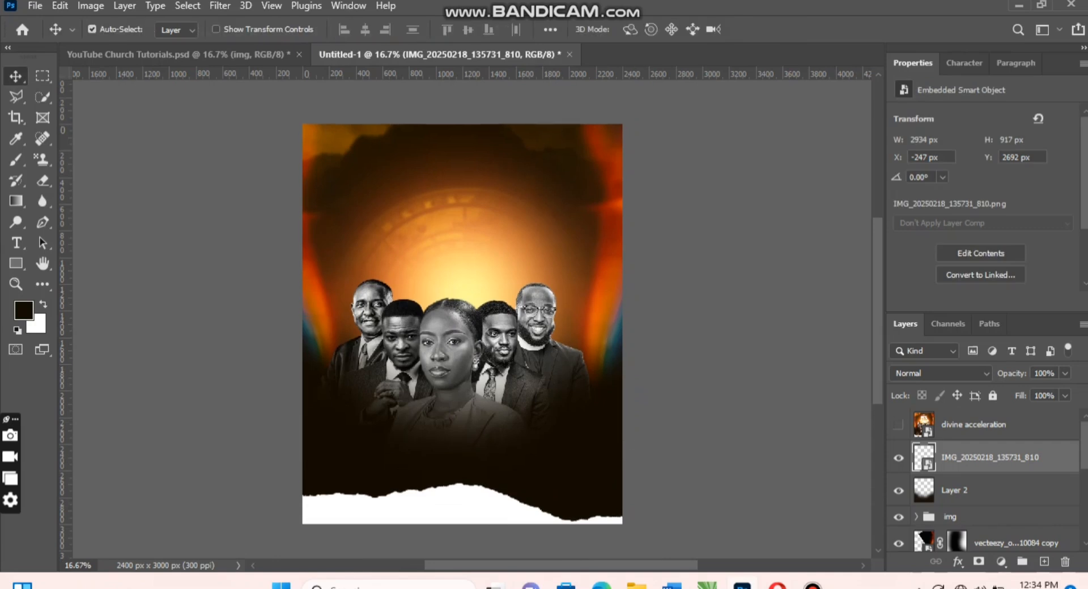
pyautogui.scroll(-1, 462, 318)
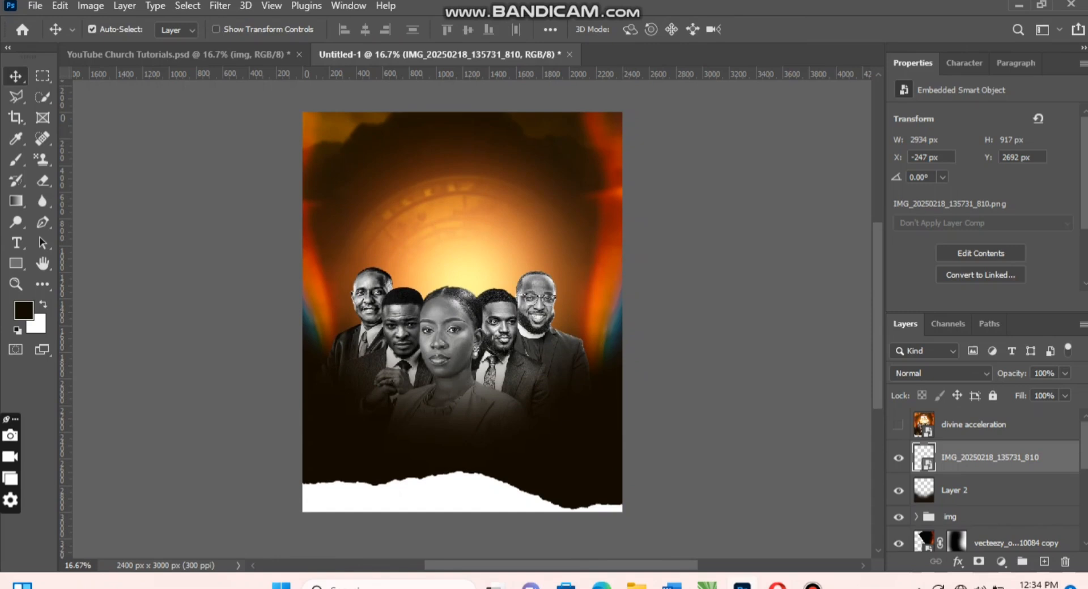
# Nudge the img portrait group slightly upward, away from the torn-paper edge.
pyautogui.click(950, 517)
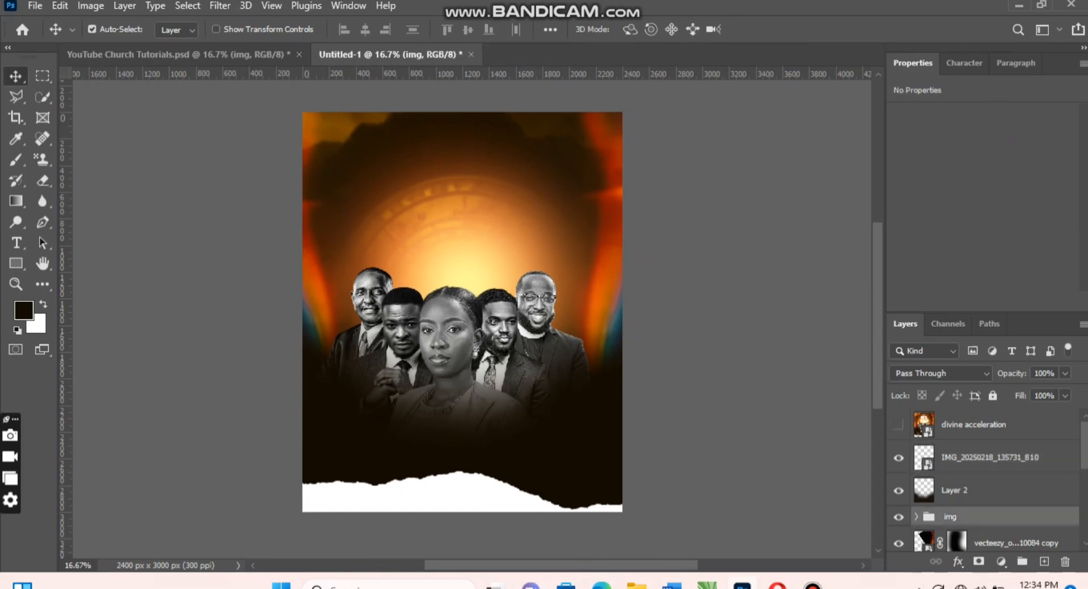
pyautogui.hotkey('shift', 'Up')
pyautogui.hotkey('shift', 'Up')
pyautogui.hotkey('shift', 'Up')
pyautogui.hotkey('shift', 'Up')
pyautogui.hotkey('shift', 'Up')
pyautogui.hotkey('shift', 'Up')
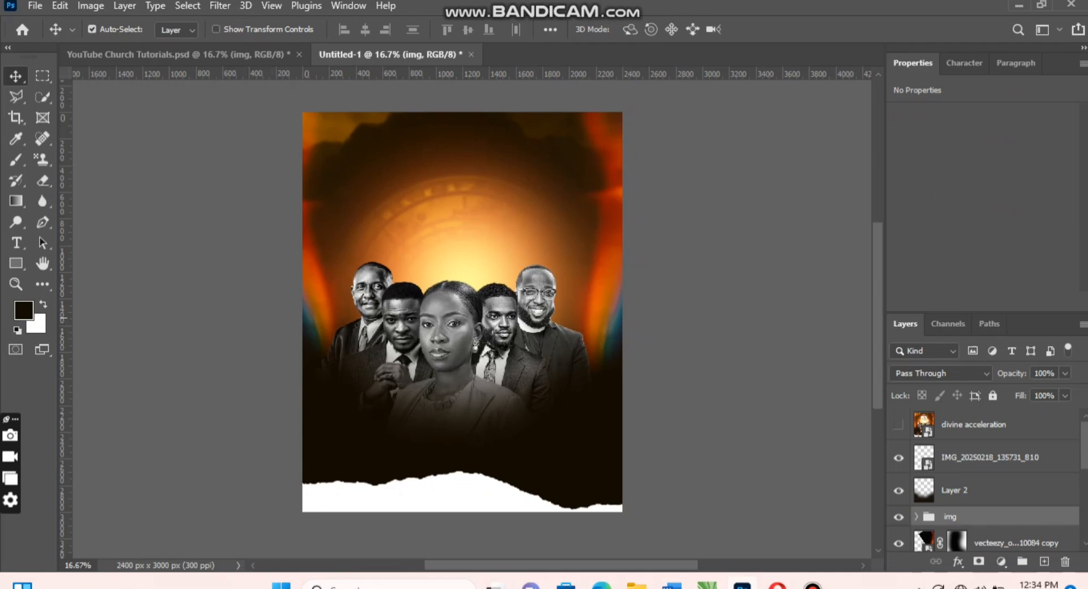
pyautogui.scroll(2, 462, 319)
pyautogui.scroll(-3, 462, 319)
pyautogui.scroll(2, 462, 319)
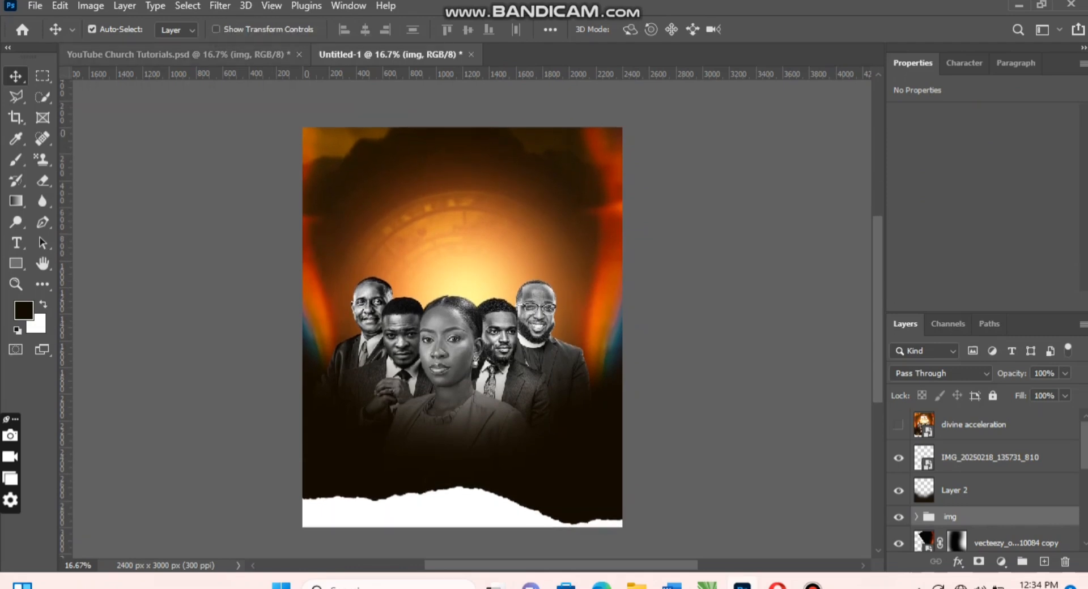
# Check the title in the finished flyer in YouTube Church Tutorials.psd, and lock the dark fade Layer 2 in Untitled-1.
pyautogui.hotkey('ctrl', 'Tab')
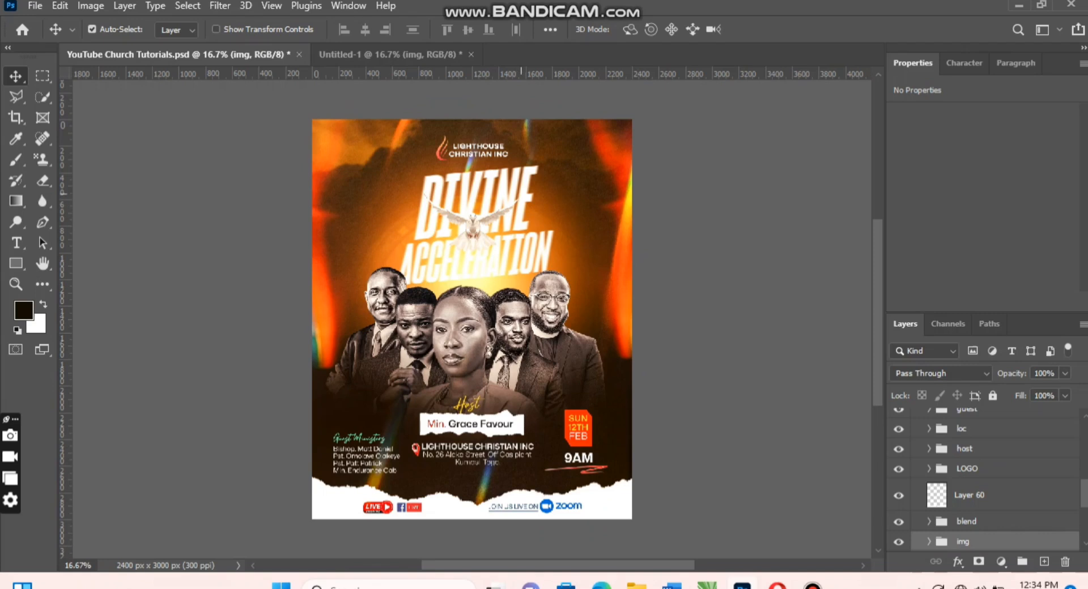
pyautogui.click(525, 187)
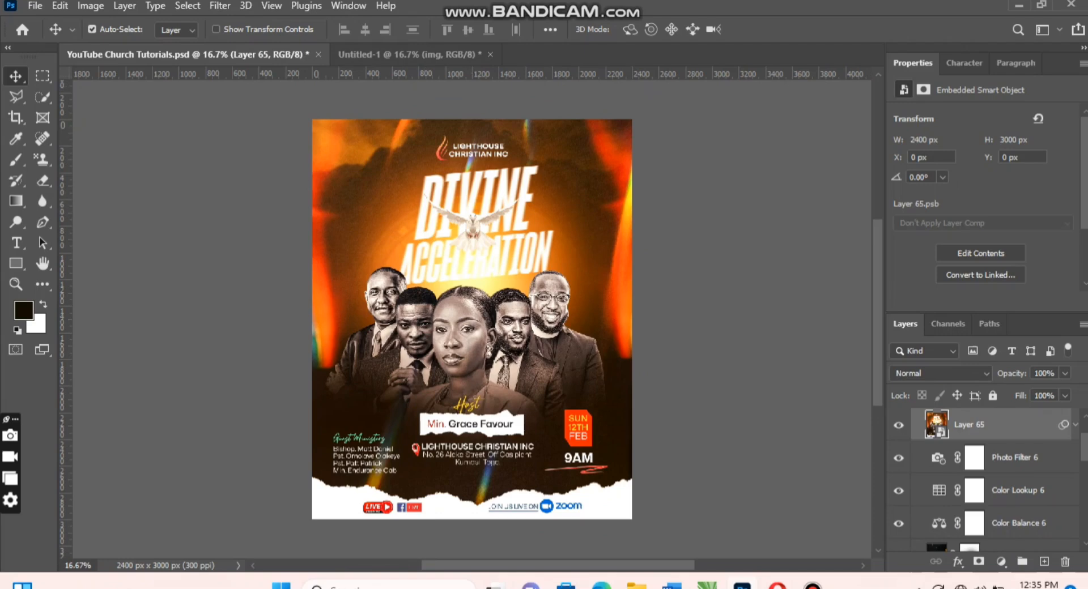
pyautogui.hotkey('ctrl', 'Tab')
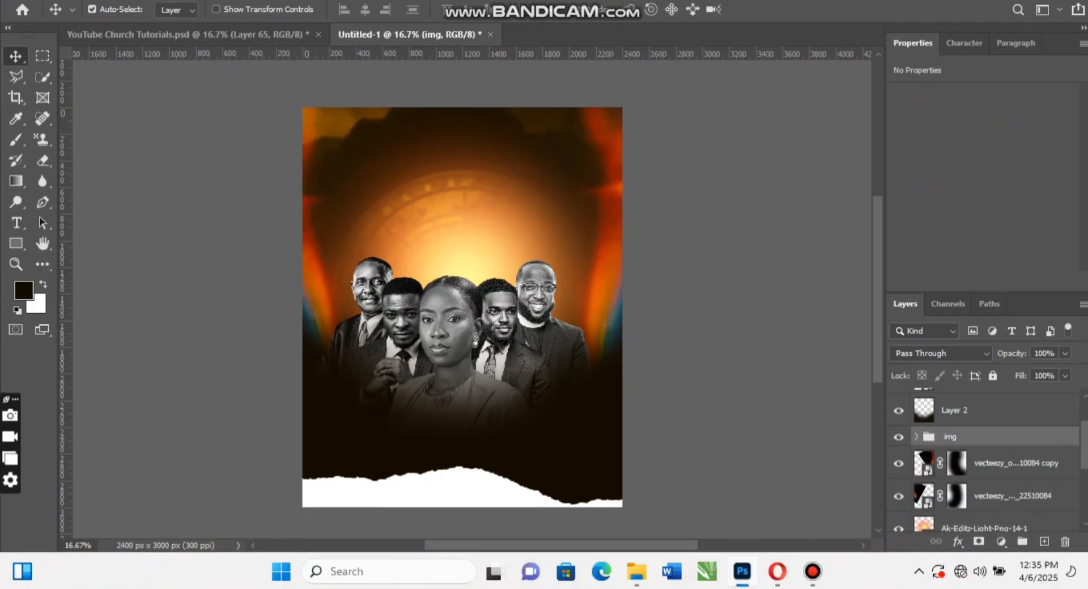
pyautogui.click(980, 410)
pyautogui.click(992, 375)
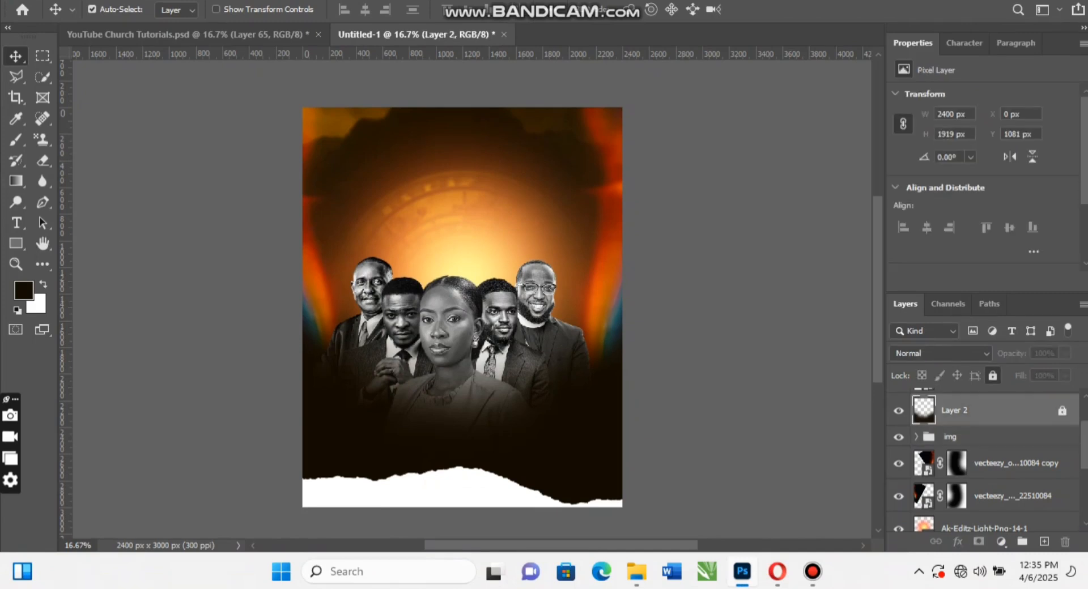
# Add a Lorem Ipsum point-text layer above the torn-paper layer, in the upper part of the background, coloured white ffffff.
pyautogui.scroll(2, 983, 459)
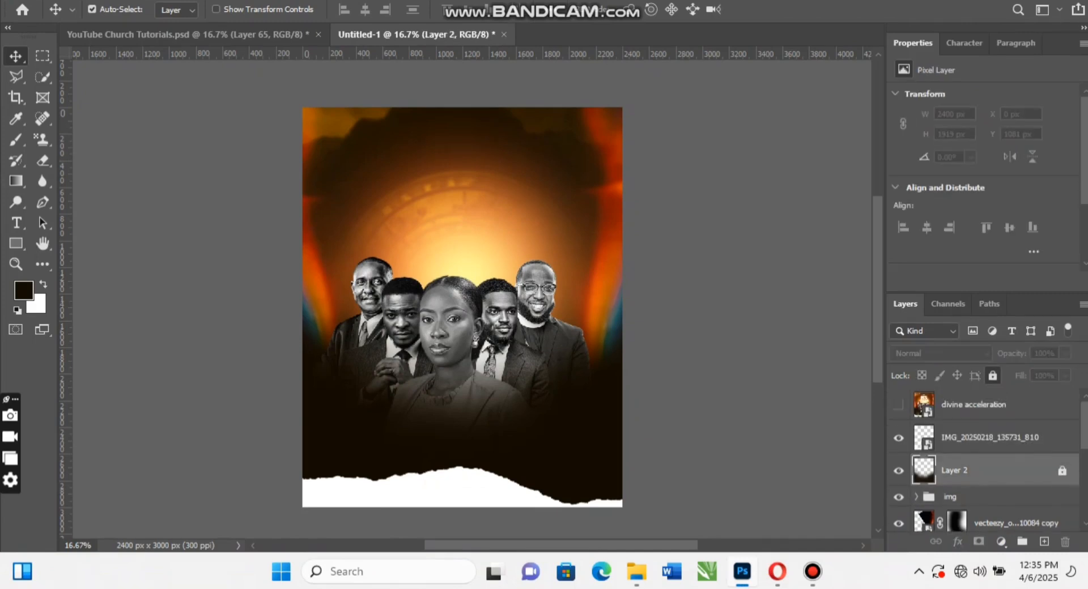
pyautogui.click(989, 437)
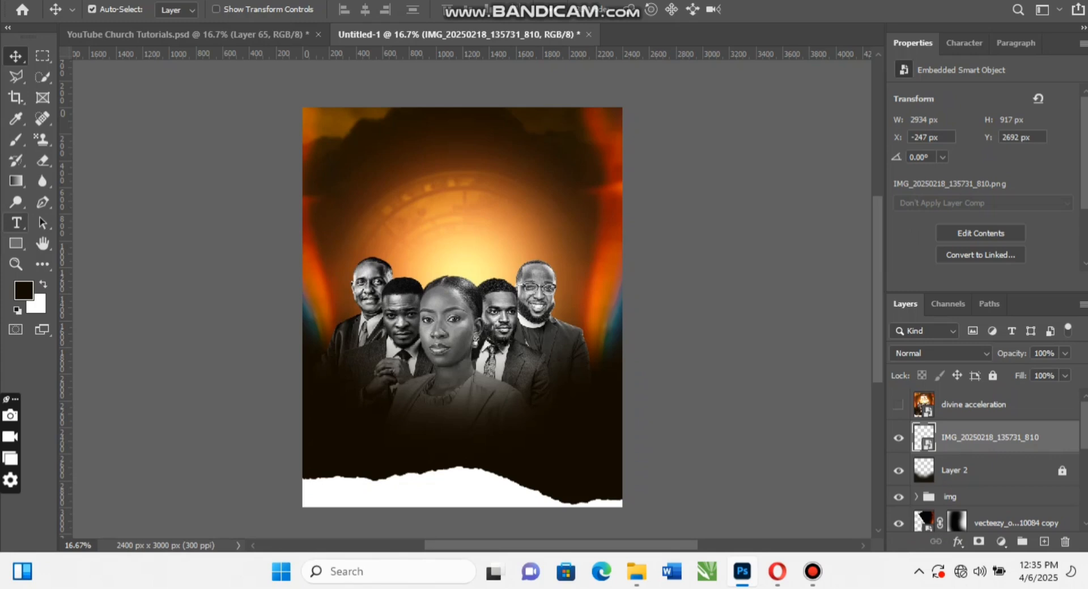
pyautogui.click(15, 222)
pyautogui.click(99, 223)
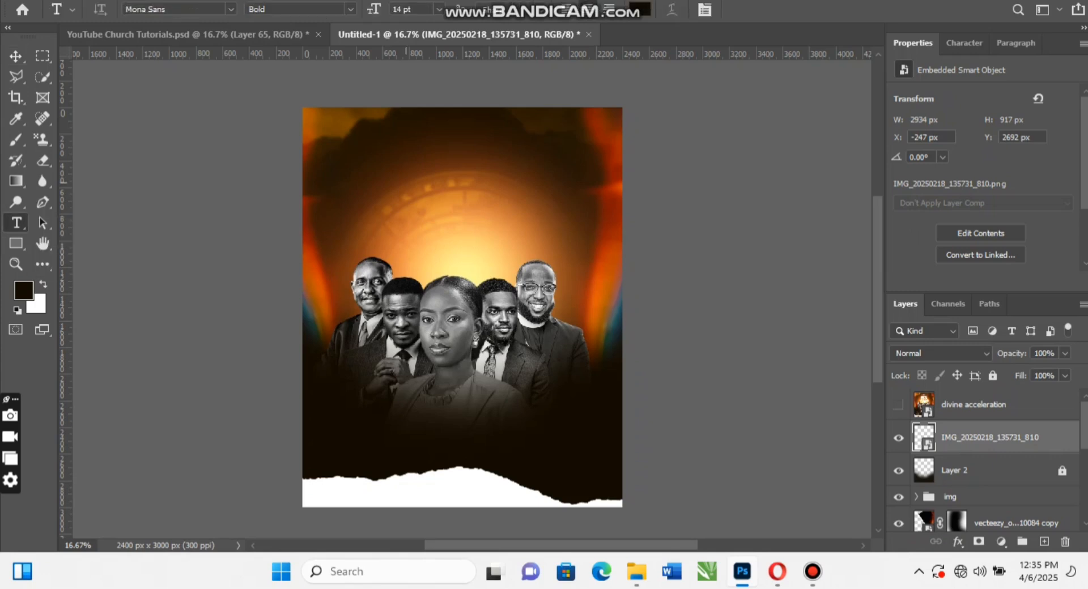
pyautogui.click(405, 183)
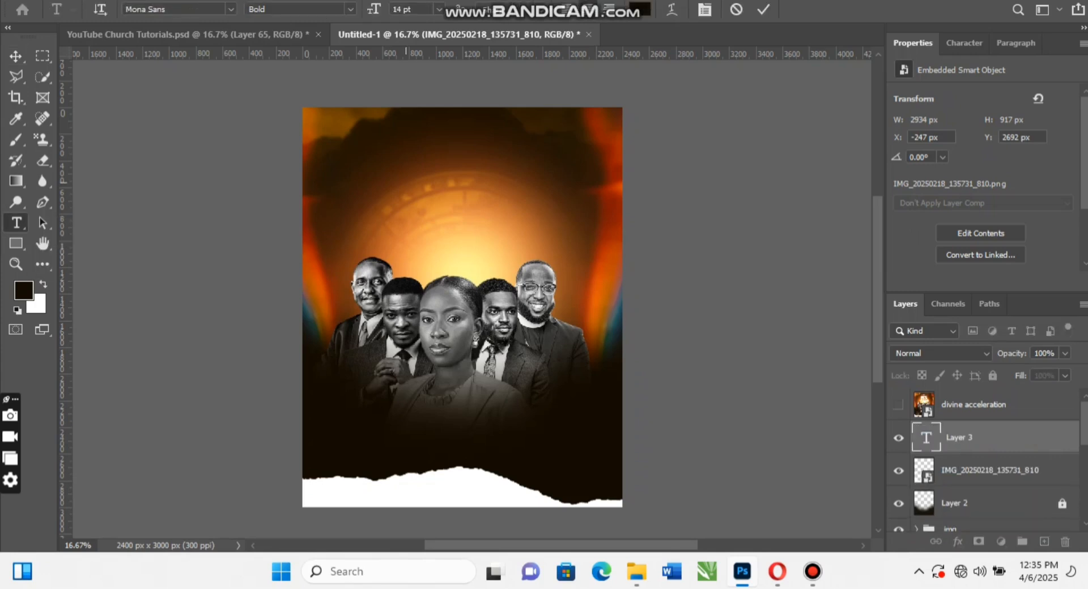
pyautogui.click(640, 9)
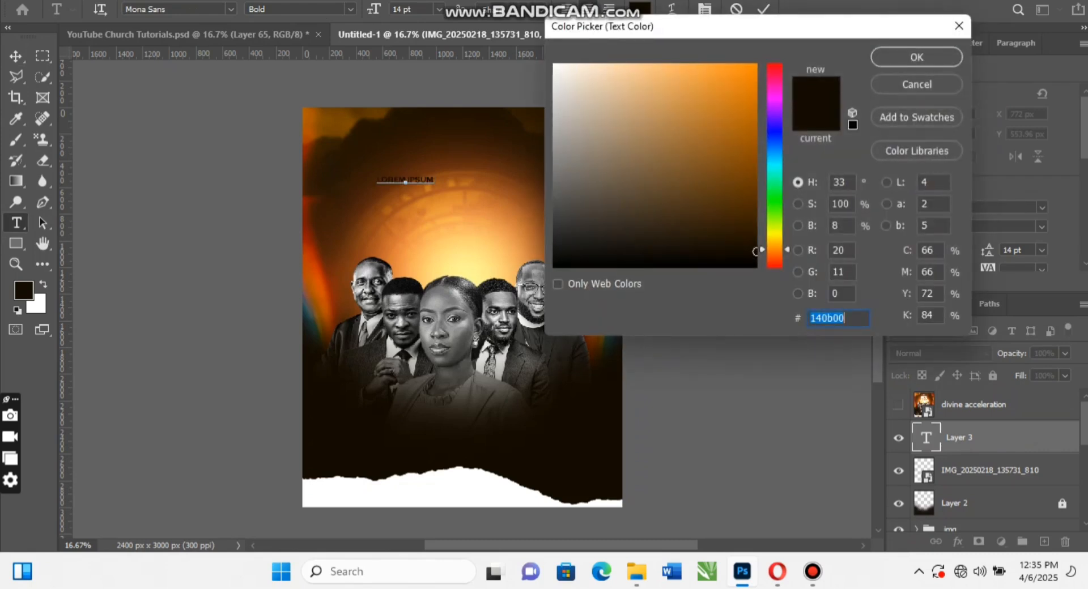
pyautogui.write('ffffff')
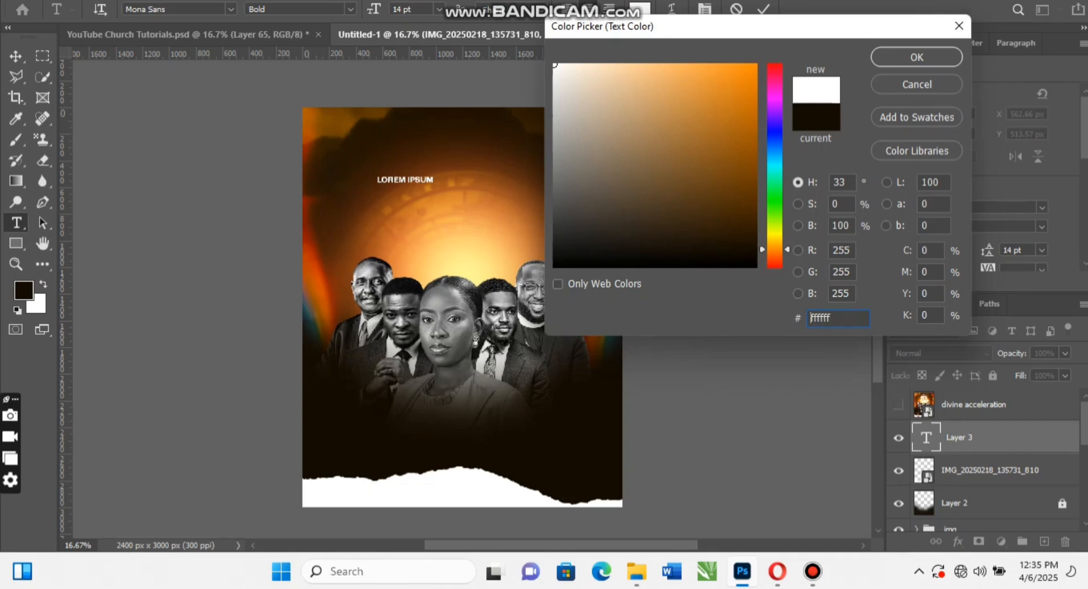
pyautogui.click(915, 56)
pyautogui.click(964, 44)
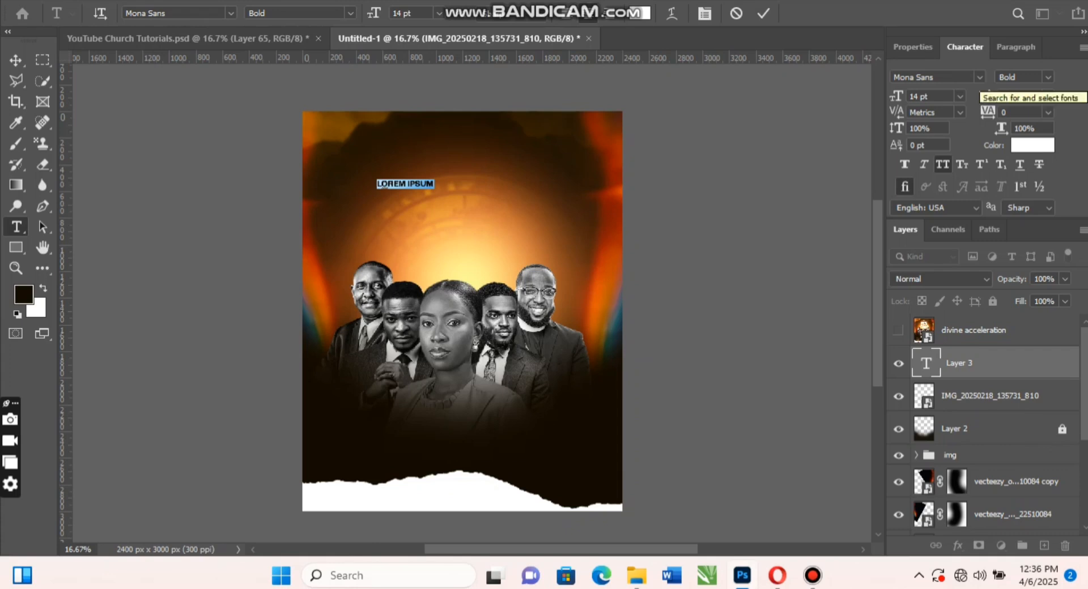
pyautogui.scroll(3, 462, 311)
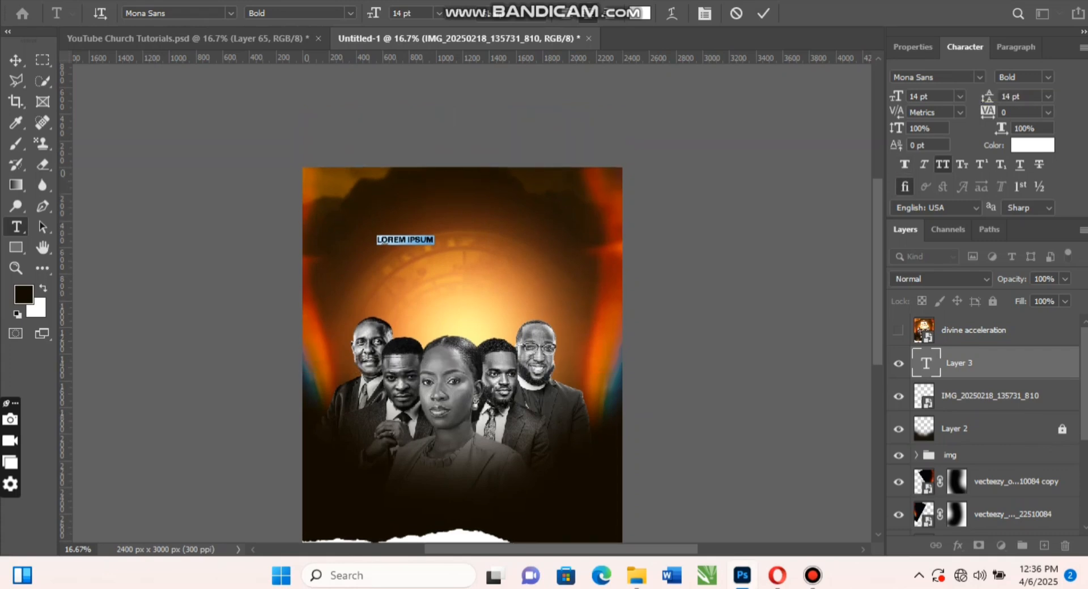
pyautogui.scroll(-2, 461, 311)
pyautogui.click(15, 60)
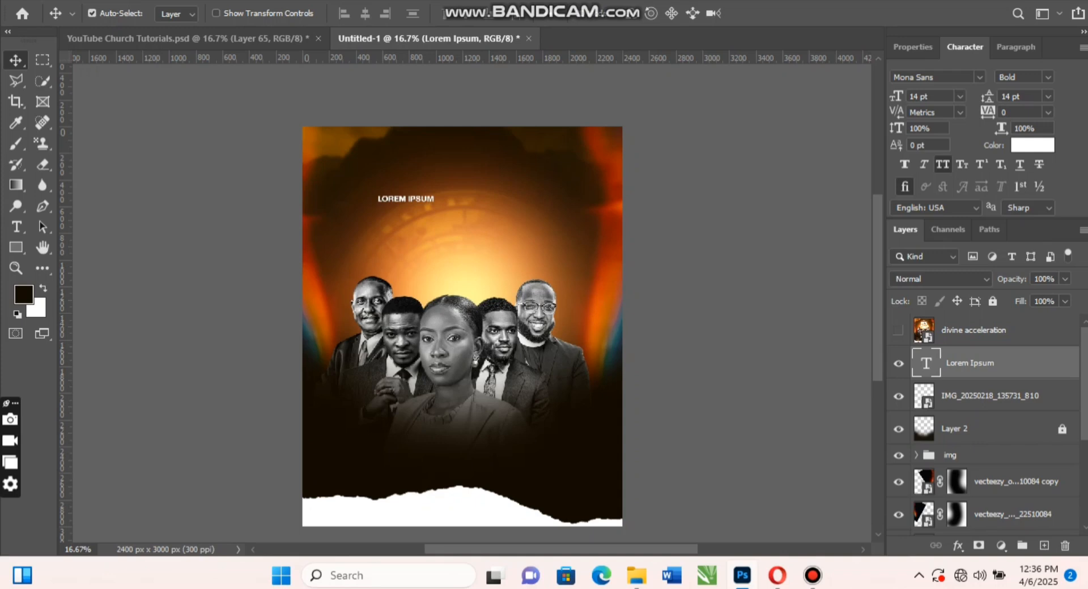
# Change the Lorem Ipsum text's font to Sharp Grotesk and its size to 71 pt.
pyautogui.click(979, 77)
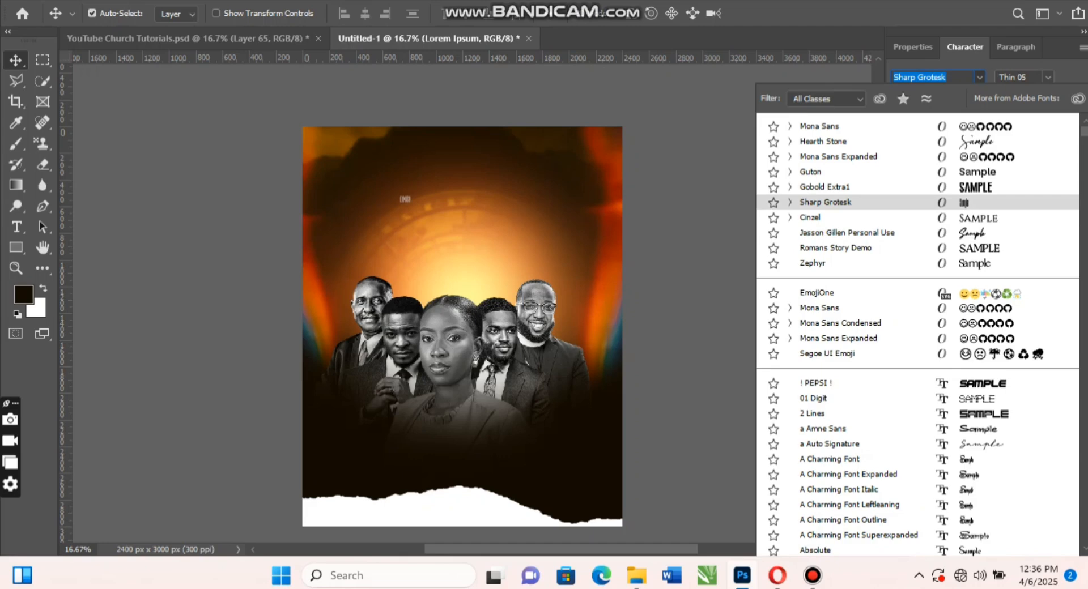
pyautogui.press('Return')
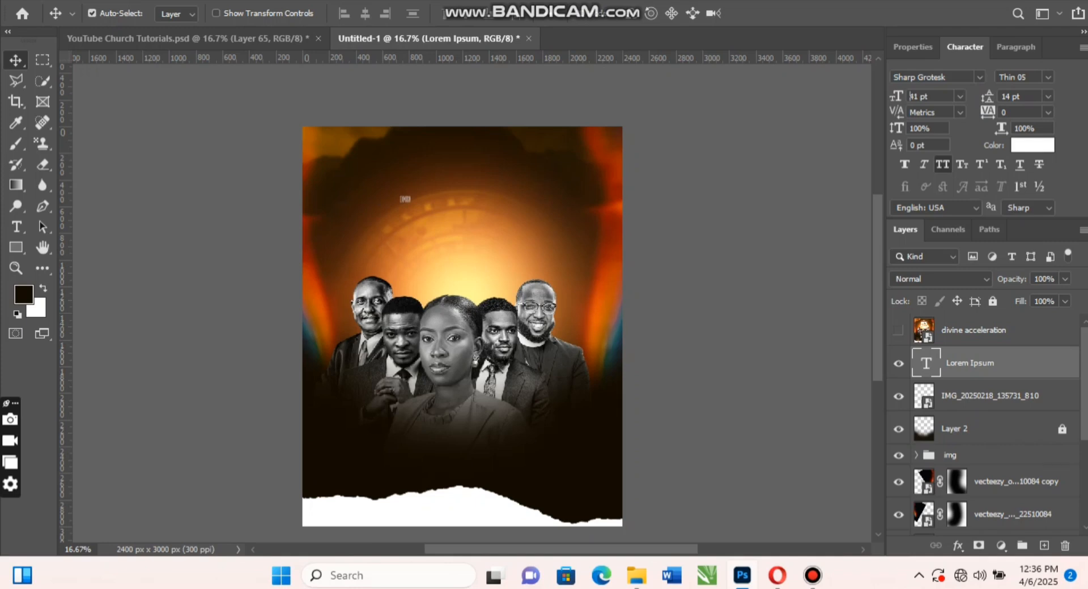
pyautogui.moveTo(910, 97); pyautogui.dragTo(927, 97)
pyautogui.press('Return')
pyautogui.moveTo(910, 96); pyautogui.dragTo(926, 96)
pyautogui.press('Return')
# Set the Lorem Ipsum text's style to SemiBold Italic 10 and move the text into the centre of the glow above the portraits.
pyautogui.click(1047, 77)
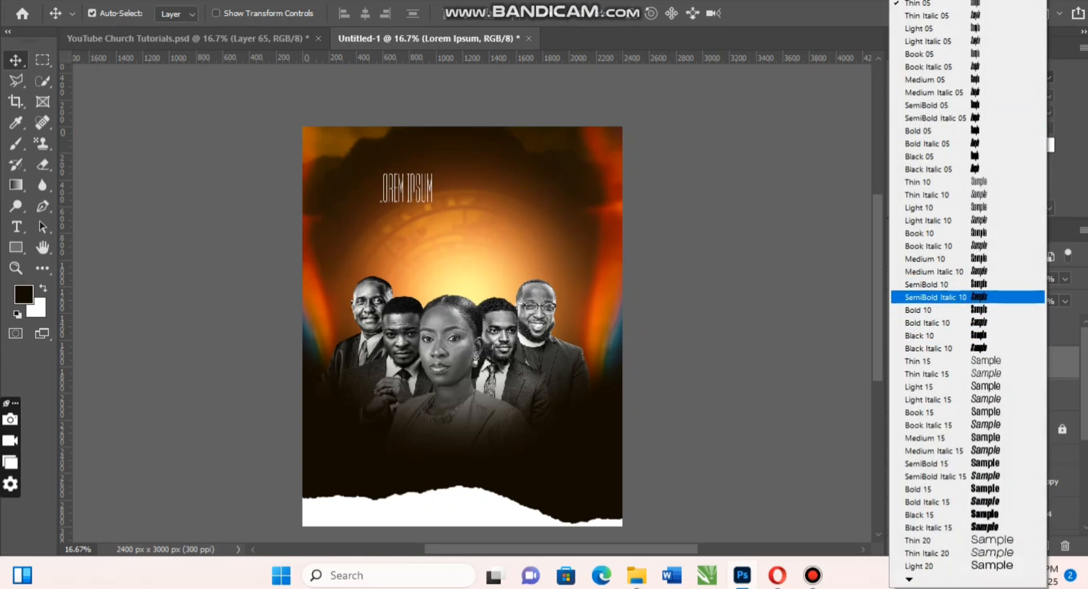
pyautogui.click(927, 322)
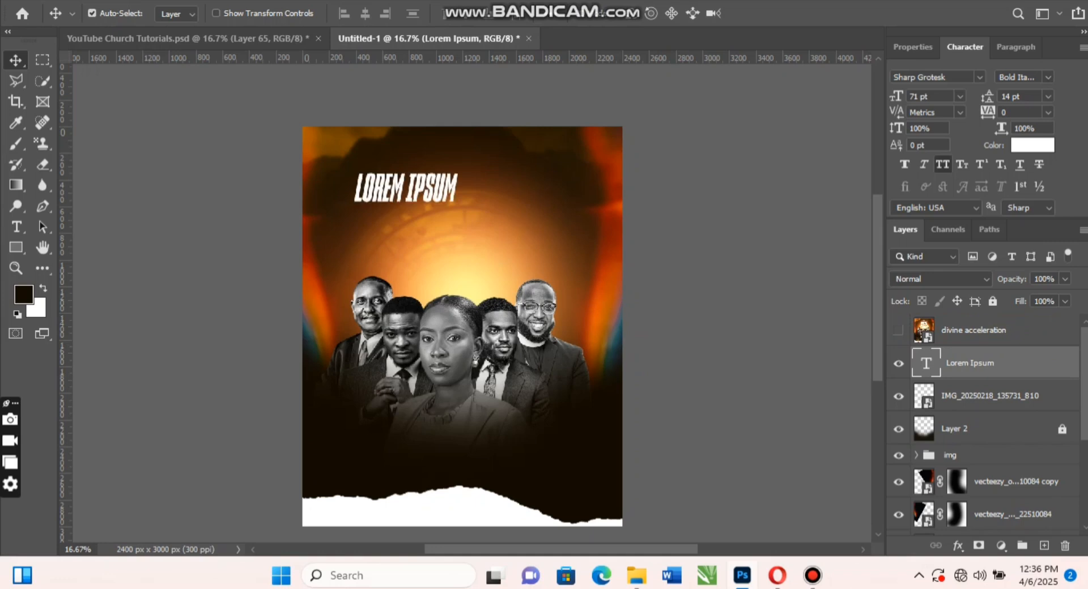
pyautogui.click(1023, 76)
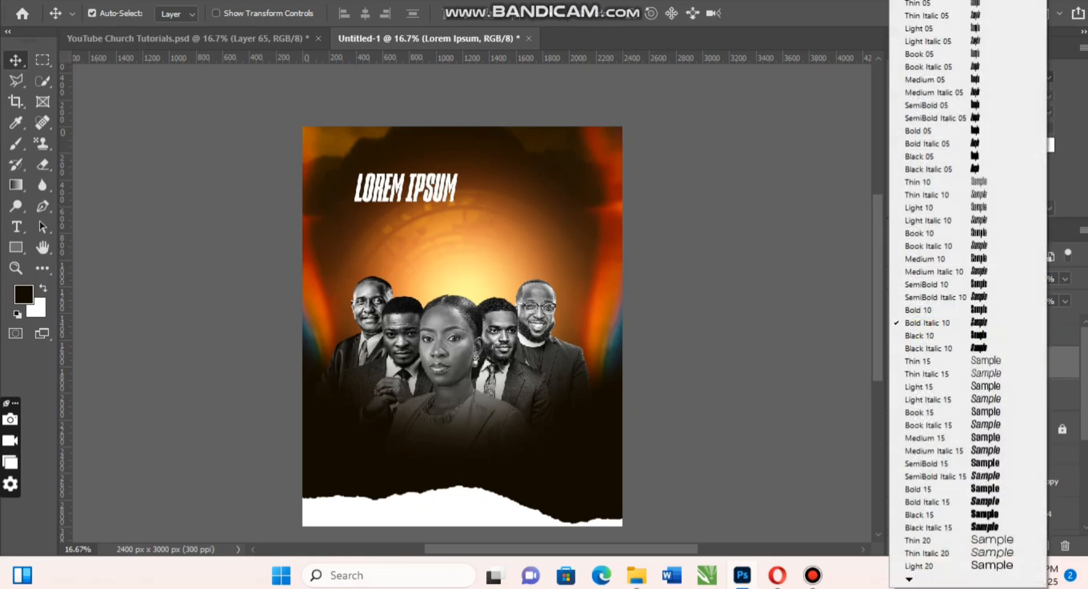
pyautogui.click(934, 296)
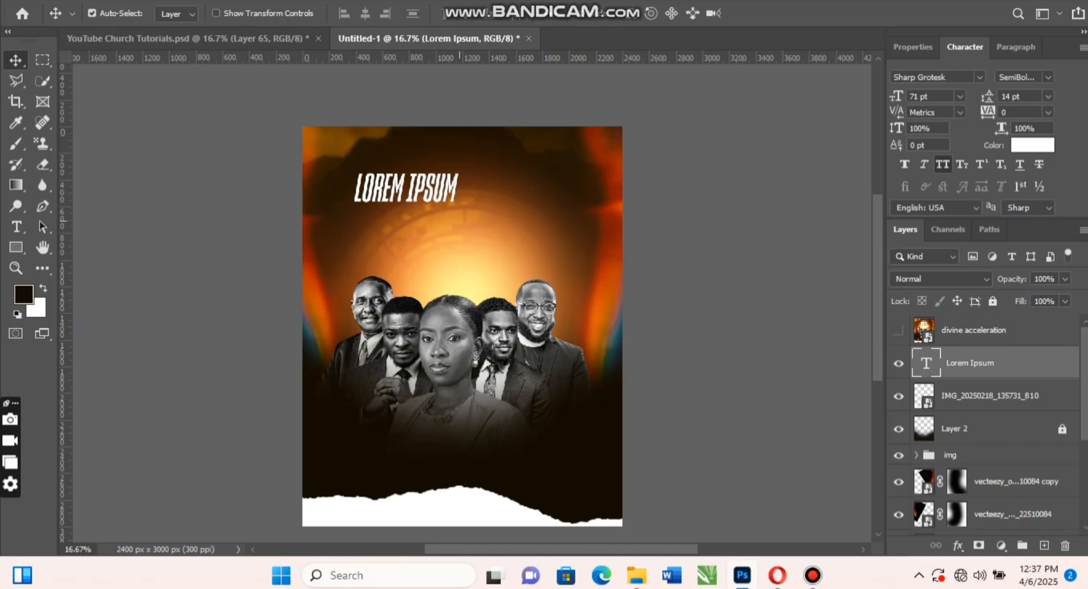
pyautogui.moveTo(424, 187); pyautogui.dragTo(470, 227)
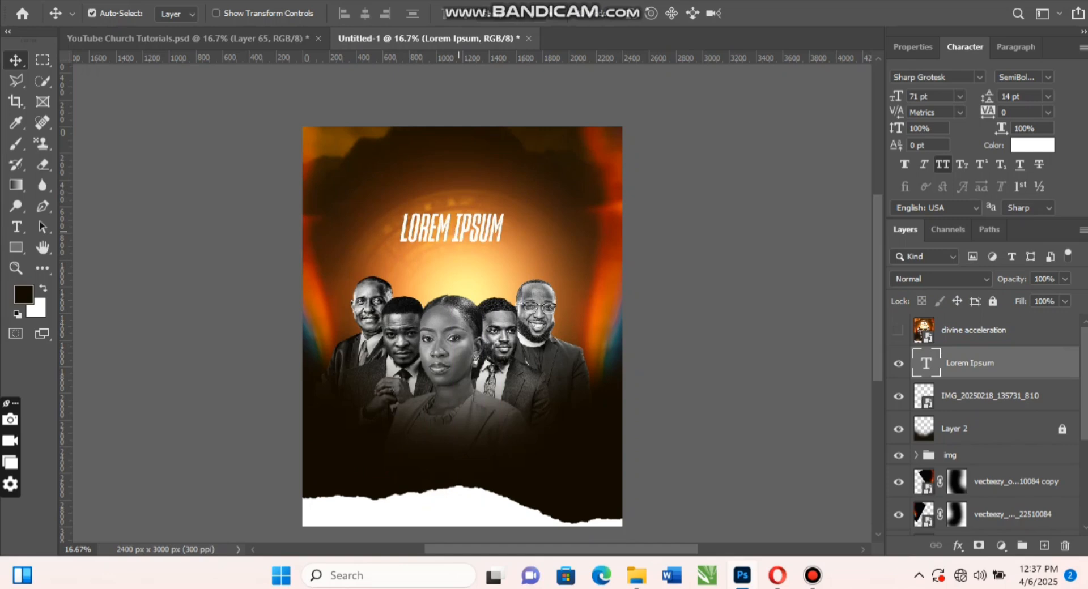
# Replace the Lorem Ipsum text with a two-line title reading DIVINE on the first line and ACCELERATION on the second.
pyautogui.doubleClick(503, 218)
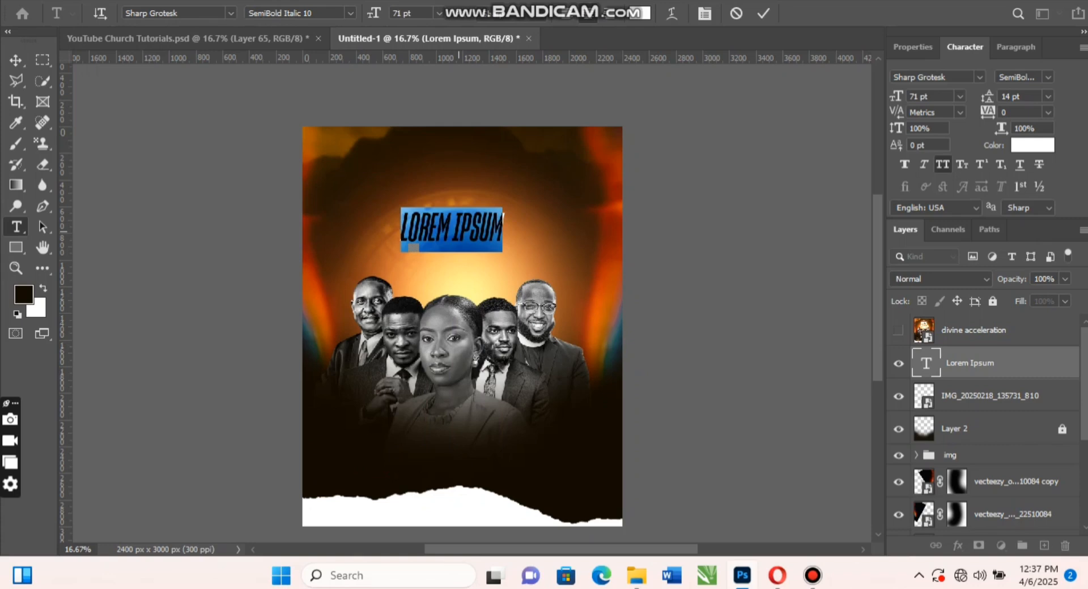
pyautogui.click(460, 231)
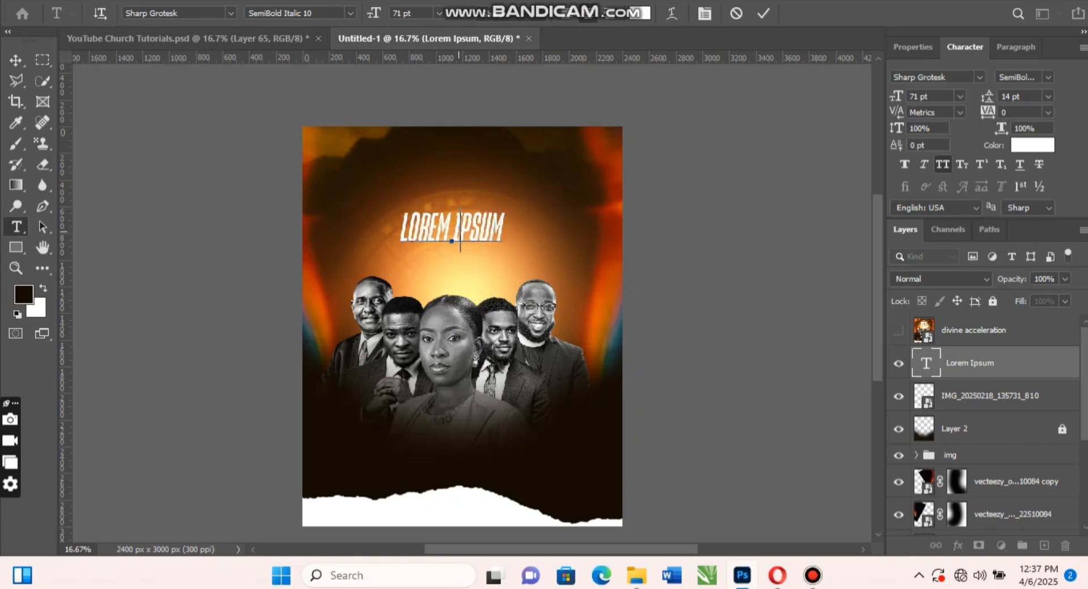
pyautogui.hotkey('ctrl', 'a')
pyautogui.write('DIVINE')
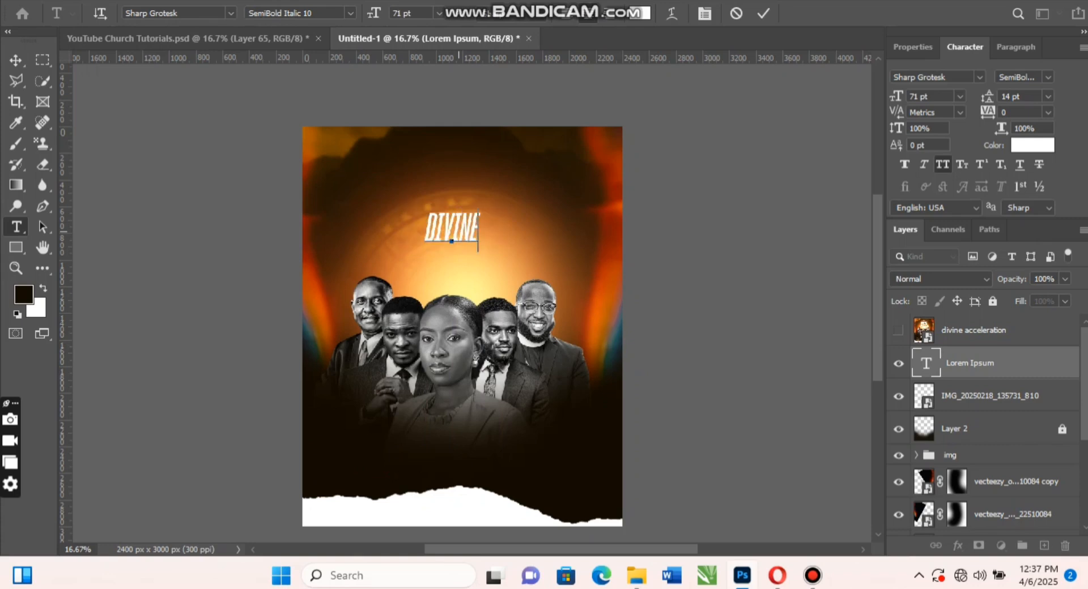
pyautogui.press('Return')
pyautogui.write('ACCEL')
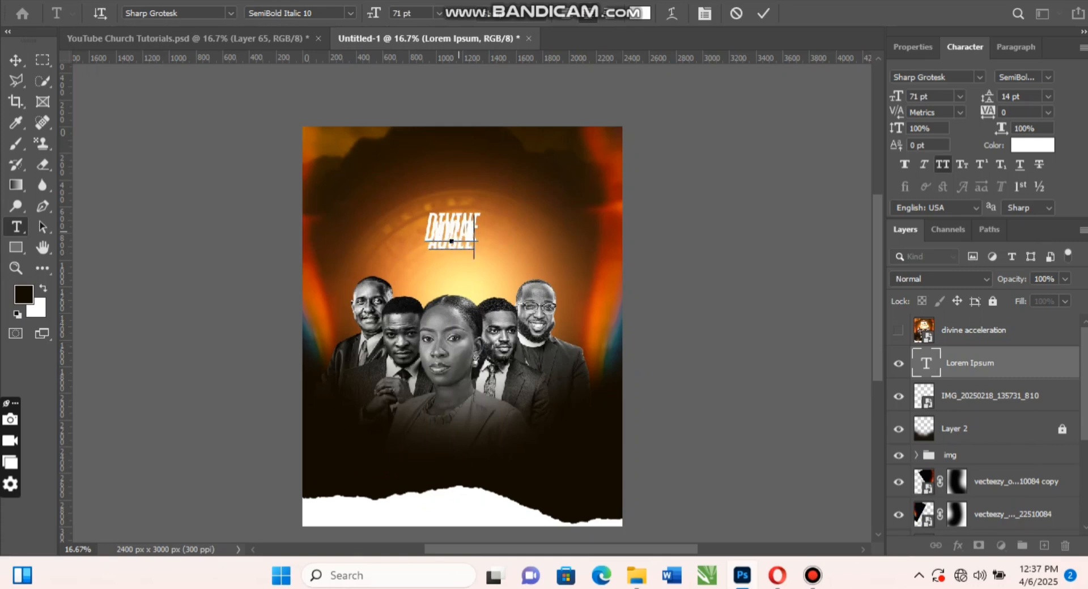
pyautogui.write('ERATION')
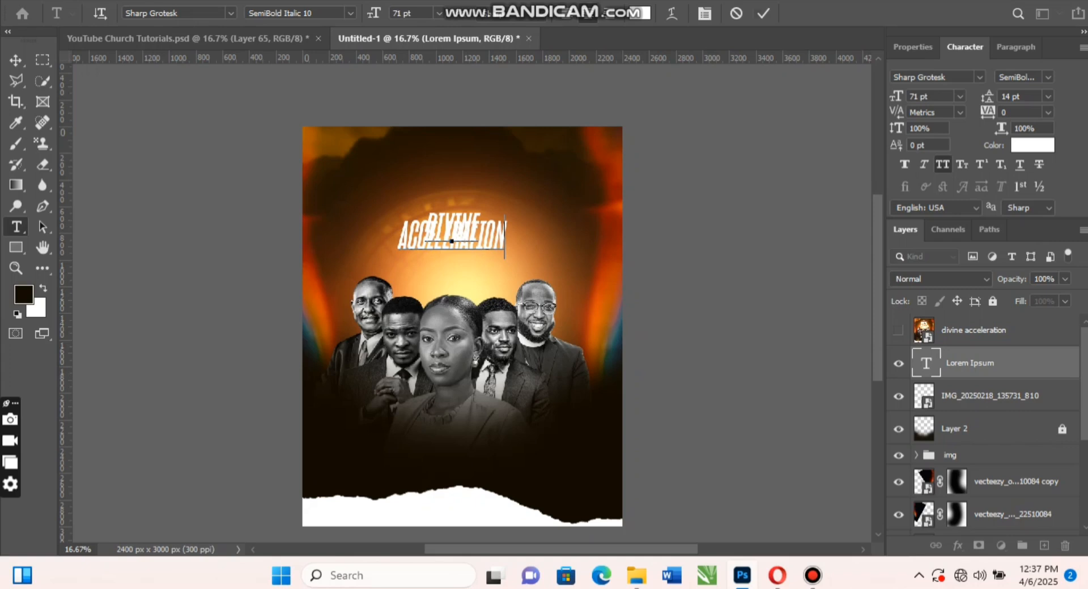
pyautogui.click(763, 13)
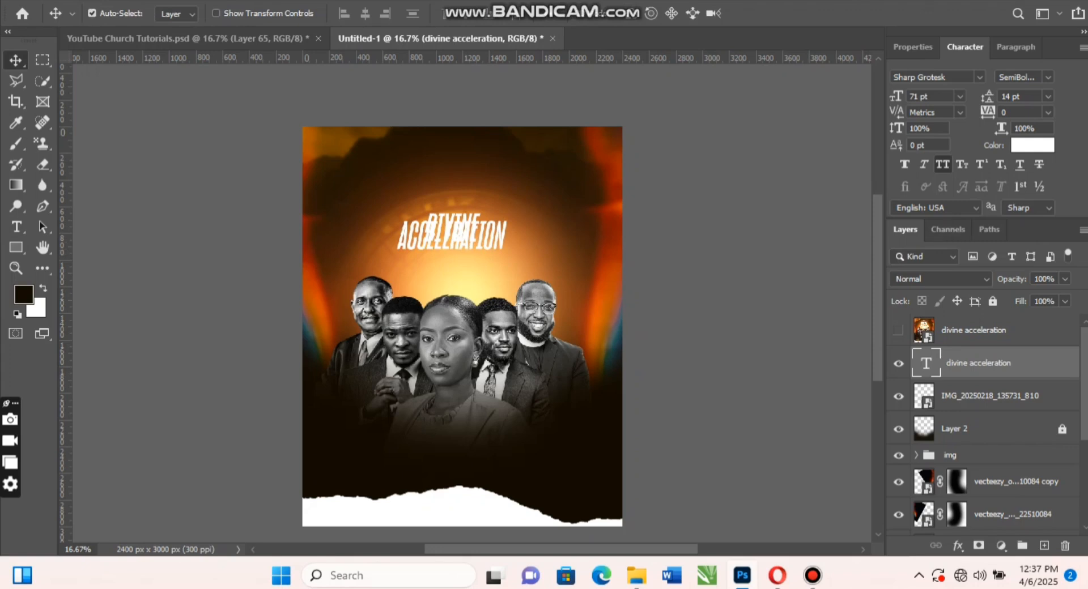
# Increase the leading of the two-line DIVINE ACCELERATION title to 57 pt.
pyautogui.press('Up')
pyautogui.press('Up')
pyautogui.press('Up')
pyautogui.press('Up')
pyautogui.press('Up')
pyautogui.press('Up')
pyautogui.press('Up')
pyautogui.press('Up')
pyautogui.press('Up')
pyautogui.press('Up')
pyautogui.press('Up')
pyautogui.press('Return')
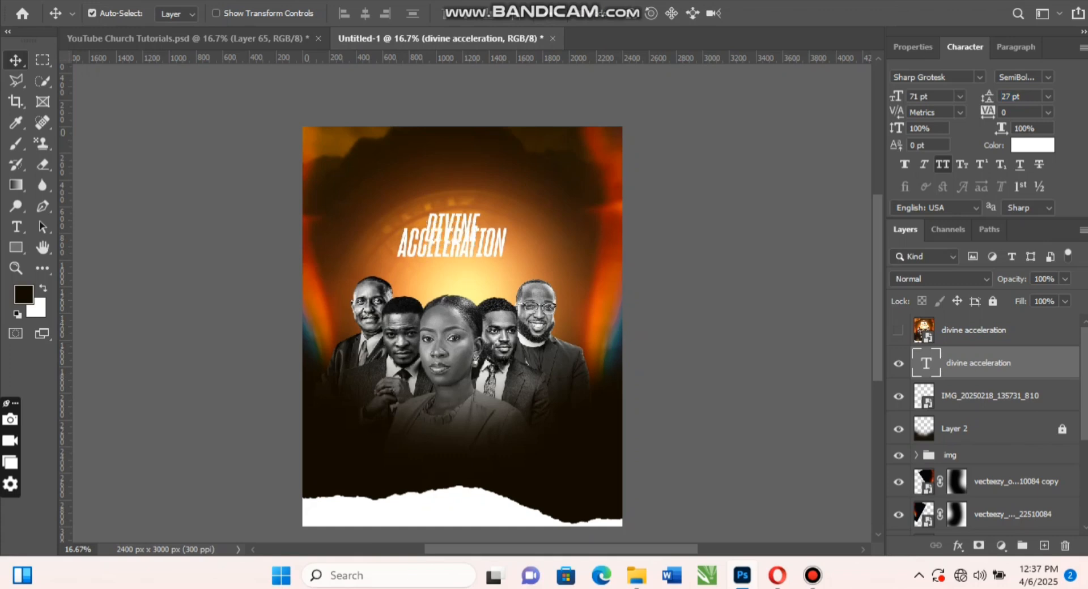
pyautogui.press('Up')
pyautogui.press('Up')
pyautogui.press('Up')
pyautogui.press('Up')
pyautogui.press('Up')
pyautogui.press('Up')
pyautogui.press('Up')
pyautogui.press('Up')
pyautogui.press('Return')
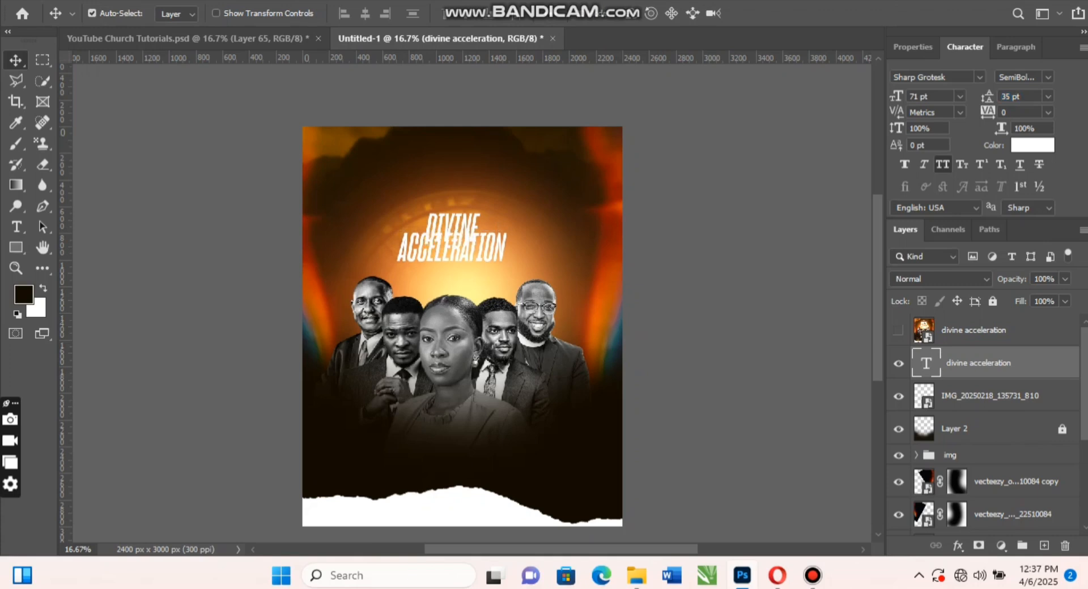
pyautogui.press('Up')
pyautogui.press('Up')
pyautogui.press('Up')
pyautogui.press('Up')
pyautogui.press('Up')
pyautogui.press('Up')
pyautogui.press('Up')
pyautogui.press('Up')
pyautogui.press('Up')
pyautogui.press('Up')
pyautogui.press('Up')
pyautogui.press('Up')
pyautogui.press('Return')
pyautogui.press('Up')
pyautogui.press('Up')
pyautogui.press('Up')
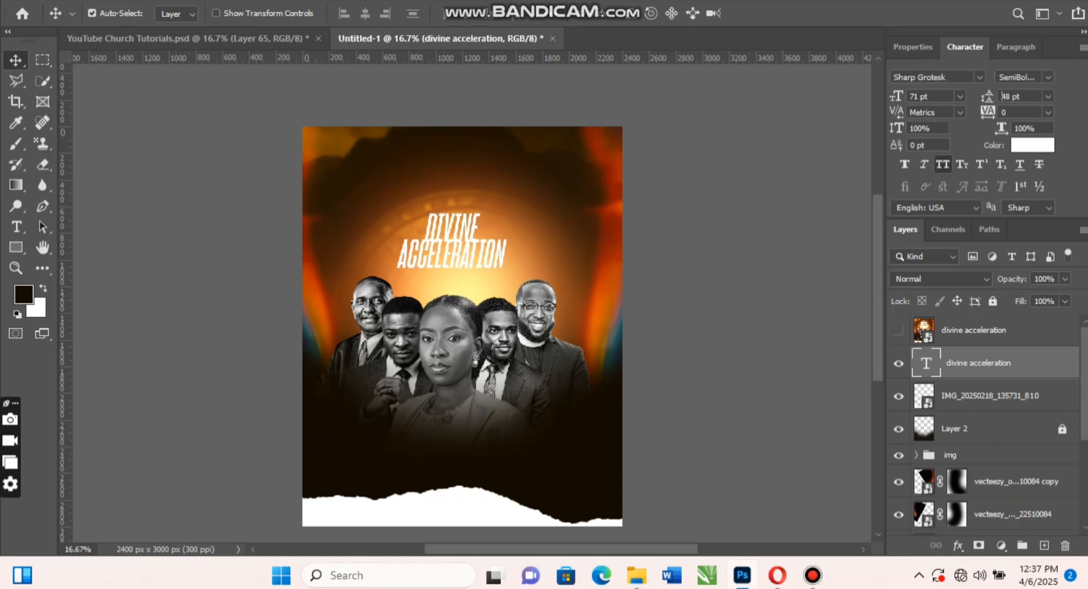
pyautogui.press('Up')
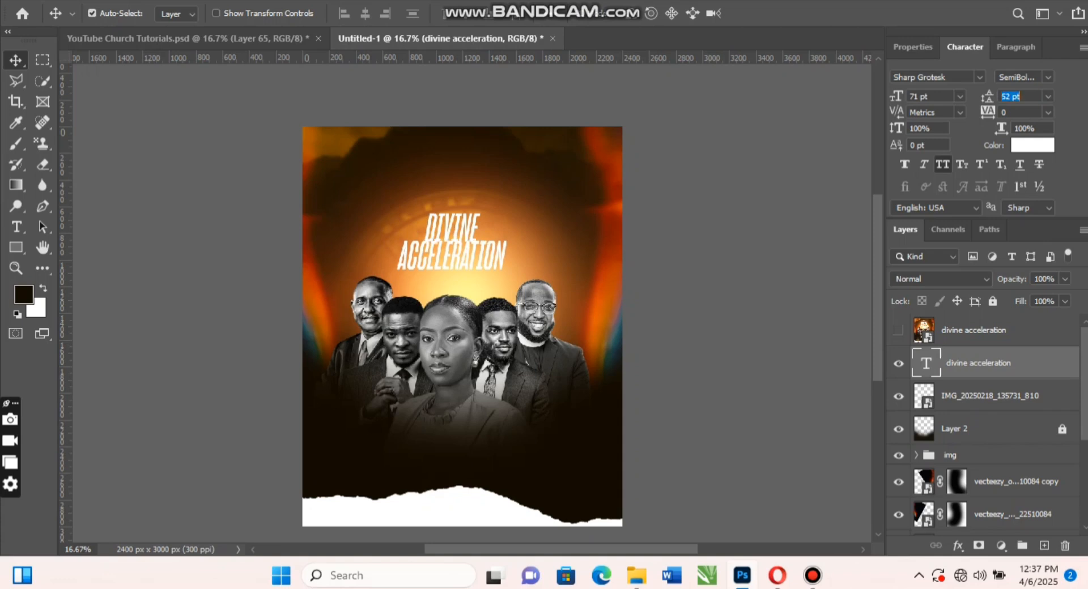
pyautogui.press('Up')
pyautogui.press('Up')
pyautogui.press('Up')
pyautogui.press('Up')
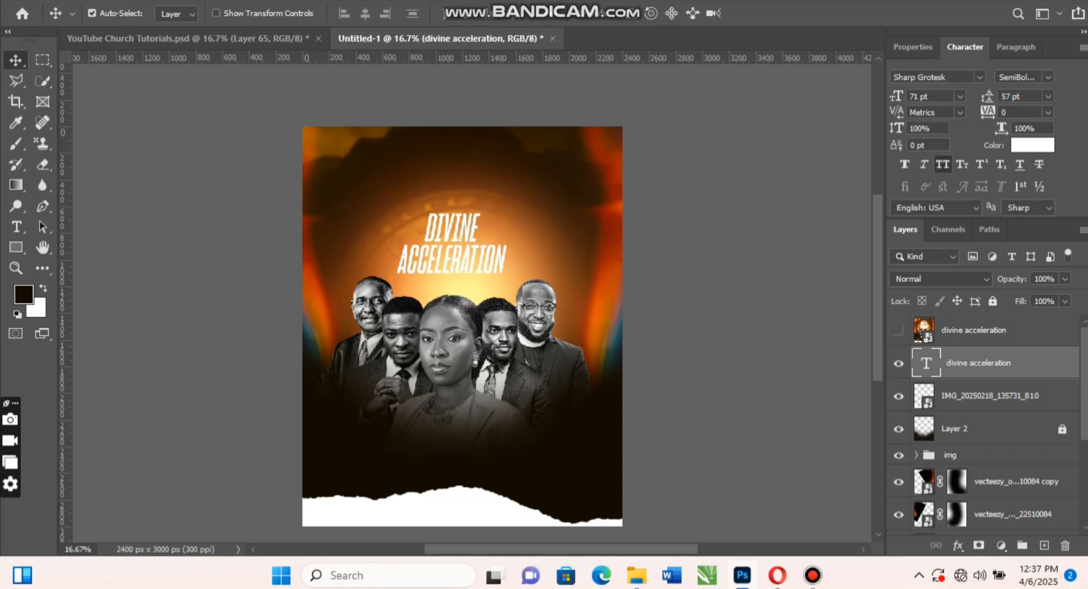
pyautogui.press('Up')
# Check the title against the reference flyer layer, and cut the ACCELERATION line out of the title text, keeping only DIVINE.
pyautogui.click(898, 331)
pyautogui.click(897, 330)
pyautogui.doubleClick(471, 258)
pyautogui.doubleClick(475, 268)
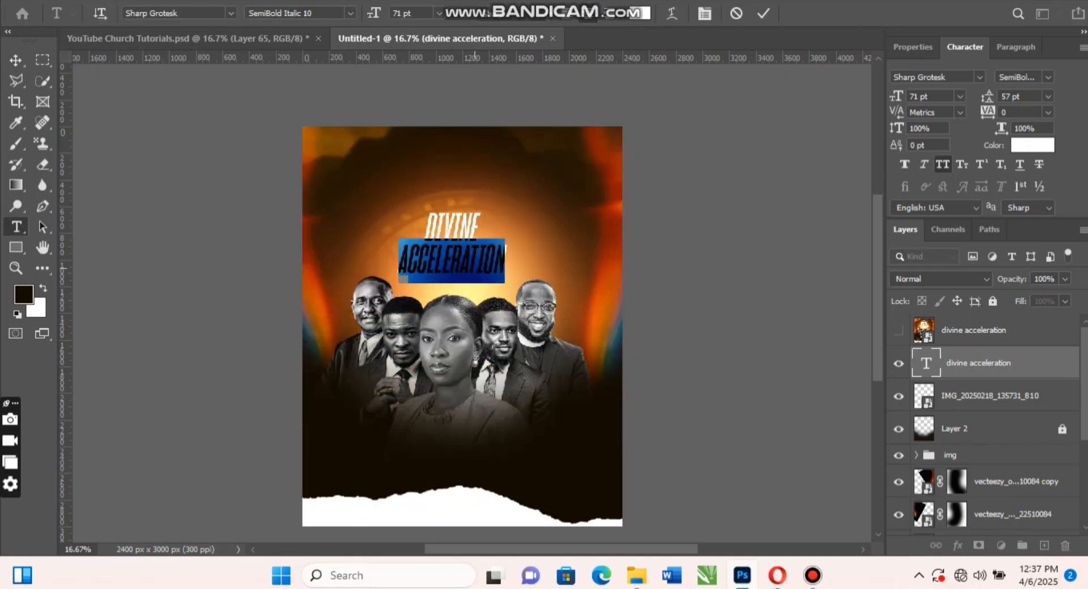
pyautogui.hotkey('ctrl', 'x')
pyautogui.press('BackSpace')
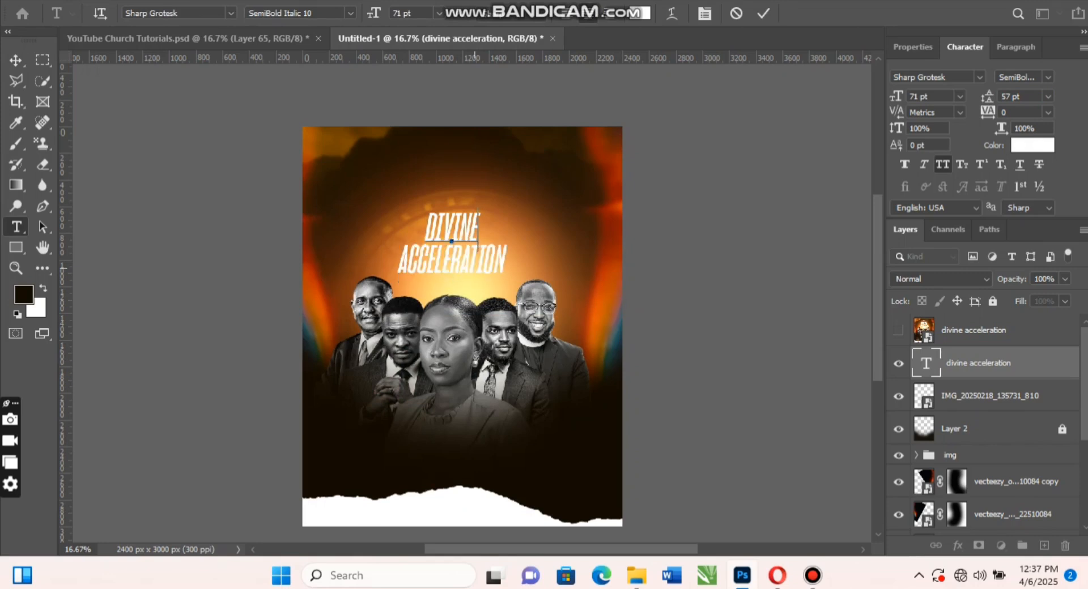
pyautogui.click(762, 13)
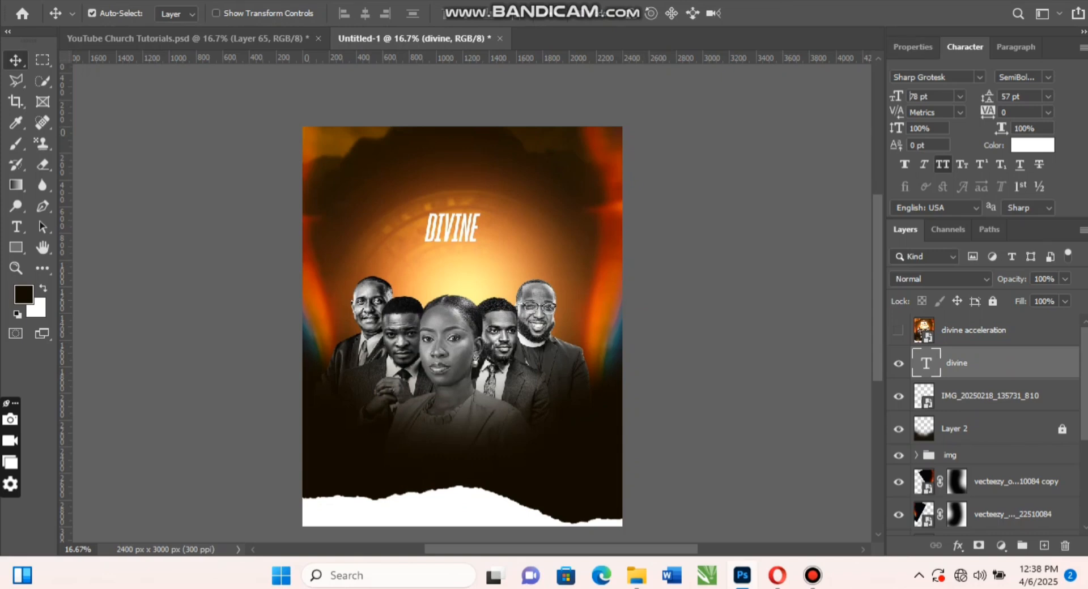
# Set the DIVINE text's size to 149 pt and move it slightly down and to the right within the glow above the portraits.
pyautogui.moveTo(897, 96); pyautogui.dragTo(934, 96)
pyautogui.press('Up')
pyautogui.press('Up')
pyautogui.press('Up')
pyautogui.press('Up')
pyautogui.press('Up')
pyautogui.press('Up')
pyautogui.press('Up')
pyautogui.press('Up')
pyautogui.press('Up')
pyautogui.press('Up')
pyautogui.press('Up')
pyautogui.press('Up')
pyautogui.press('Up')
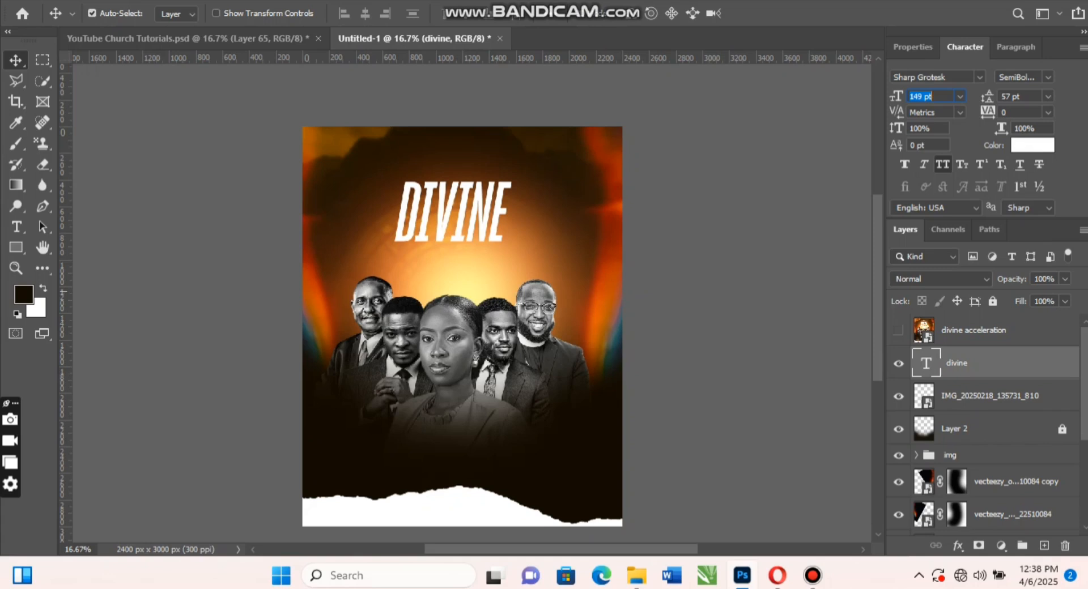
pyautogui.press('Return')
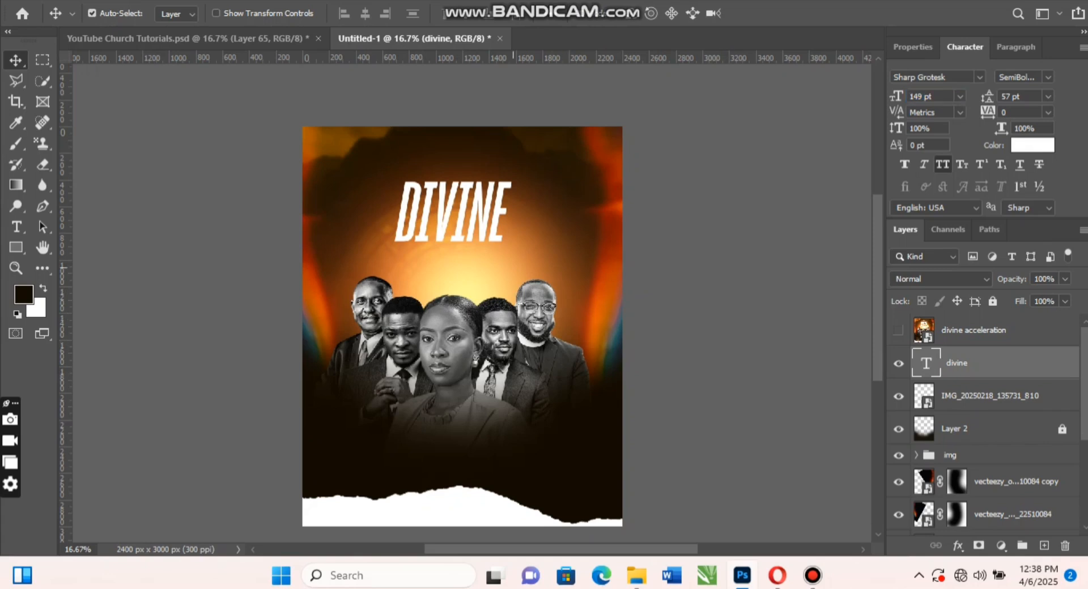
pyautogui.moveTo(464, 177)
pyautogui.mouseDown()
pyautogui.moveTo(454, 190)
pyautogui.moveTo(486, 175)
pyautogui.moveTo(477, 182)
pyautogui.mouseUp()
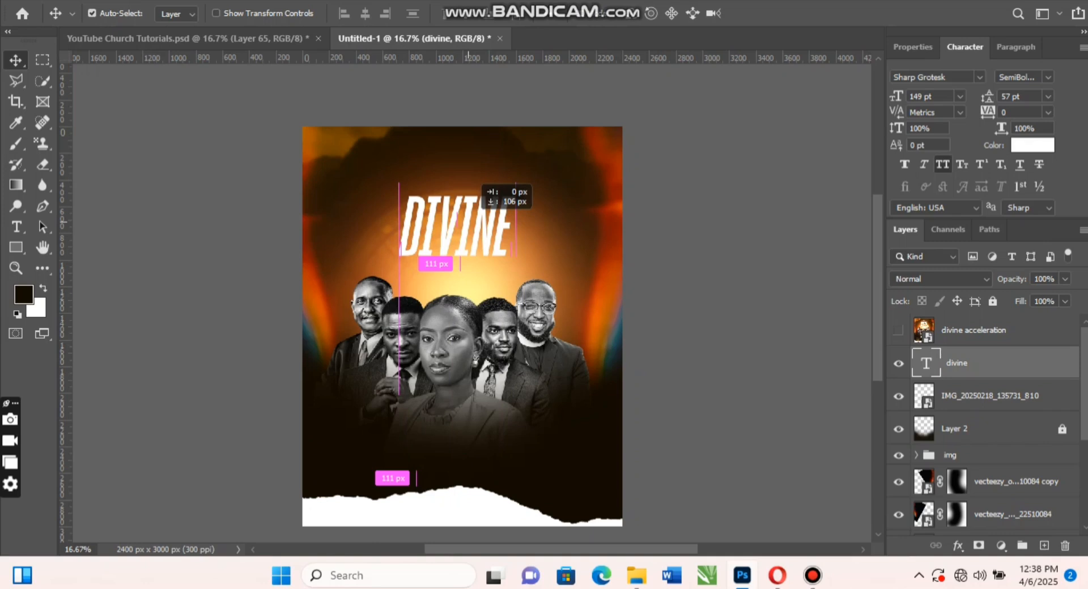
pyautogui.moveTo(468, 222); pyautogui.dragTo(469, 220)
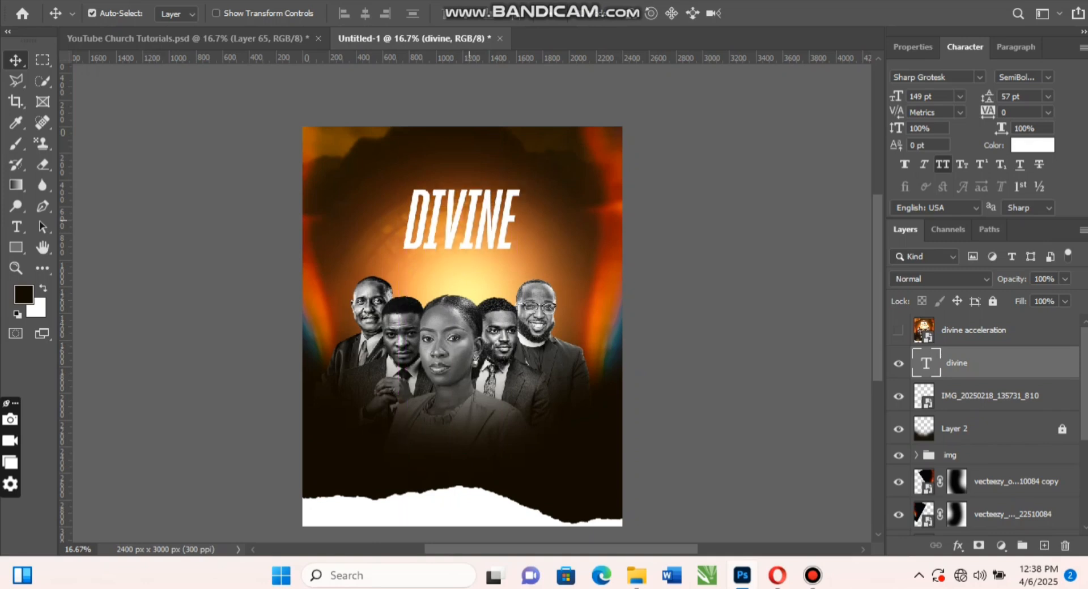
# Duplicate the DIVINE text layer, move the copy straight below the original and change its text to ACCELERATION.
pyautogui.hotkey('ctrl', 'j')
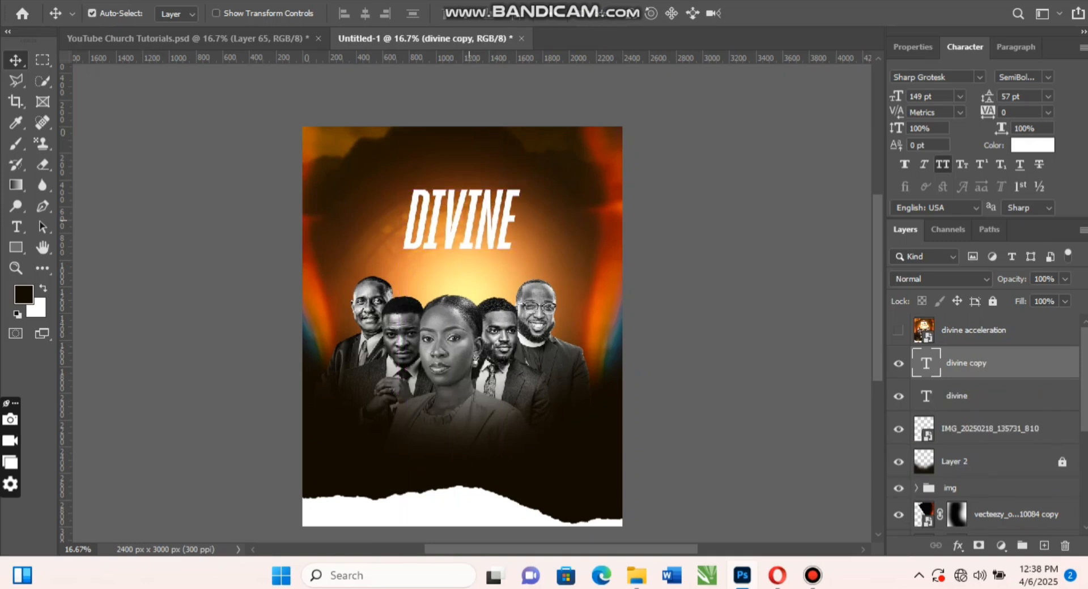
pyautogui.moveTo(465, 209); pyautogui.dragTo(465, 245)
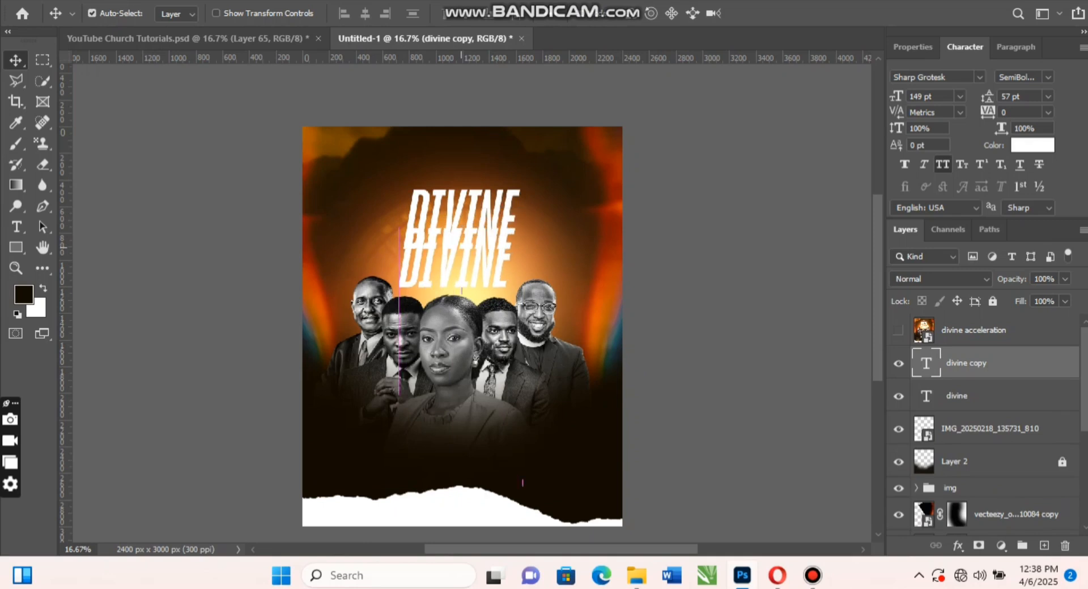
pyautogui.doubleClick(464, 250)
pyautogui.write('accel')
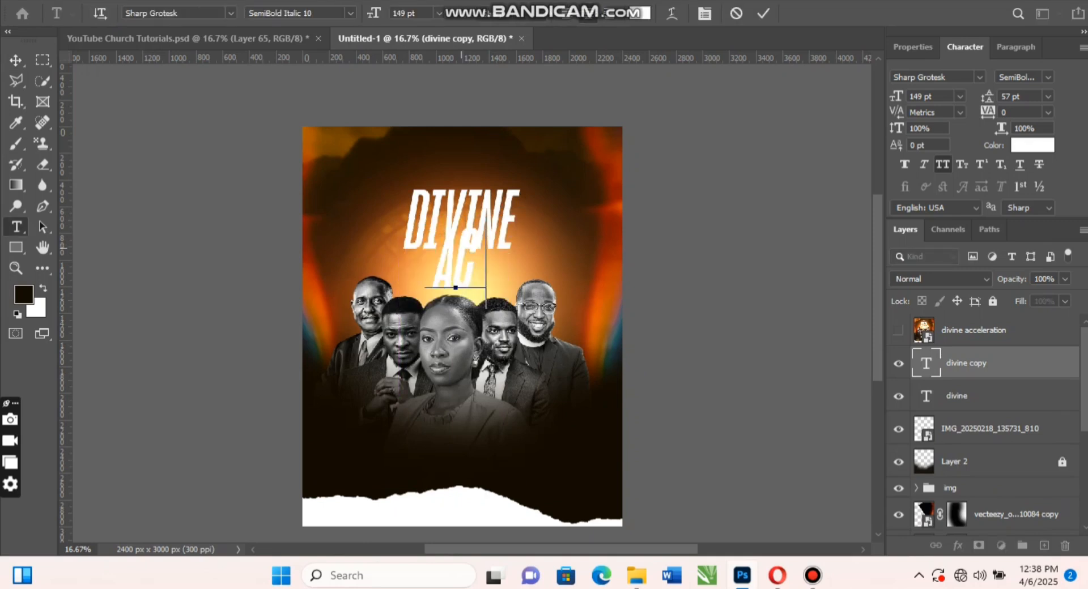
pyautogui.write('eratio')
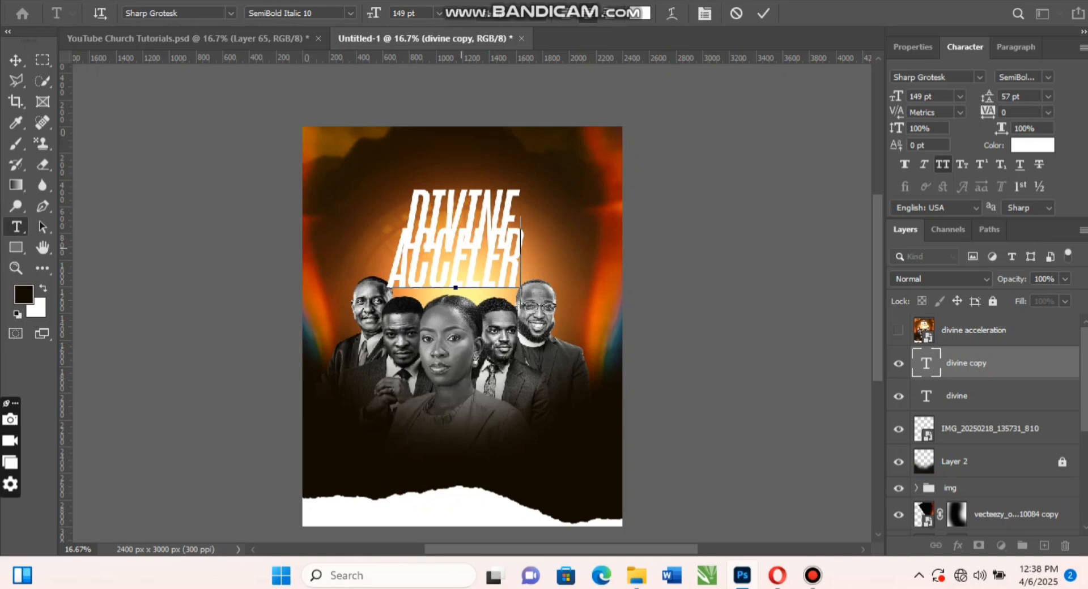
pyautogui.write('m')
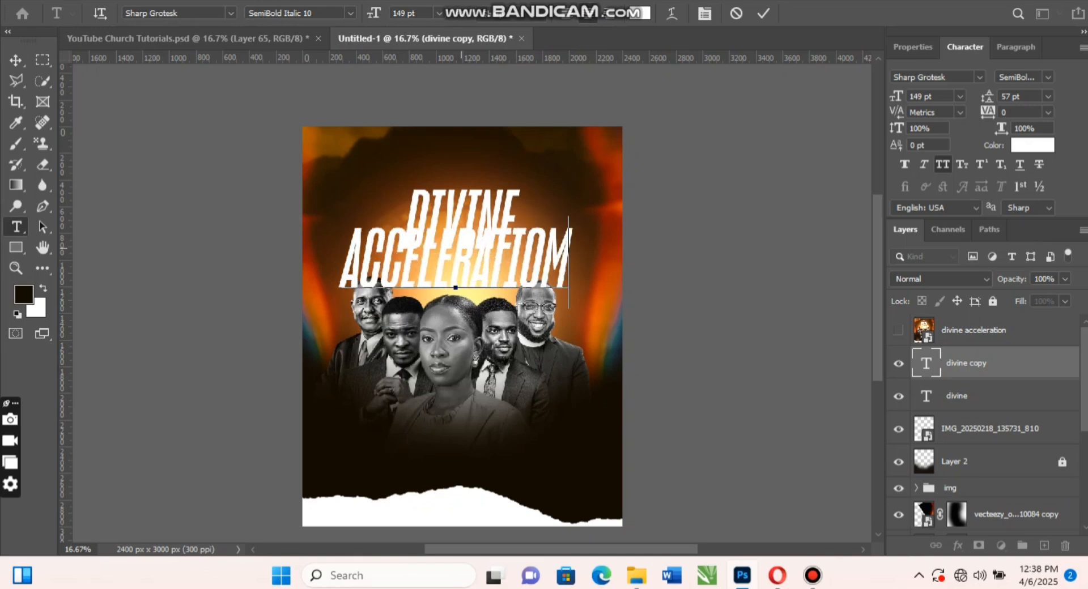
pyautogui.press('BackSpace')
pyautogui.write('n')
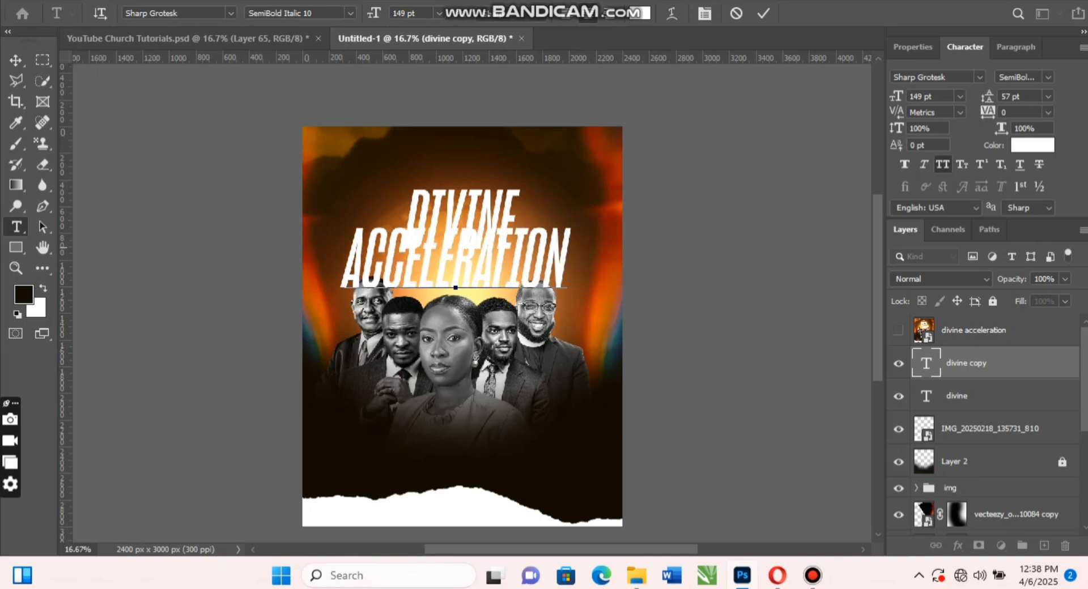
pyautogui.hotkey('ctrl', 'Return')
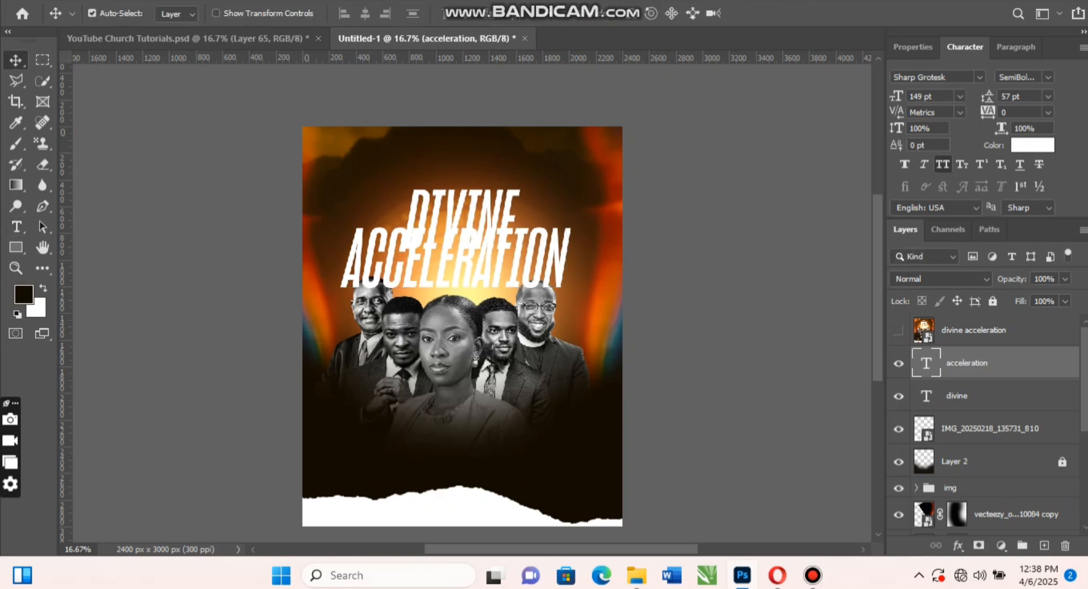
# Reduce the ACCELERATION text's size to 91 pt.
pyautogui.press('Return')
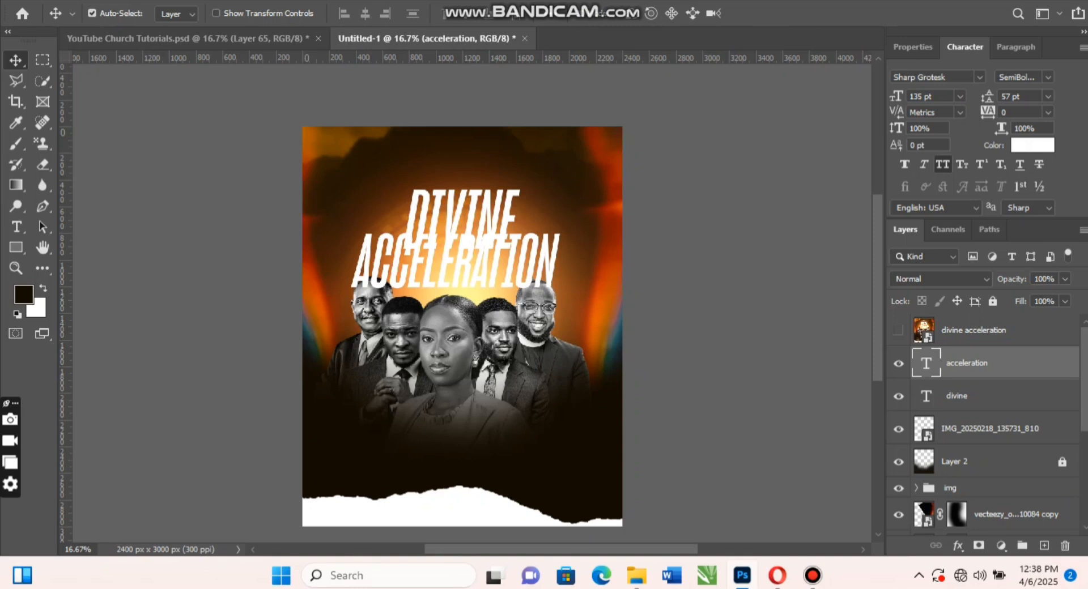
pyautogui.moveTo(896, 96); pyautogui.dragTo(890, 96)
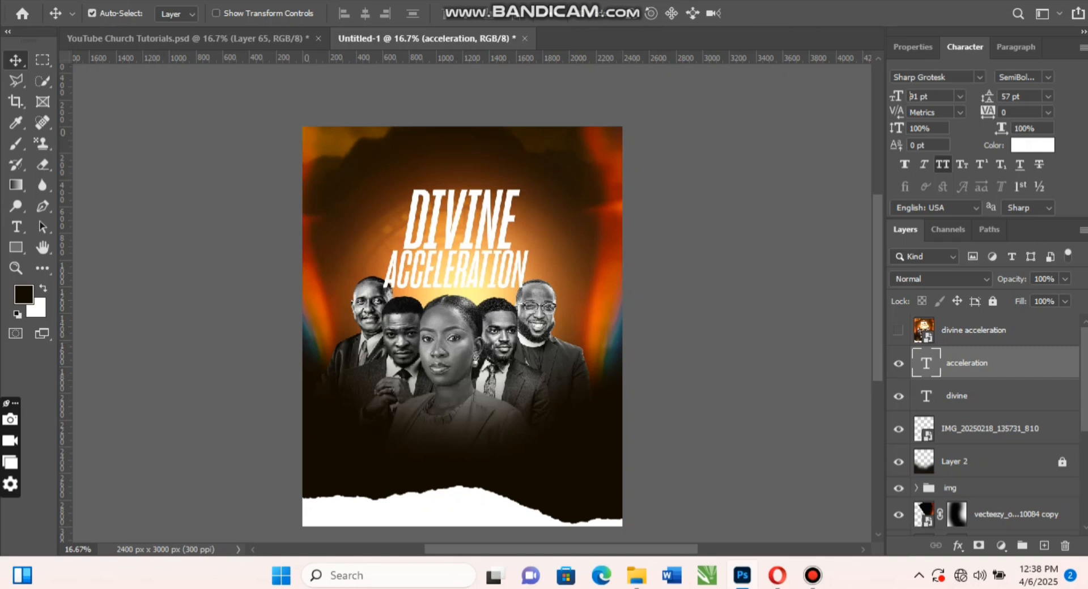
pyautogui.click(895, 96)
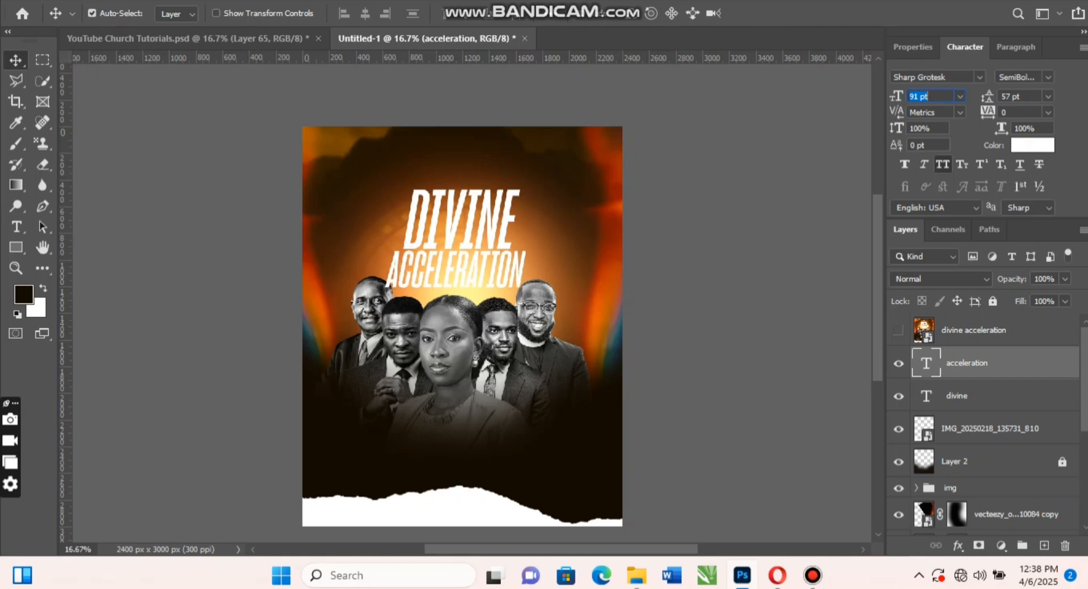
pyautogui.press('Return')
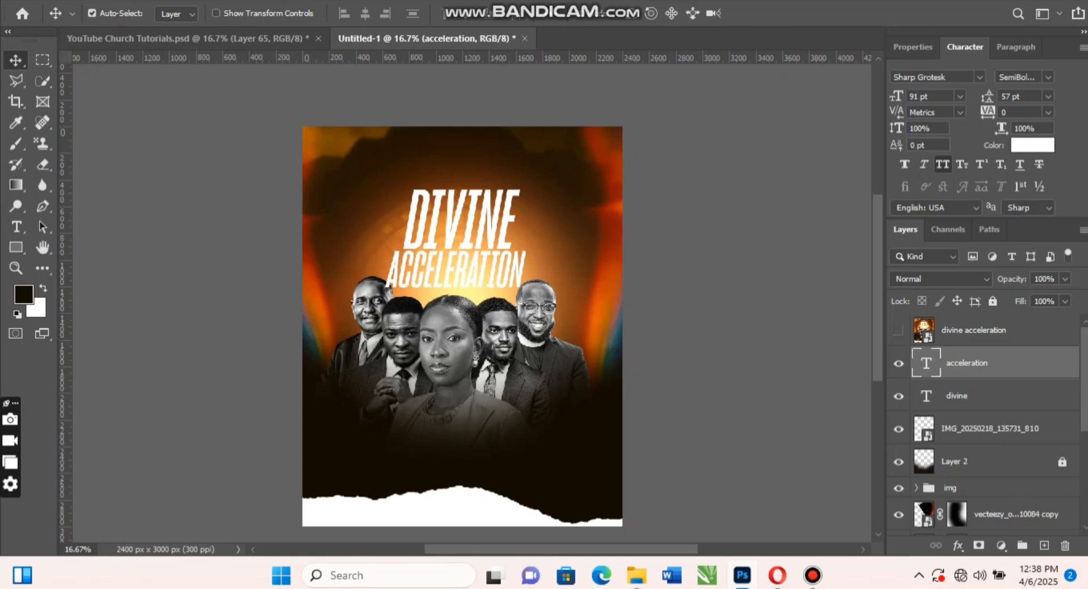
# Set the ACCELERATION text's style to Bold Italic 10 and keep the DIVINE text at SemiBold Italic 10.
pyautogui.click(1047, 77)
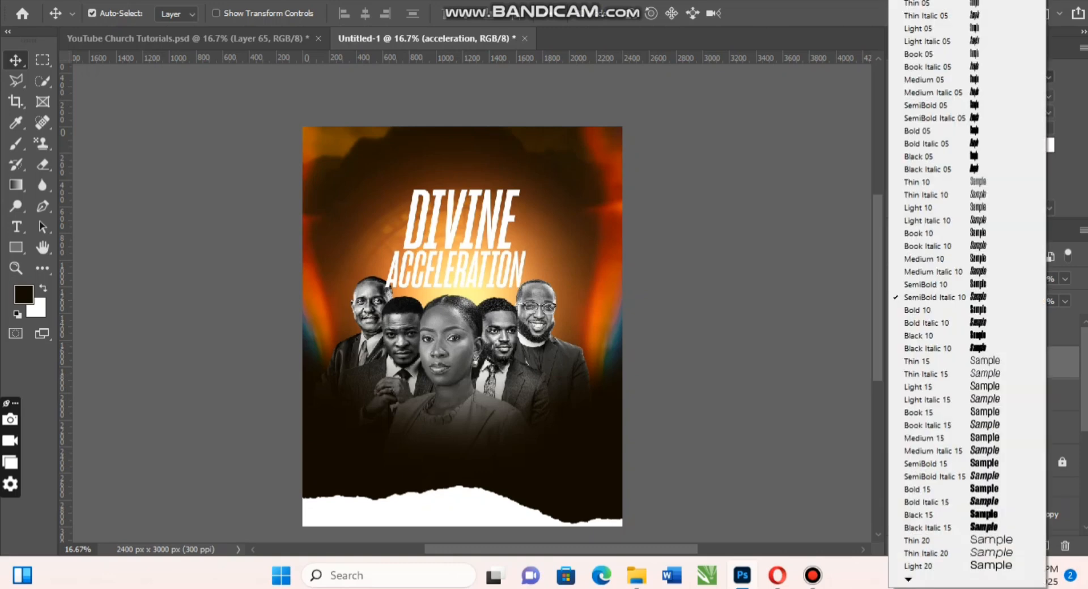
pyautogui.click(926, 323)
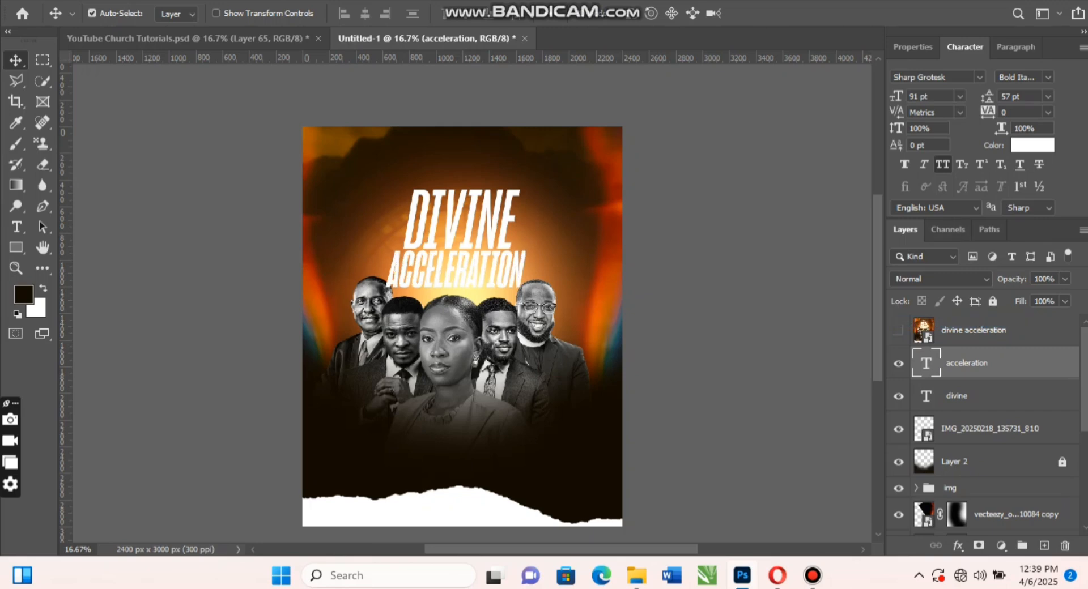
pyautogui.click(985, 395)
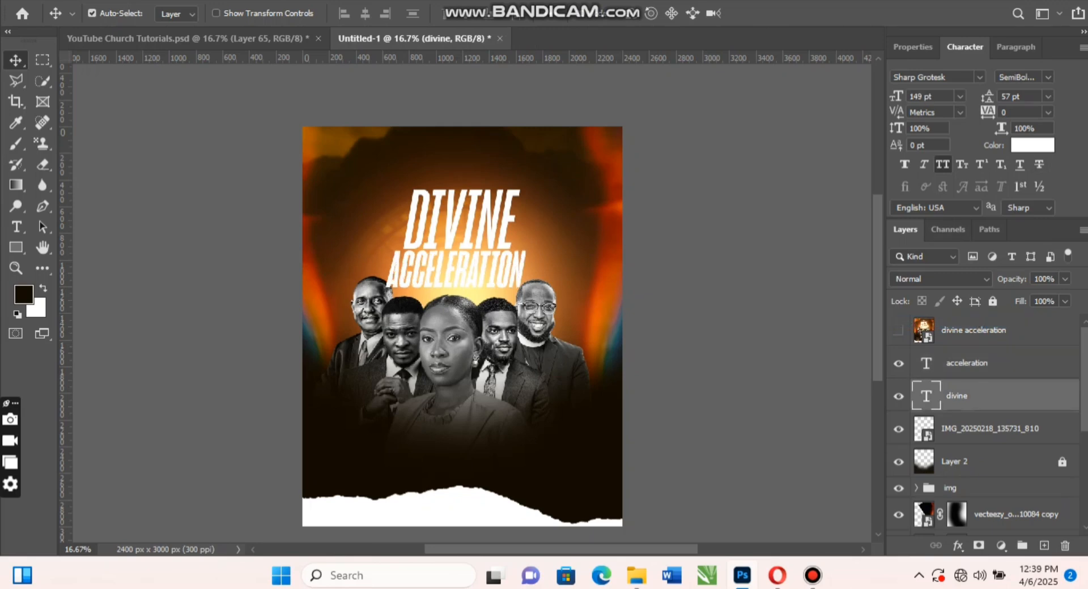
pyautogui.click(1048, 78)
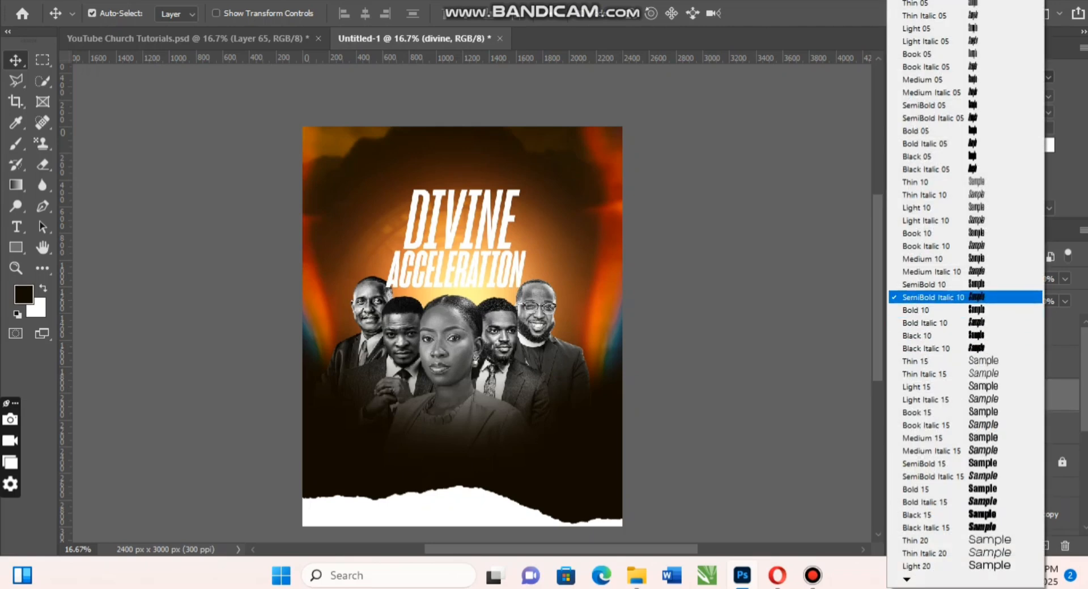
pyautogui.click(975, 297)
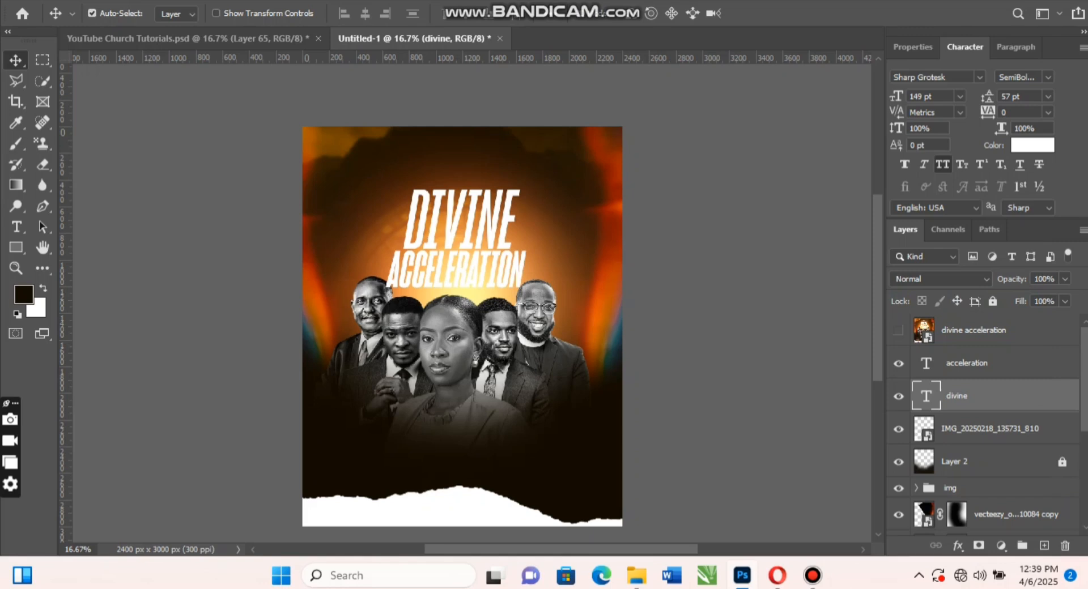
pyautogui.click(986, 363)
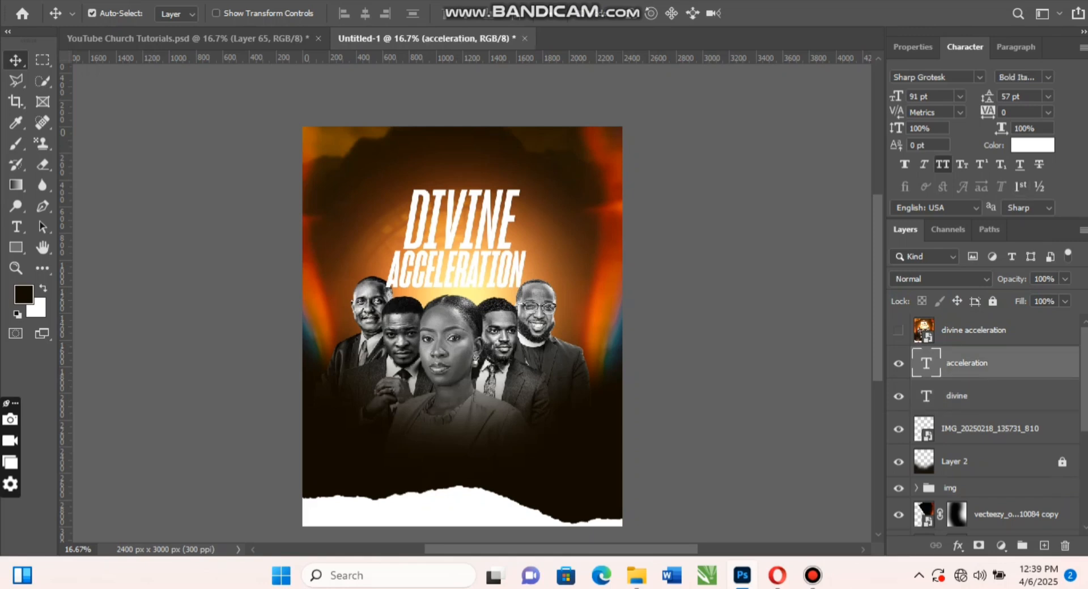
# Set the DIVINE text layer's font style to Bold Italic 10.
pyautogui.click(986, 395)
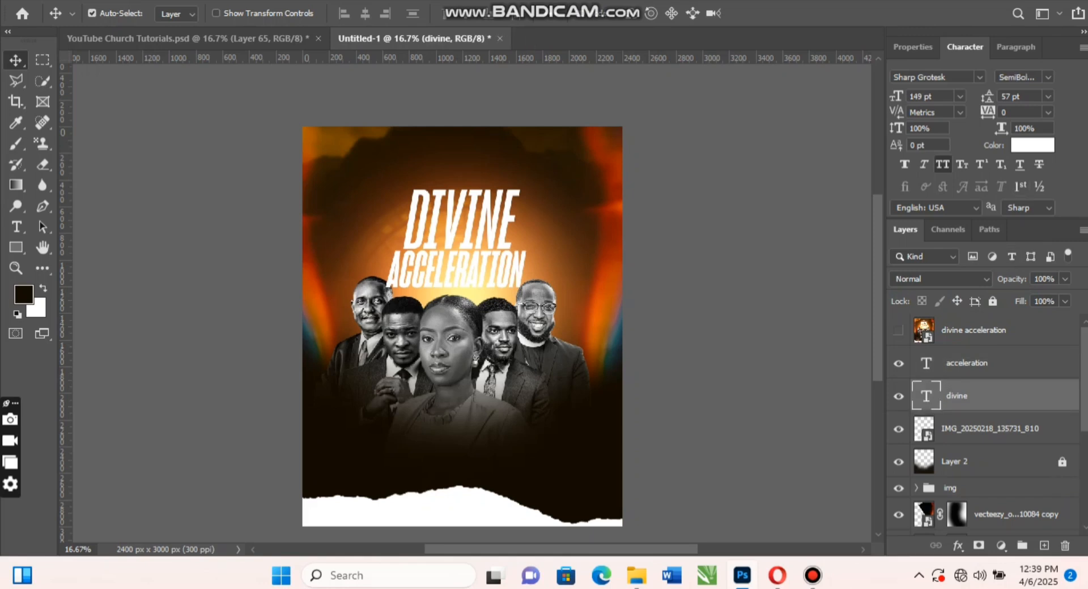
pyautogui.click(986, 362)
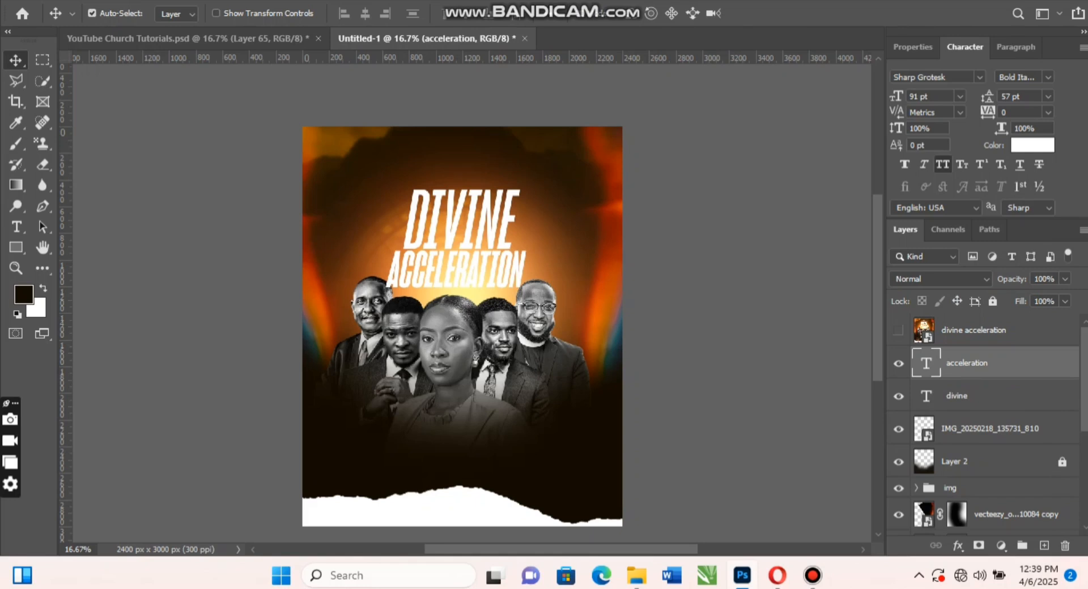
pyautogui.click(986, 396)
pyautogui.click(986, 363)
pyautogui.click(985, 395)
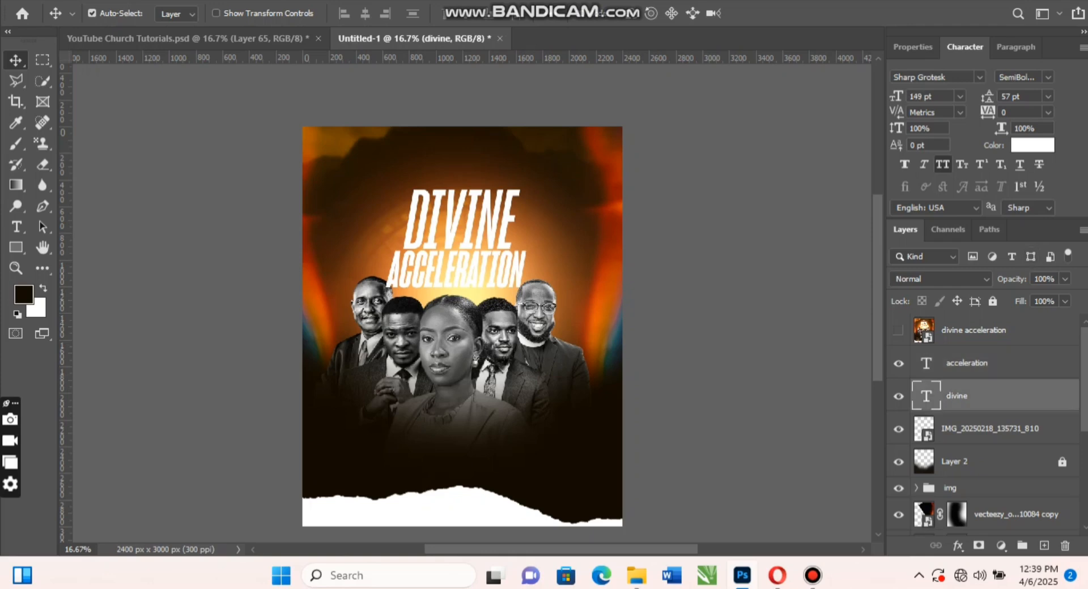
pyautogui.click(1047, 77)
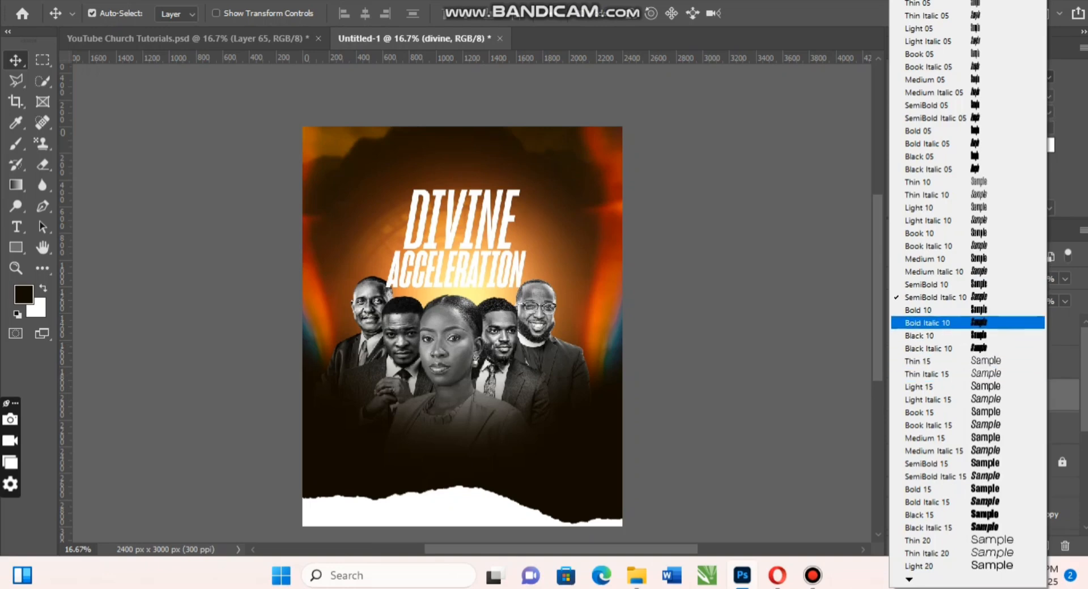
pyautogui.click(1041, 323)
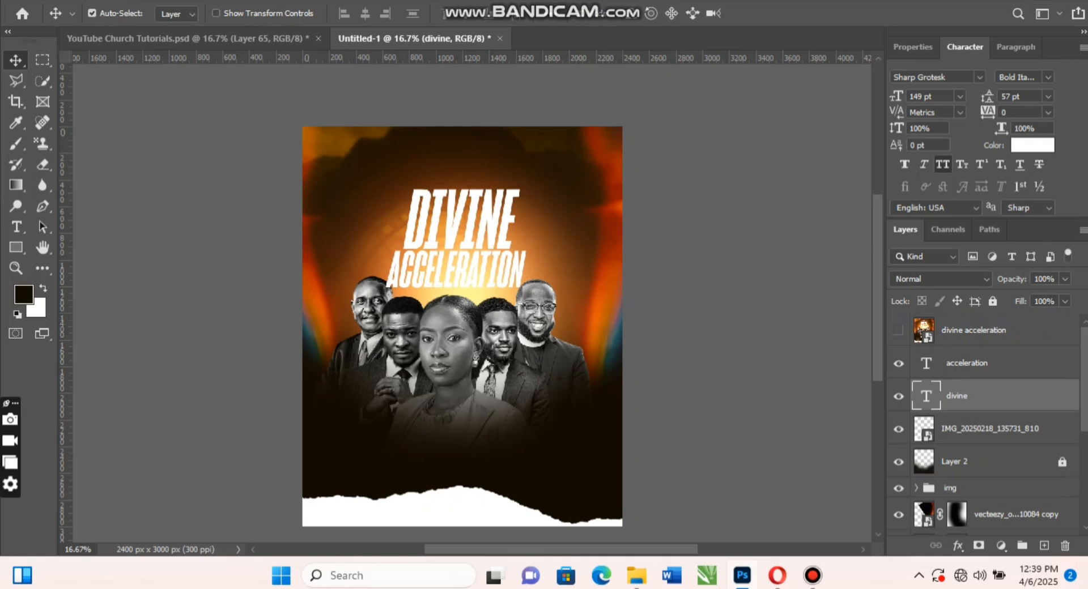
# Group the DIVINE and ACCELERATION text layers, name the group theme and move it below the img group.
pyautogui.keyDown('ctrl'); pyautogui.click(968, 364); pyautogui.keyUp('ctrl')
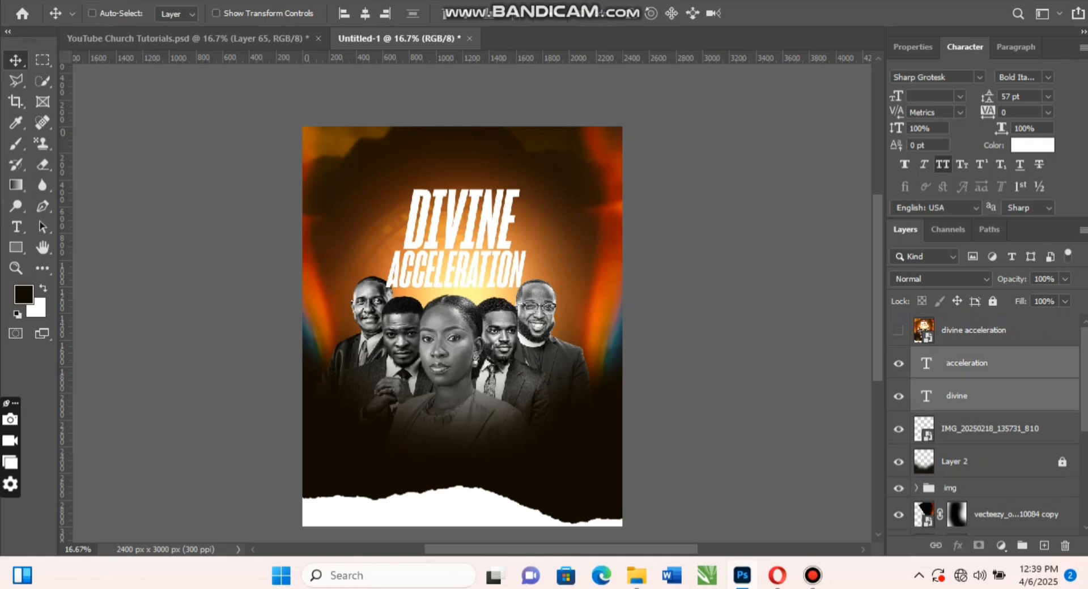
pyautogui.hotkey('ctrl', 'g')
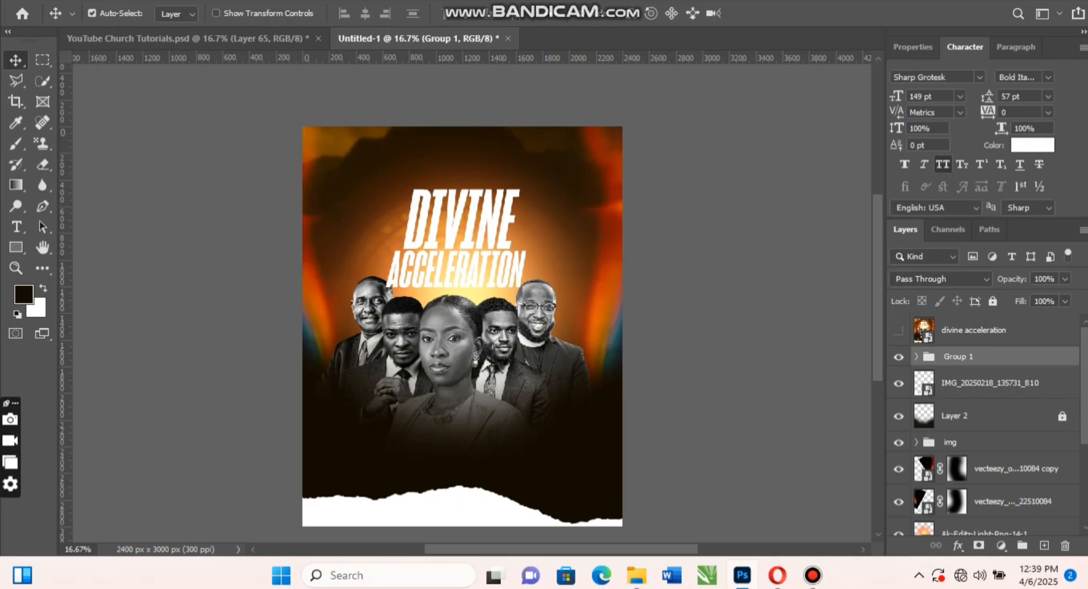
pyautogui.doubleClick(957, 356)
pyautogui.write('theme')
pyautogui.press('Return')
pyautogui.moveTo(955, 356); pyautogui.dragTo(954, 453)
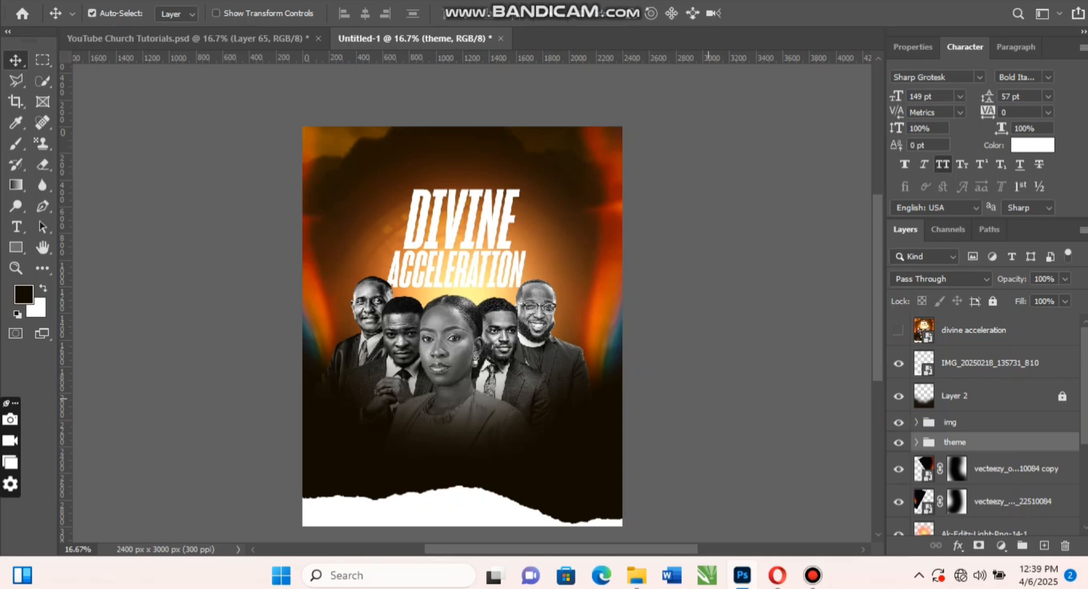
# Skew the theme group so its right side slants slightly upward and centre it horizontally at X 1200 px.
pyautogui.press('ctrl')
pyautogui.hotkey('ctrl', 't')
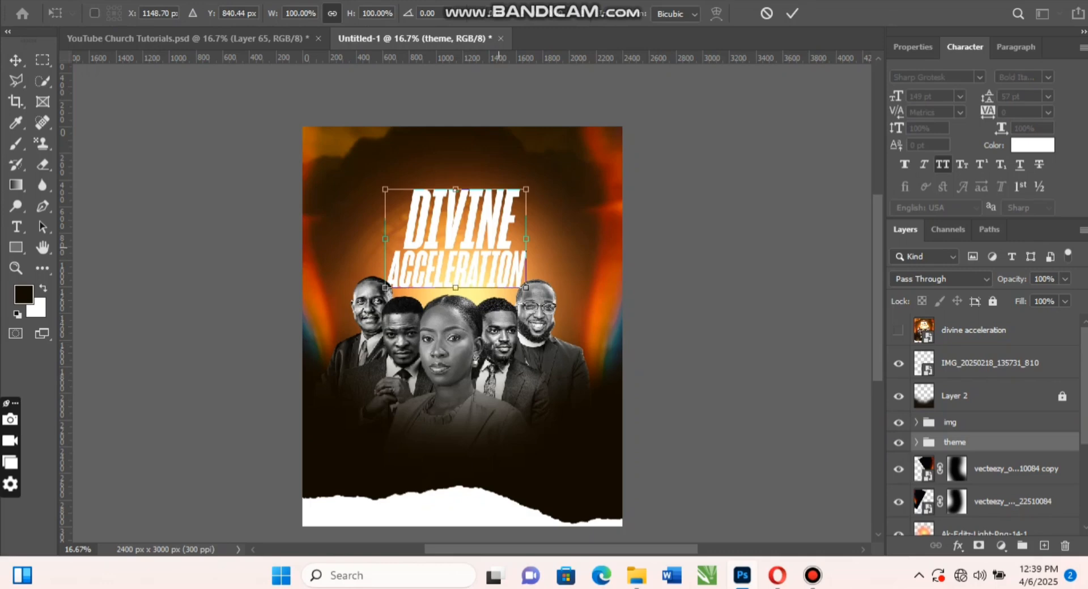
pyautogui.rightClick(499, 219)
pyautogui.click(529, 276)
pyautogui.moveTo(526, 238); pyautogui.dragTo(526, 225)
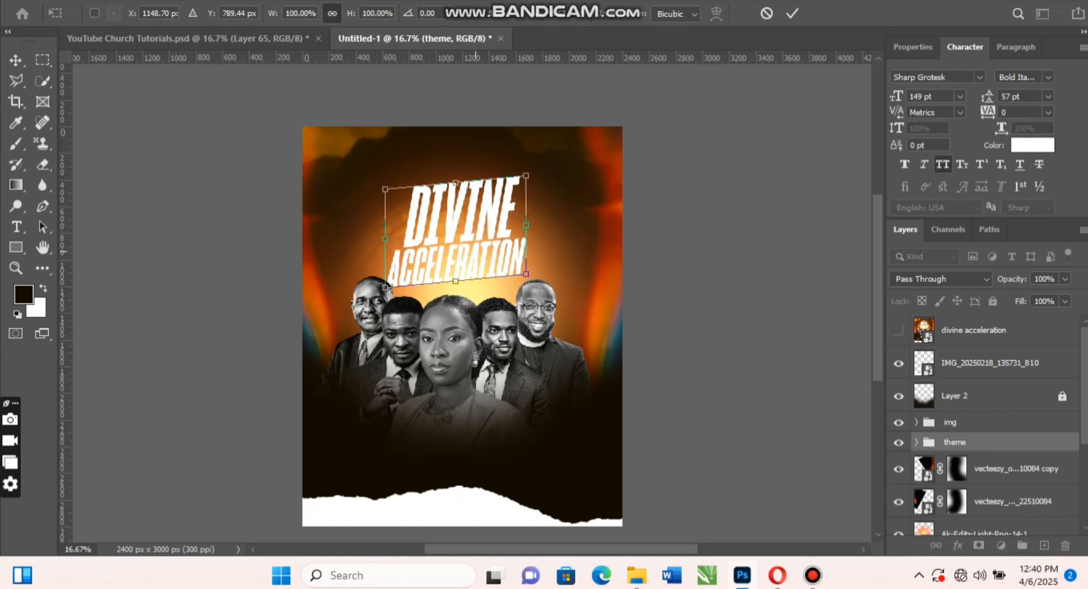
pyautogui.moveTo(456, 189); pyautogui.dragTo(462, 191)
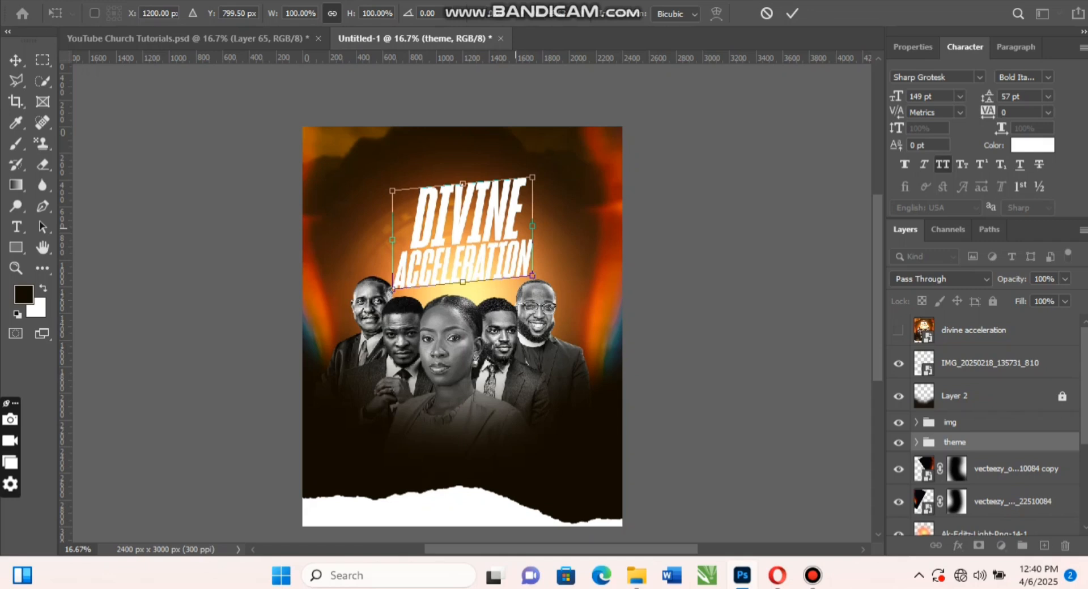
pyautogui.moveTo(532, 225); pyautogui.dragTo(532, 229)
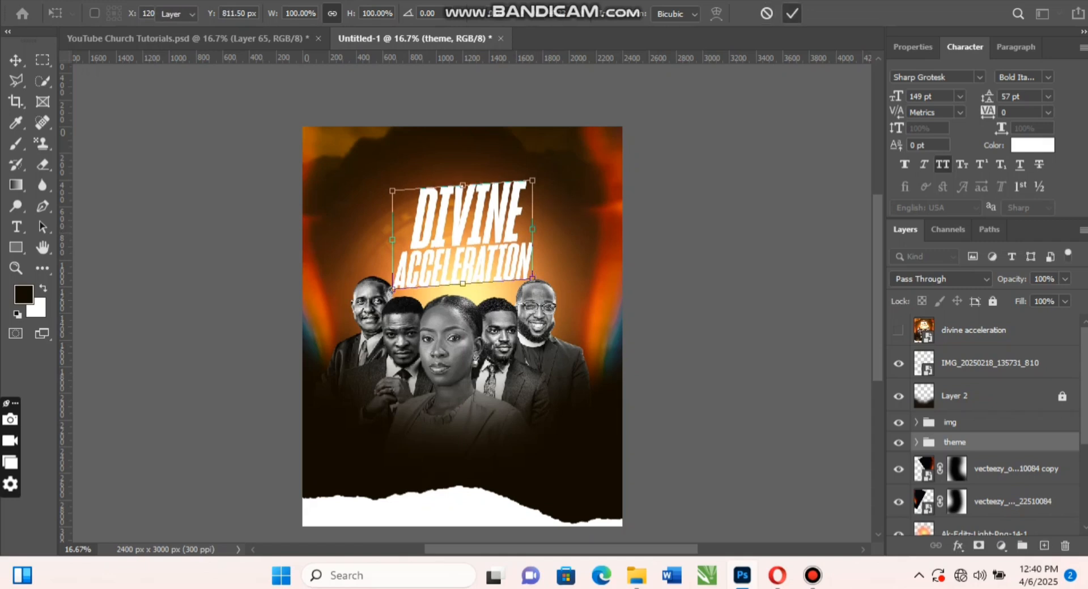
pyautogui.click(792, 13)
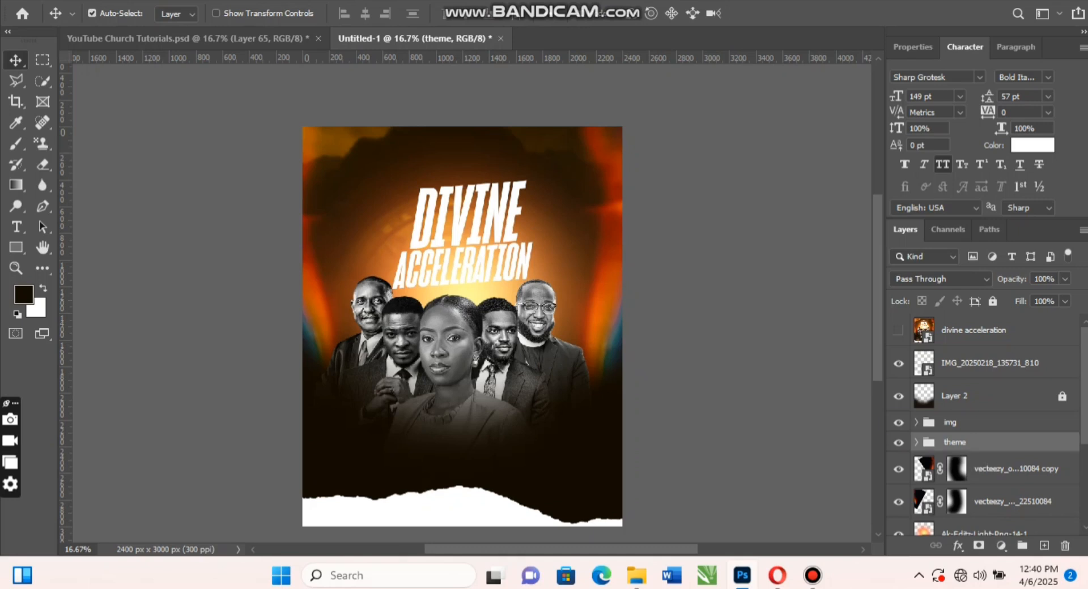
# Duplicate the theme group, hide the original and convert the copy to a smart object.
pyautogui.hotkey('ctrl', 'j')
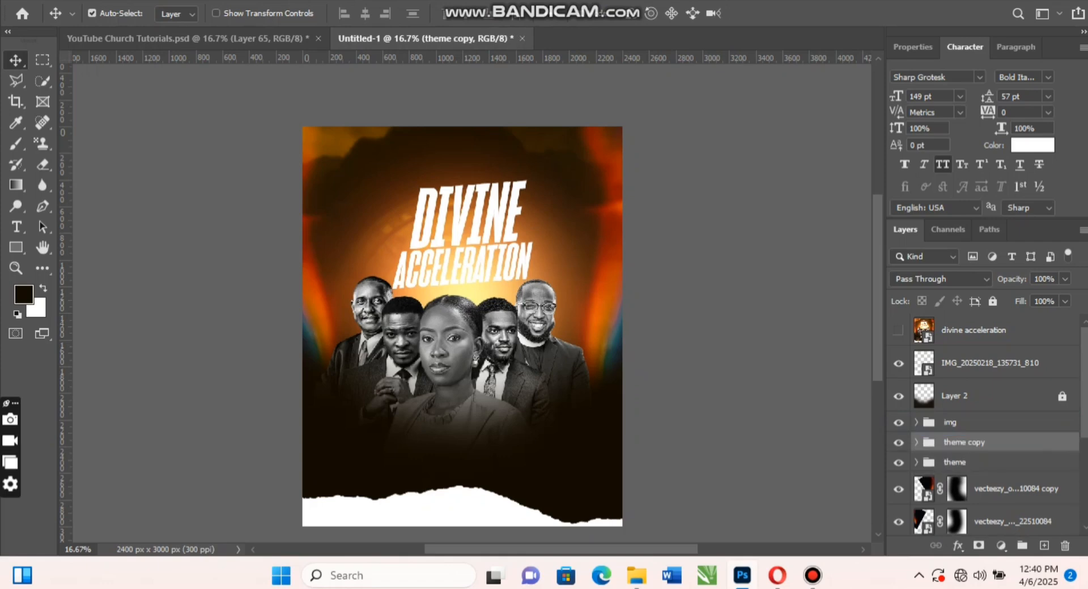
pyautogui.click(898, 462)
pyautogui.rightClick(972, 443)
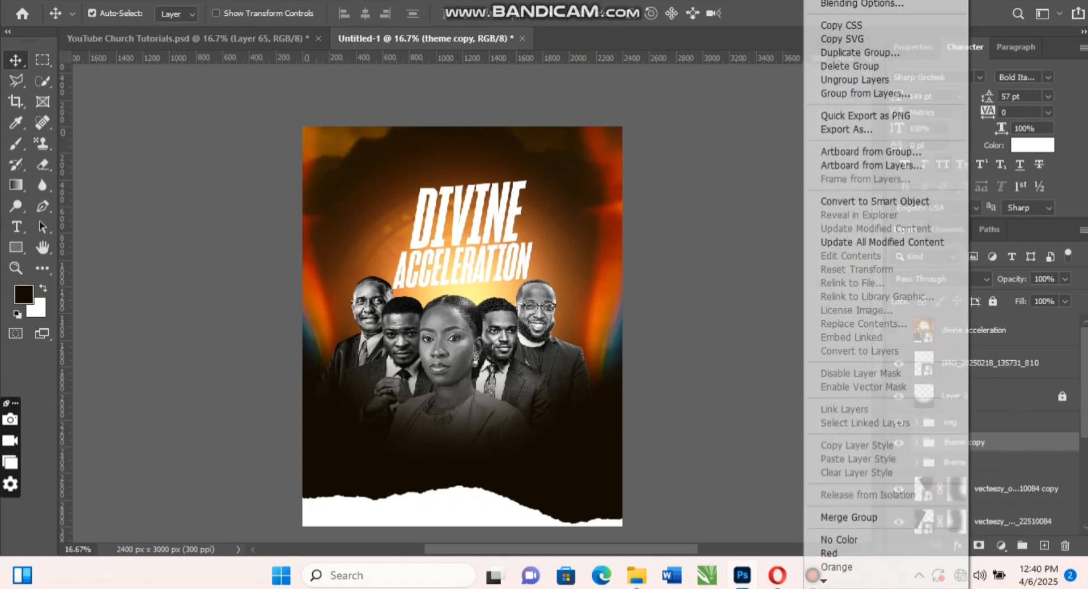
pyautogui.click(859, 201)
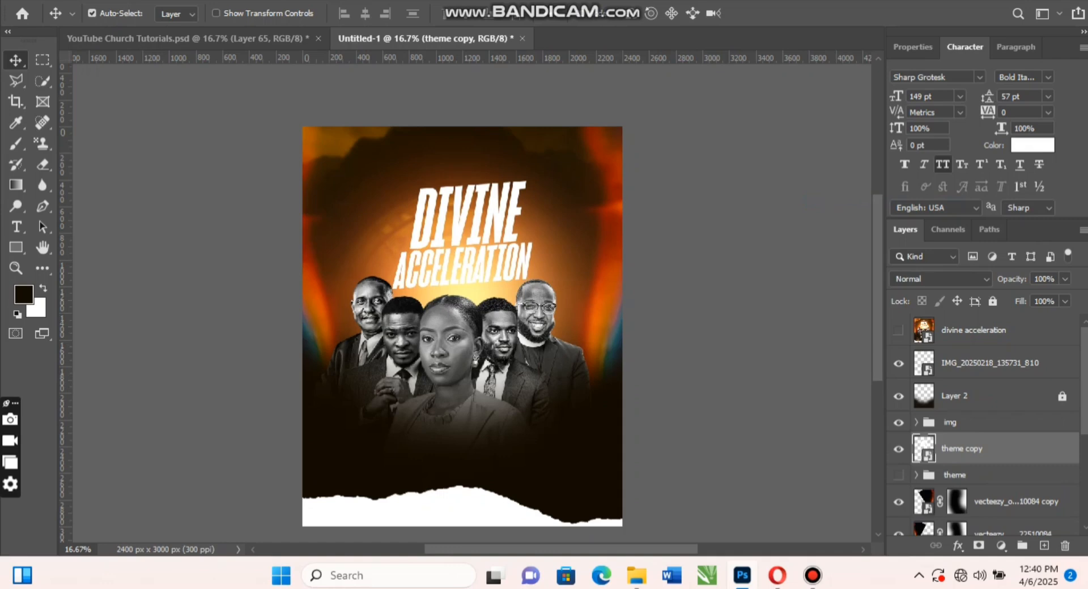
# Apply a Motion Blur with a 0° angle and a 46-pixel distance to the theme copy smart object.
pyautogui.hotkey('alt', 't')
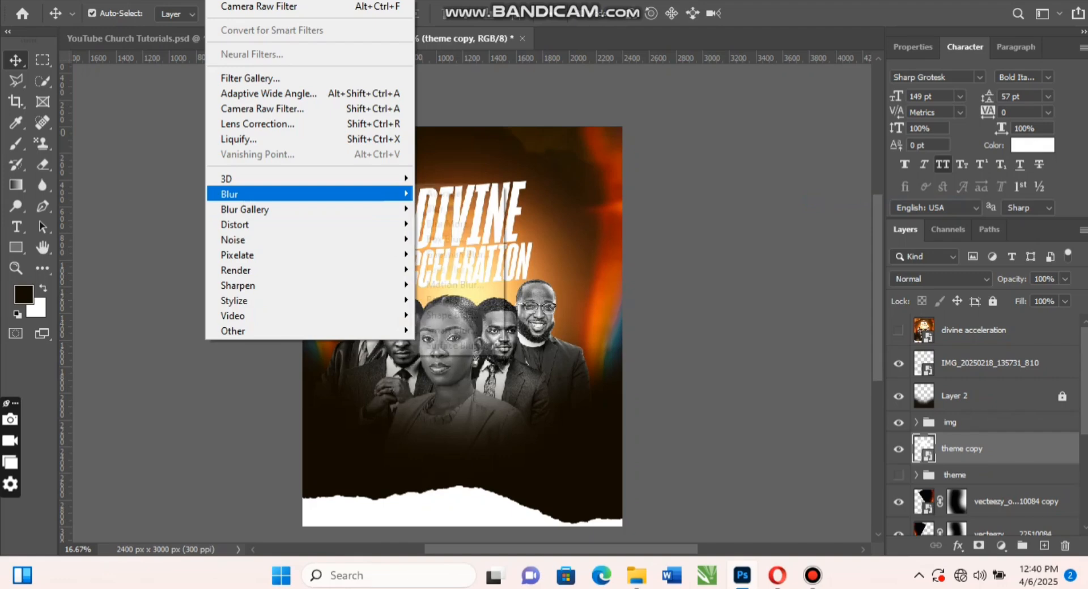
pyautogui.moveTo(308, 194)
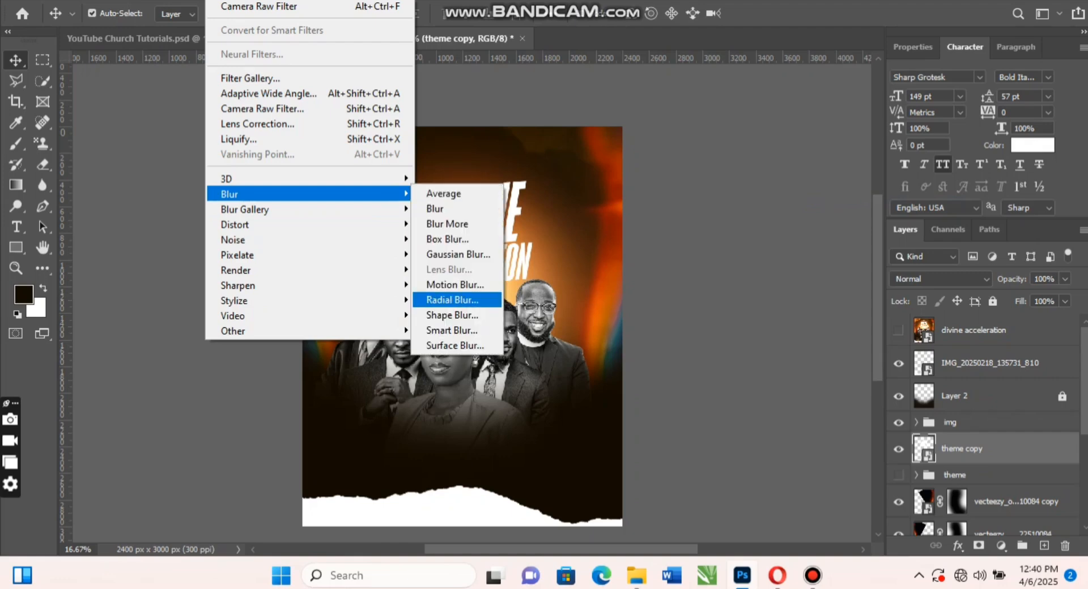
pyautogui.press('Return')
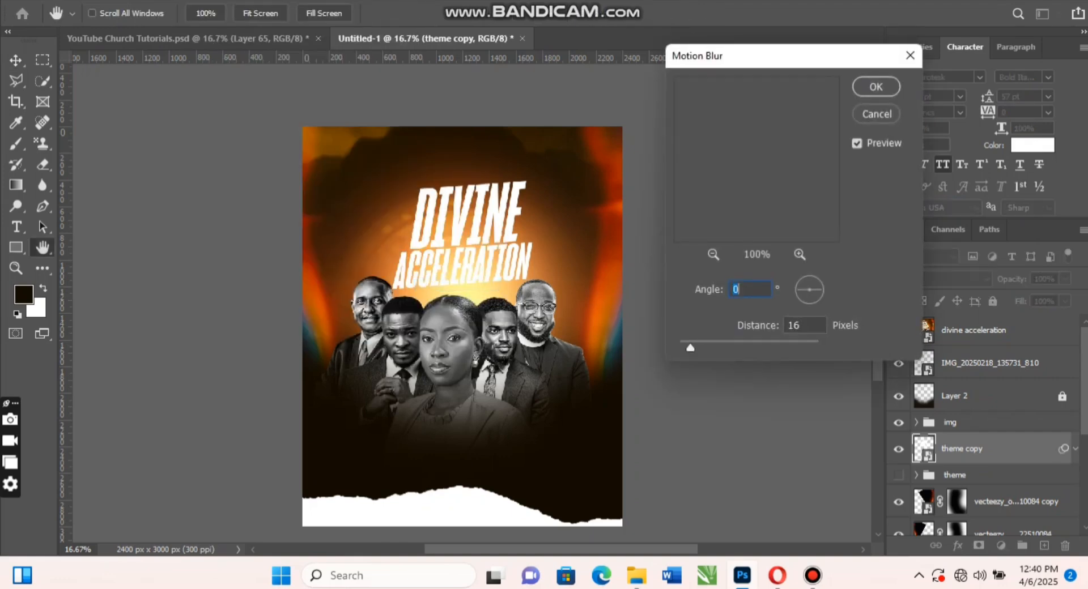
pyautogui.moveTo(690, 347); pyautogui.dragTo(710, 348)
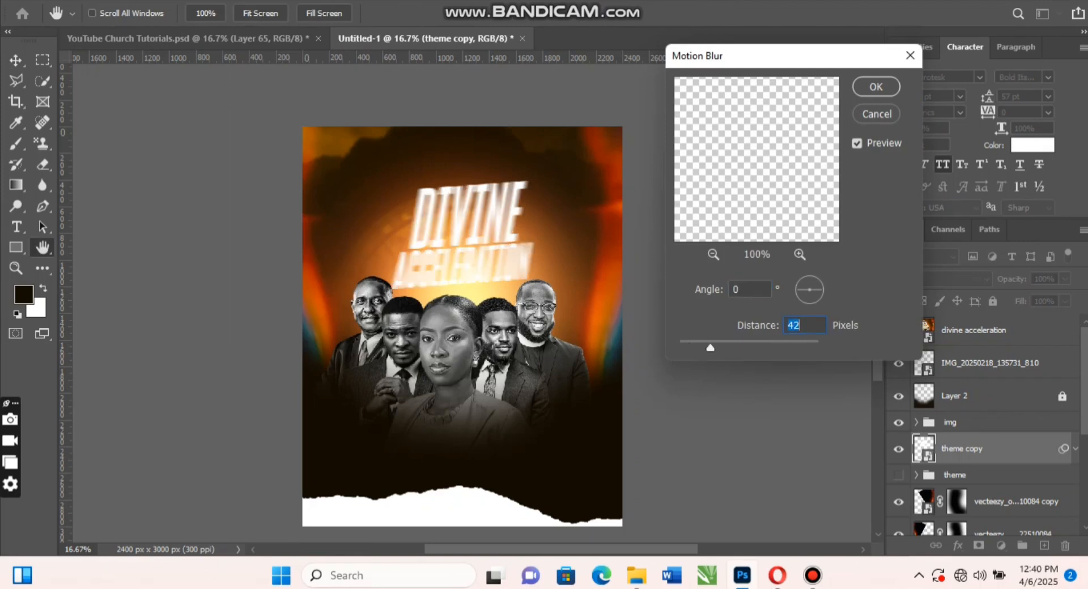
pyautogui.moveTo(709, 347); pyautogui.dragTo(714, 348)
pyautogui.press('Down')
pyautogui.press('Return')
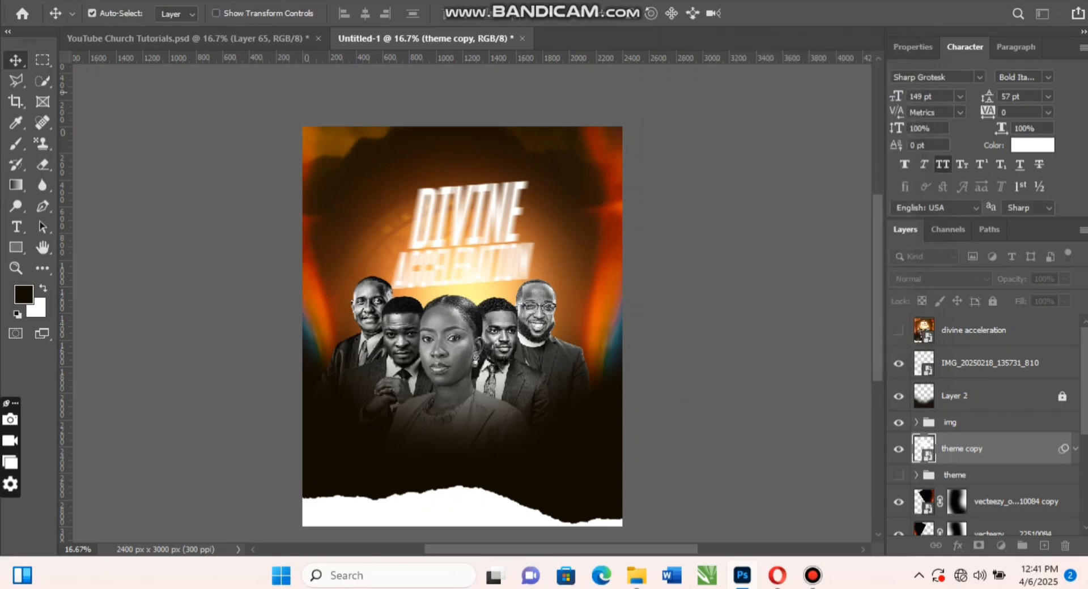
# Move the blurred theme copy below the theme group and make the theme group visible again.
pyautogui.click(1074, 448)
pyautogui.moveTo(992, 449); pyautogui.dragTo(992, 487)
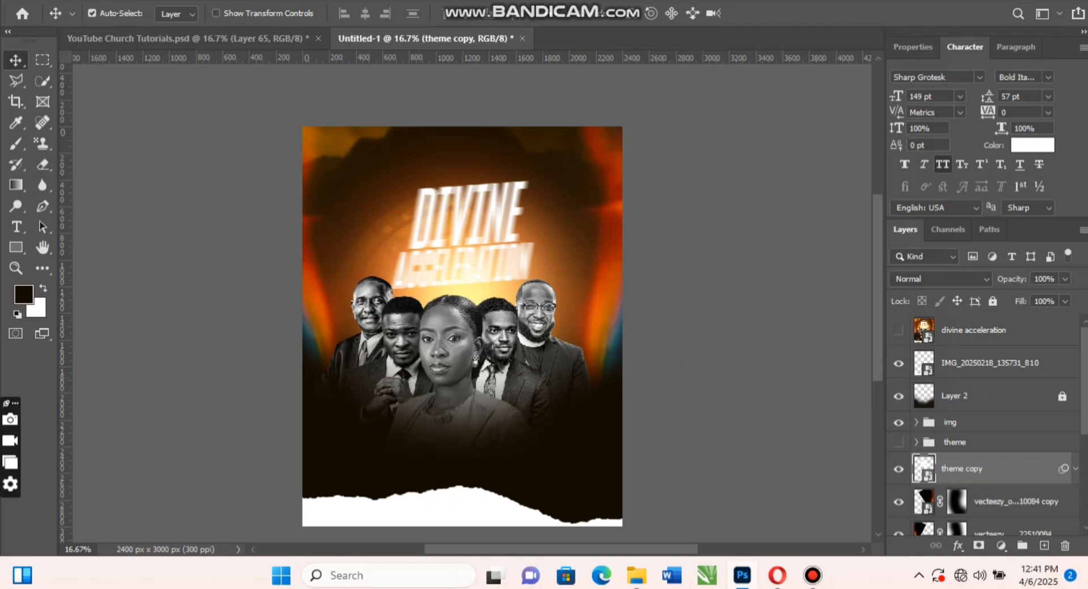
pyautogui.click(898, 442)
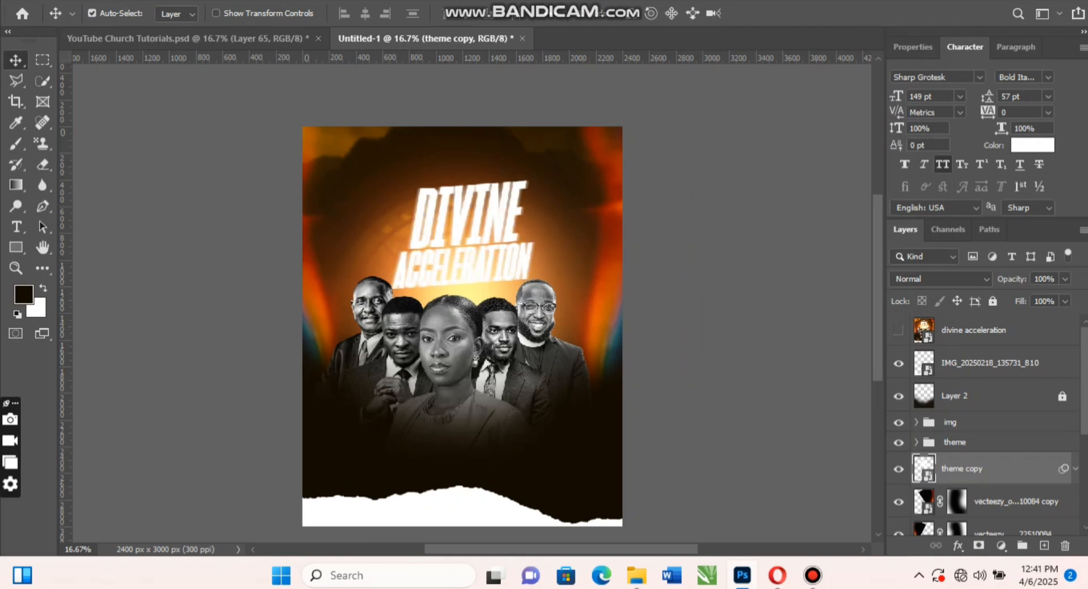
pyautogui.click(986, 442)
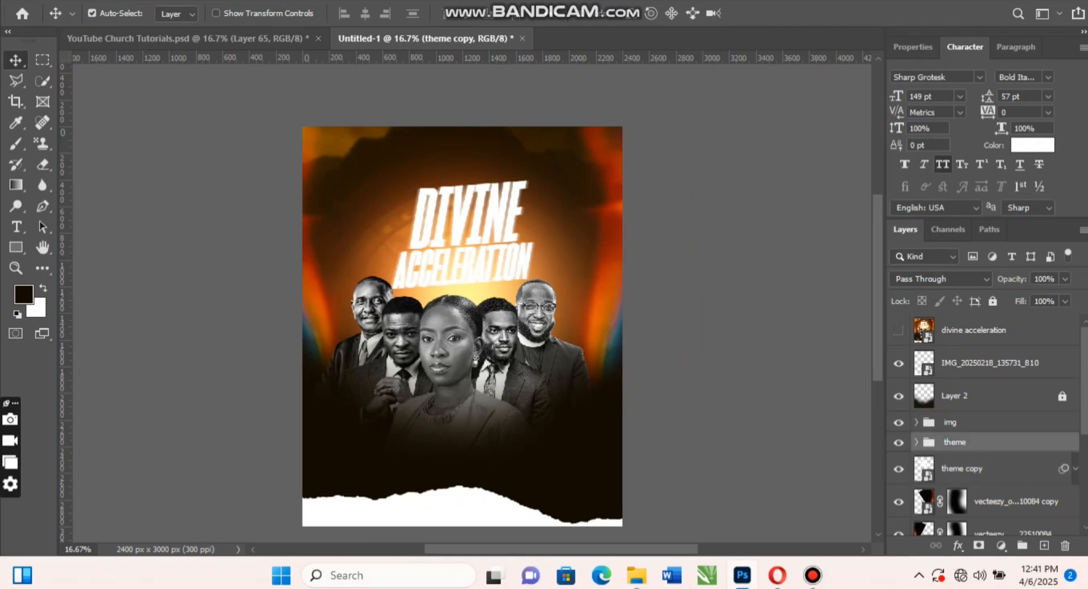
pyautogui.click(985, 468)
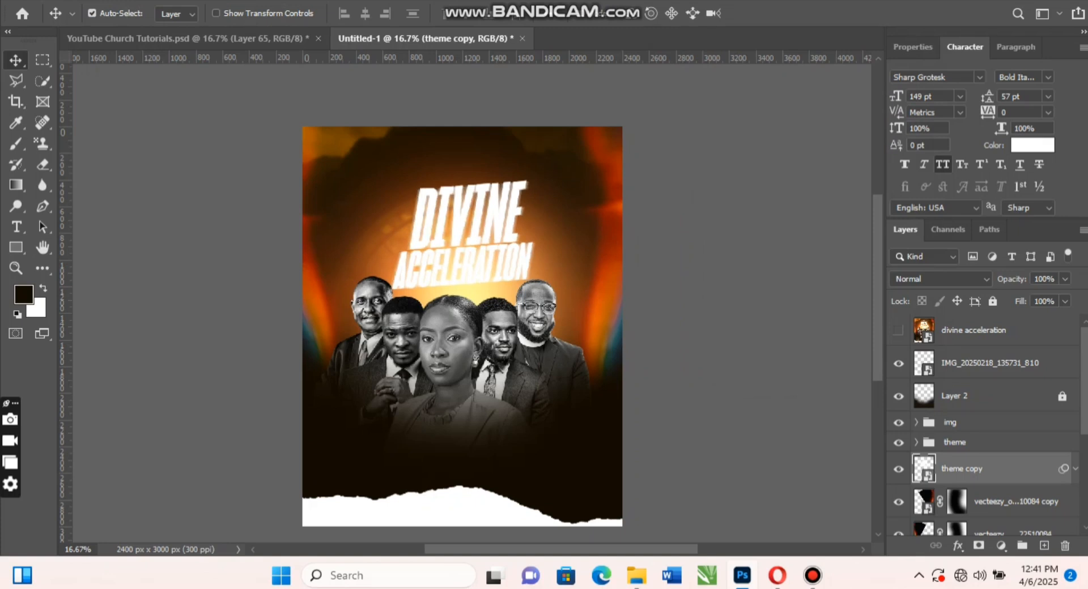
# Reduce the theme copy's Motion Blur distance to 40 pixels and lower it a few pixels further.
pyautogui.click(1074, 468)
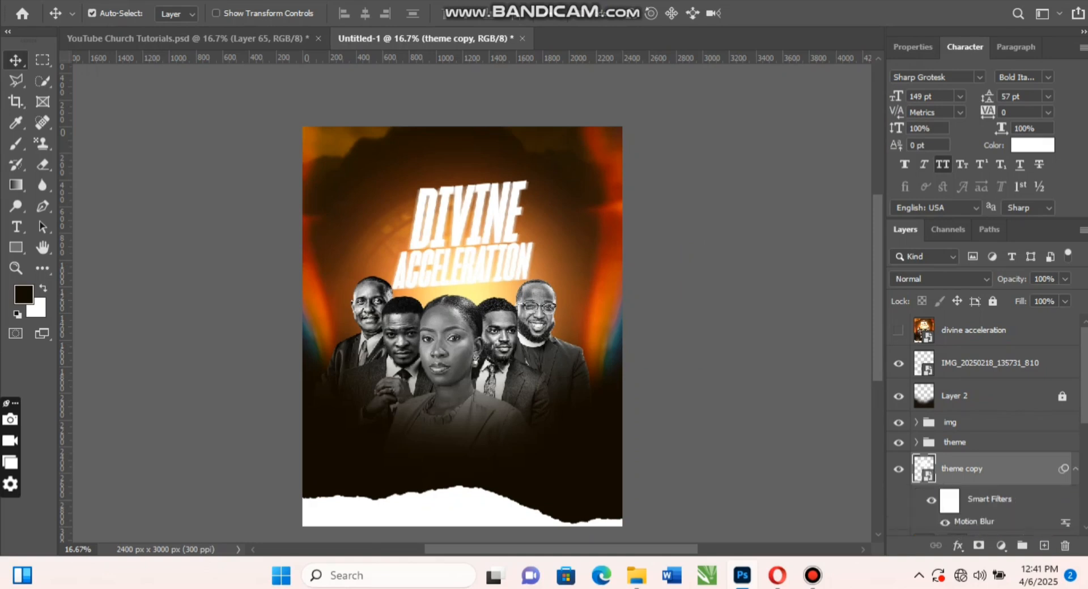
pyautogui.doubleClick(973, 521)
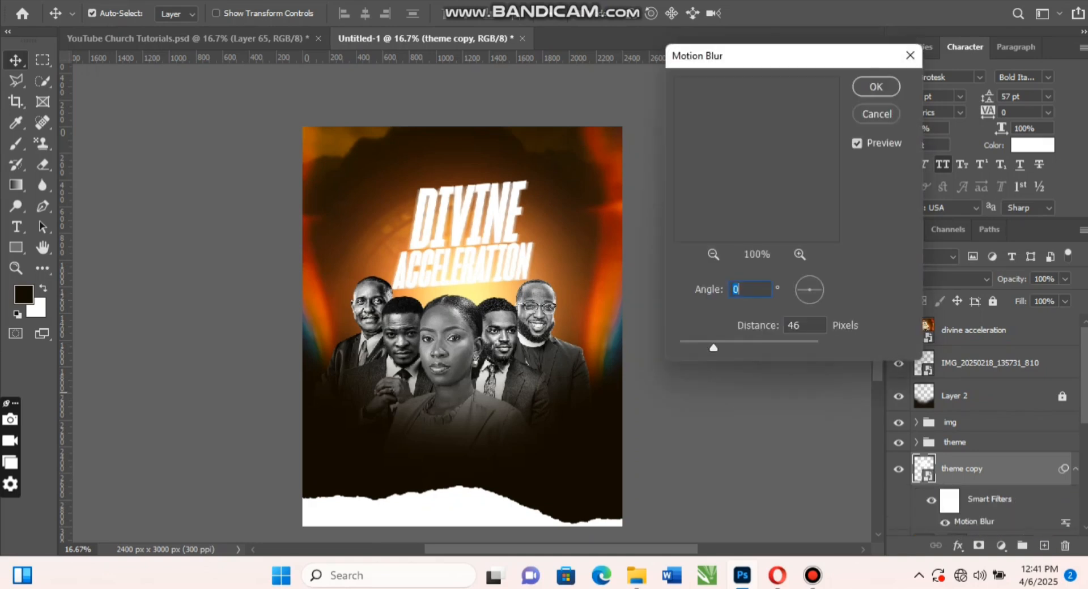
pyautogui.press('Tab')
pyautogui.write('40')
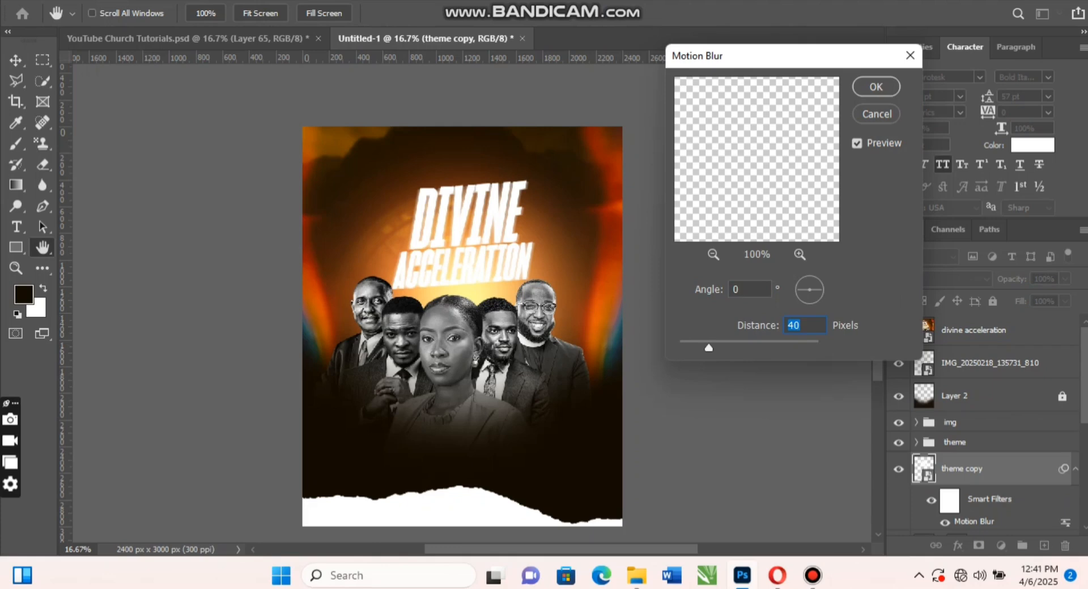
pyautogui.press('Down')
pyautogui.press('Down')
pyautogui.press('Down')
pyautogui.press('Down')
pyautogui.press('Down')
pyautogui.press('Down')
pyautogui.press('Down')
pyautogui.press('Return')
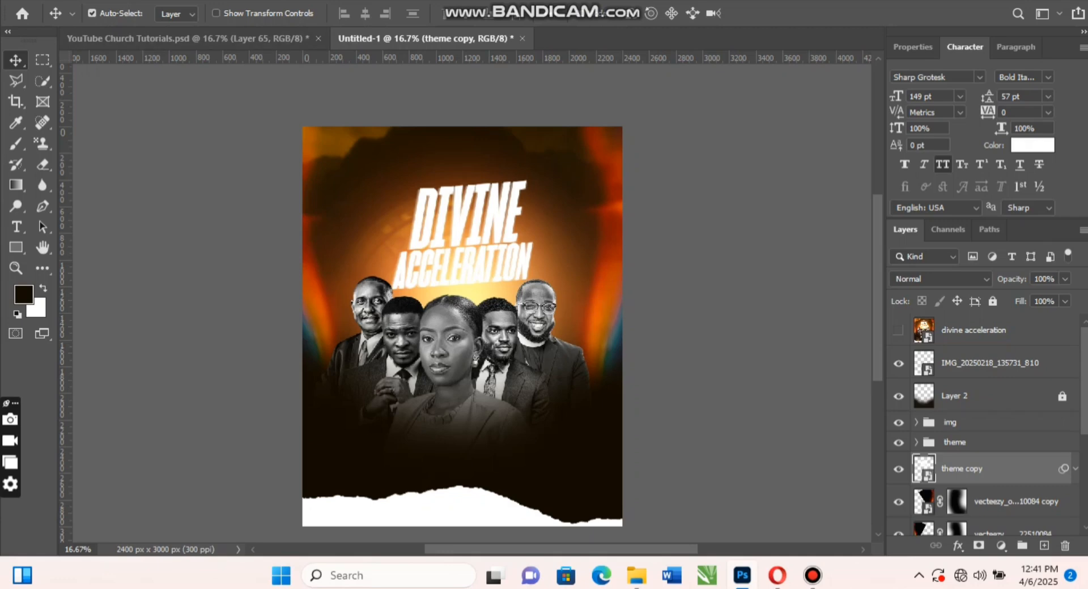
# Place the doves image pngwing.com - 2025-02-03T053832.368 from the Koinonia folder in Pictures as an embedded object.
pyautogui.hotkey('alt', 'f')
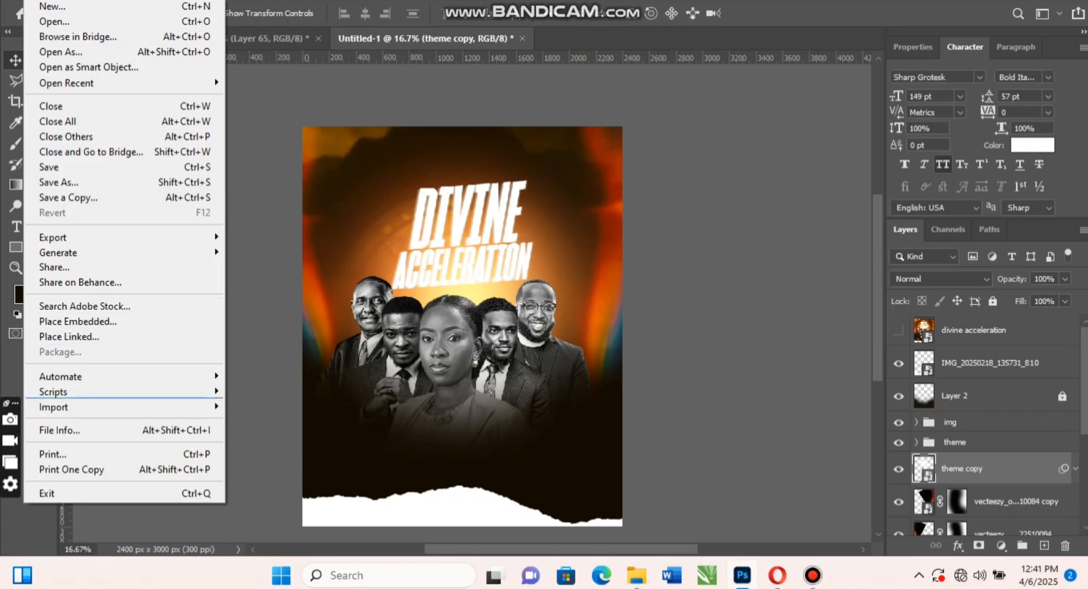
pyautogui.click(78, 321)
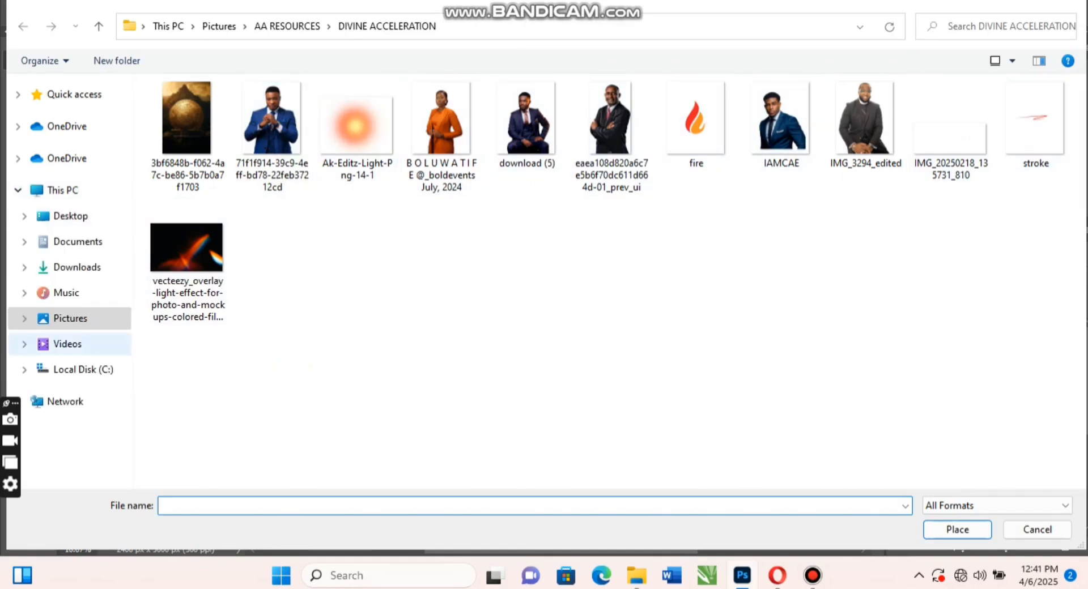
pyautogui.click(70, 318)
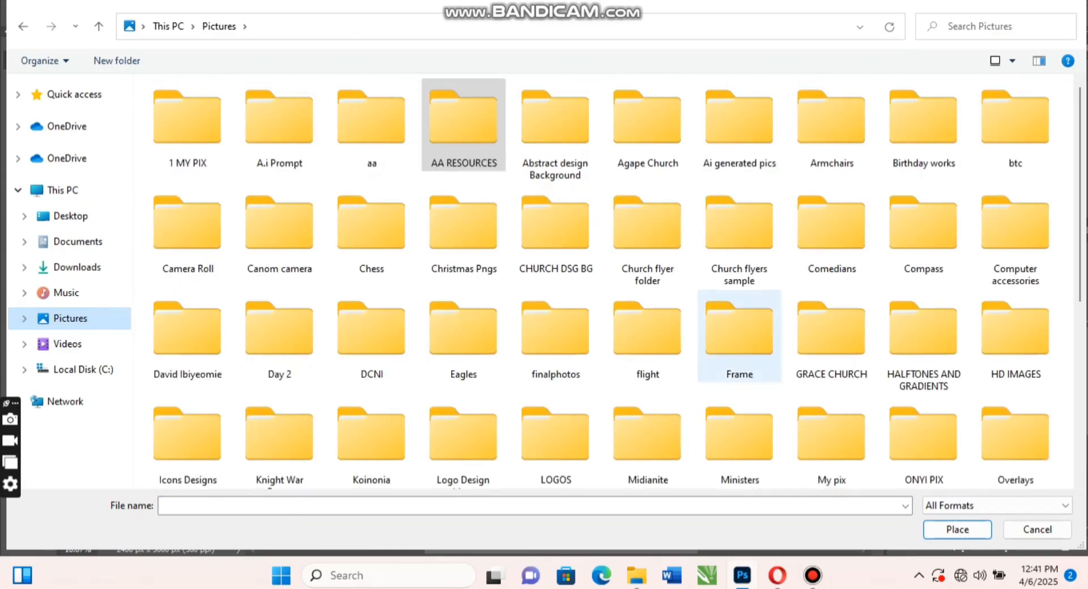
pyautogui.scroll(-5, 463, 125)
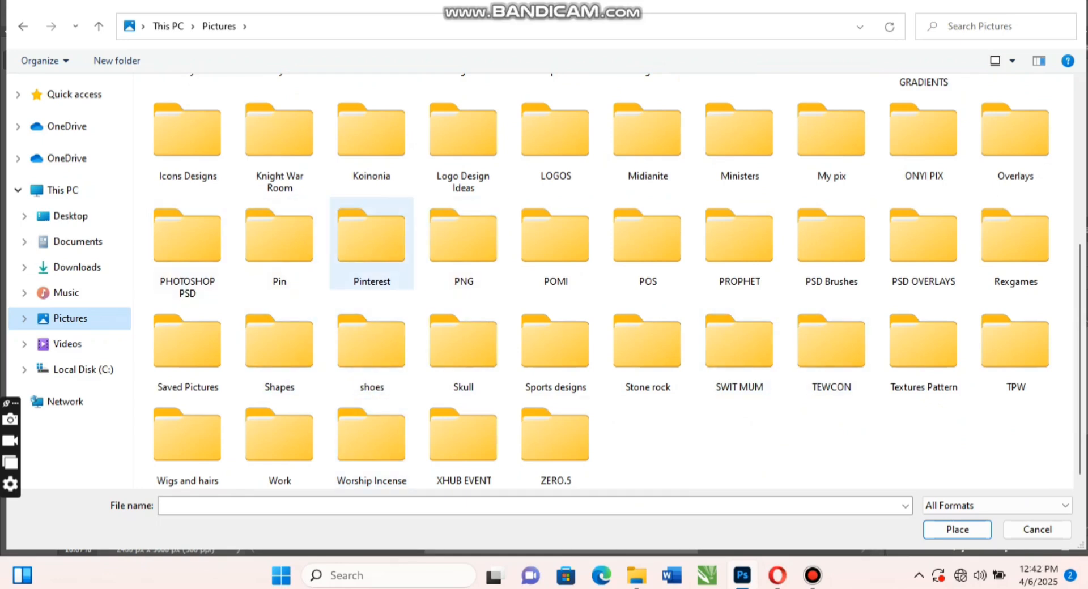
pyautogui.click(371, 138)
pyautogui.doubleClick(371, 137)
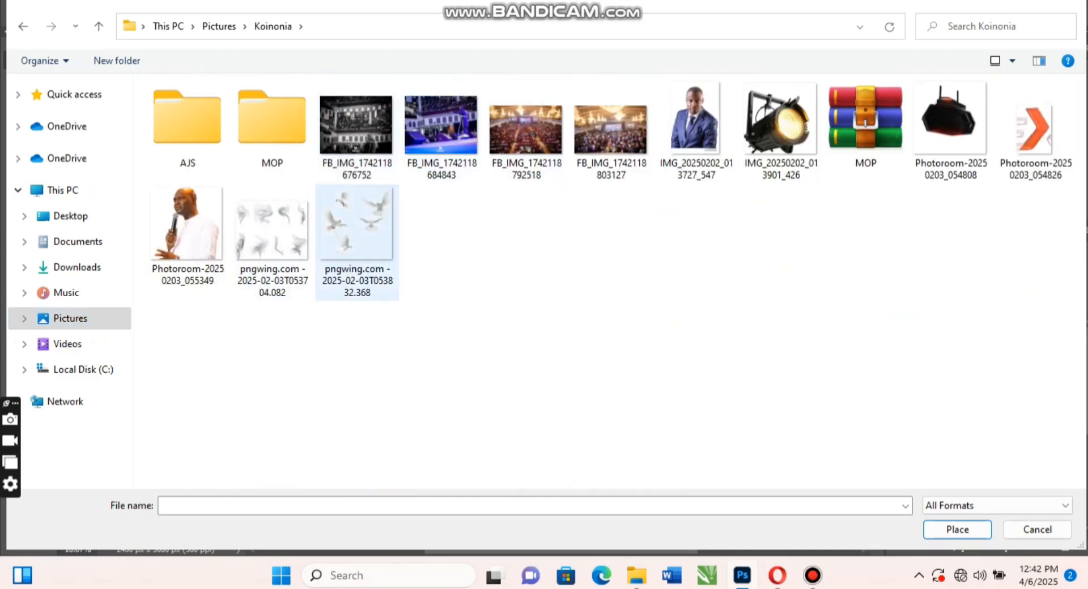
pyautogui.doubleClick(357, 244)
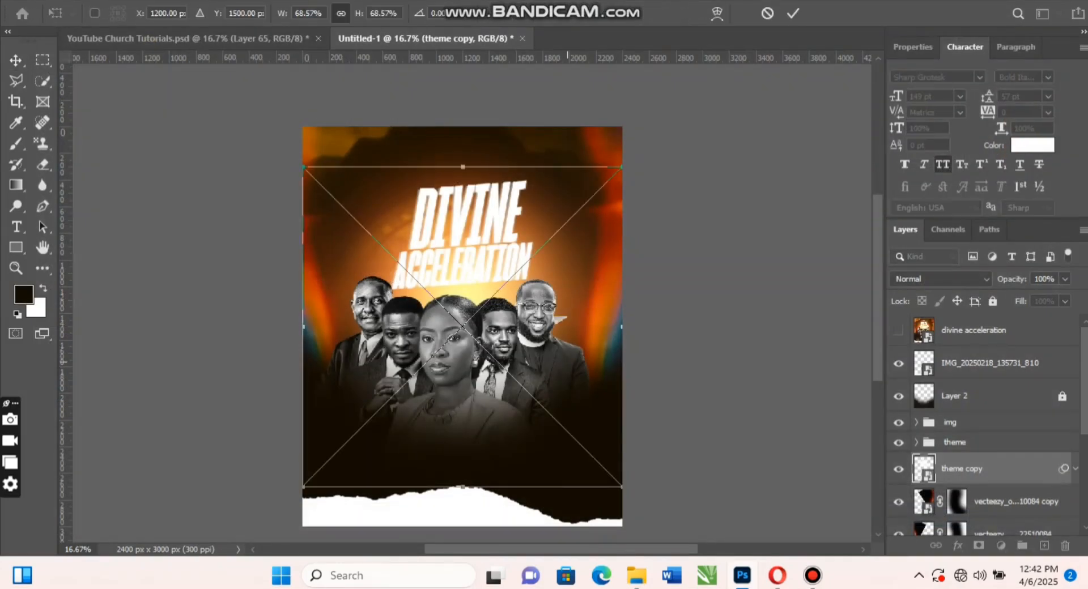
# Shift the placed doves toward the flyer's upper left and move their layer above the theme group.
pyautogui.moveTo(464, 272); pyautogui.dragTo(405, 201)
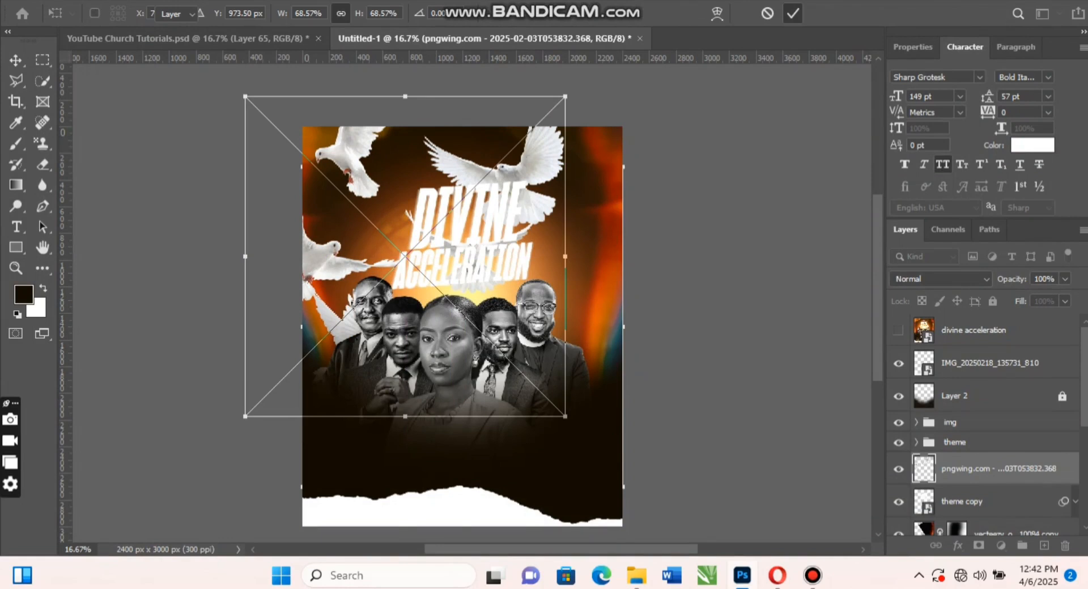
pyautogui.click(791, 13)
pyautogui.moveTo(997, 469); pyautogui.dragTo(997, 433)
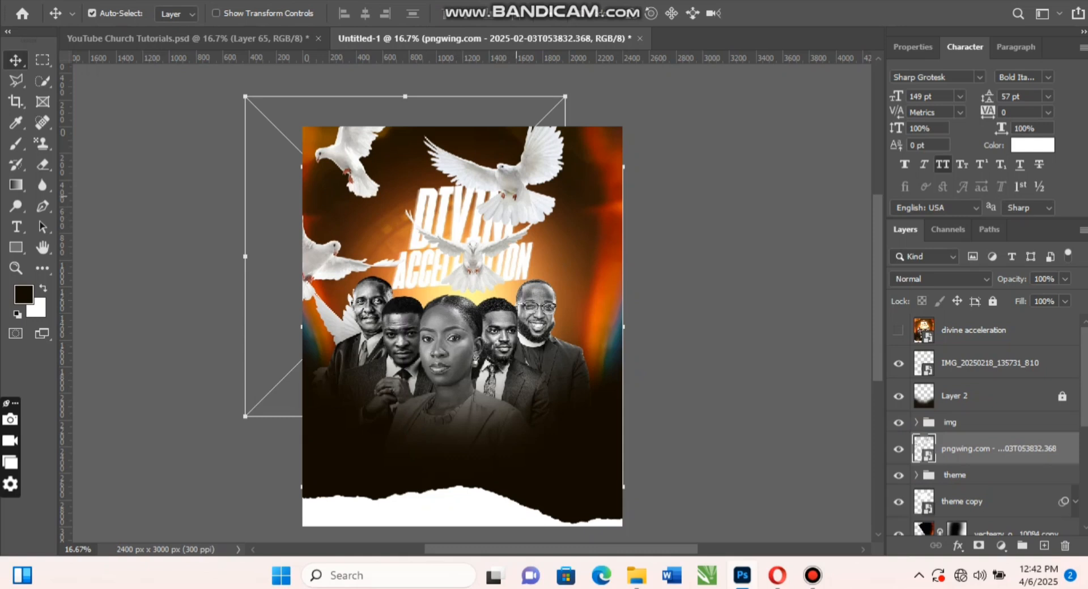
pyautogui.moveTo(516, 195)
pyautogui.mouseDown()
pyautogui.moveTo(524, 190)
pyautogui.moveTo(514, 184)
pyautogui.mouseUp()
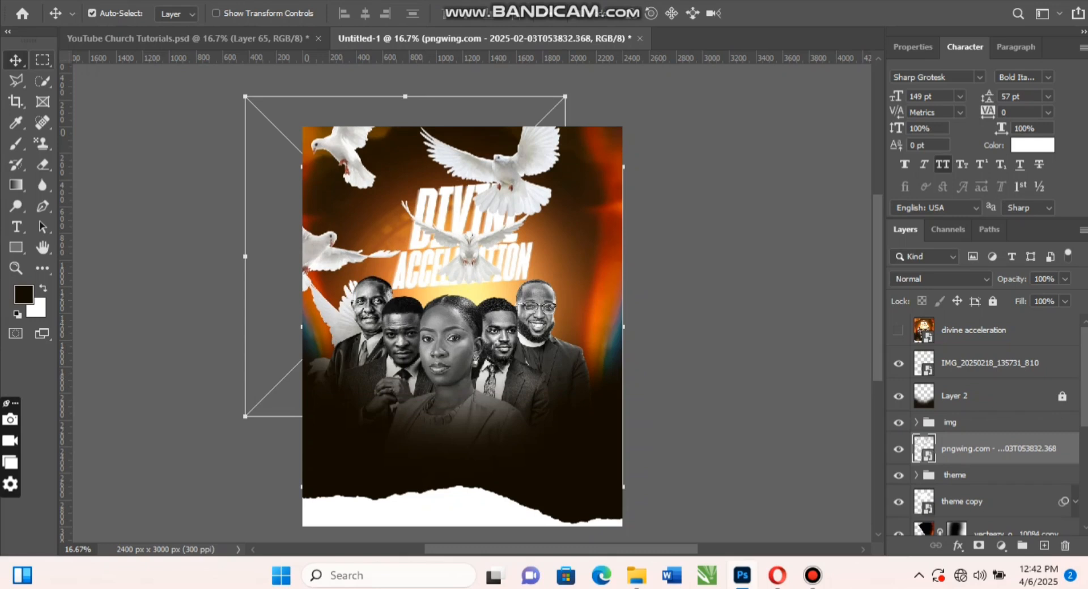
# Lasso the dove in front of the title, copy it to its own layer and delete the placed doves layer.
pyautogui.click(16, 80)
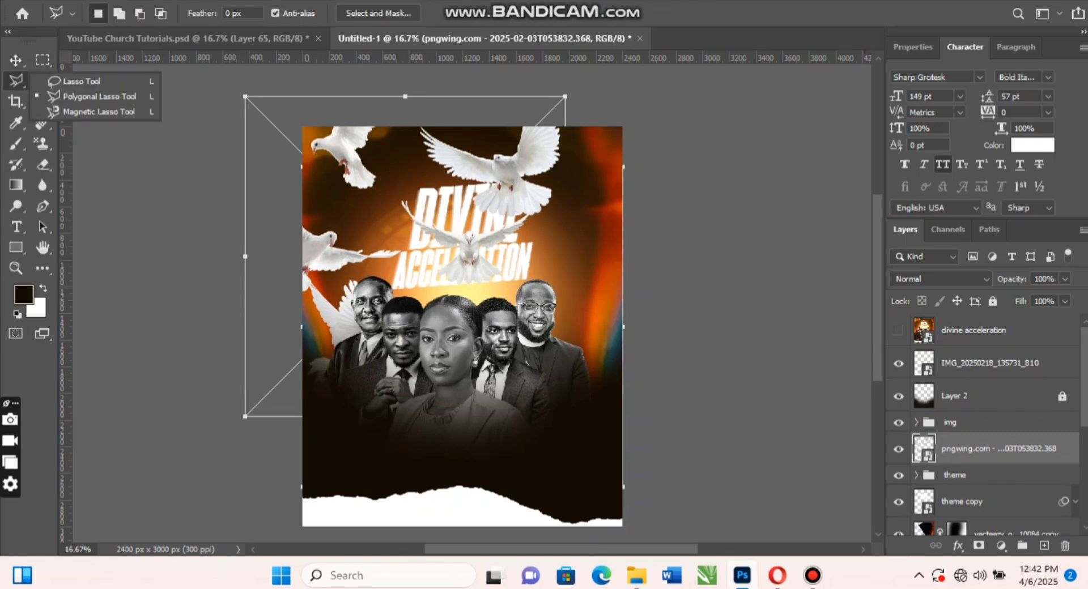
pyautogui.click(81, 81)
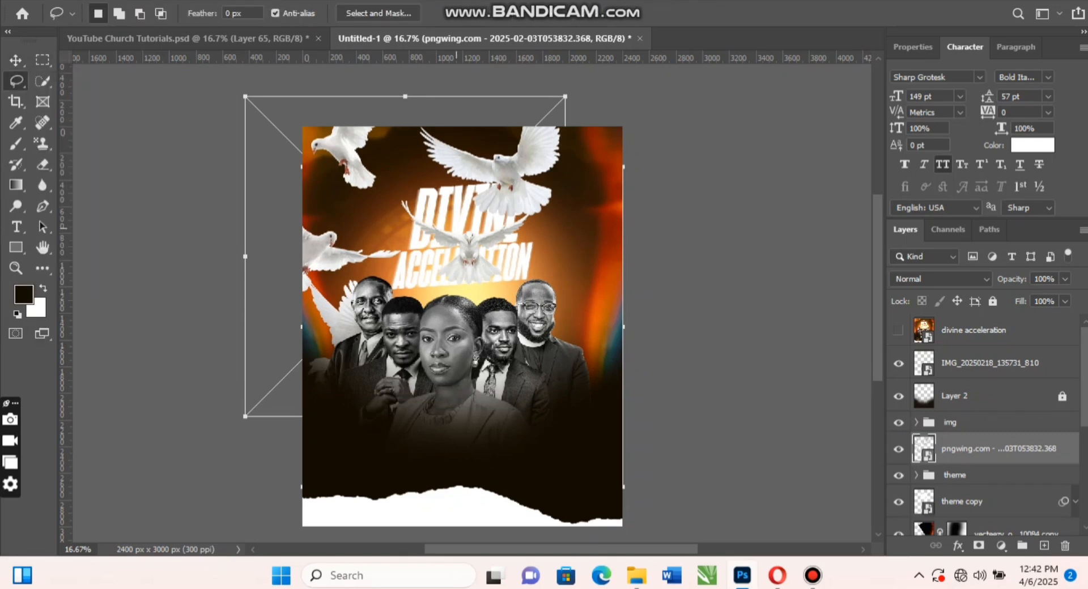
pyautogui.moveTo(531, 263)
pyautogui.mouseDown()
pyautogui.moveTo(474, 300)
pyautogui.moveTo(415, 286)
pyautogui.moveTo(392, 201)
pyautogui.moveTo(474, 223)
pyautogui.moveTo(522, 214)
pyautogui.moveTo(537, 233)
pyautogui.mouseUp()
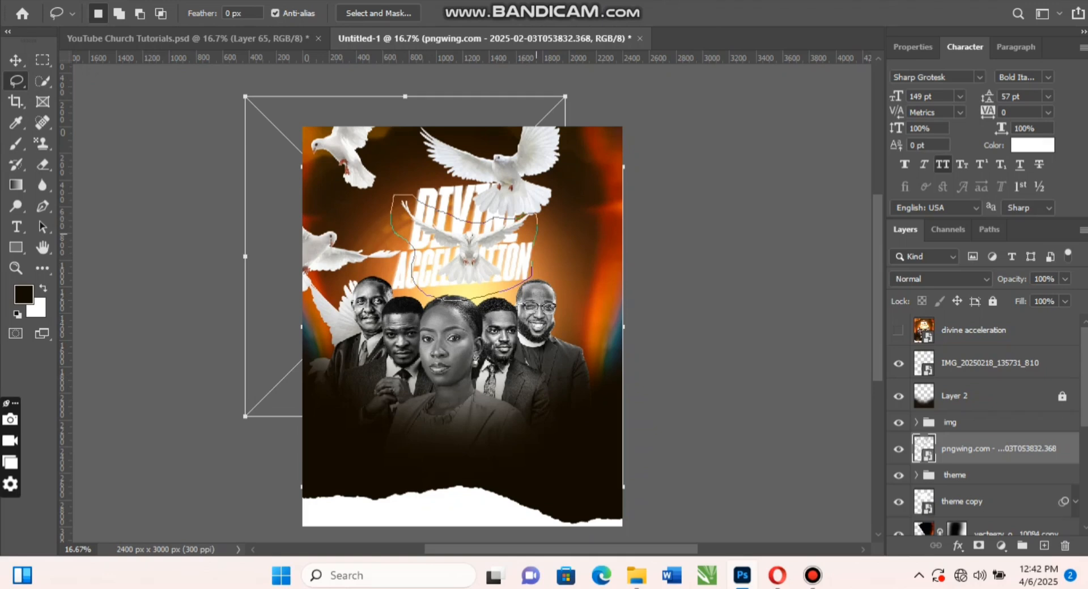
pyautogui.moveTo(538, 280); pyautogui.dragTo(538, 280)
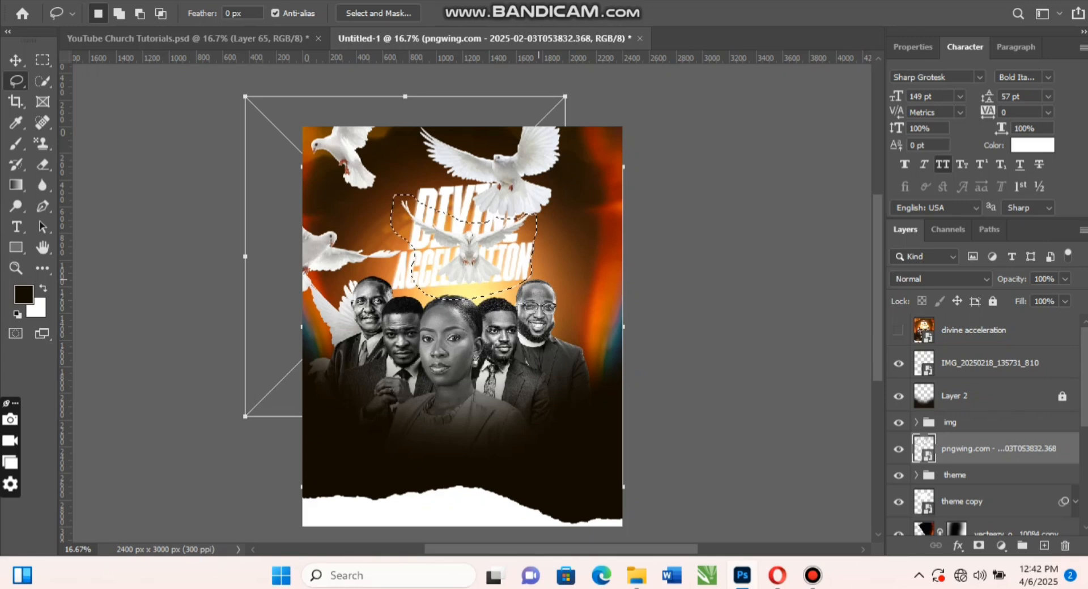
pyautogui.hotkey('ctrl', 'j')
pyautogui.press('v')
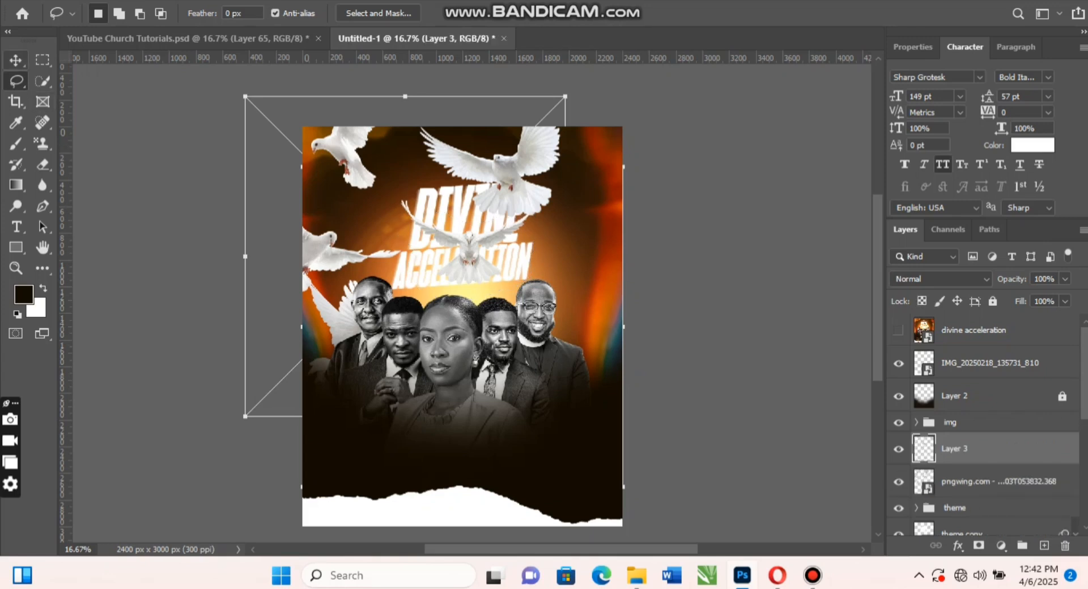
pyautogui.click(997, 481)
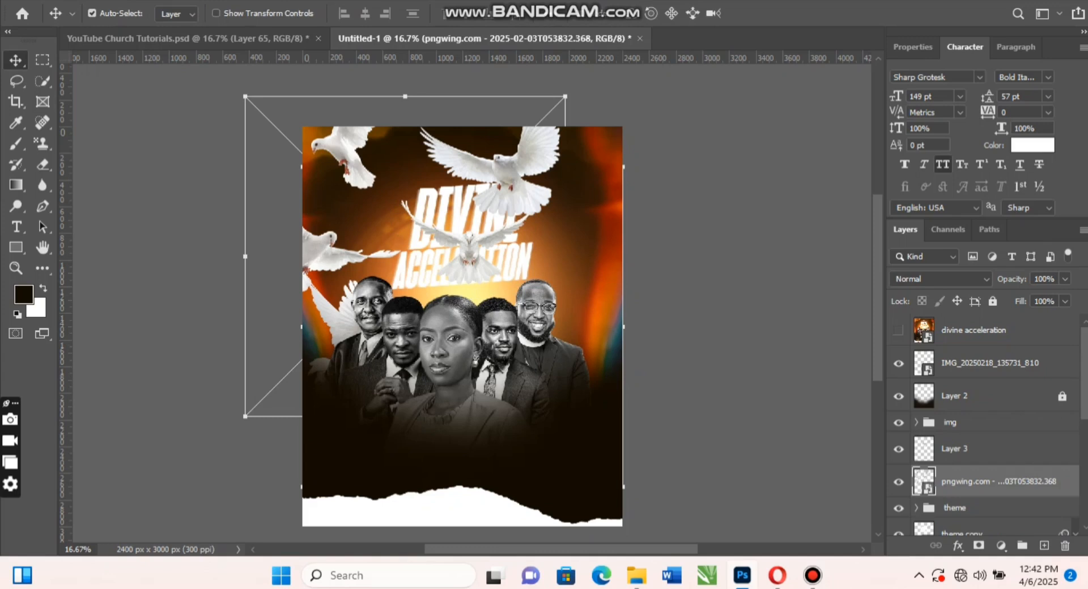
pyautogui.click(1065, 545)
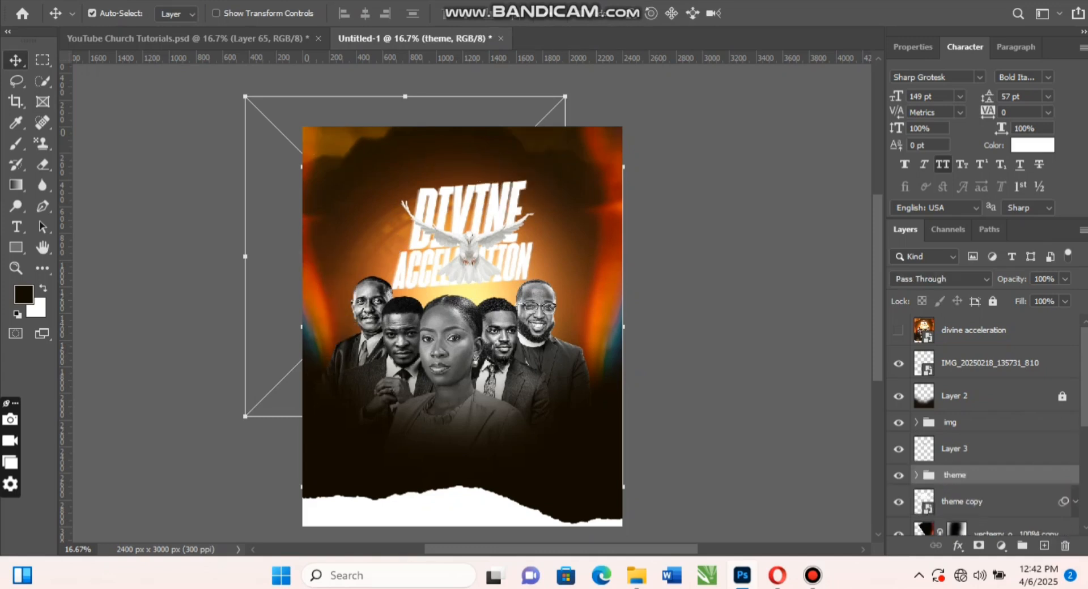
# Add a layer mask to the dove and paint away the stray remnant by its right wingtip with a smaller, 100% hard round brush.
pyautogui.click(997, 449)
pyautogui.click(978, 546)
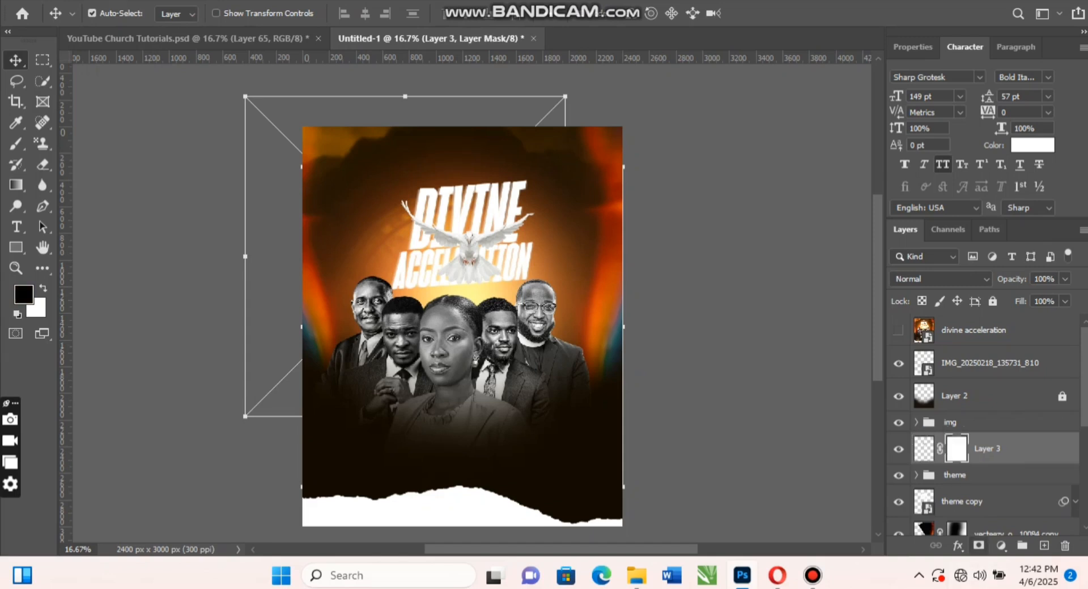
pyautogui.click(16, 143)
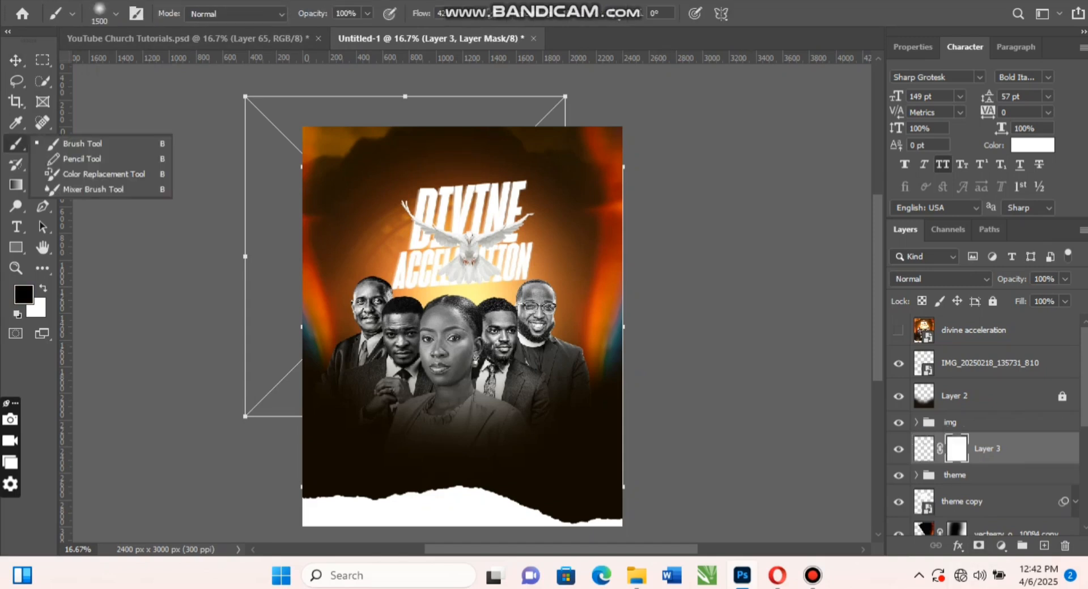
pyautogui.click(77, 144)
pyautogui.click(115, 13)
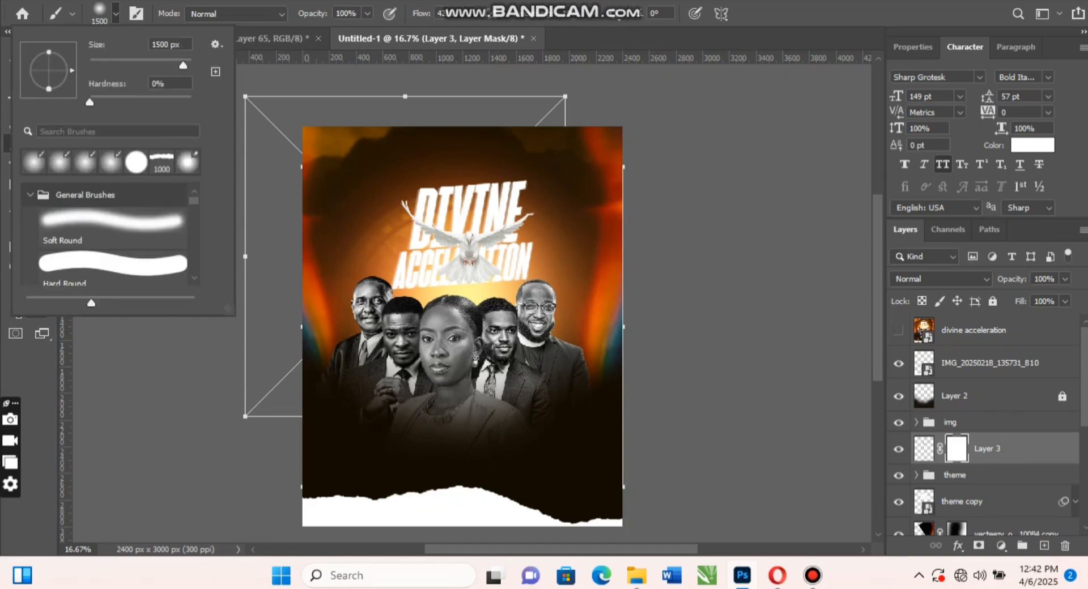
pyautogui.click(136, 162)
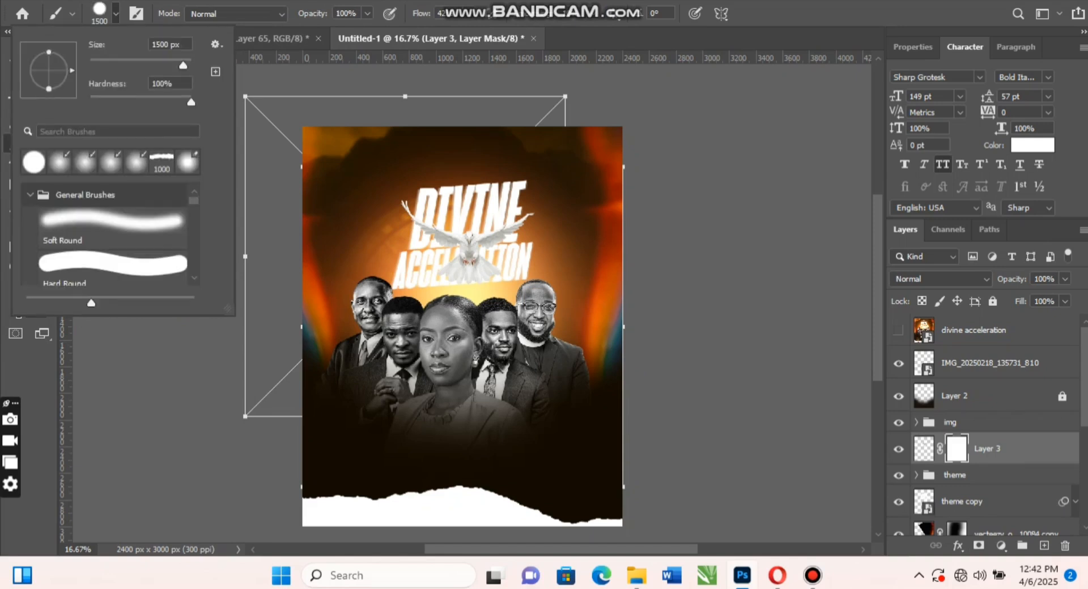
pyautogui.press('Return')
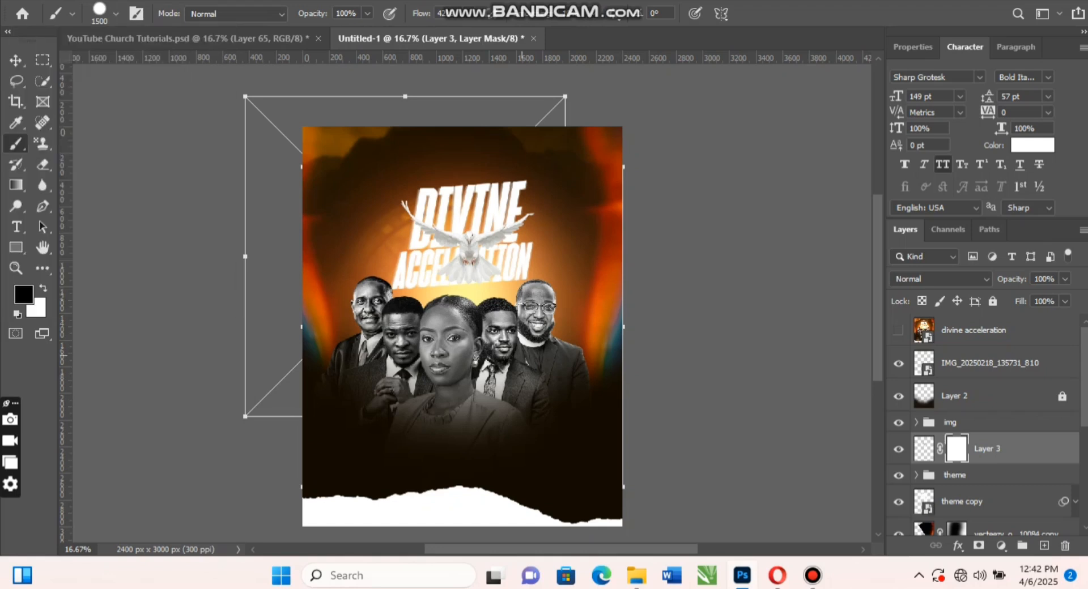
pyautogui.press('[')
pyautogui.press('[')
pyautogui.press('[')
pyautogui.press('[')
pyautogui.press('[')
pyautogui.press('[')
pyautogui.hotkey('shift', '1')
pyautogui.press('v')
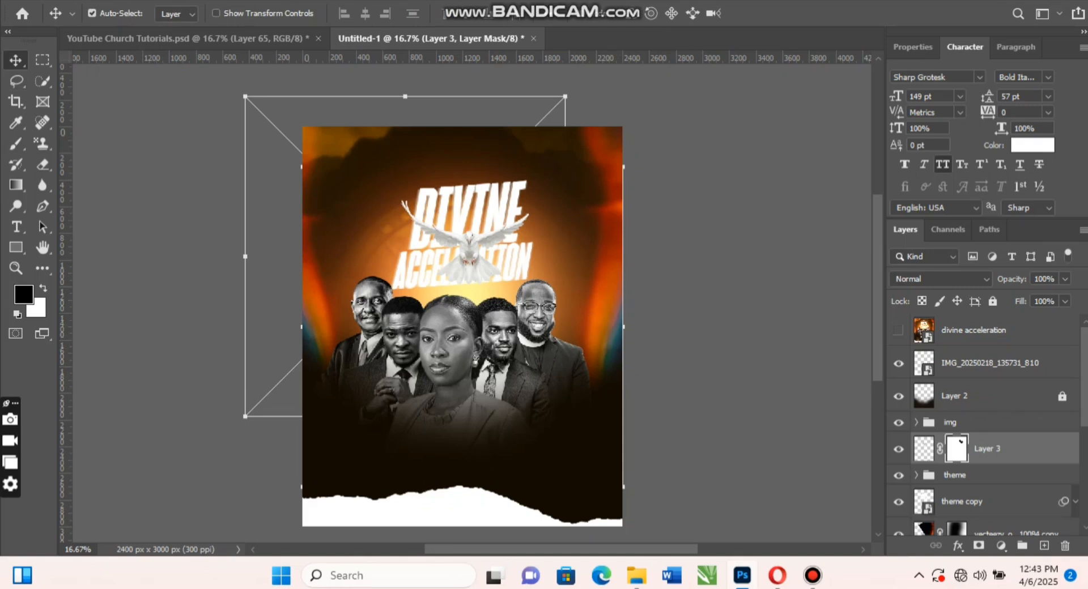
# Group the theme group with its blurred theme copy and scale the new group proportionally to about 113%.
pyautogui.click(986, 475)
pyautogui.keyDown('ctrl'); pyautogui.click(986, 501); pyautogui.keyUp('ctrl')
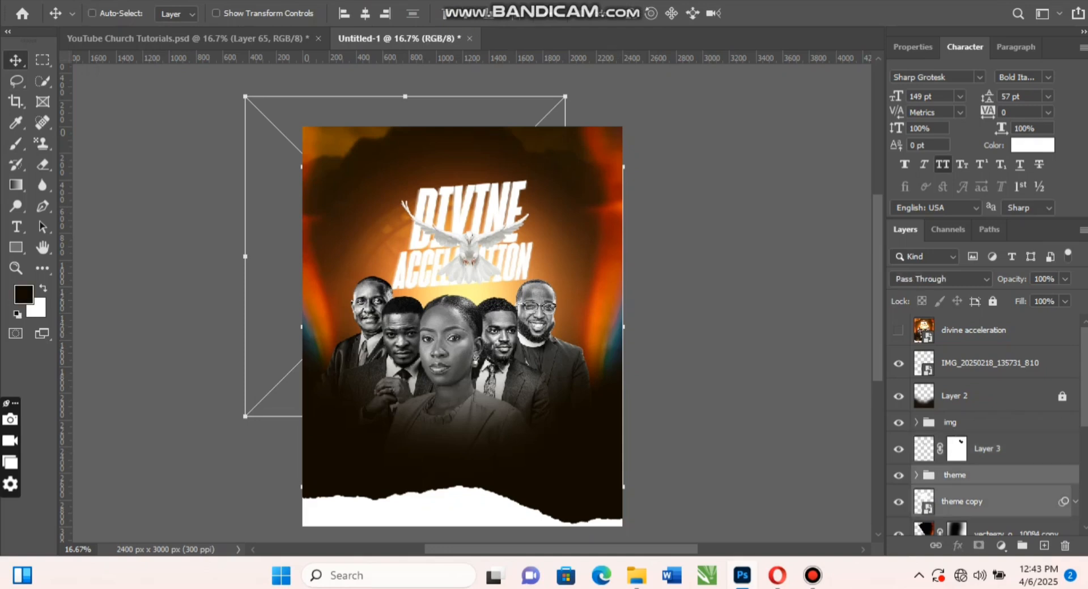
pyautogui.hotkey('ctrl', 'g')
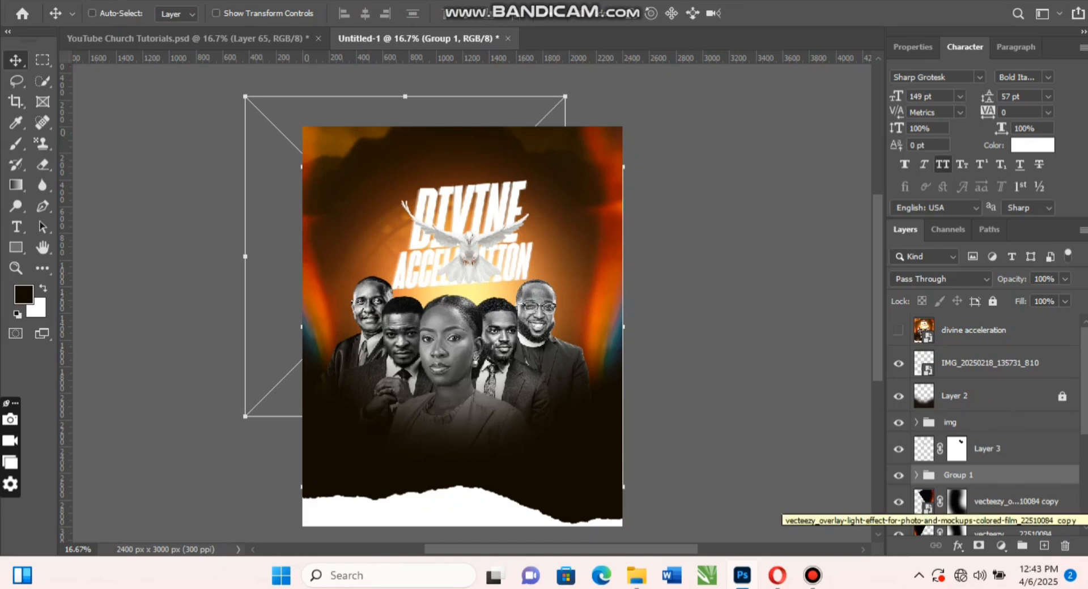
pyautogui.hotkey('ctrl', 't')
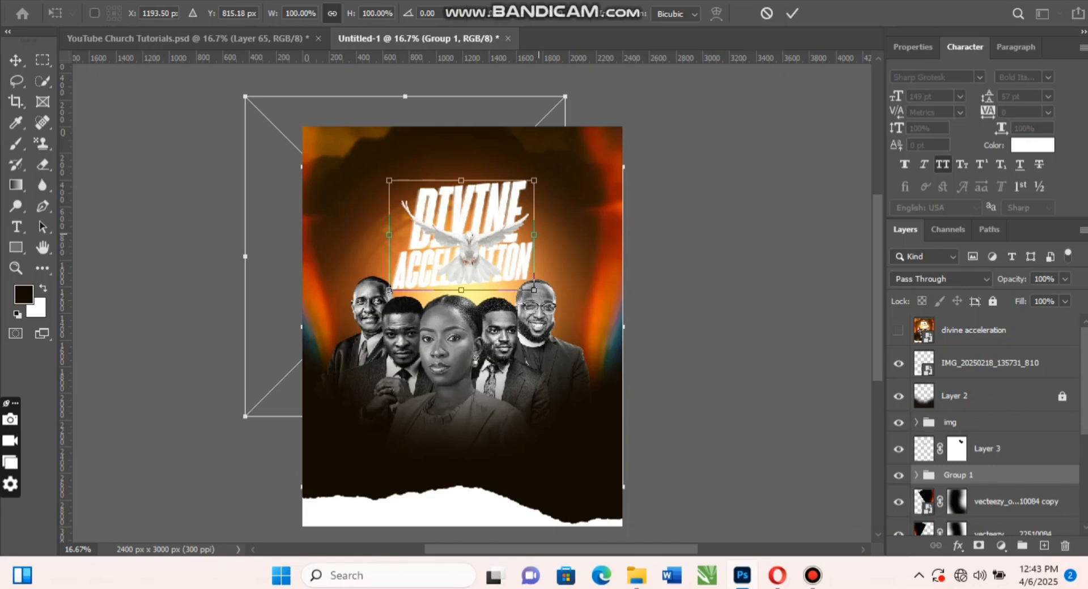
pyautogui.moveTo(534, 180)
pyautogui.mouseDown()
pyautogui.moveTo(552, 167)
pyautogui.moveTo(535, 180)
pyautogui.moveTo(543, 172)
pyautogui.mouseUp()
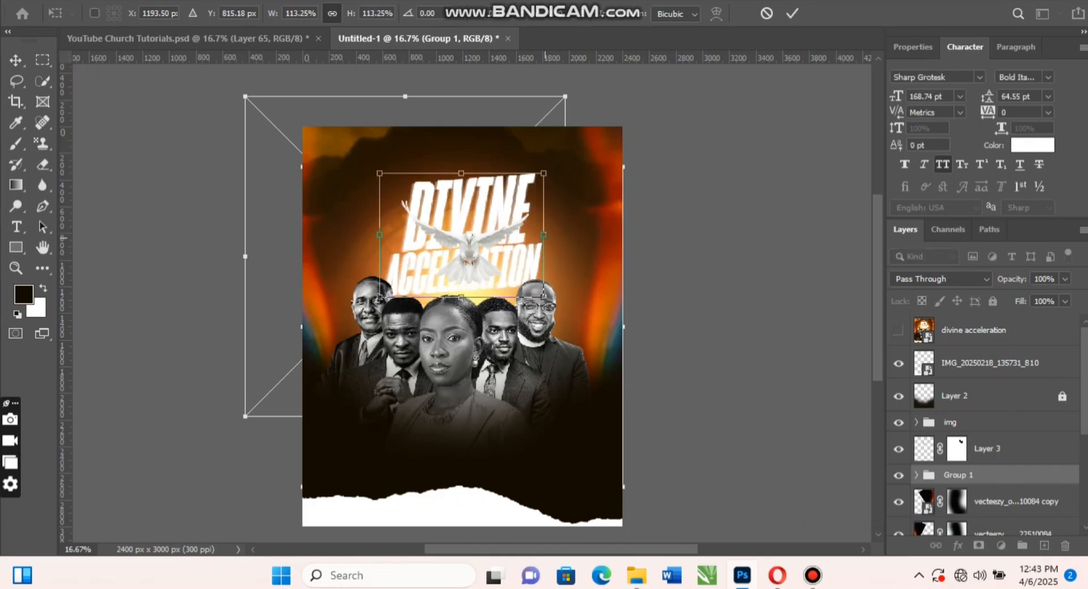
pyautogui.press('Return')
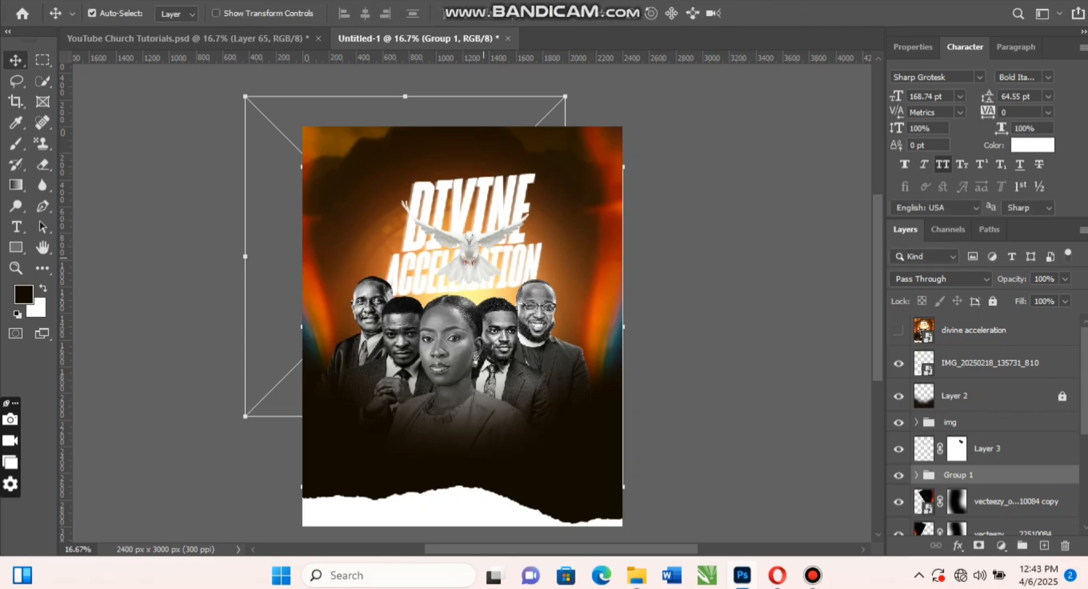
# Scale the dove over the title proportionally down to about 82%.
pyautogui.click(469, 245)
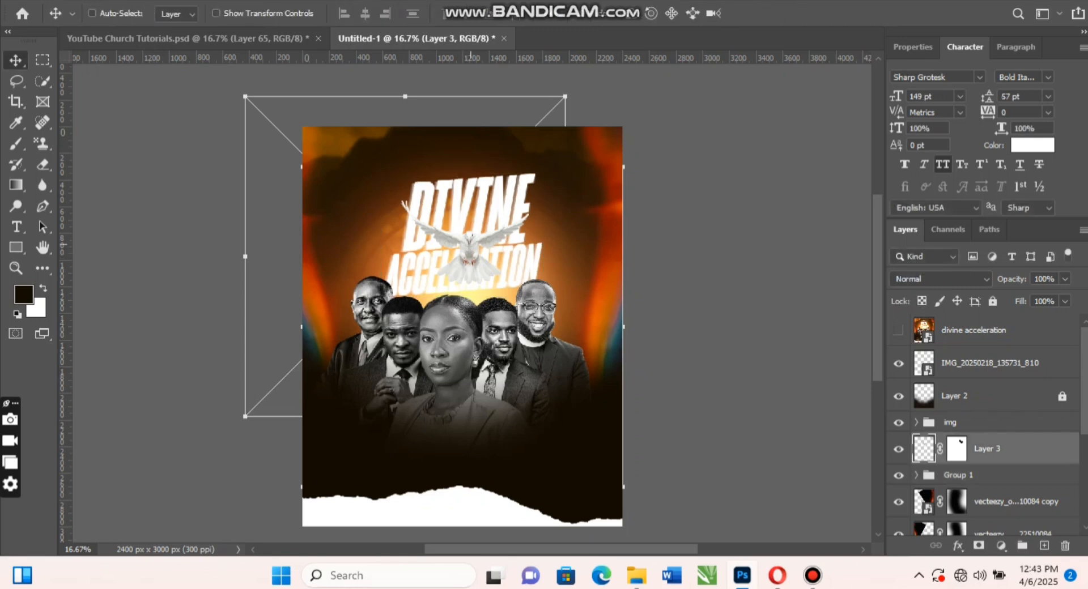
pyautogui.hotkey('ctrl', 't')
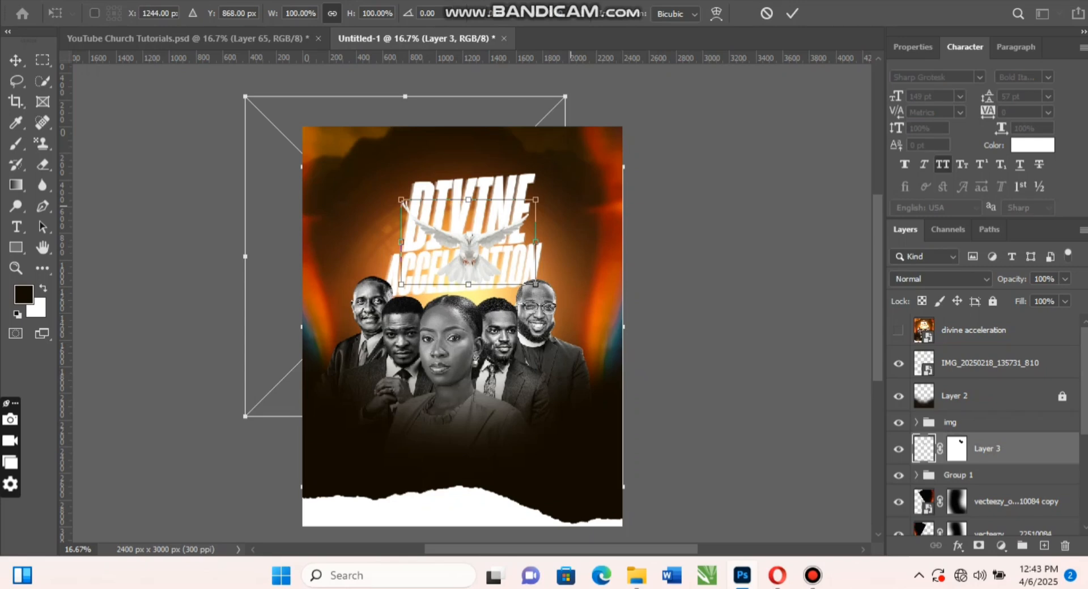
pyautogui.moveTo(536, 200); pyautogui.dragTo(522, 207)
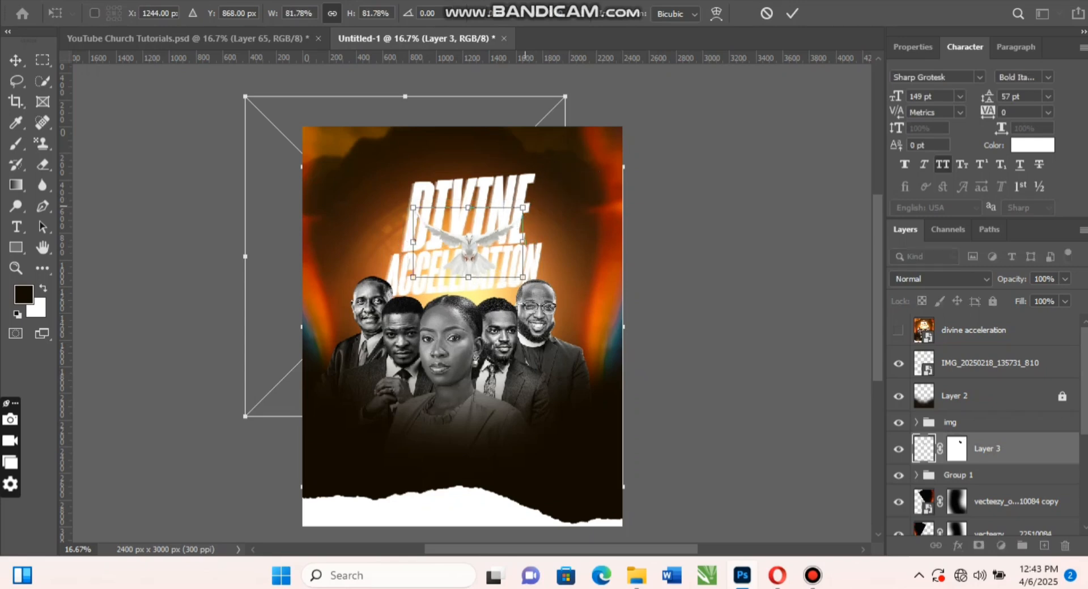
pyautogui.press('Return')
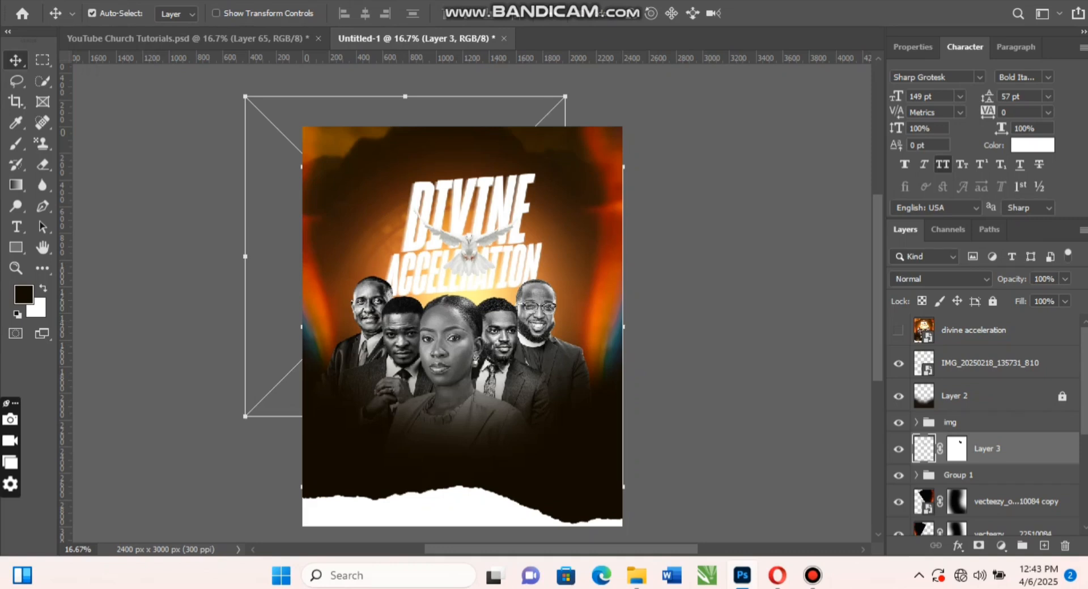
# Nudge the title group slightly lower and compare the layout with the divine acceleration reference layer, leaving that layer hidden.
pyautogui.click(957, 474)
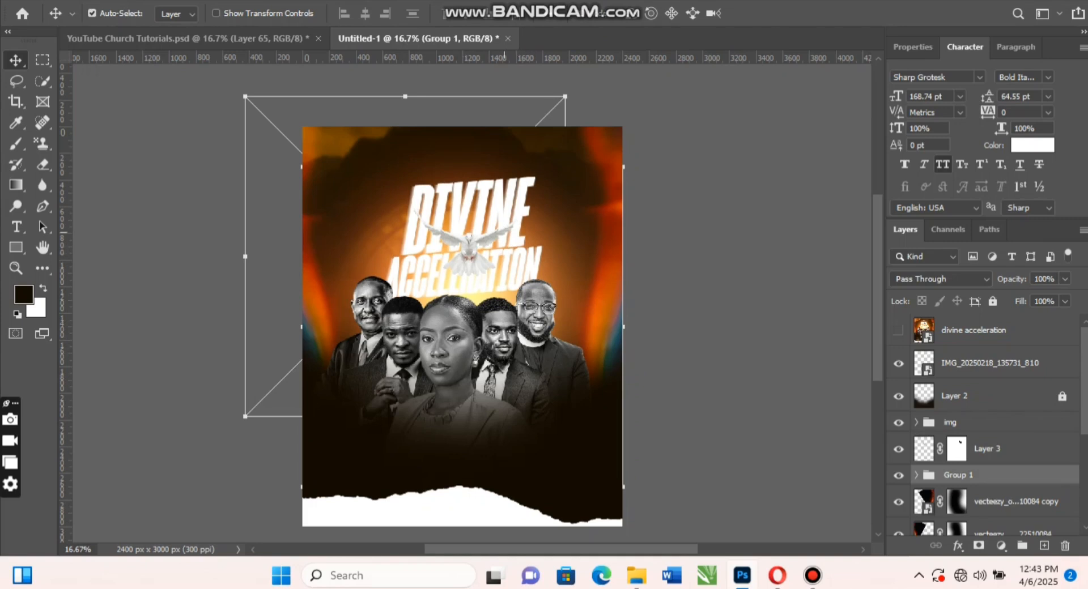
pyautogui.click(987, 448)
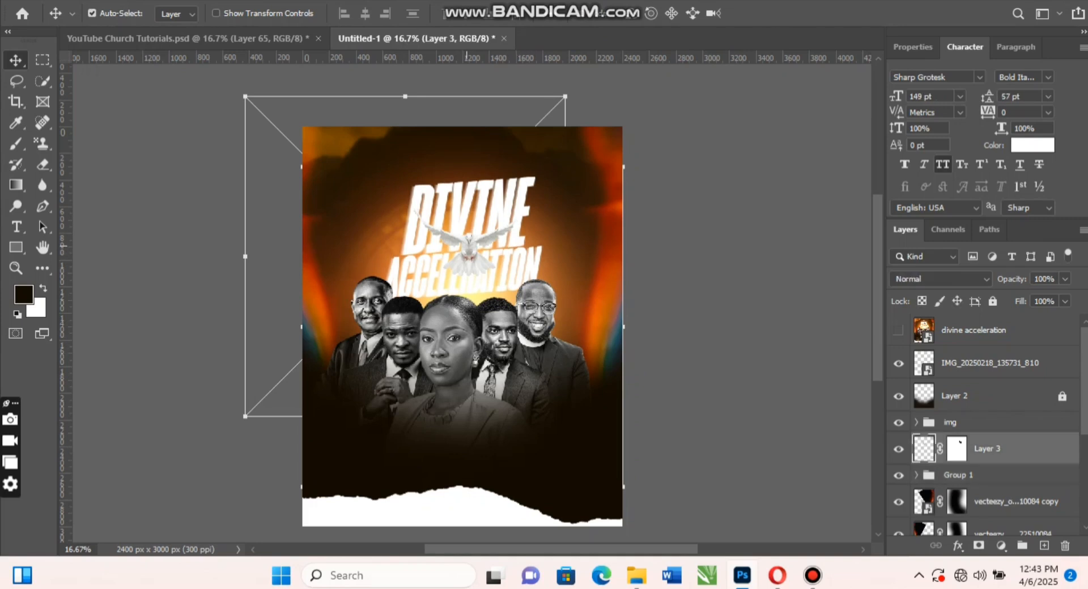
pyautogui.click(898, 329)
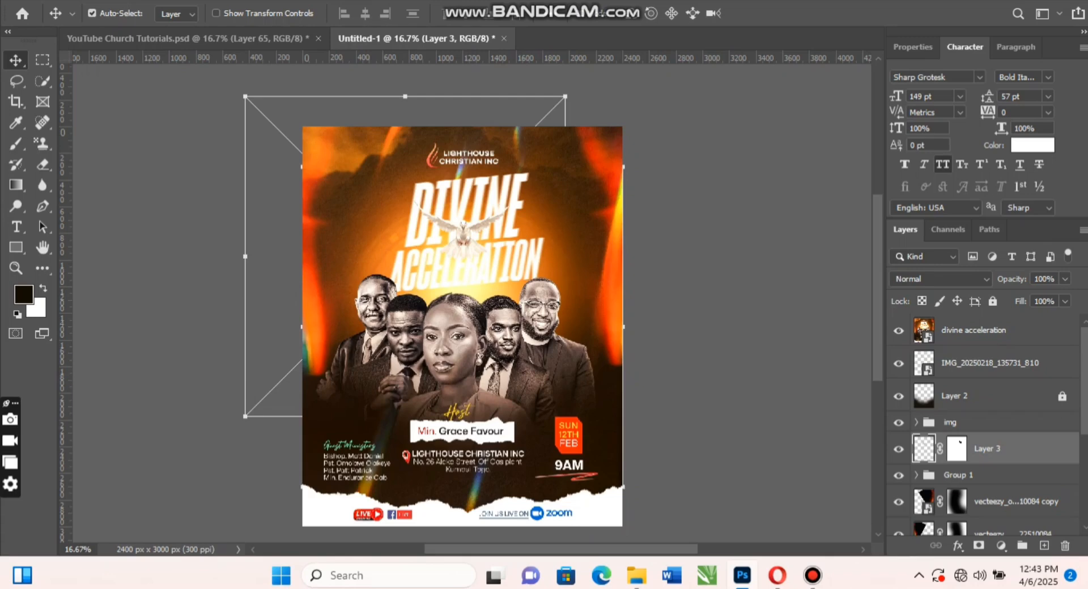
pyautogui.click(897, 330)
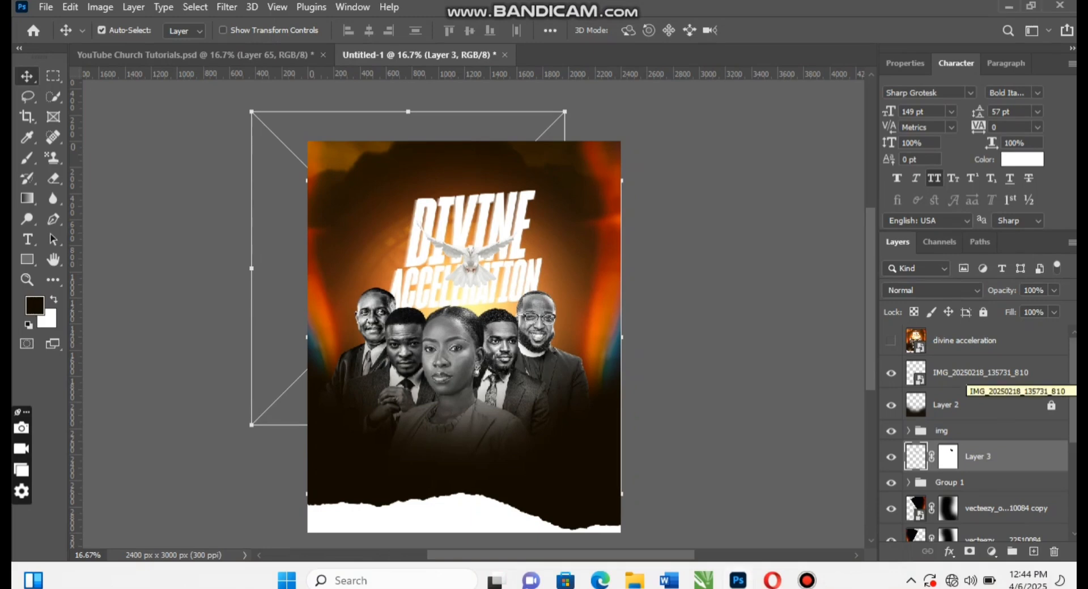
# Hide Layer 65 in YouTube Church Tutorials.psd and copy its host group into Untitled-1 above the torn-paper layer, below the woman's portrait.
pyautogui.click(963, 376)
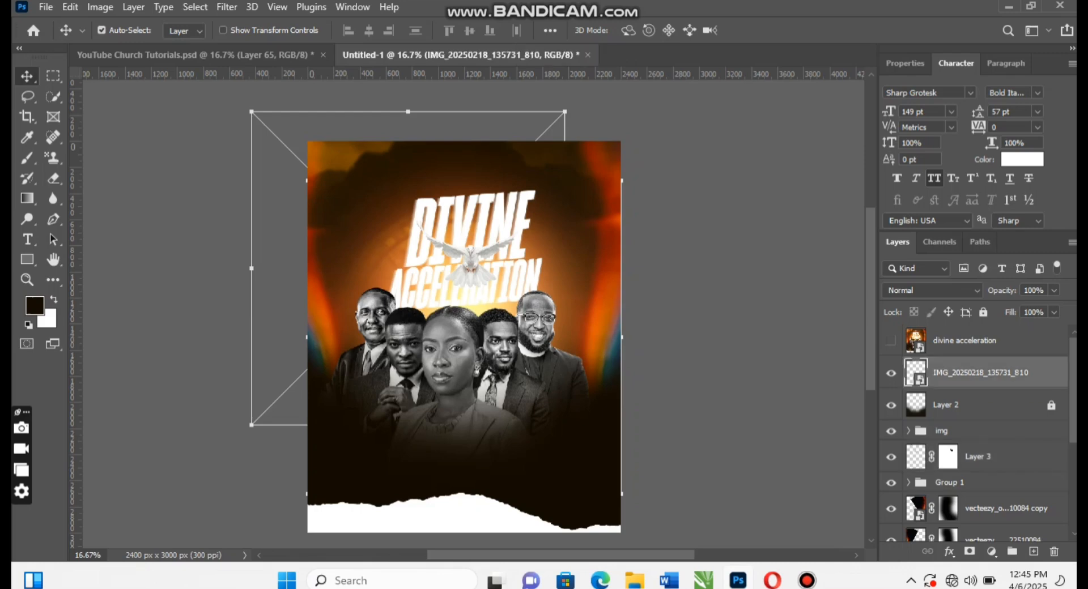
pyautogui.click(232, 55)
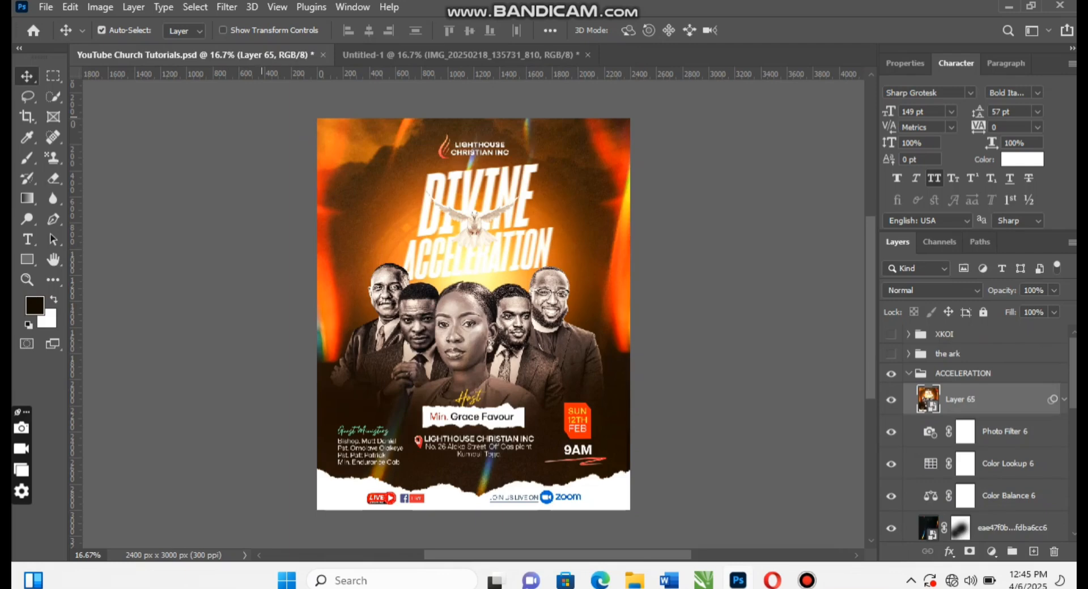
pyautogui.click(891, 399)
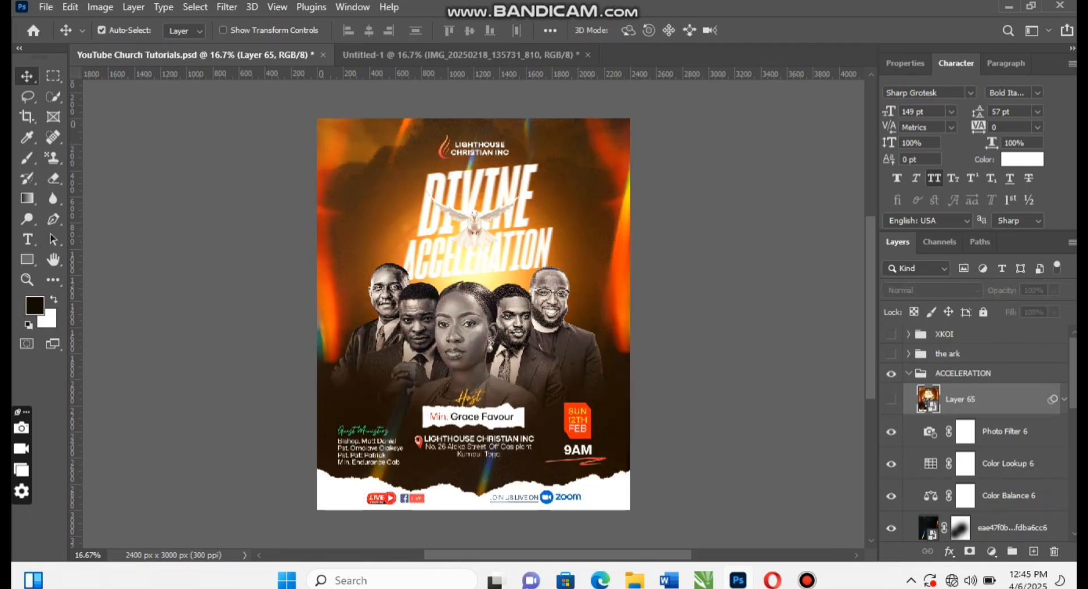
pyautogui.scroll(-5, 975, 431)
pyautogui.scroll(-1, 975, 431)
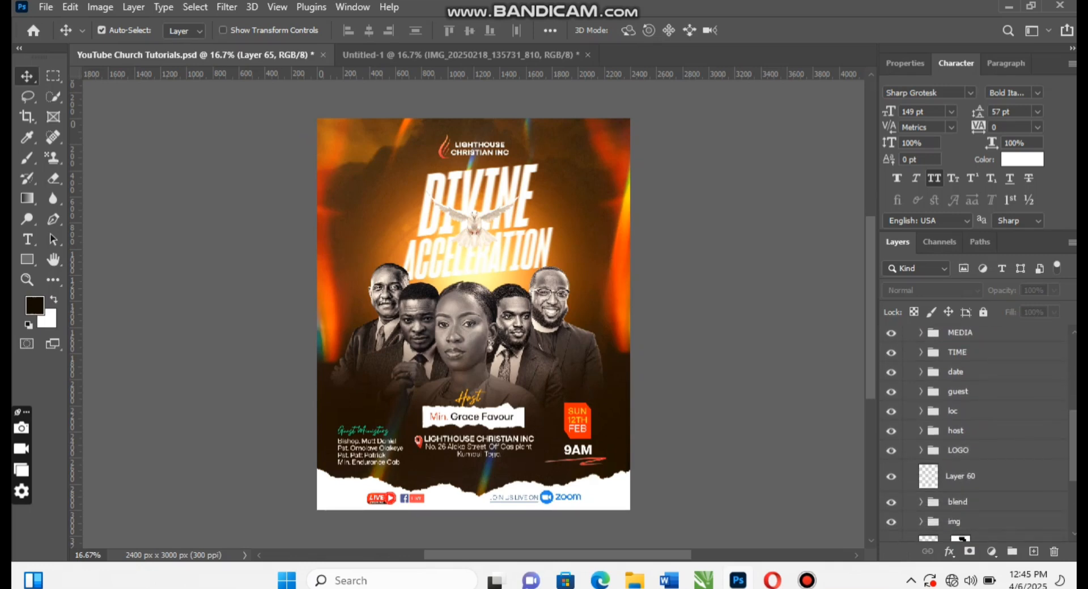
pyautogui.click(975, 431)
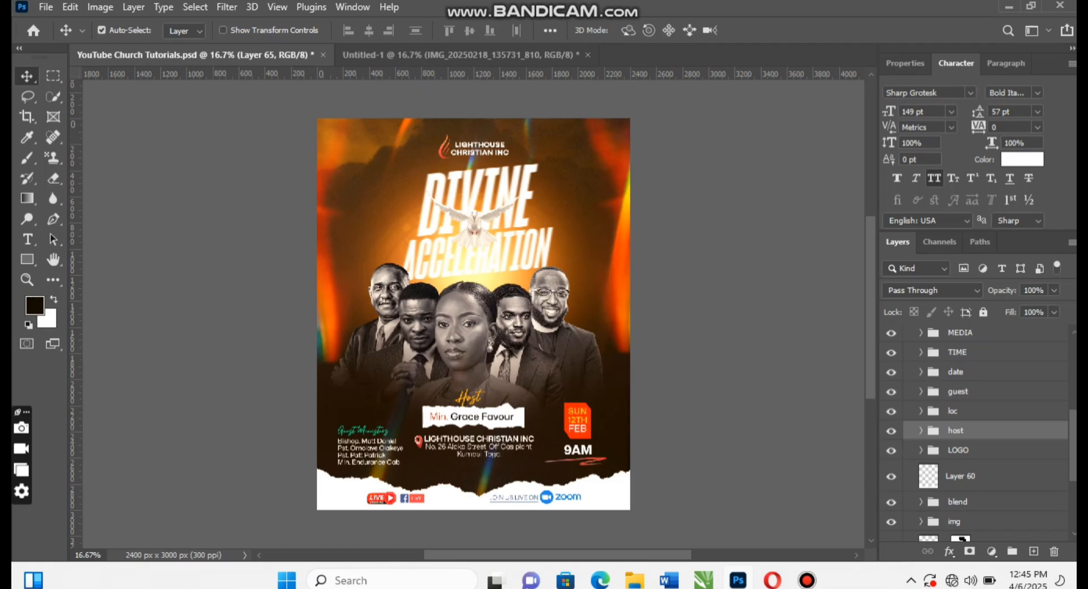
pyautogui.doubleClick(997, 430)
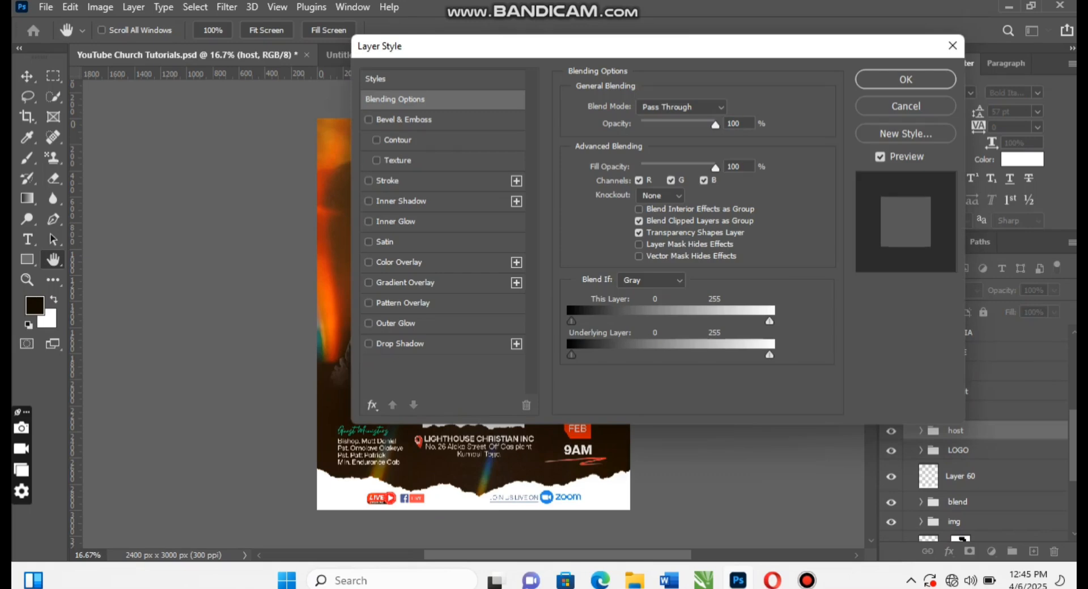
pyautogui.press('Escape')
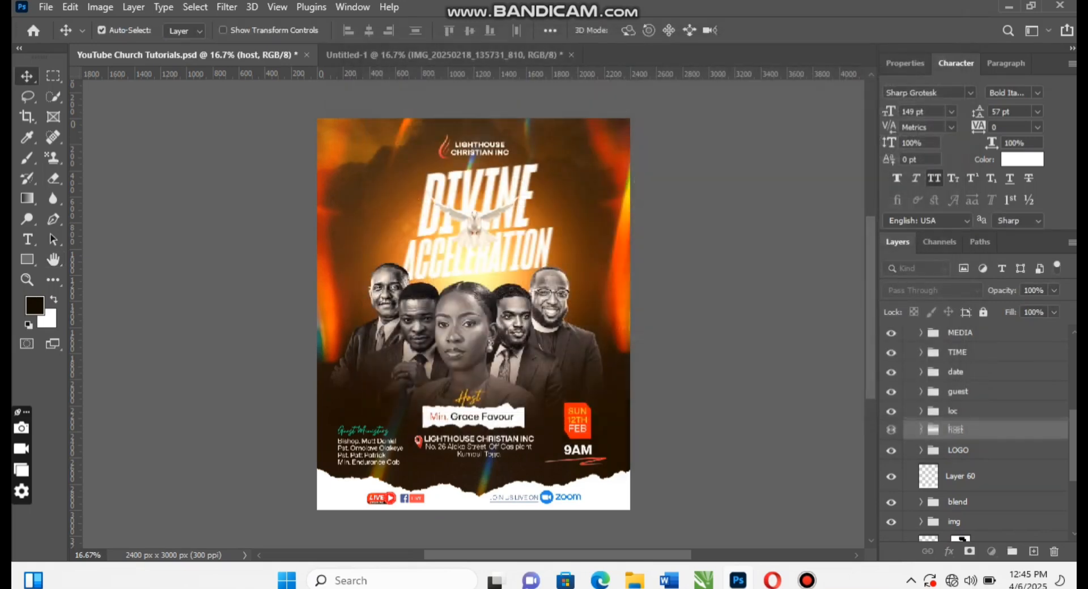
pyautogui.moveTo(955, 431); pyautogui.dragTo(418, 427)
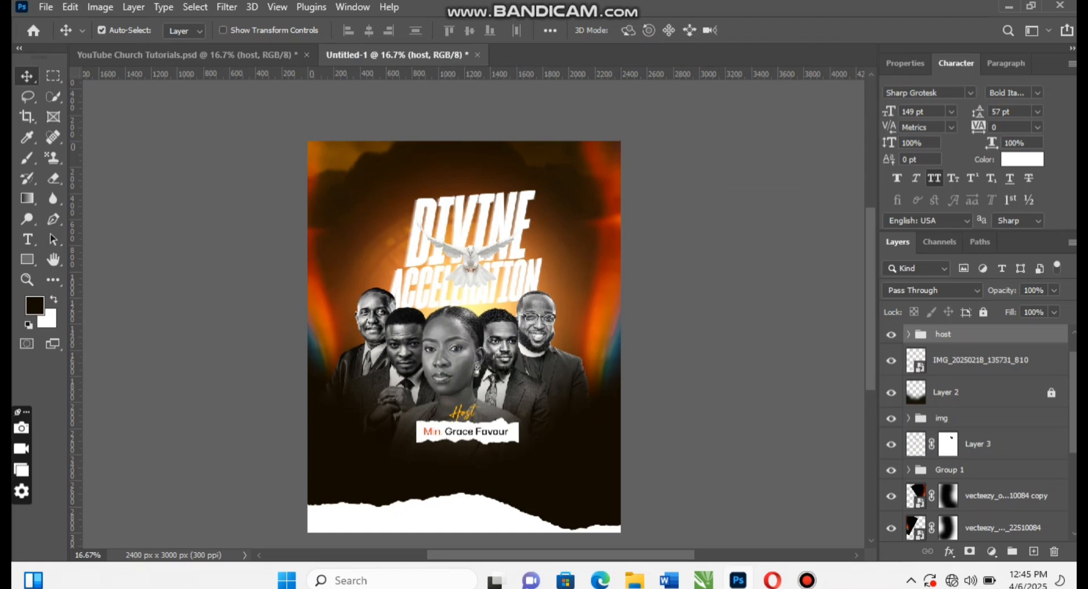
# Centre the host group horizontally on the canvas by aligning it with the Background layer.
pyautogui.scroll(1, 973, 433)
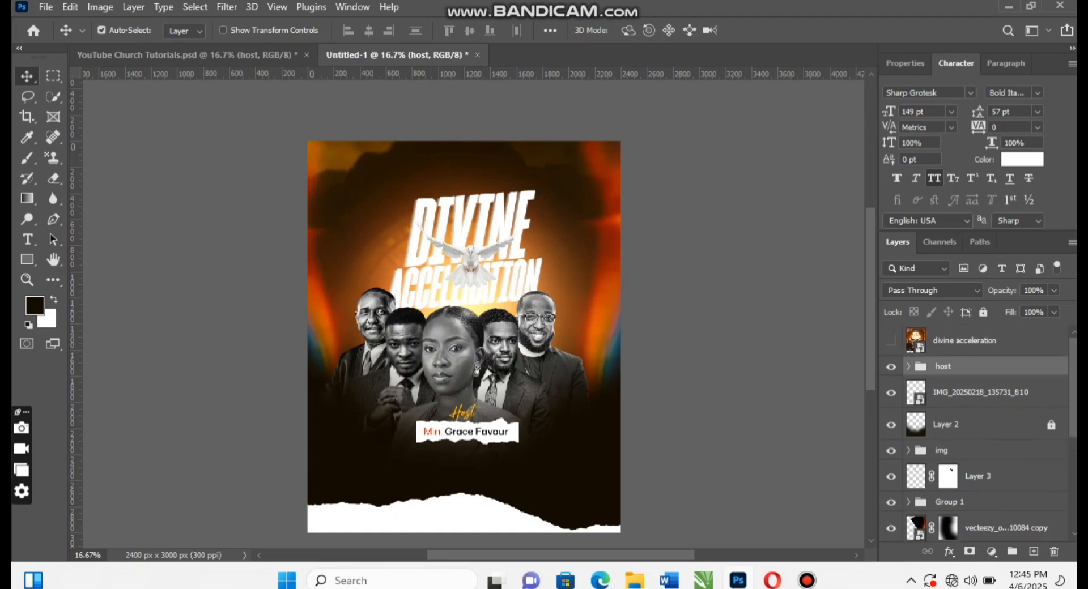
pyautogui.scroll(-5, 973, 434)
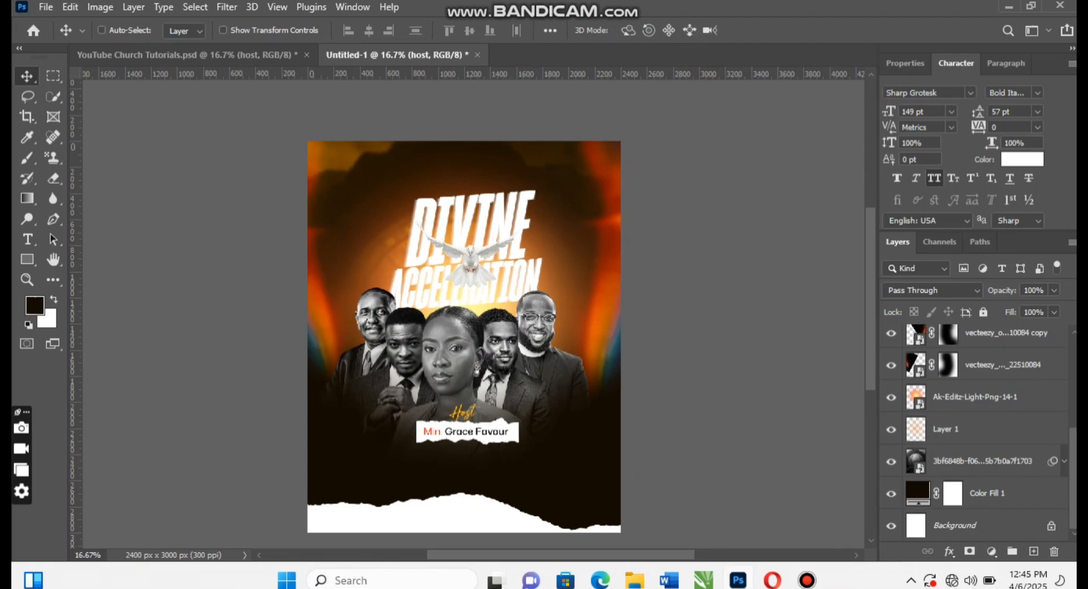
pyautogui.keyDown('ctrl'); pyautogui.click(972, 525); pyautogui.keyUp('ctrl')
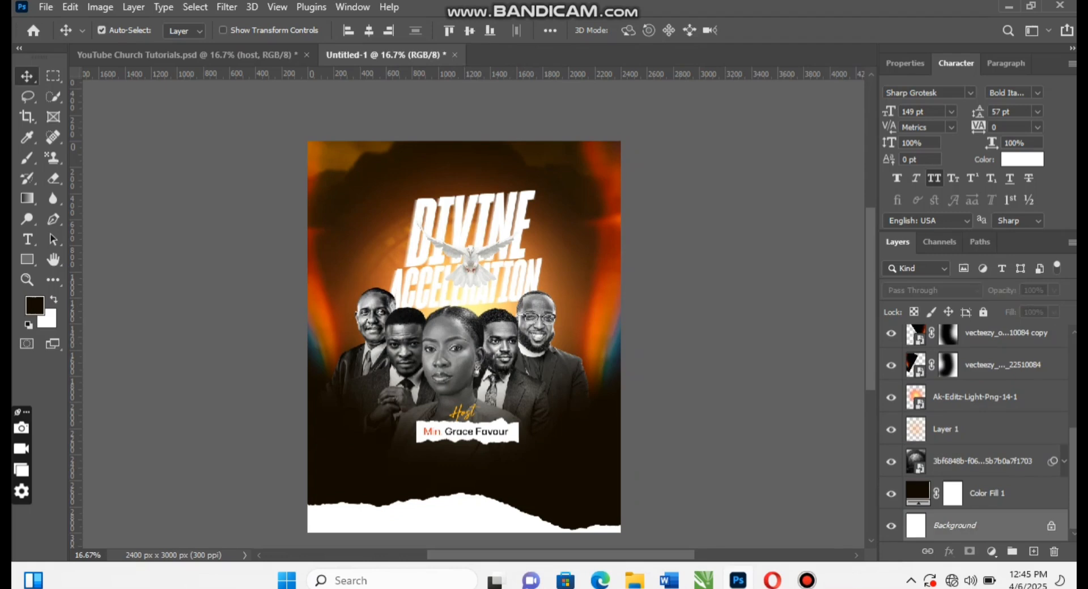
pyautogui.click(369, 30)
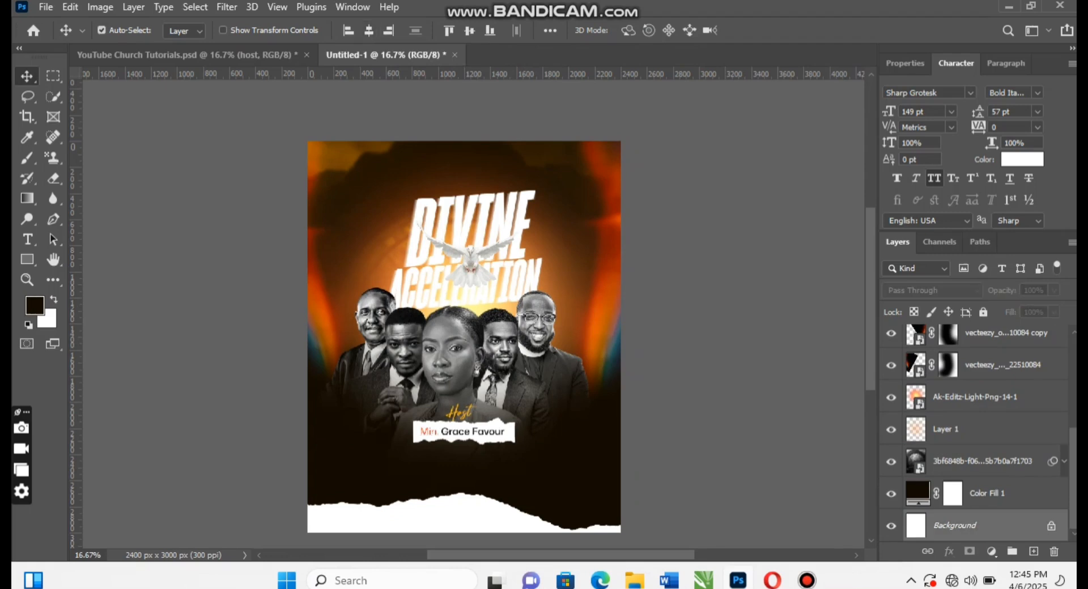
# Compare with the source flyer, then scale the torn-paper layer to about 178.5% and reposition it across the canvas's lower edge.
pyautogui.hotkey('ctrl', 'Tab')
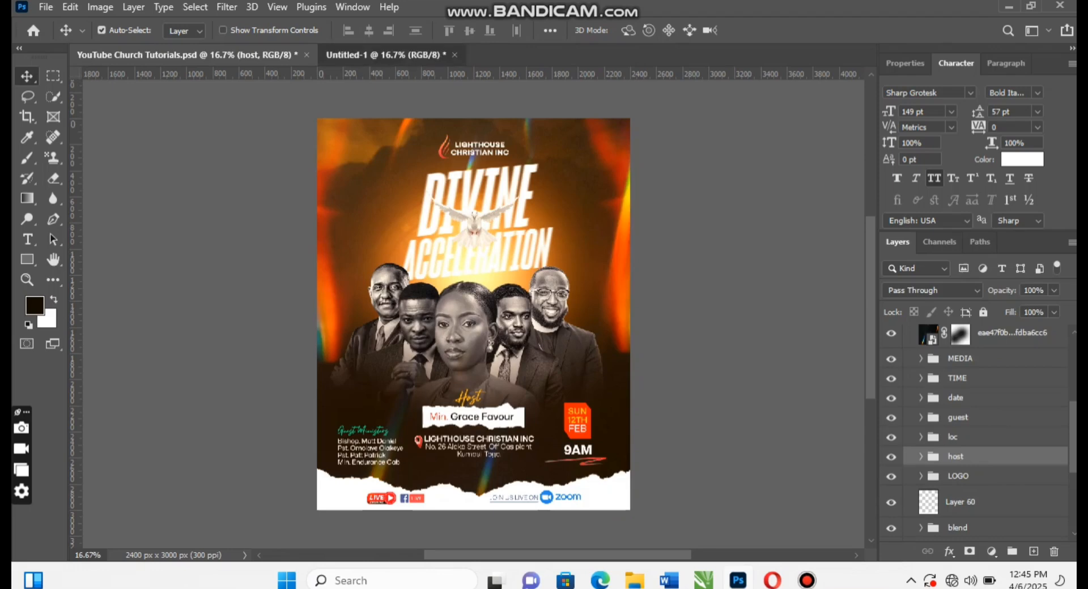
pyautogui.hotkey('ctrl', 'Tab')
pyautogui.moveTo(470, 507); pyautogui.dragTo(495, 510)
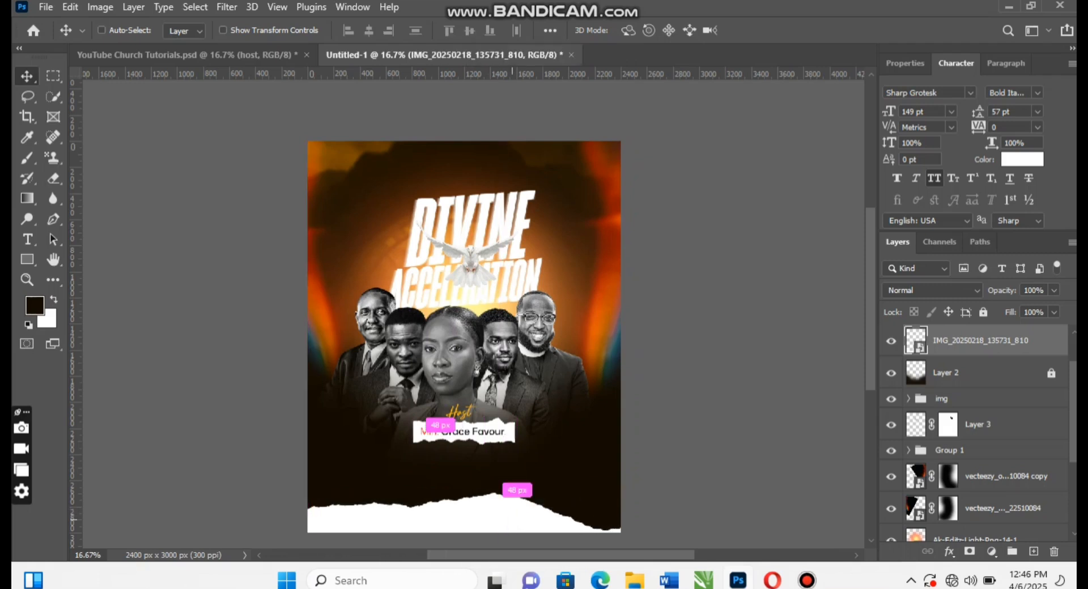
pyautogui.hotkey('ctrl', 't')
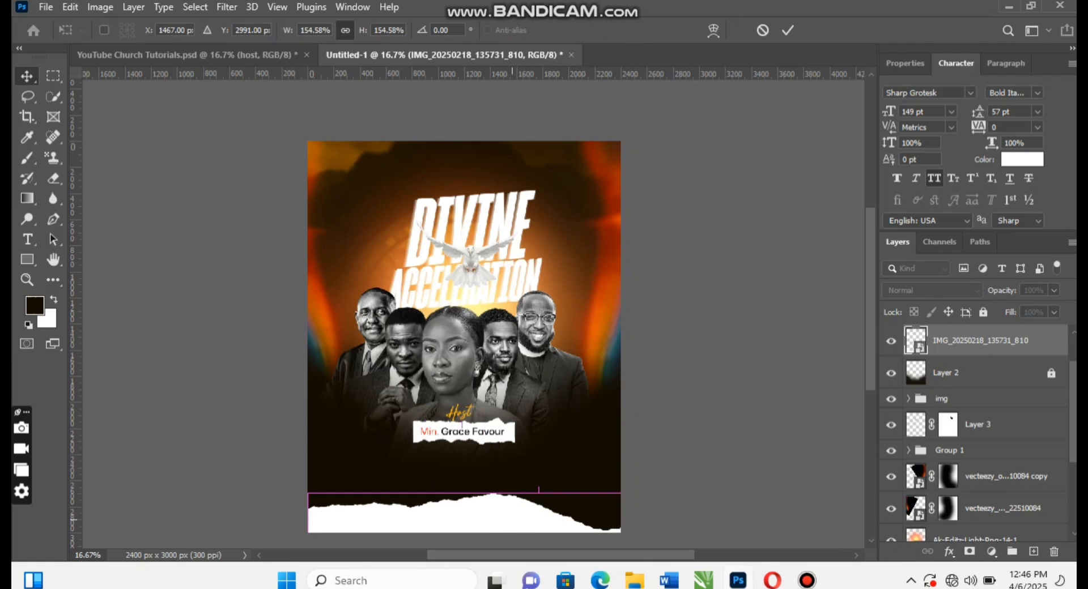
pyautogui.moveTo(538, 490); pyautogui.dragTo(476, 475)
pyautogui.moveTo(583, 474); pyautogui.dragTo(698, 432)
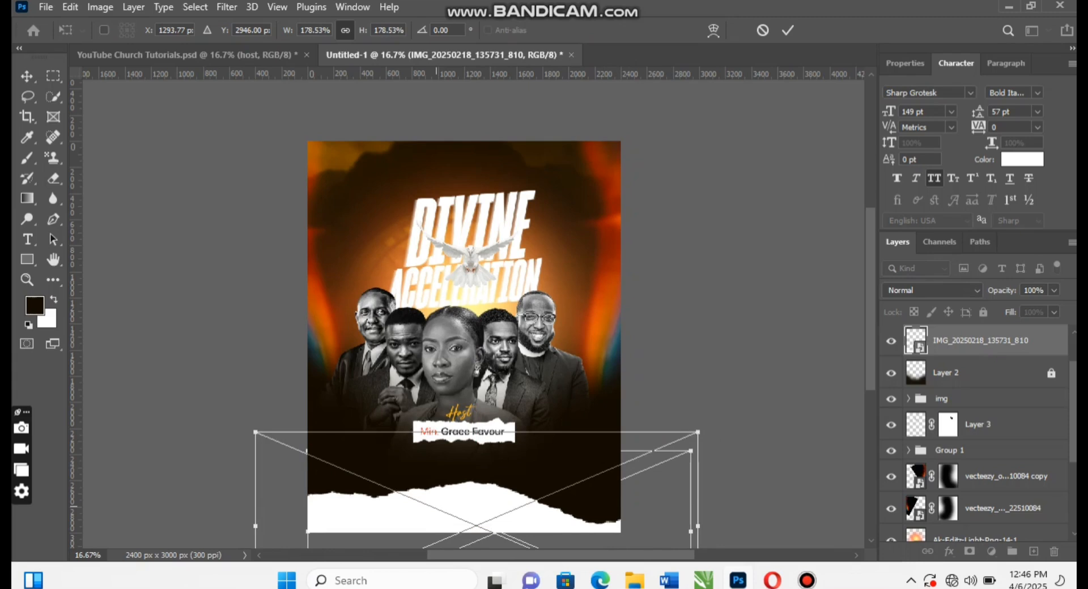
pyautogui.moveTo(437, 502); pyautogui.dragTo(484, 510)
pyautogui.press('Return')
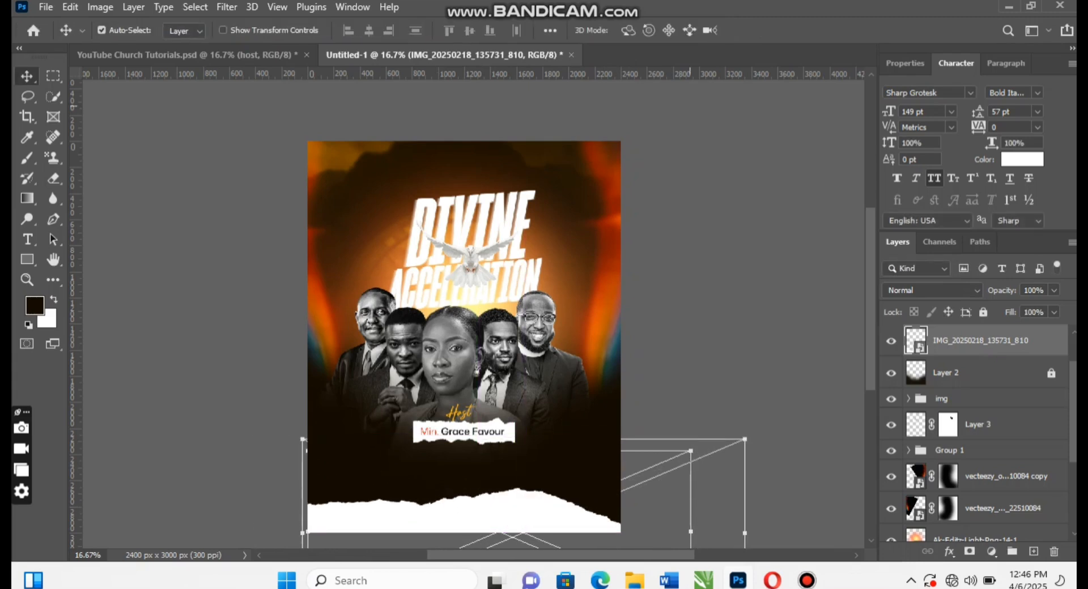
# Copy the TIME, date, guest and loc groups from YouTube Church Tutorials.psd into Untitled-1, below the host name.
pyautogui.hotkey('ctrl', 'Tab')
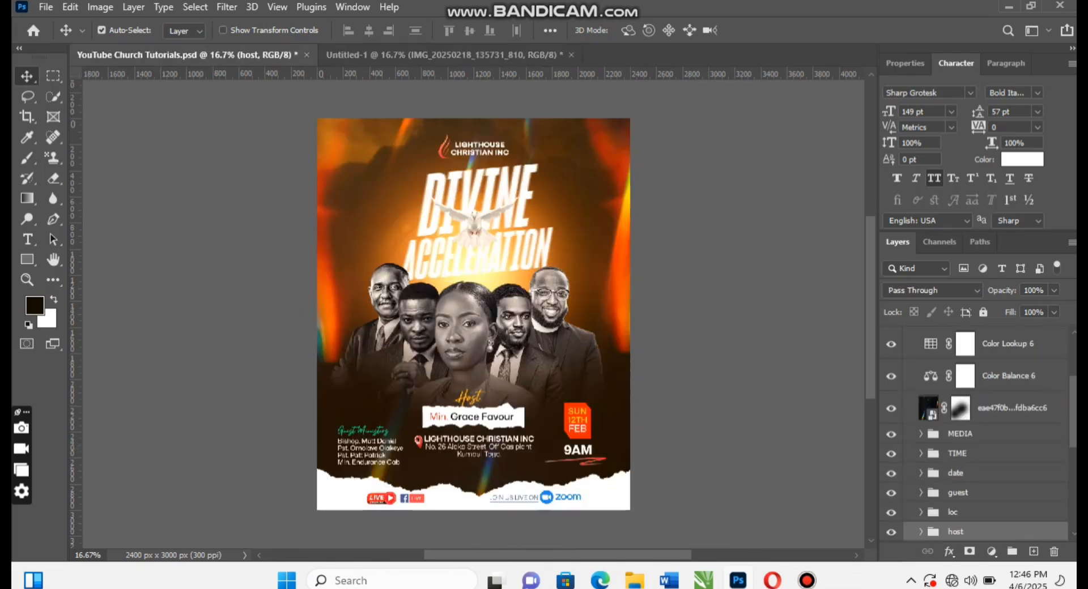
pyautogui.click(984, 512)
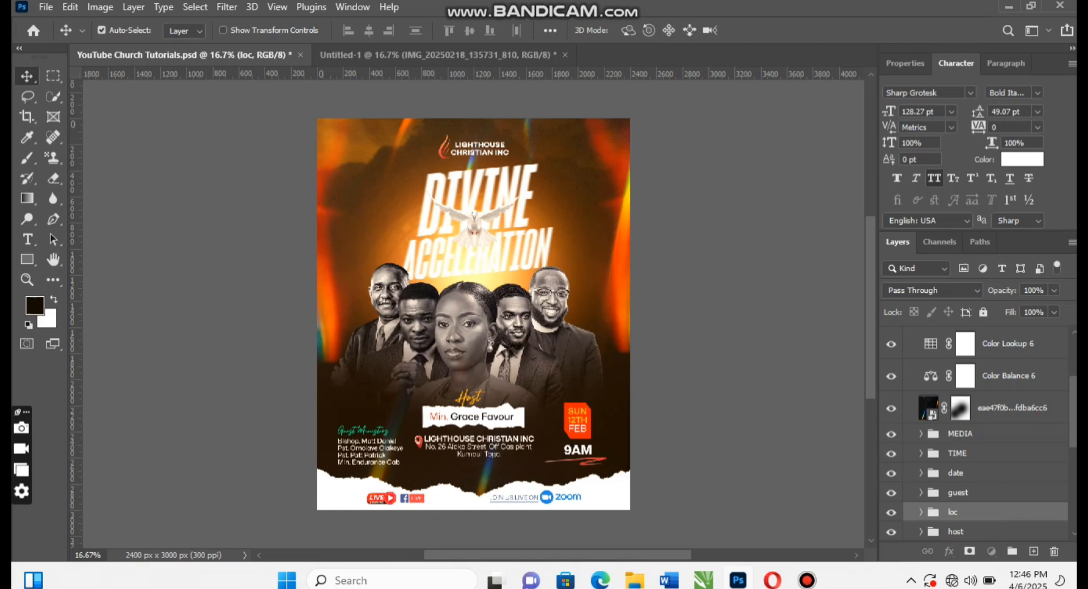
pyautogui.keyDown('shift'); pyautogui.click(956, 473); pyautogui.keyUp('shift')
pyautogui.click(955, 474)
pyautogui.click(958, 493)
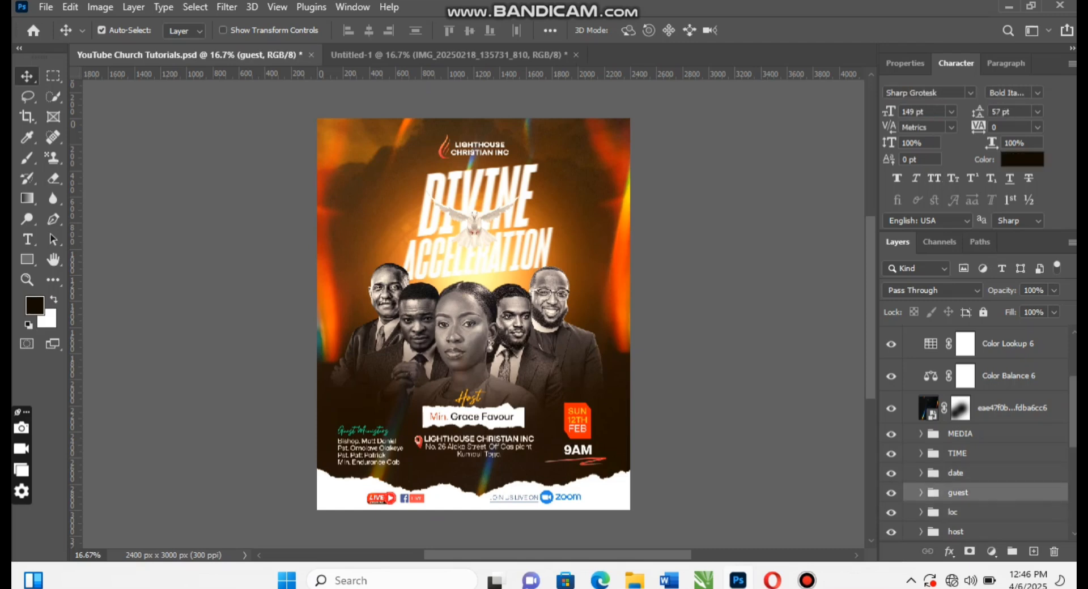
pyautogui.click(955, 473)
pyautogui.keyDown('shift'); pyautogui.click(952, 512); pyautogui.keyUp('shift')
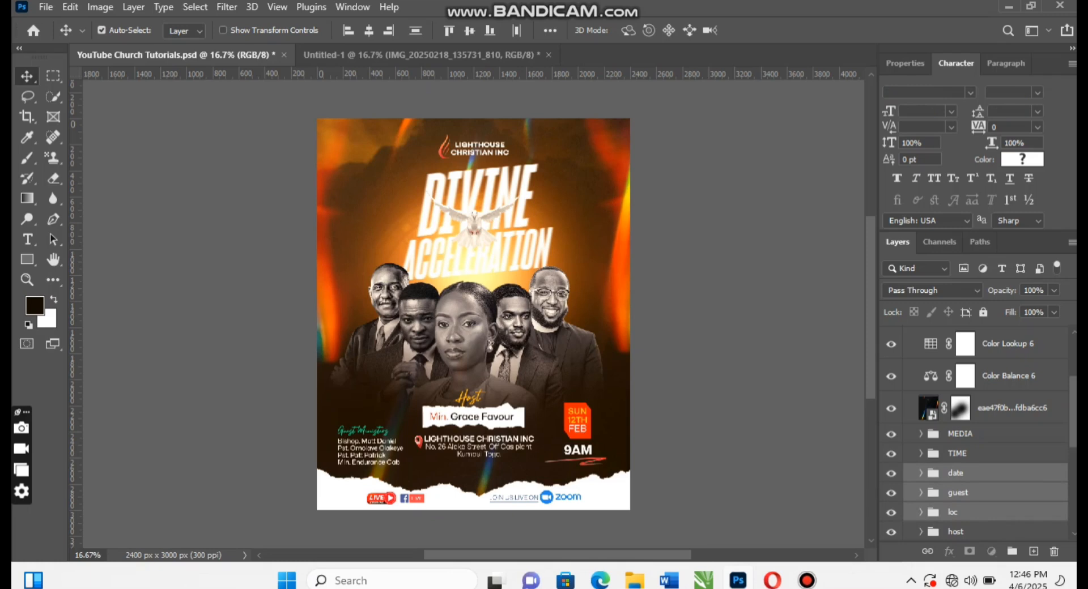
pyautogui.keyDown('ctrl'); pyautogui.click(957, 453); pyautogui.keyUp('ctrl')
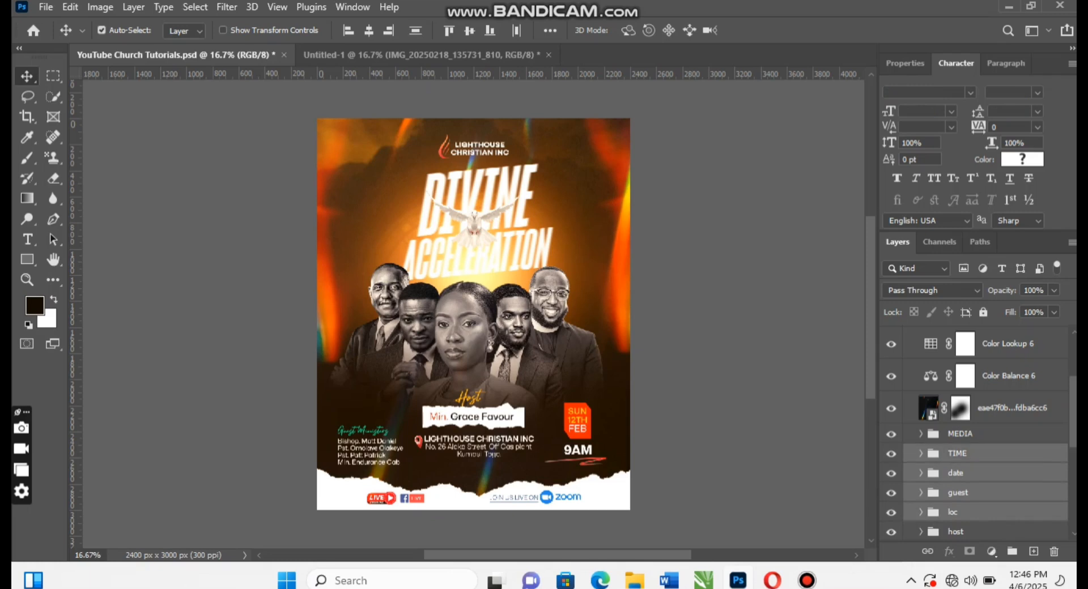
pyautogui.moveTo(957, 493); pyautogui.dragTo(418, 499)
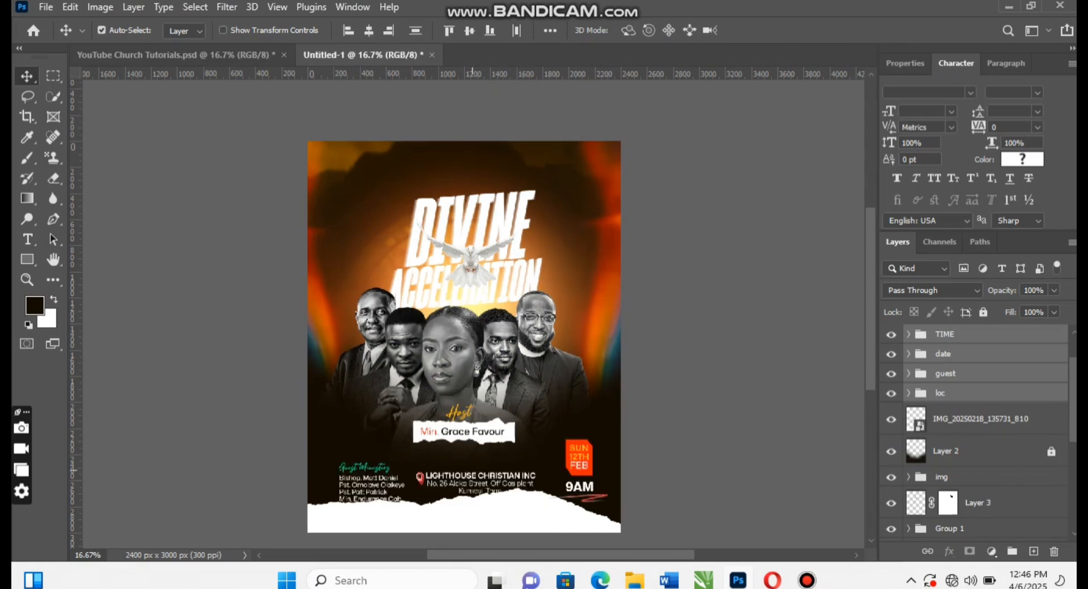
# Nudge the selected TIME, date, guest and loc groups upward until their text clears the torn-paper edge.
pyautogui.hotkey('shift', 'Up')
pyautogui.hotkey('shift', 'Up')
pyautogui.hotkey('shift', 'Up')
pyautogui.hotkey('shift', 'Up')
pyautogui.hotkey('shift', 'Up')
pyautogui.hotkey('shift', 'Up')
pyautogui.hotkey('shift', 'Up')
pyautogui.hotkey('shift', 'Up')
pyautogui.hotkey('shift', 'Up')
pyautogui.hotkey('shift', 'Up')
pyautogui.hotkey('shift', 'Up')
pyautogui.hotkey('shift', 'Up')
pyautogui.hotkey('shift', 'Up')
pyautogui.hotkey('shift', 'Up')
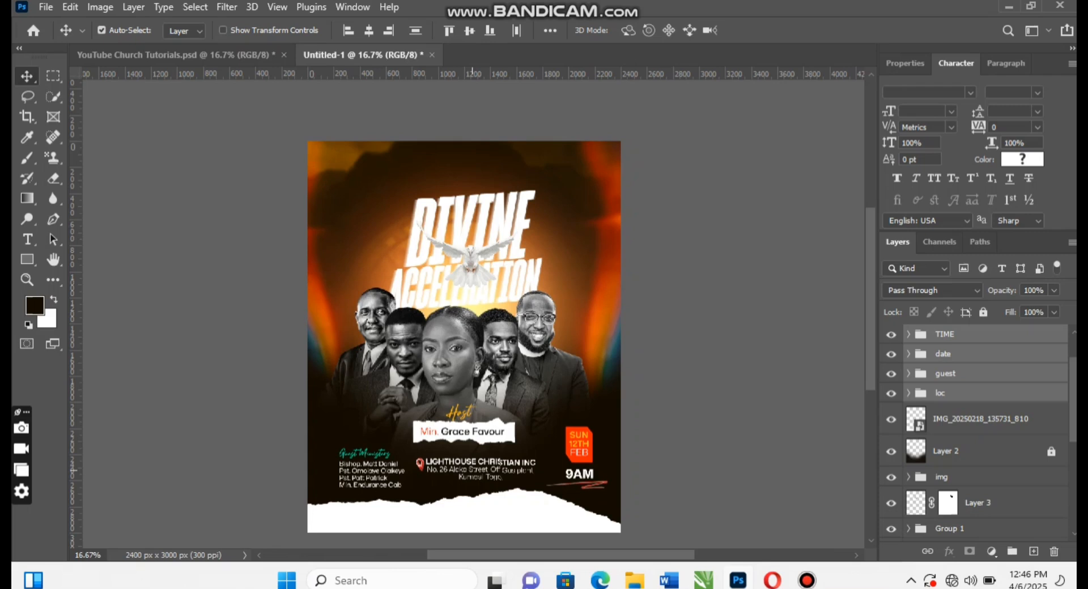
# Group the TIME, date, guest and loc groups and centre the new group horizontally on the Background layer.
pyautogui.hotkey('ctrl', 'g')
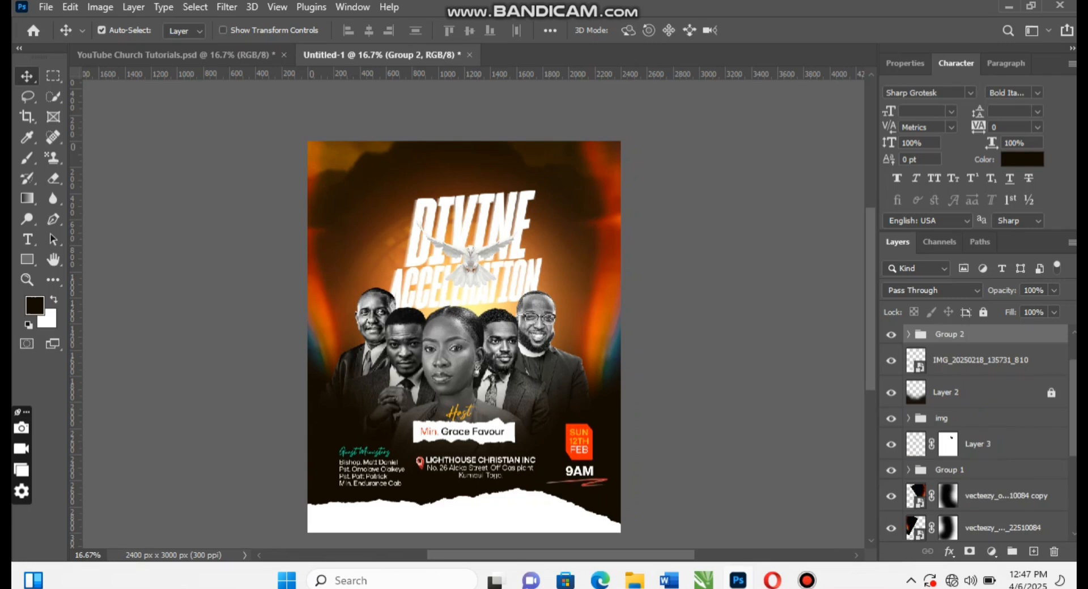
pyautogui.scroll(-5, 974, 430)
pyautogui.keyDown('ctrl'); pyautogui.click(973, 526); pyautogui.keyUp('ctrl')
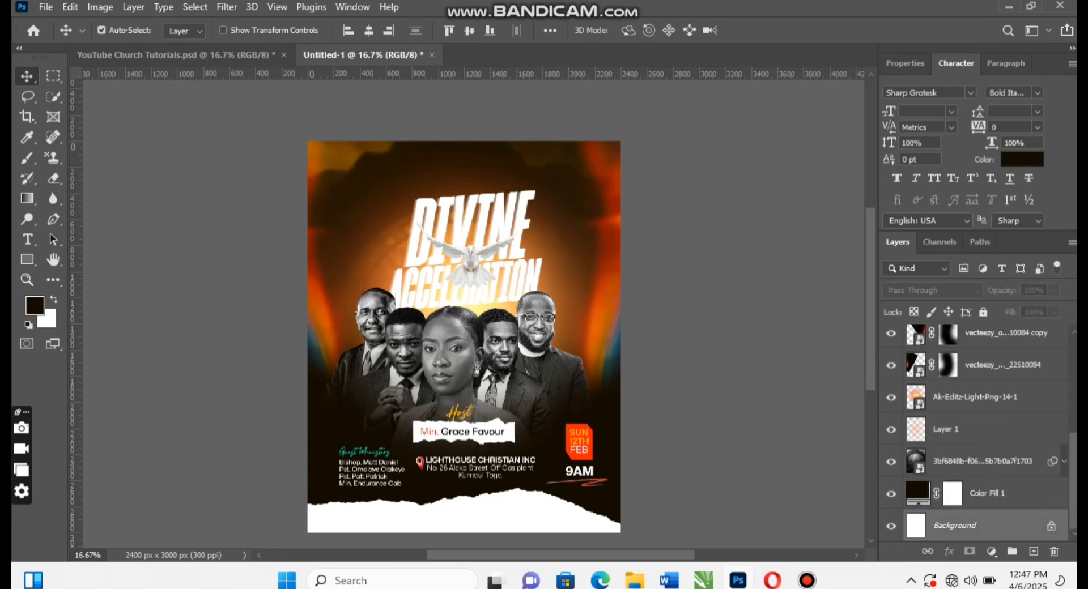
pyautogui.click(369, 30)
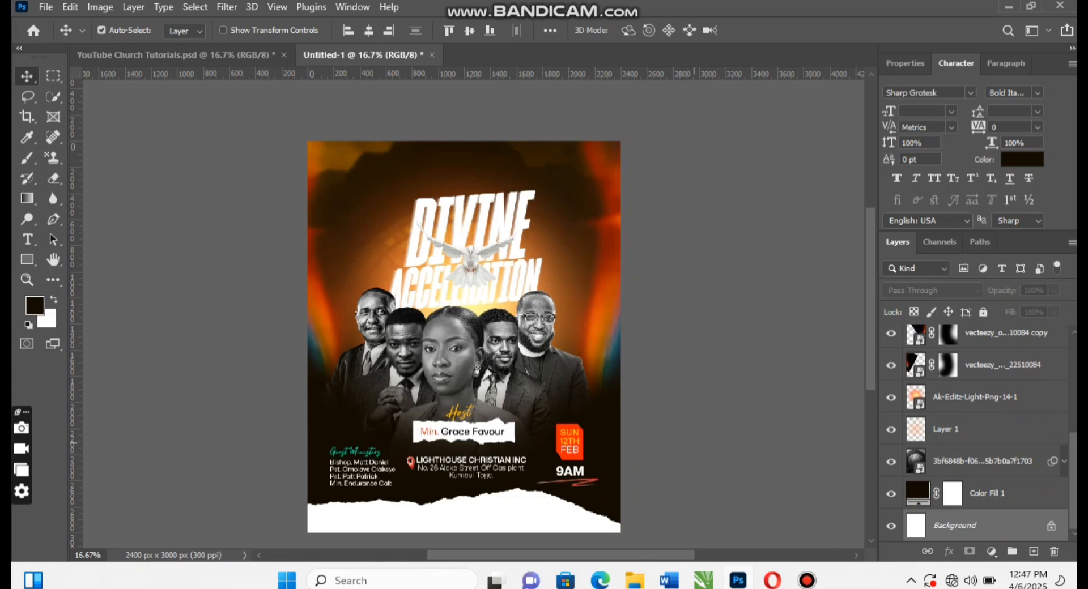
pyautogui.press('Up')
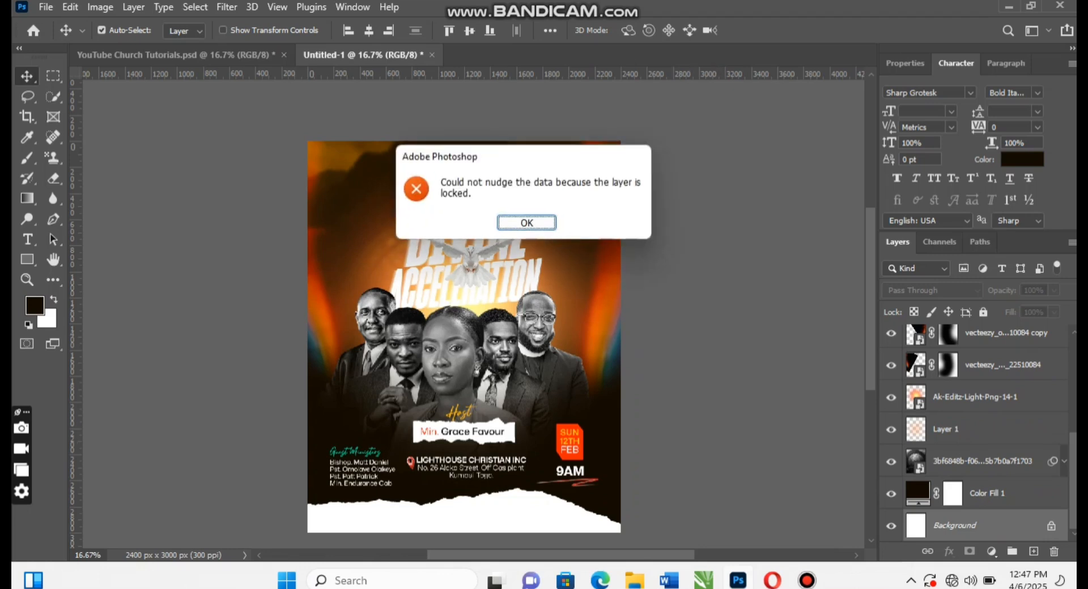
pyautogui.press('Return')
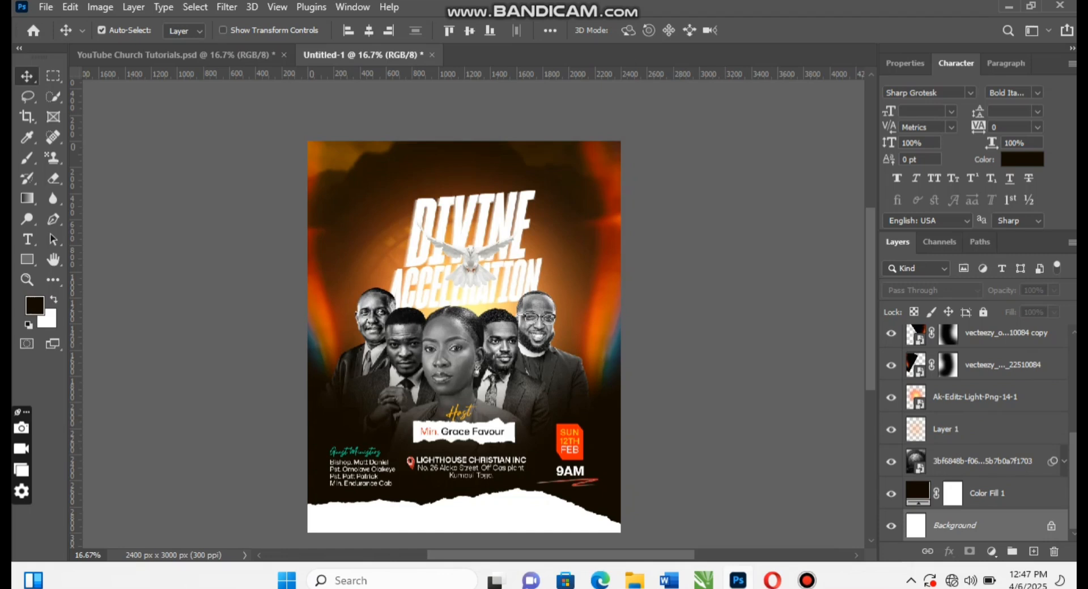
# Copy the MEDIA group from YouTube Church Tutorials.psd onto the torn-paper base in Untitled-1, stacked above the host group.
pyautogui.scroll(5, 978, 430)
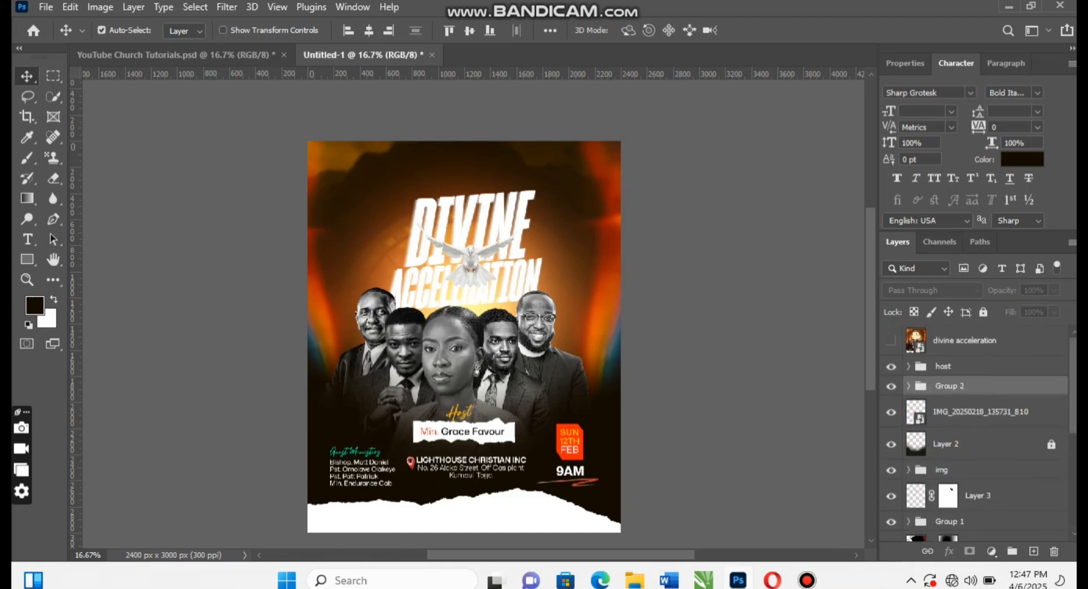
pyautogui.click(943, 366)
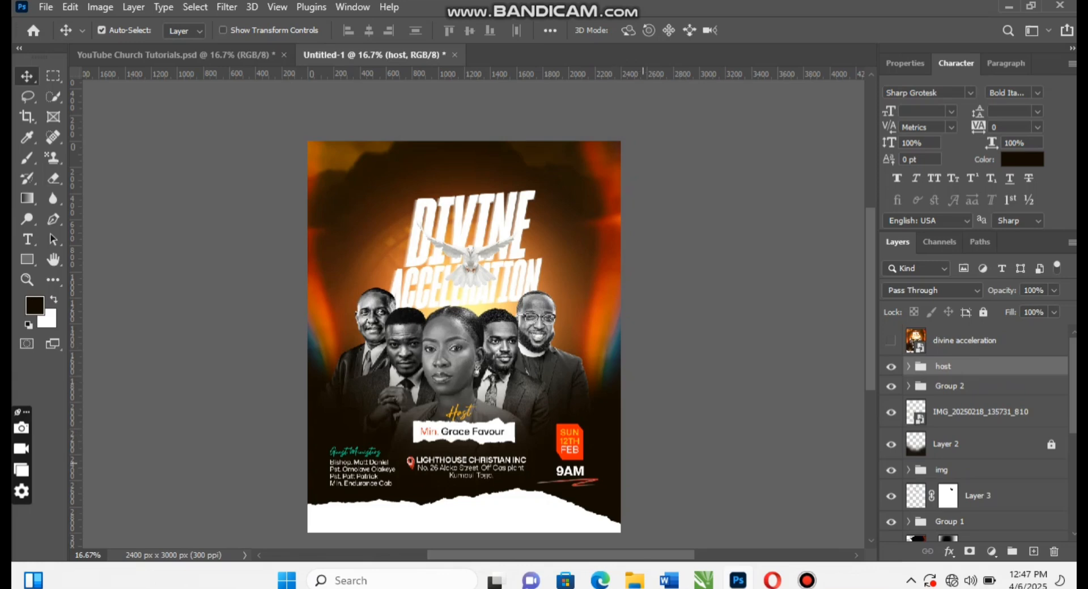
pyautogui.click(175, 54)
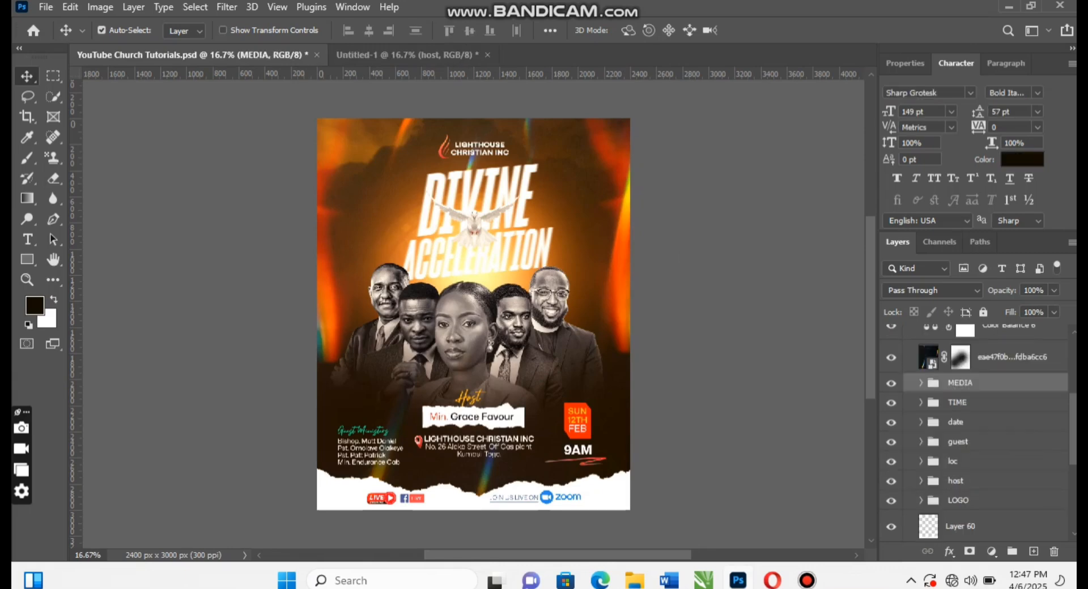
pyautogui.moveTo(985, 383); pyautogui.dragTo(442, 518)
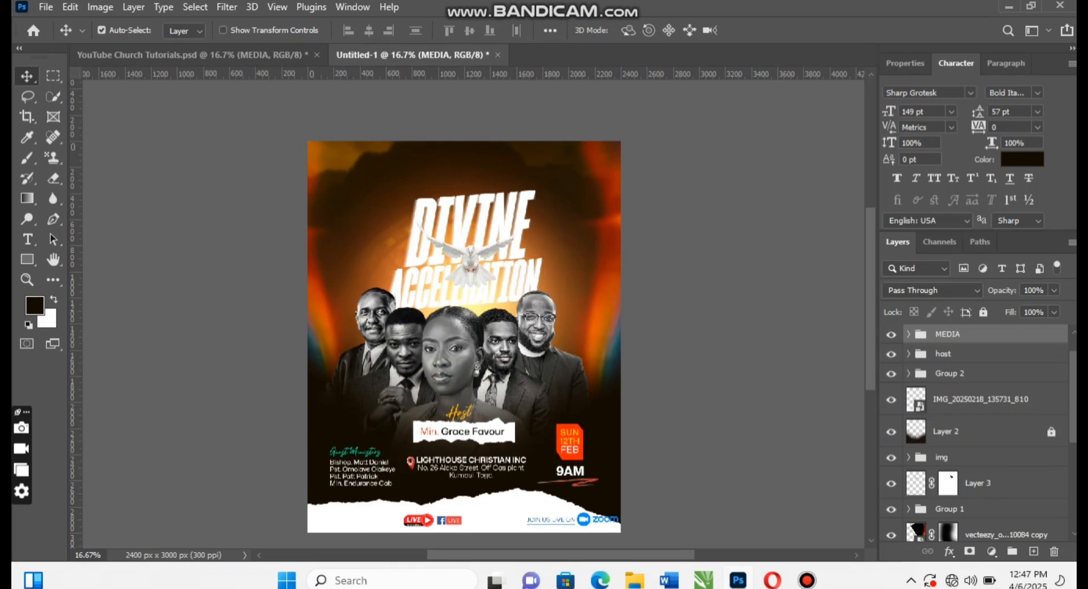
# Centre the MEDIA group horizontally on the Background layer.
pyautogui.scroll(-5, 973, 431)
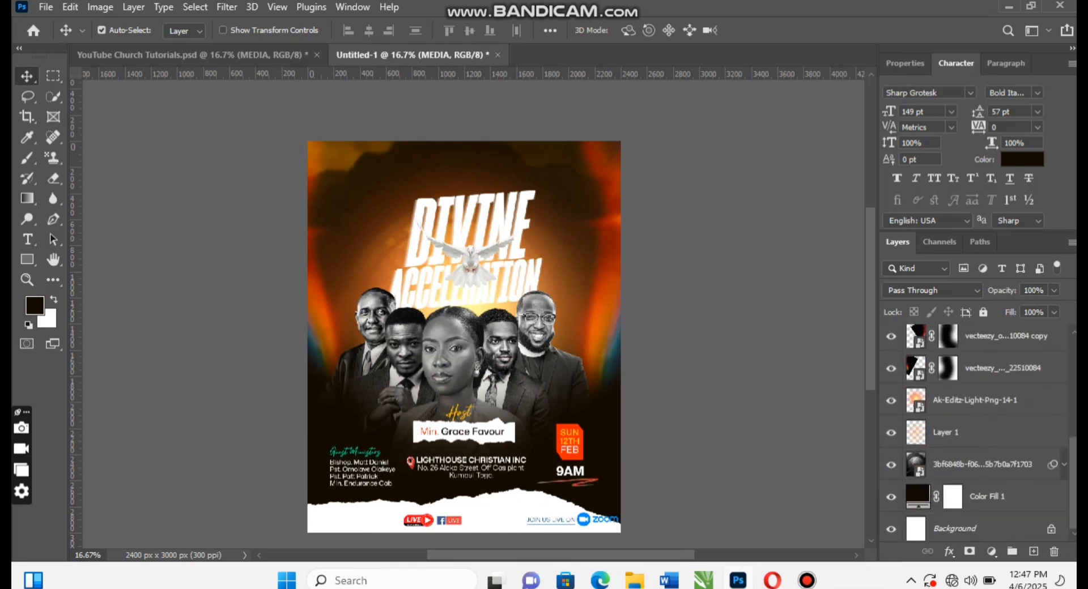
pyautogui.click(974, 525)
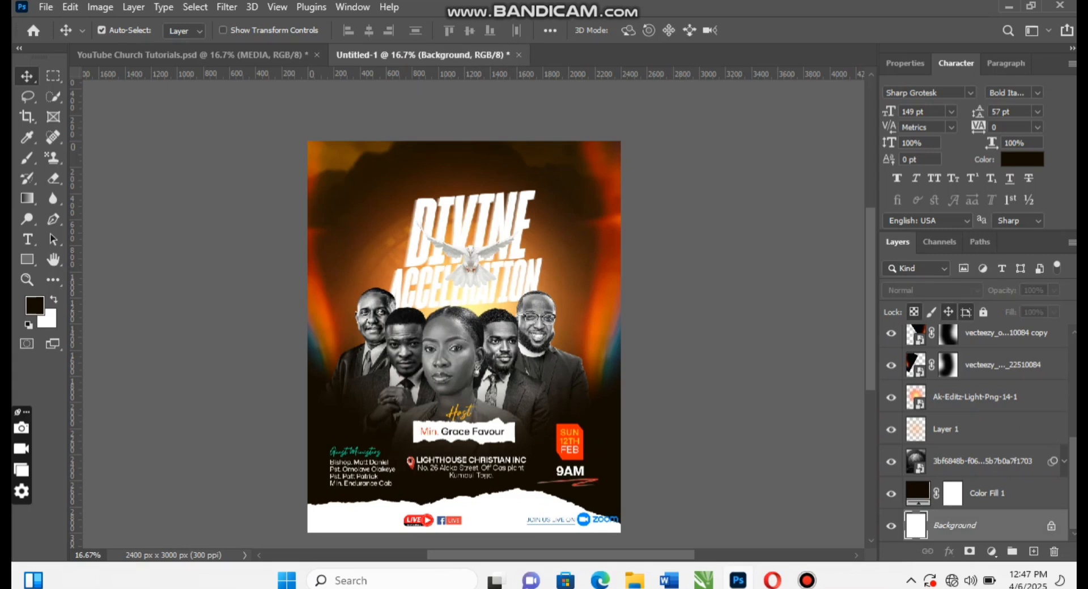
pyautogui.hotkey('alt', '.')
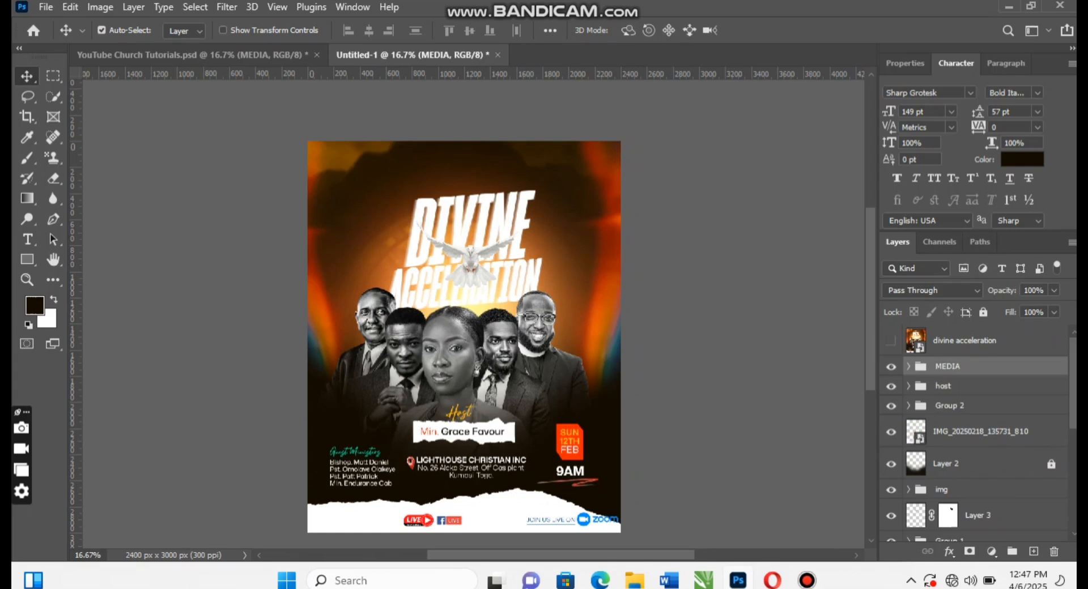
pyautogui.scroll(-5, 973, 431)
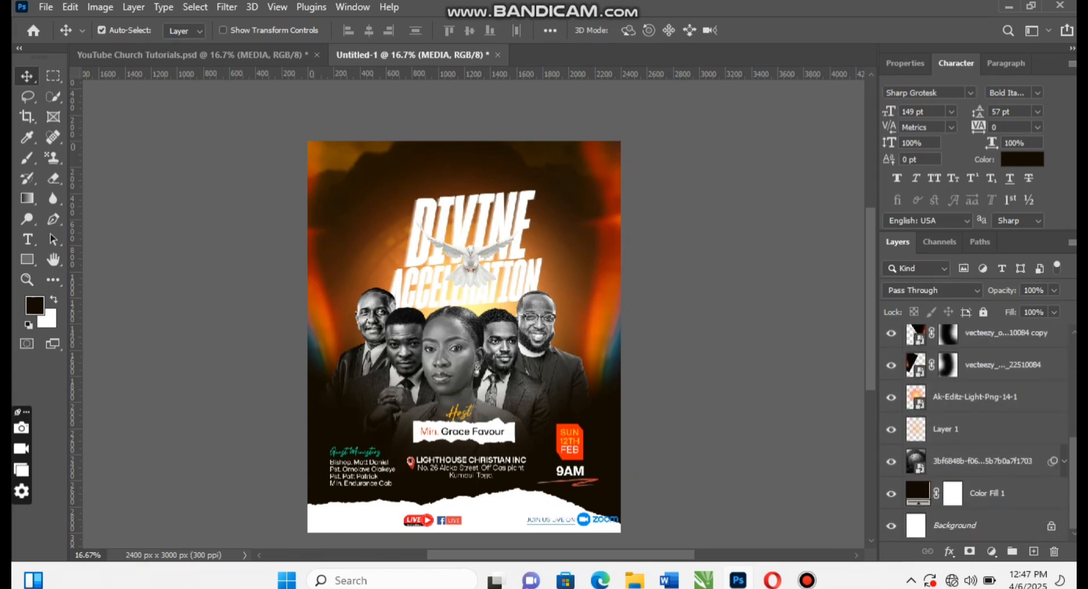
pyautogui.keyDown('ctrl'); pyautogui.click(974, 525); pyautogui.keyUp('ctrl')
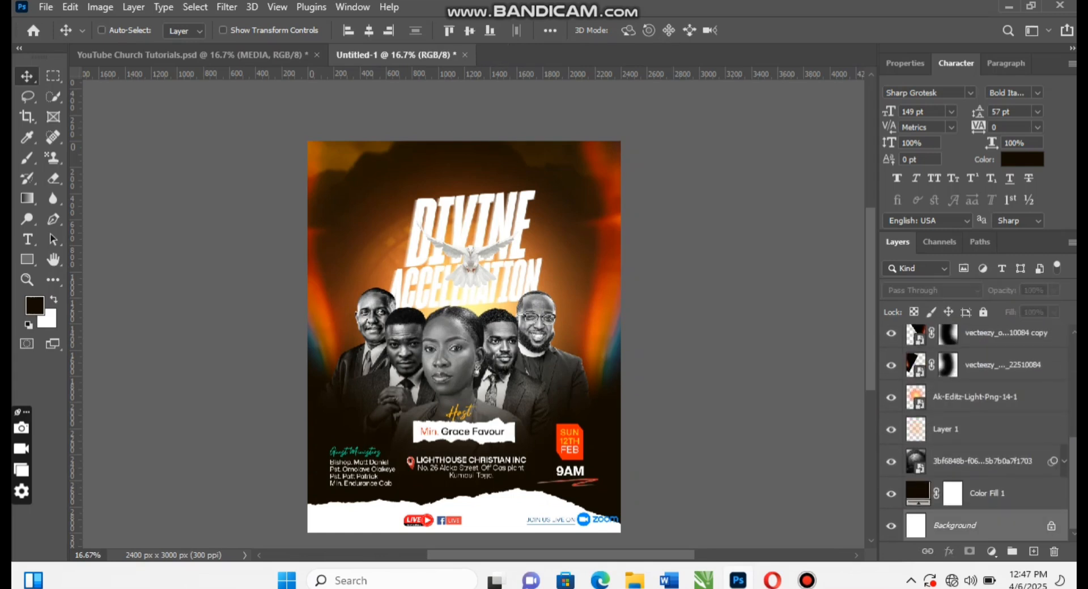
pyautogui.click(368, 30)
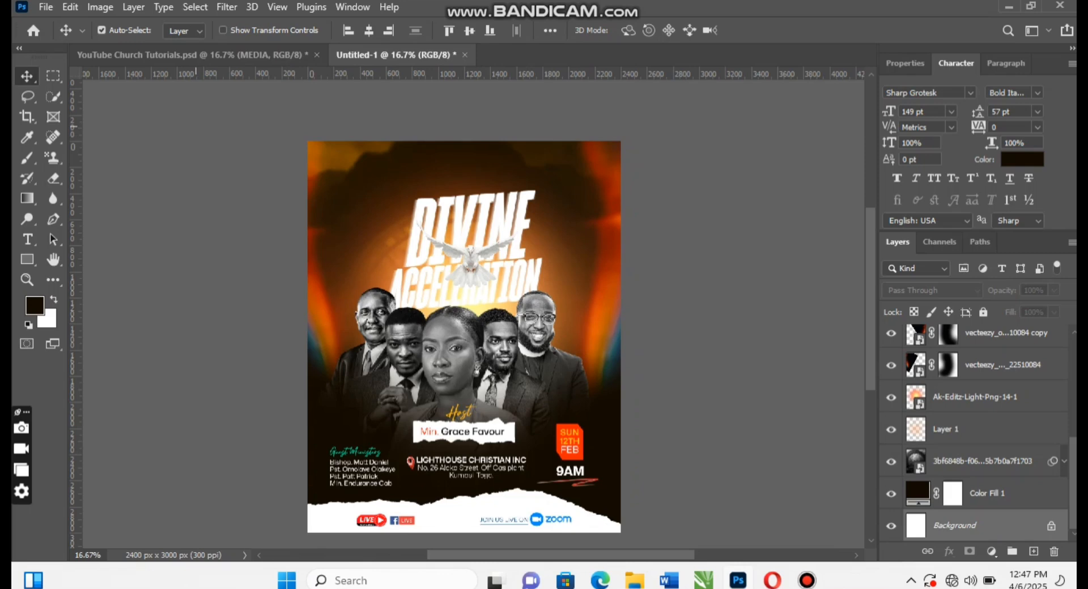
# Copy the LOGO group from YouTube Church Tutorials.psd into Untitled-1, centred above the DIVINE ACCELERATION title.
pyautogui.click(214, 55)
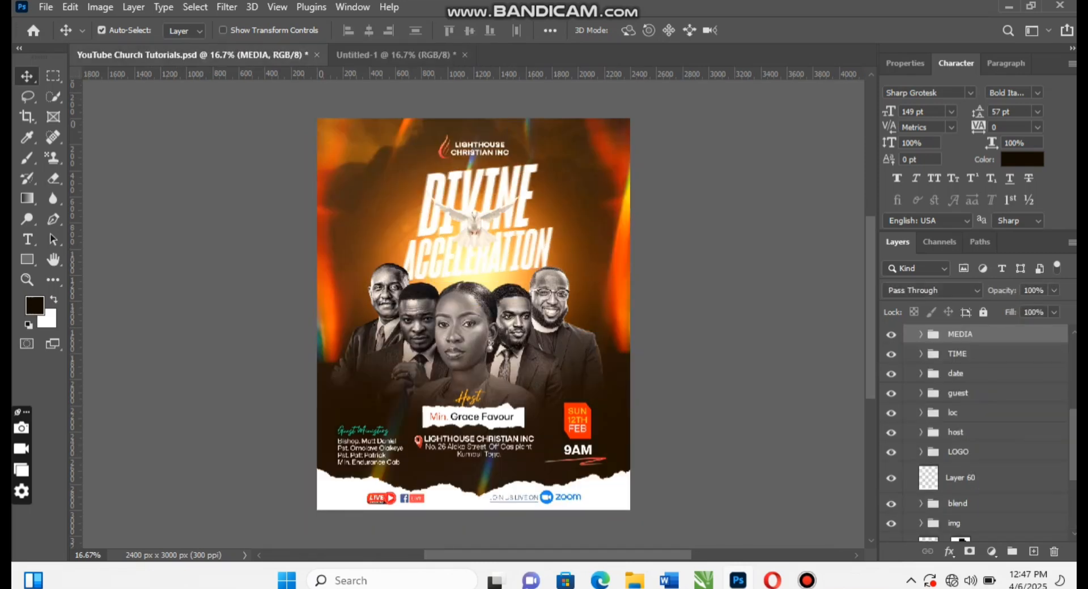
pyautogui.moveTo(957, 451); pyautogui.dragTo(408, 175)
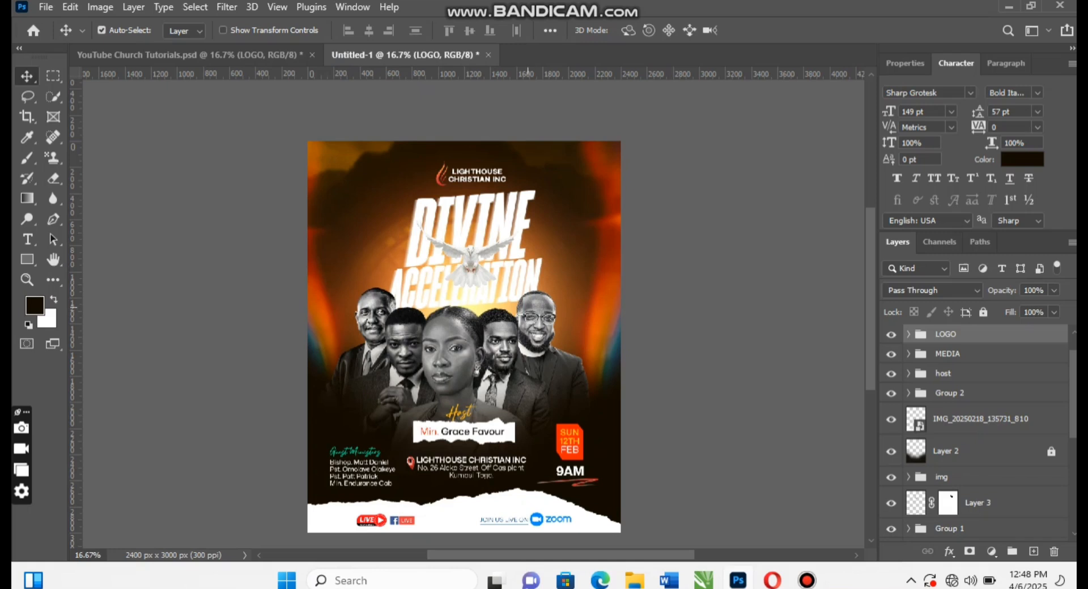
# Copy the masked Screen-mode light-leak layer from YouTube Church Tutorials.psd to the top of Untitled-1 and position it over the whole flyer.
pyautogui.click(190, 55)
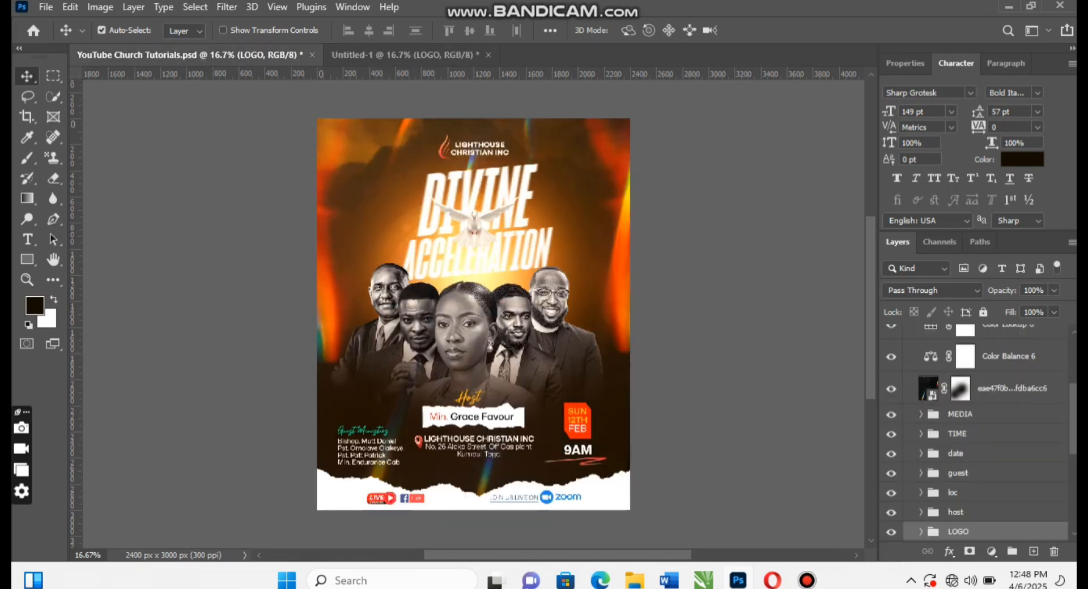
pyautogui.click(1011, 388)
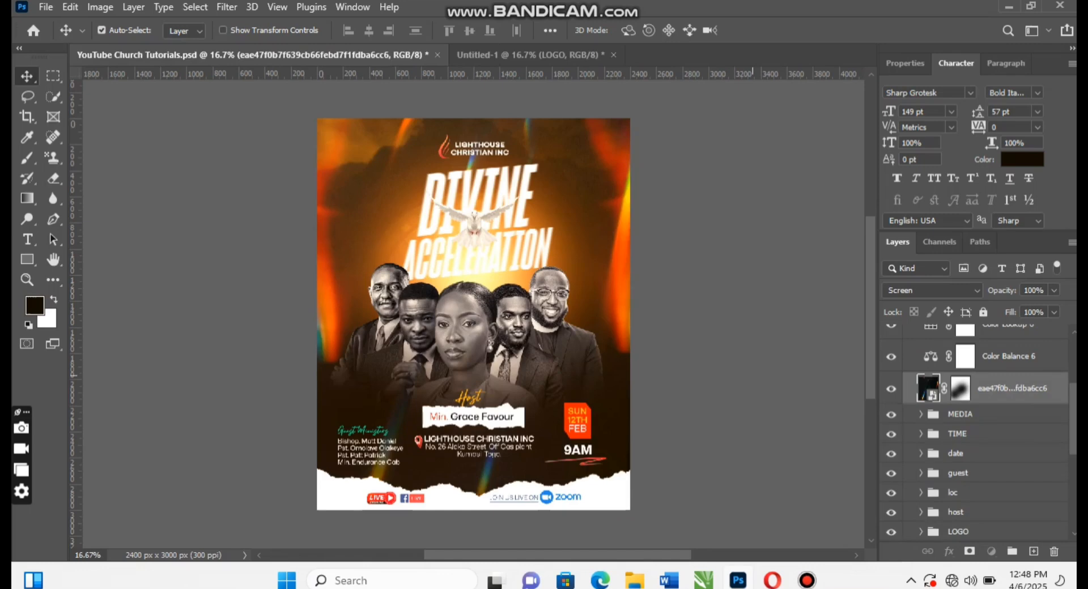
pyautogui.moveTo(1011, 388); pyautogui.dragTo(713, 370)
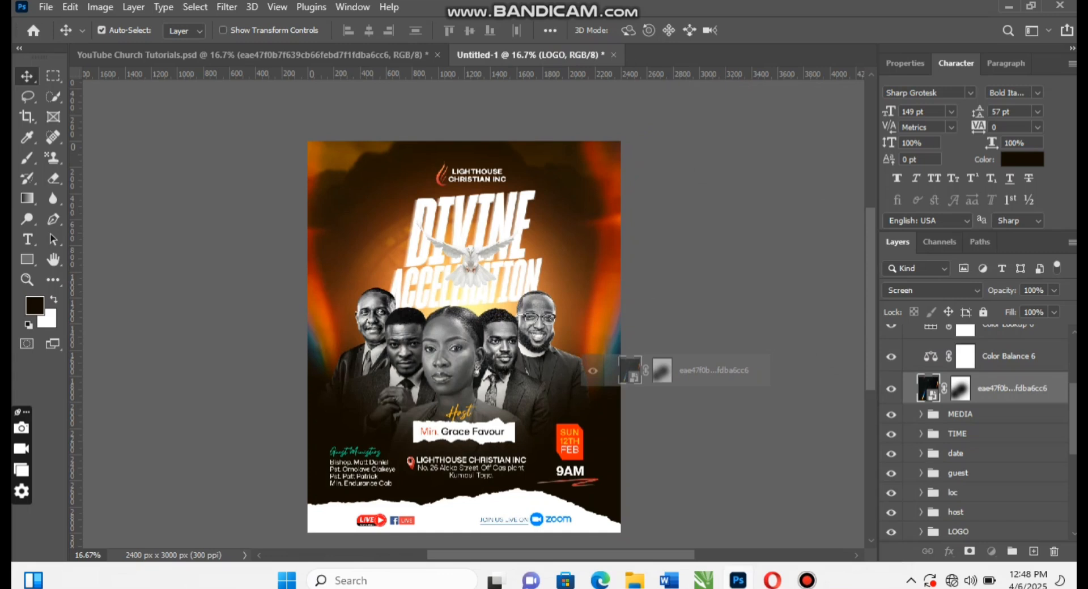
pyautogui.moveTo(713, 370); pyautogui.dragTo(713, 370)
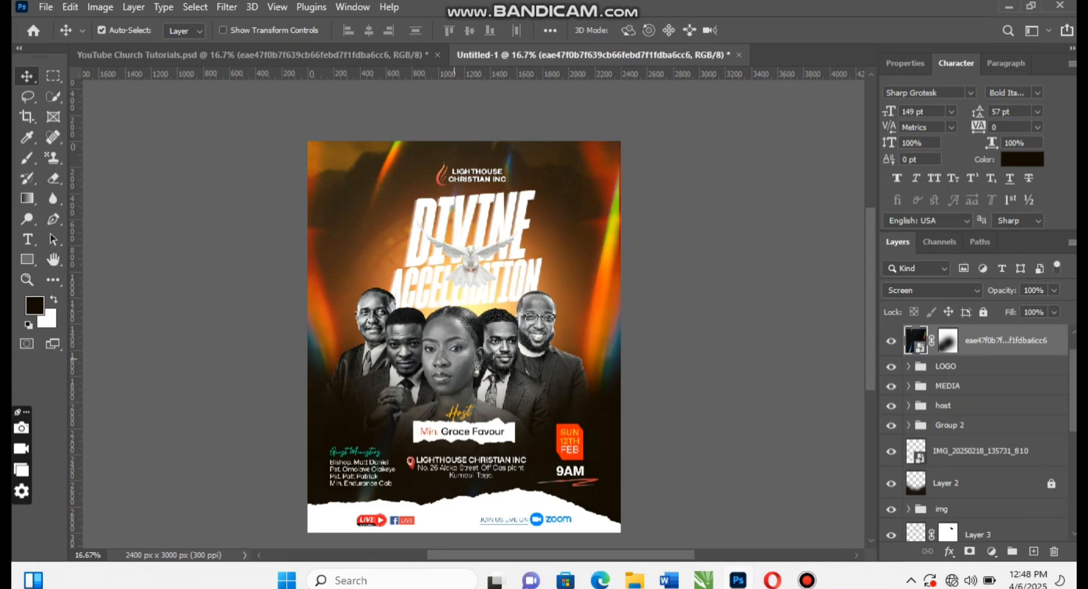
pyautogui.moveTo(454, 359); pyautogui.dragTo(470, 356)
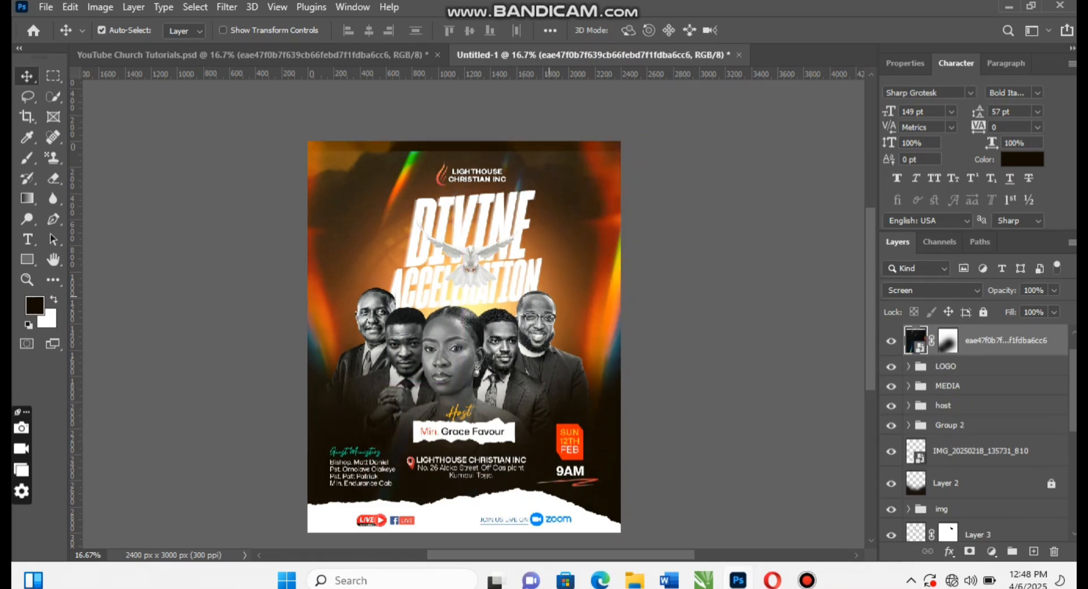
pyautogui.moveTo(557, 293); pyautogui.dragTo(560, 268)
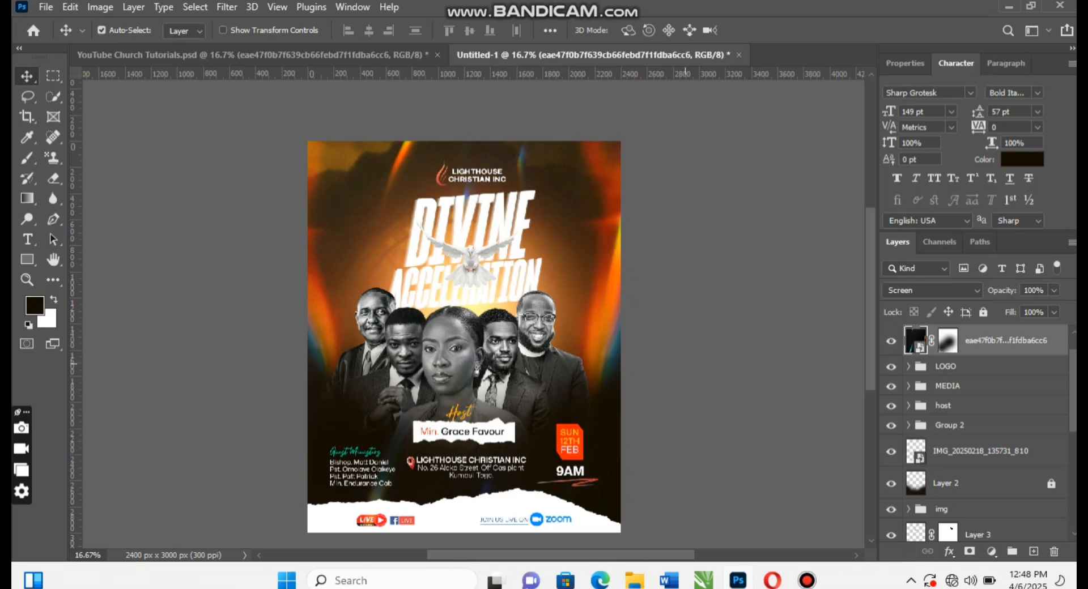
# Copy the Color Balance 6, Color Lookup 6 and Photo Filter 6 adjustment layers from YouTube Church Tutorials.psd to the top of Untitled-1.
pyautogui.click(259, 54)
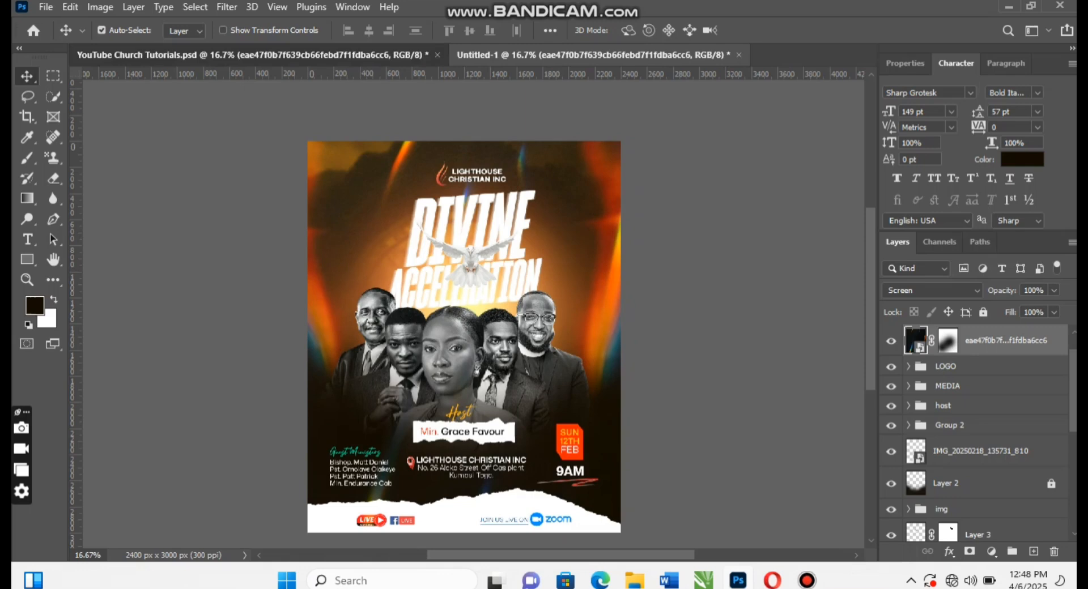
pyautogui.click(1008, 464)
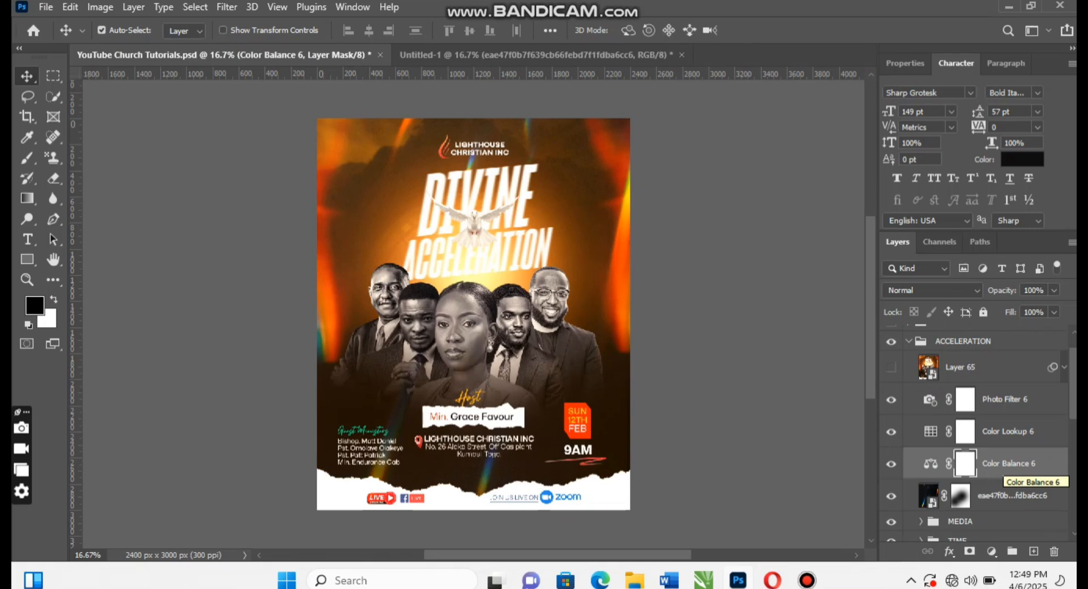
pyautogui.keyDown('shift'); pyautogui.click(1014, 399); pyautogui.keyUp('shift')
pyautogui.moveTo(1014, 400); pyautogui.dragTo(467, 340)
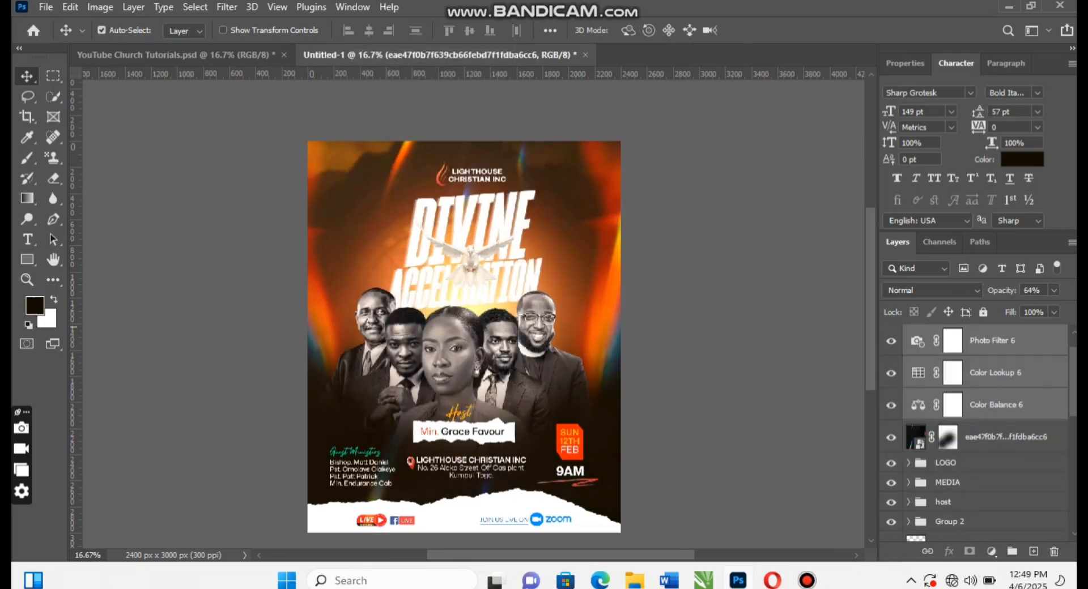
# Examine the settings of the copied adjustment layers: Color Balance by tonal range, Color Lookup and Photo Filter.
pyautogui.click(996, 405)
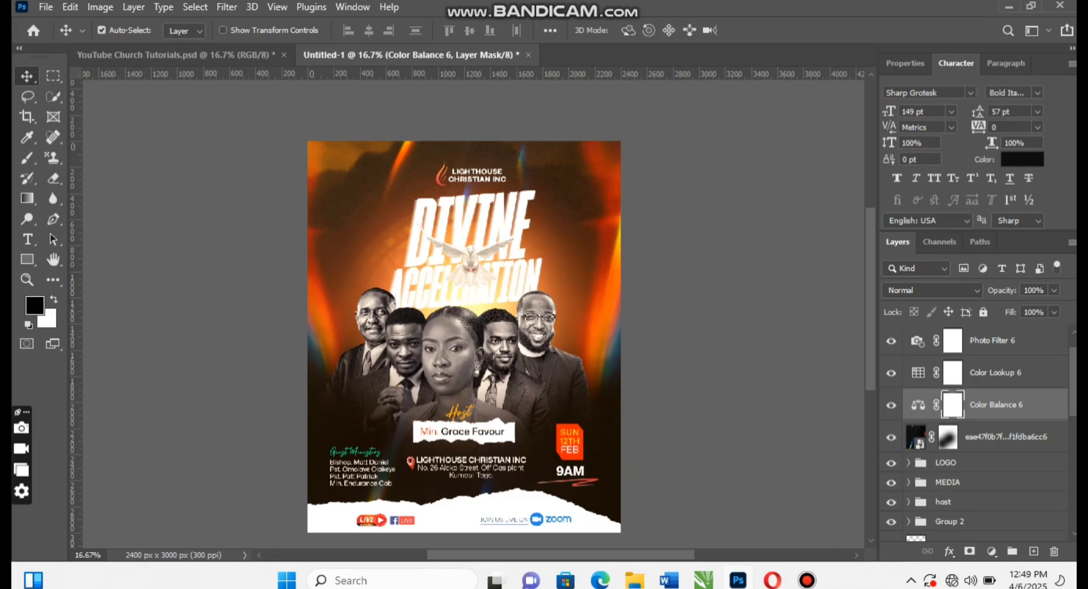
pyautogui.click(917, 405)
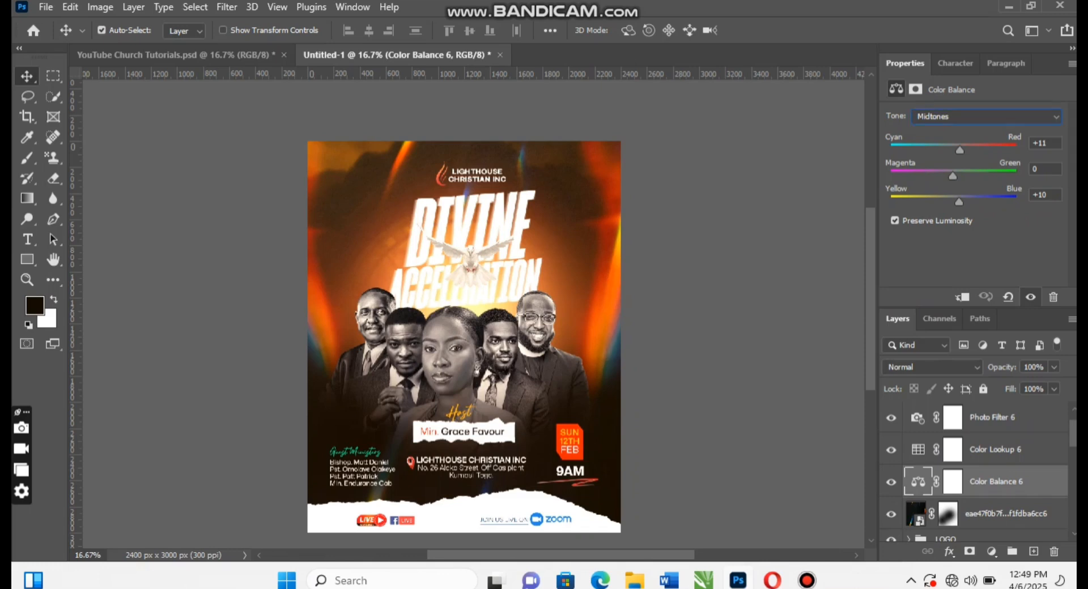
pyautogui.click(986, 116)
pyautogui.click(932, 130)
pyautogui.click(986, 116)
pyautogui.click(932, 151)
pyautogui.click(995, 449)
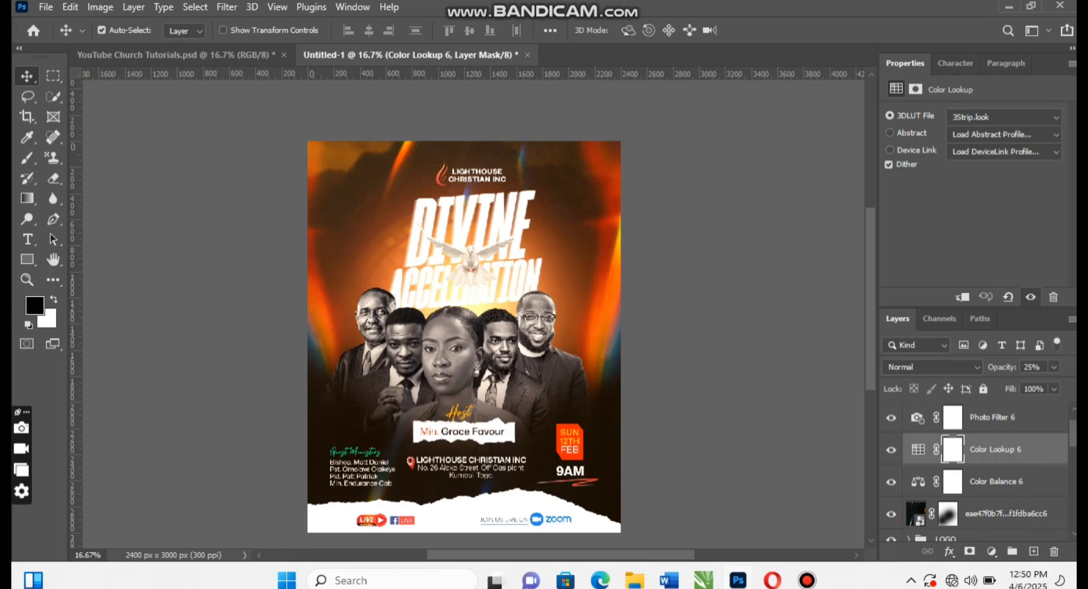
pyautogui.click(991, 418)
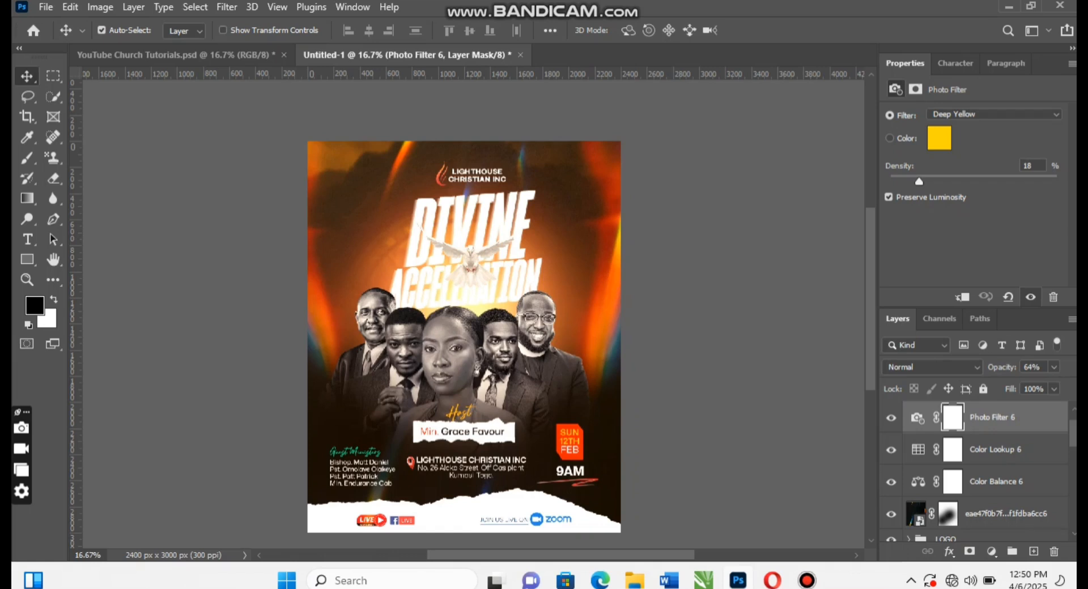
# Lock the Screen-mode light-leak layer and shift the dove on Layer 3 slightly upward over the title.
pyautogui.click(471, 263)
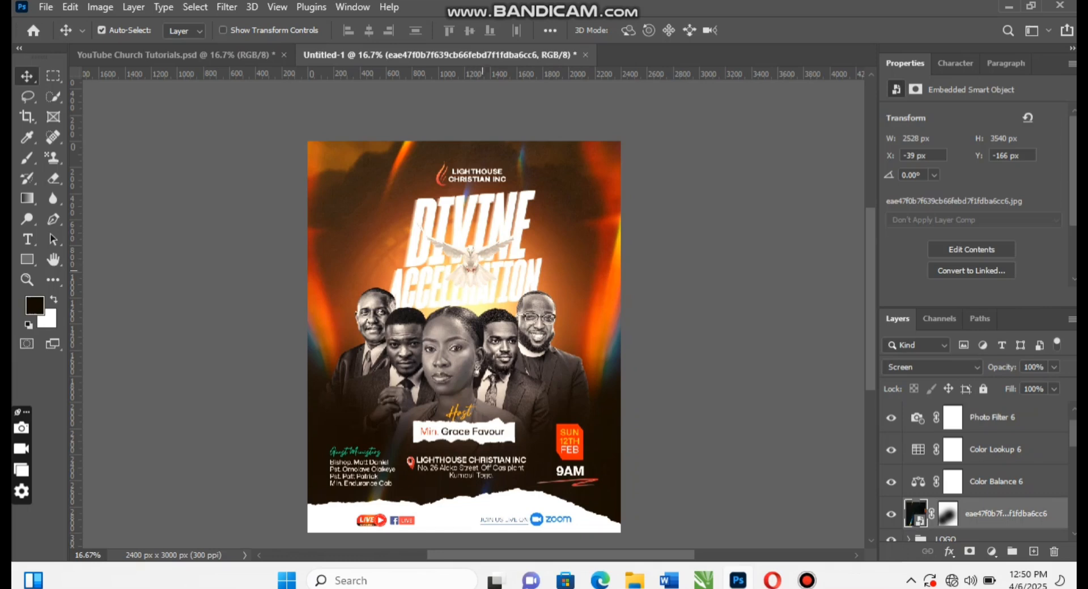
pyautogui.hotkey('ctrl', '/')
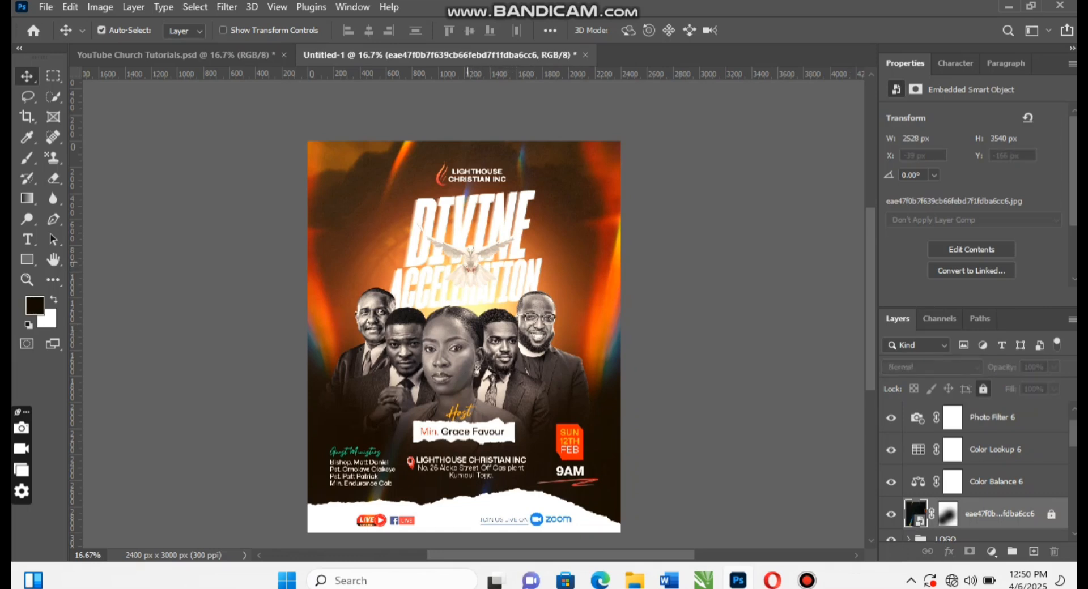
pyautogui.moveTo(471, 255); pyautogui.dragTo(472, 252)
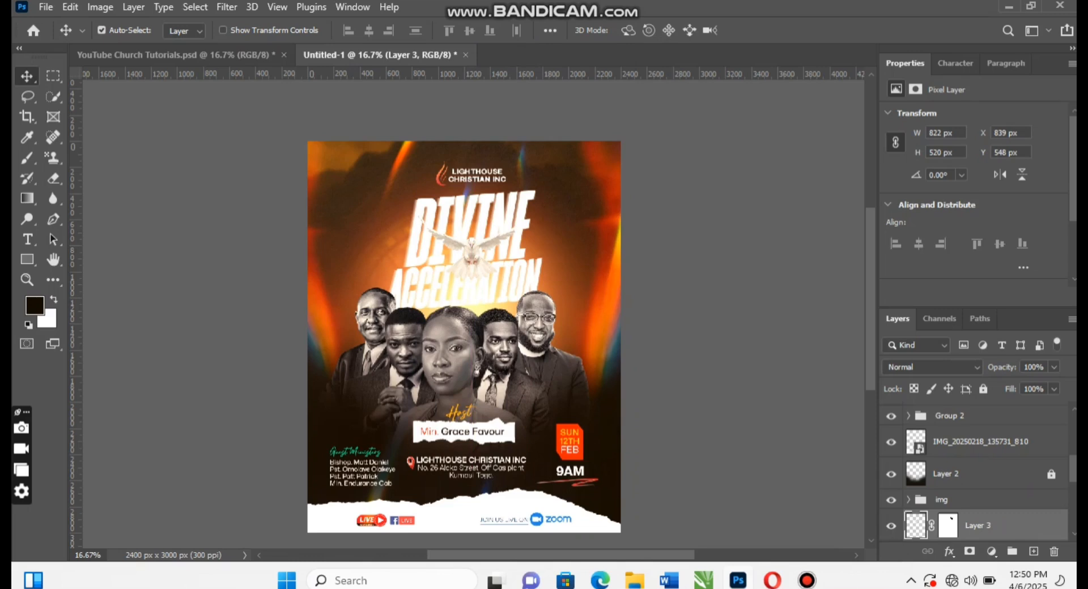
# Add a new empty layer directly above the vecteezy overlay copy and below Group 1.
pyautogui.scroll(-3, 975, 470)
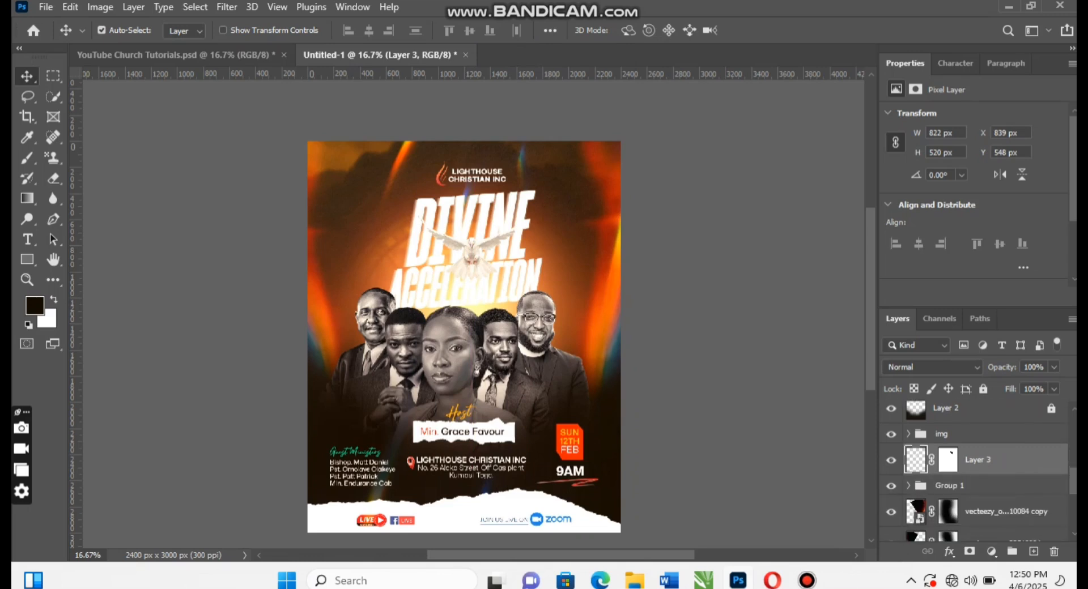
pyautogui.scroll(-1, 974, 470)
pyautogui.scroll(1, 975, 470)
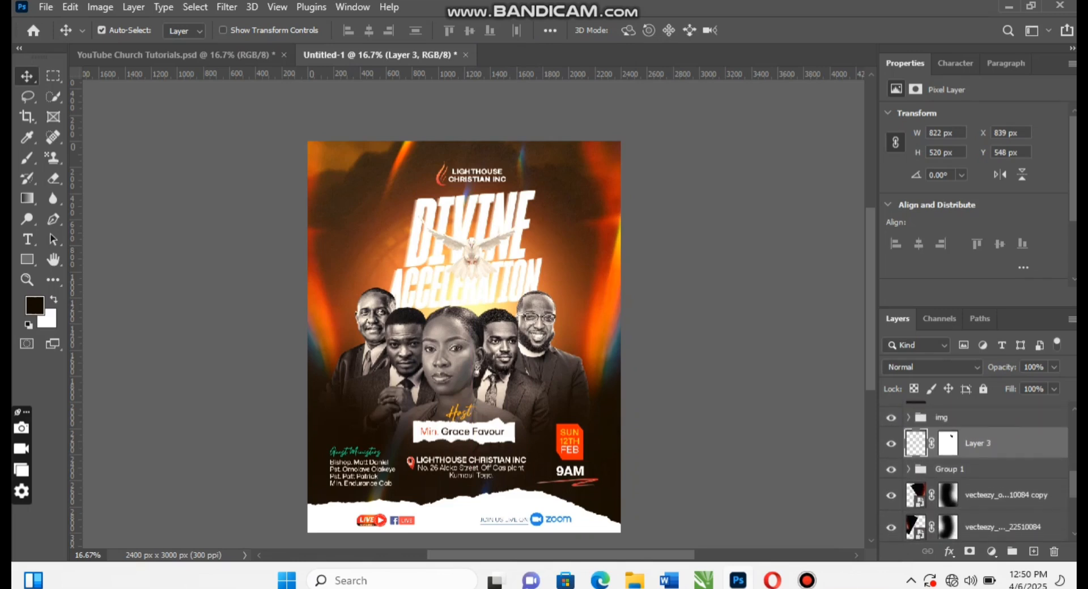
pyautogui.scroll(-1, 975, 470)
pyautogui.click(1006, 479)
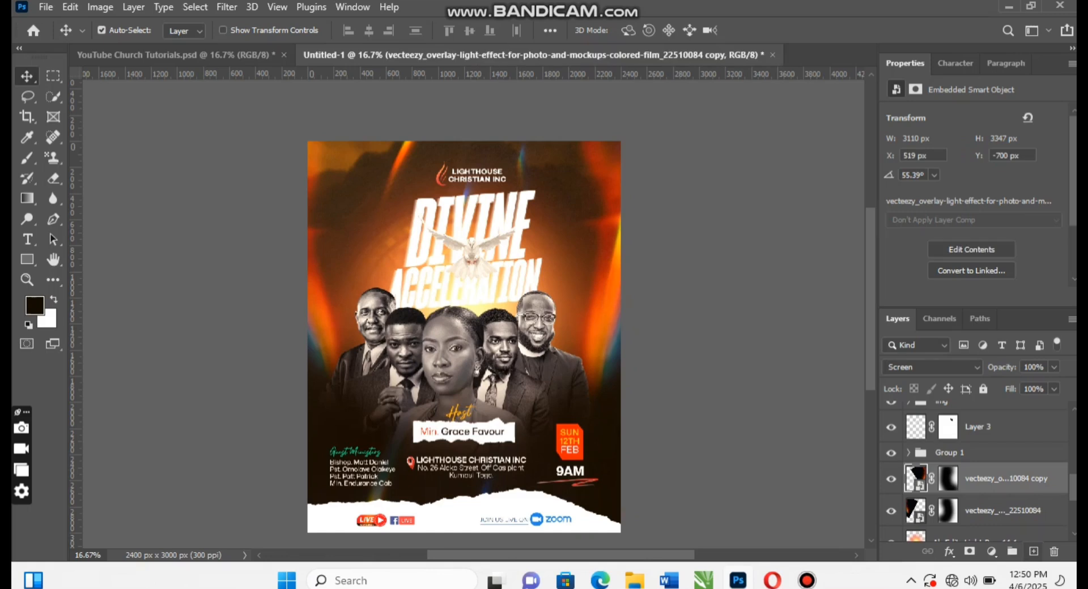
pyautogui.click(1033, 551)
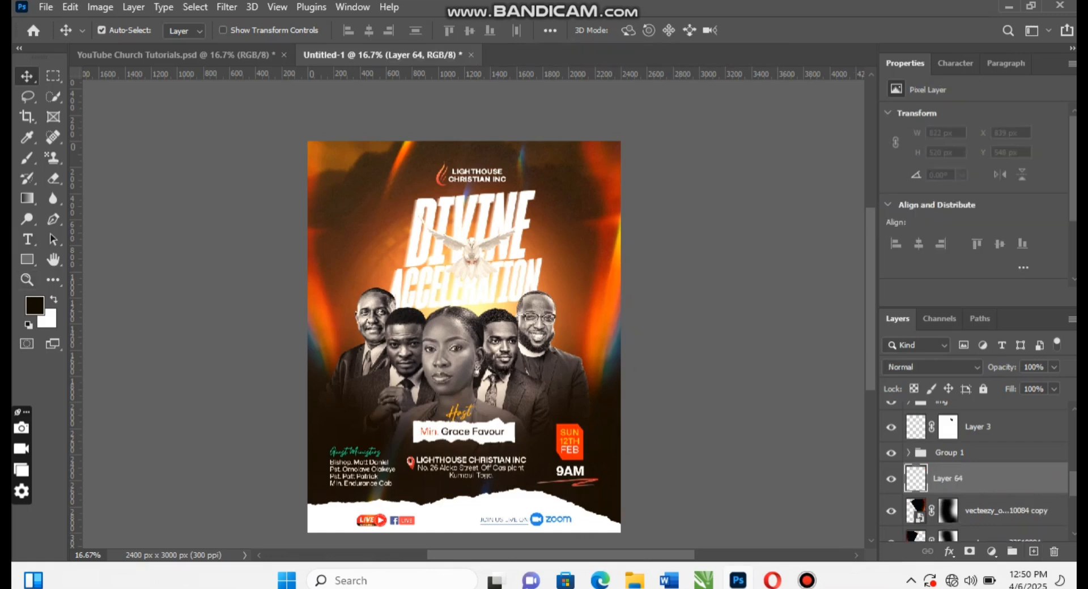
# Paint dark brown shading behind the title and portraits on the new layer with a 600 px soft round brush at 13% flow.
pyautogui.click(26, 157)
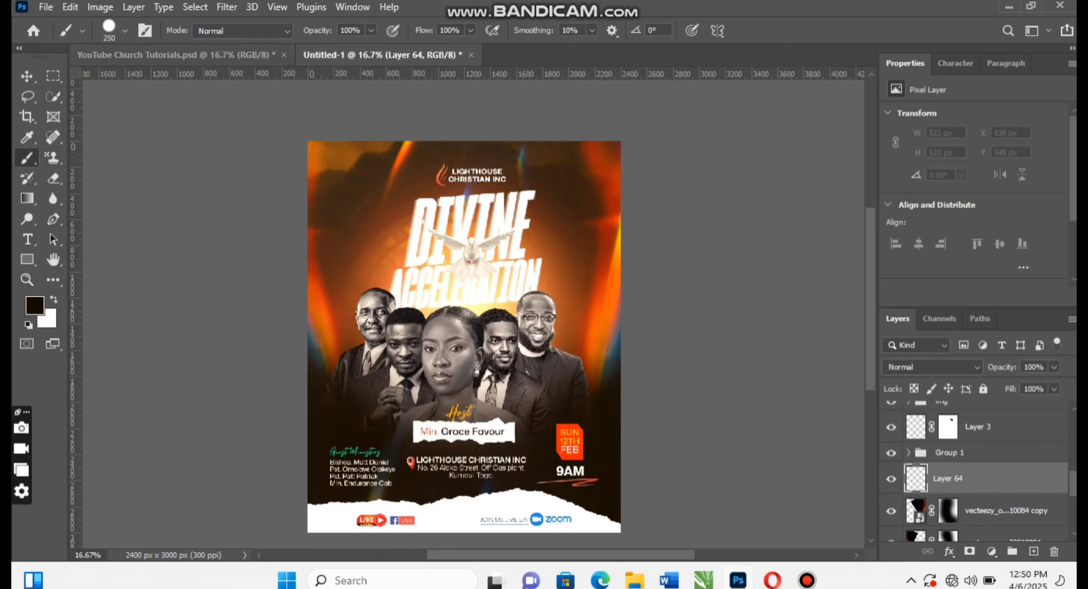
pyautogui.click(124, 30)
pyautogui.click(69, 175)
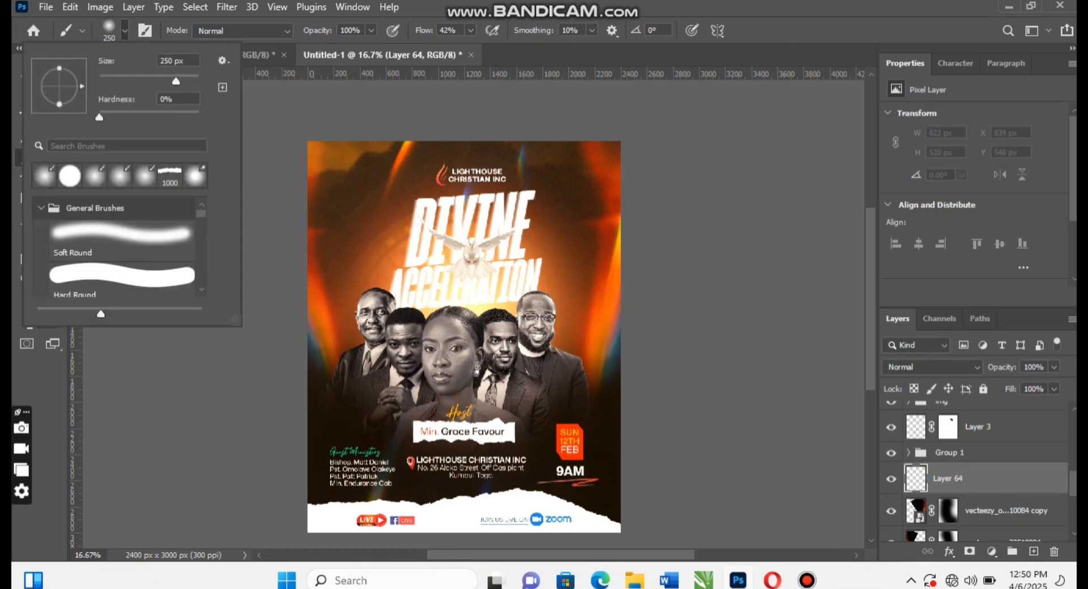
pyautogui.moveTo(424, 30); pyautogui.dragTo(407, 30)
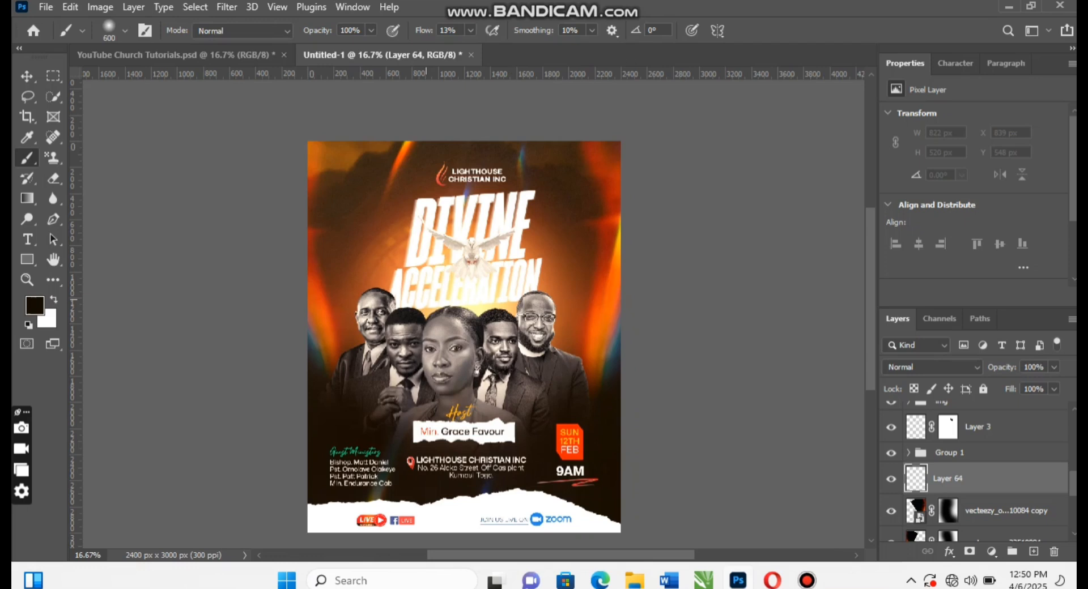
pyautogui.moveTo(426, 300)
pyautogui.mouseDown()
pyautogui.moveTo(483, 290)
pyautogui.moveTo(499, 260)
pyautogui.moveTo(528, 286)
pyautogui.mouseUp()
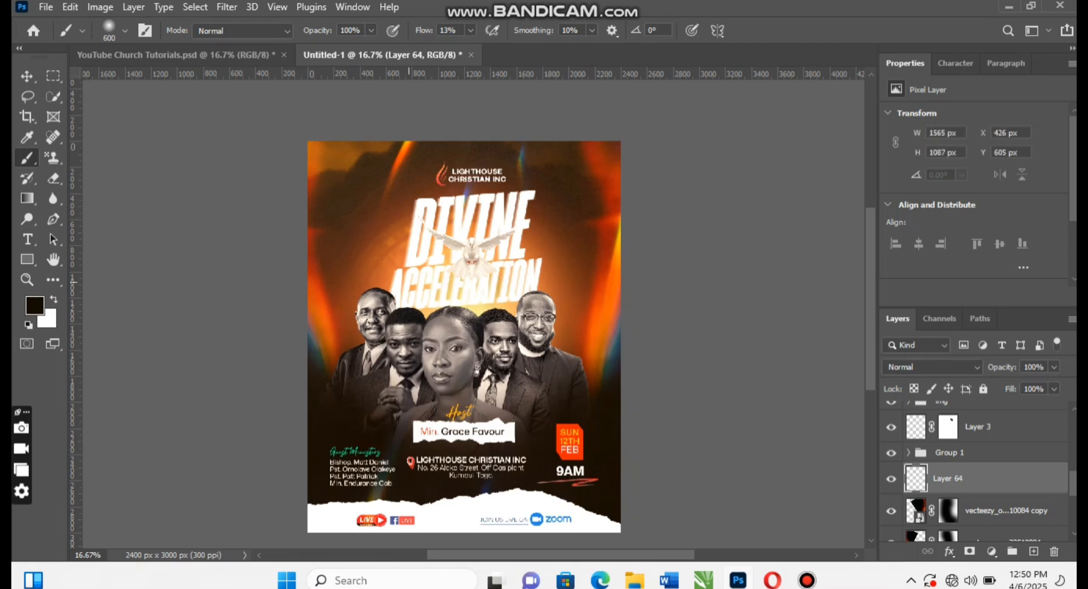
pyautogui.moveTo(408, 283)
pyautogui.mouseDown()
pyautogui.moveTo(542, 258)
pyautogui.moveTo(383, 256)
pyautogui.mouseUp()
pyautogui.moveTo(431, 281)
pyautogui.mouseDown()
pyautogui.moveTo(528, 270)
pyautogui.moveTo(503, 286)
pyautogui.moveTo(551, 246)
pyautogui.mouseUp()
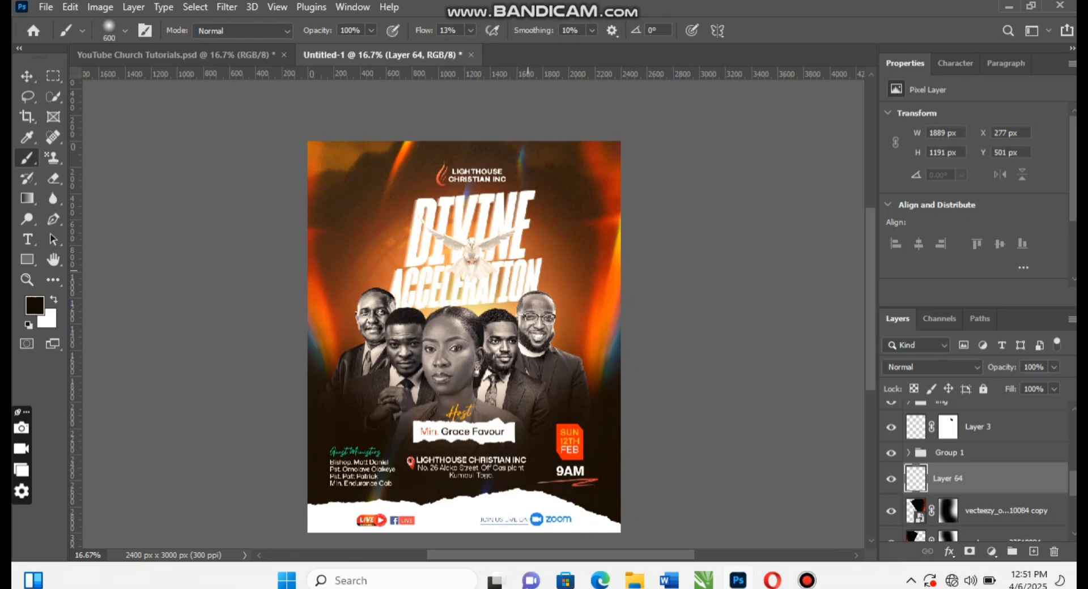
pyautogui.click(371, 281)
pyautogui.click(476, 324)
pyautogui.moveTo(491, 306); pyautogui.dragTo(510, 310)
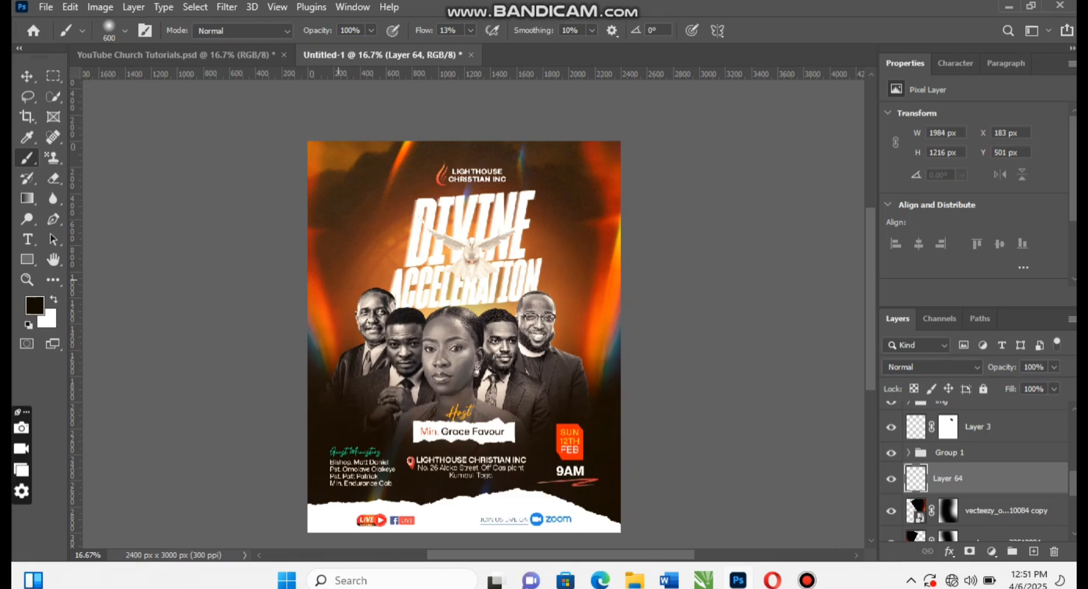
pyautogui.moveTo(444, 238); pyautogui.dragTo(400, 261)
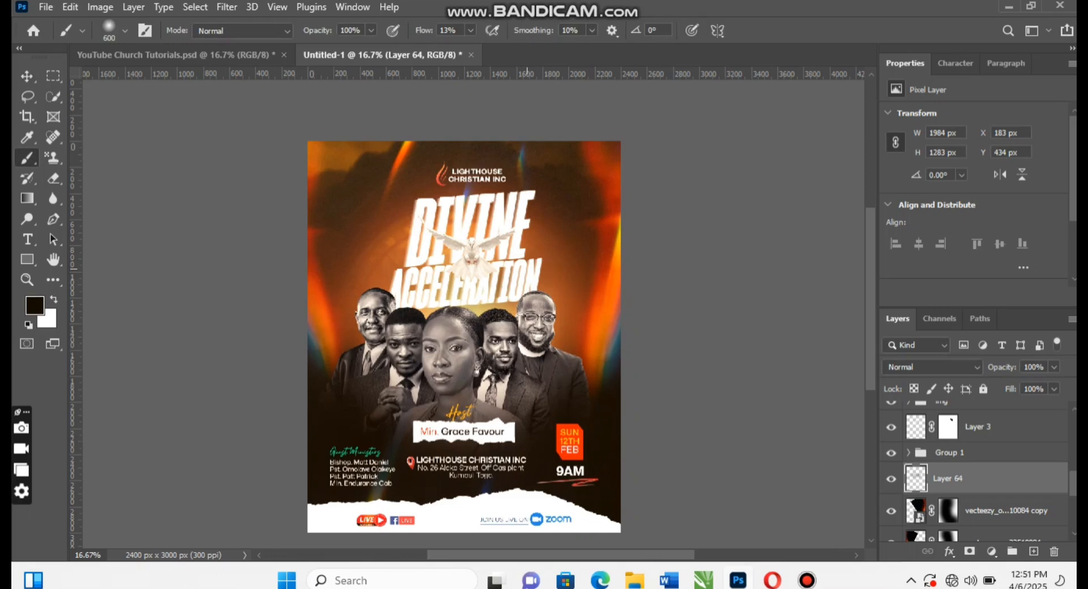
# Nudge the dove a little higher over the DIVINE ACCELERATION title.
pyautogui.press('v')
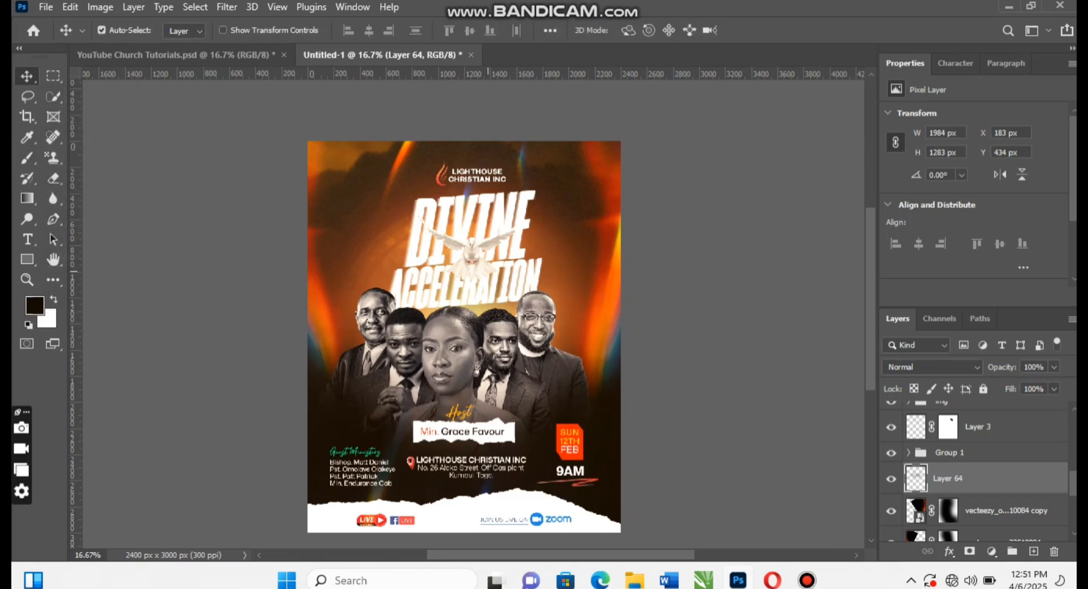
pyautogui.moveTo(472, 254); pyautogui.dragTo(472, 247)
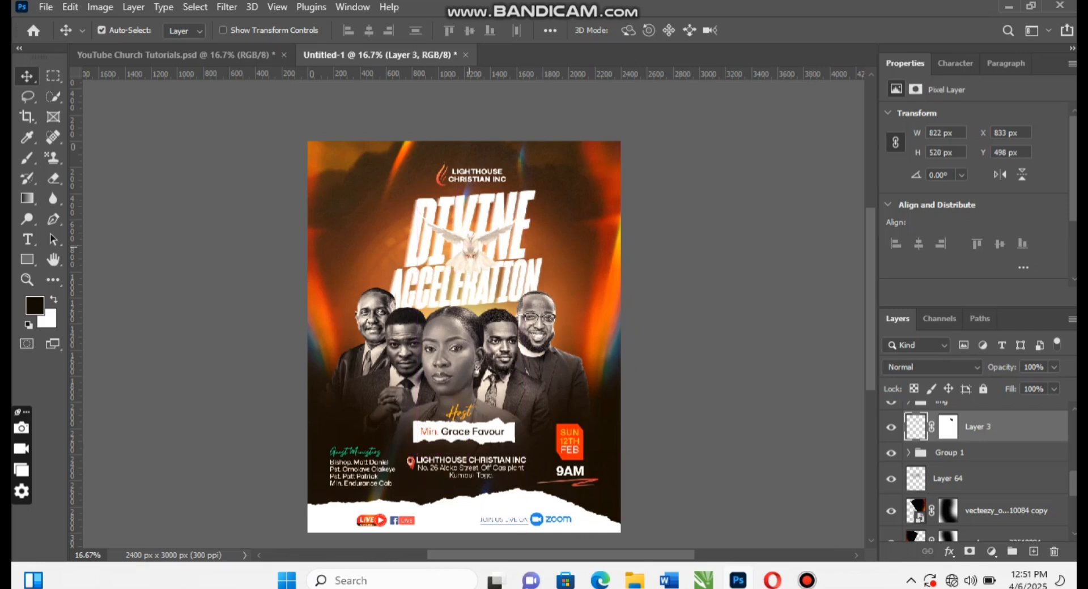
# Stamp all visible layers into a new layer directly above Photo Filter 6 and convert it to a smart object.
pyautogui.scroll(8, 974, 470)
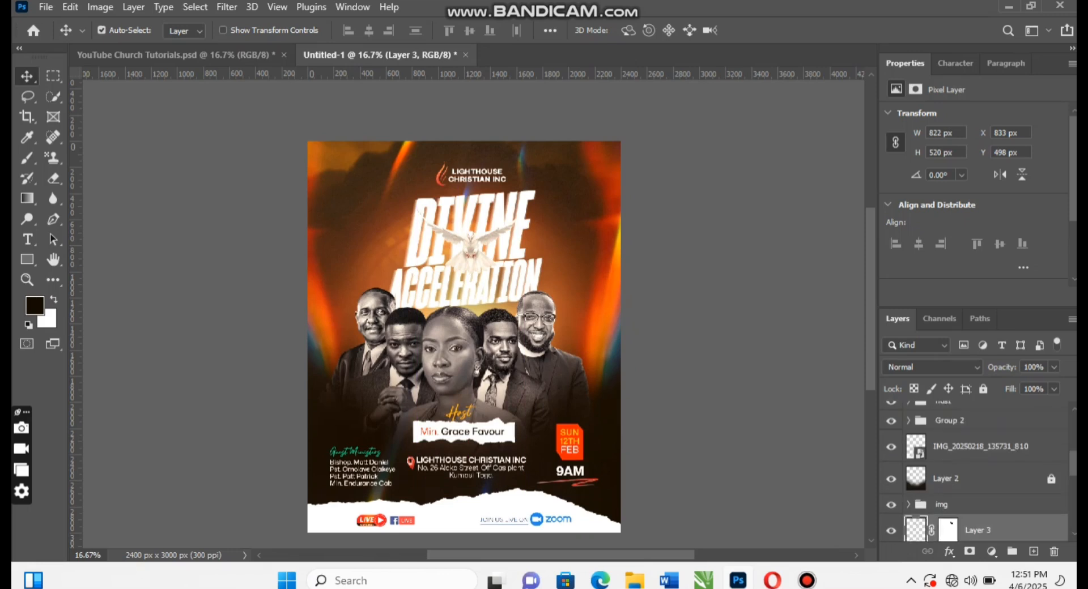
pyautogui.click(992, 449)
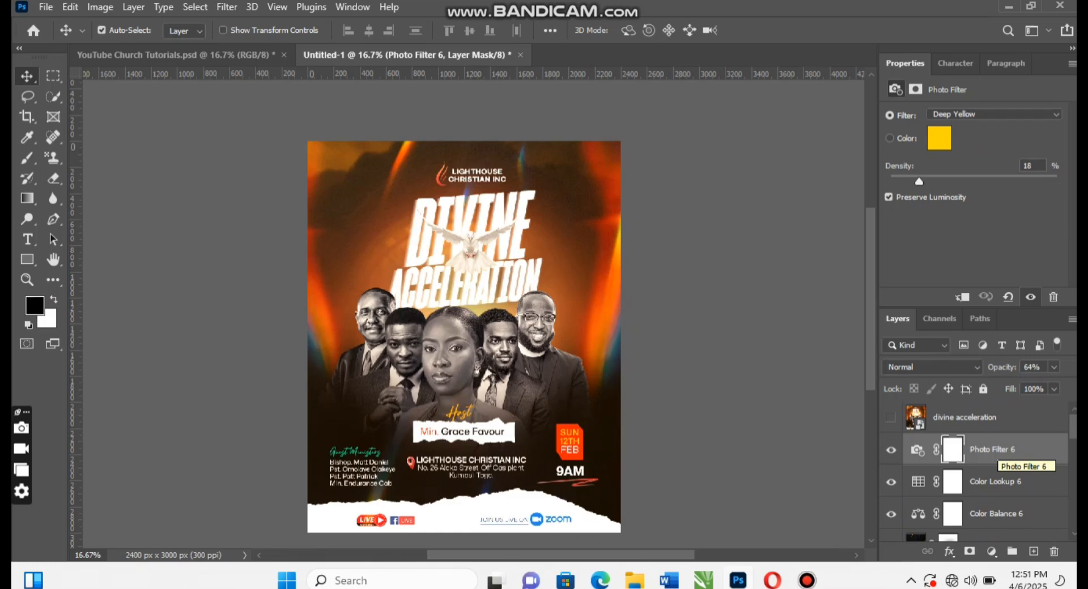
pyautogui.press('ctrl')
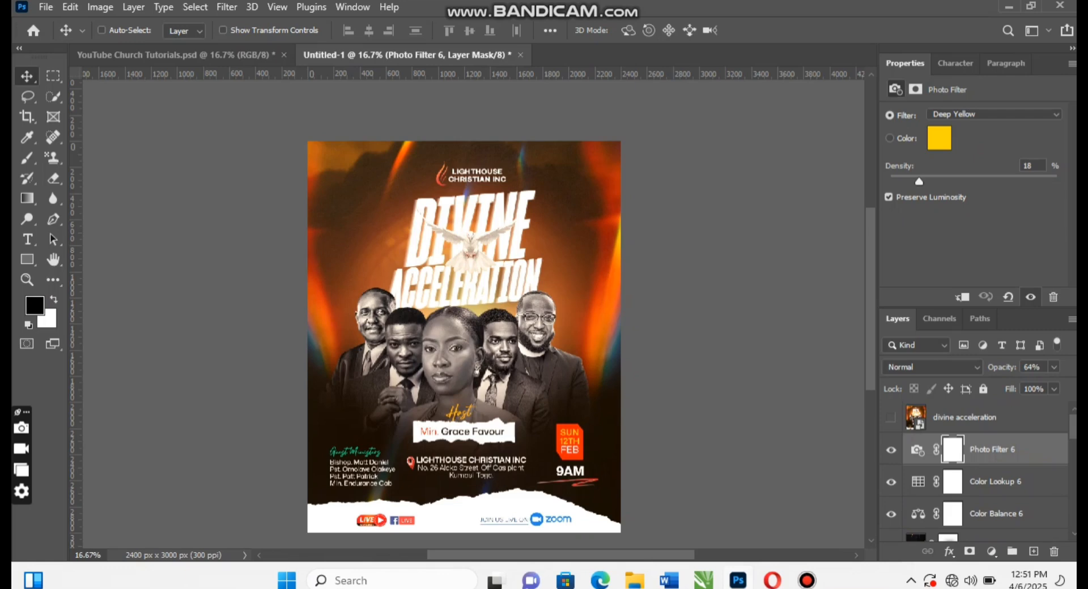
pyautogui.hotkey('ctrl', 'shift', 'alt', 'e')
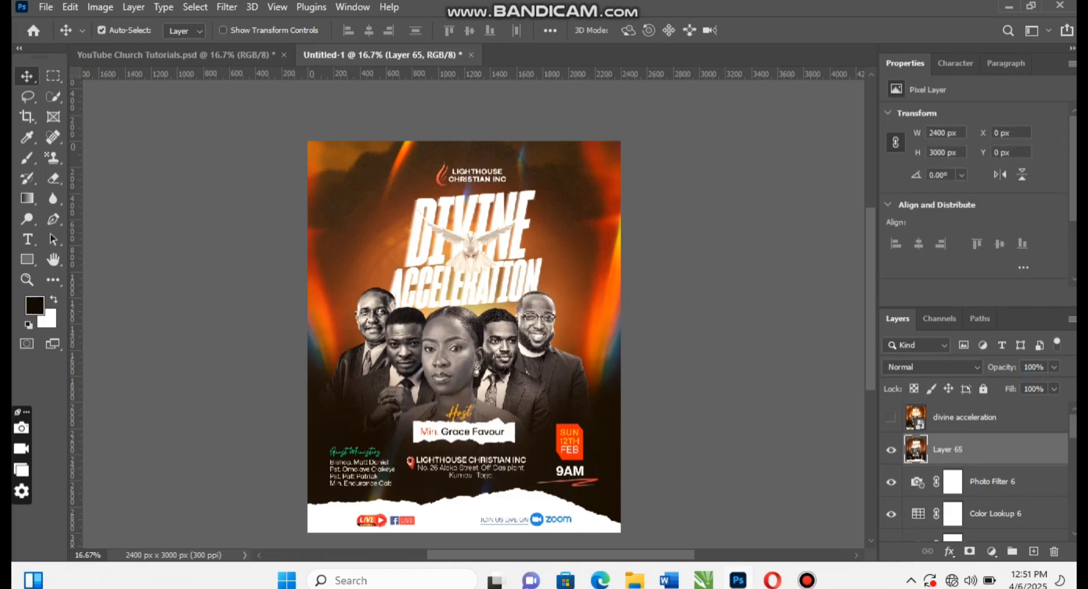
pyautogui.rightClick(999, 449)
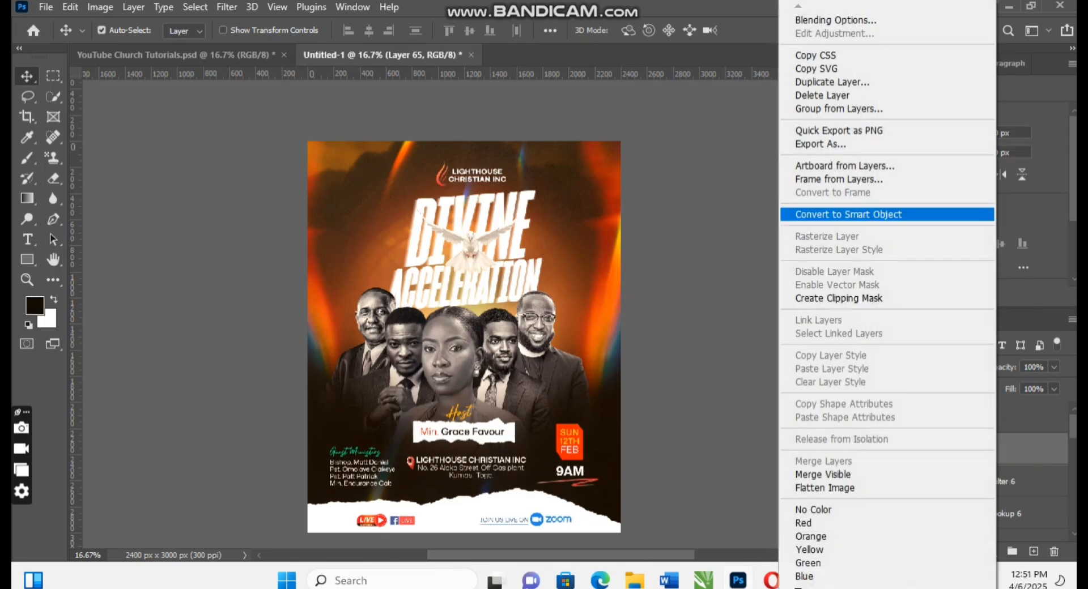
pyautogui.click(887, 215)
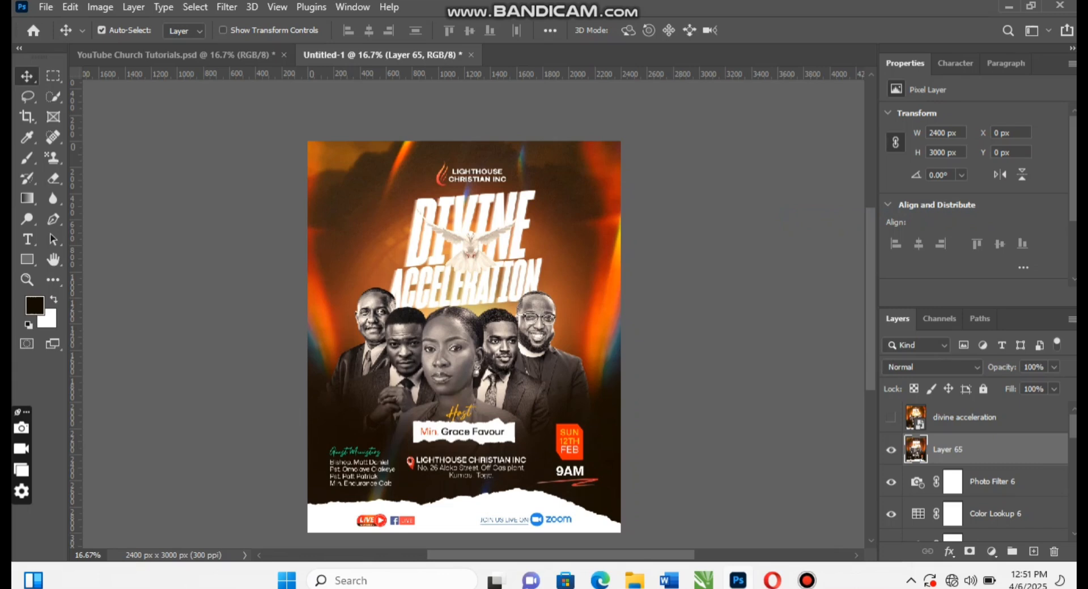
pyautogui.hotkey('ctrl', 'shift', 'alt', 'e')
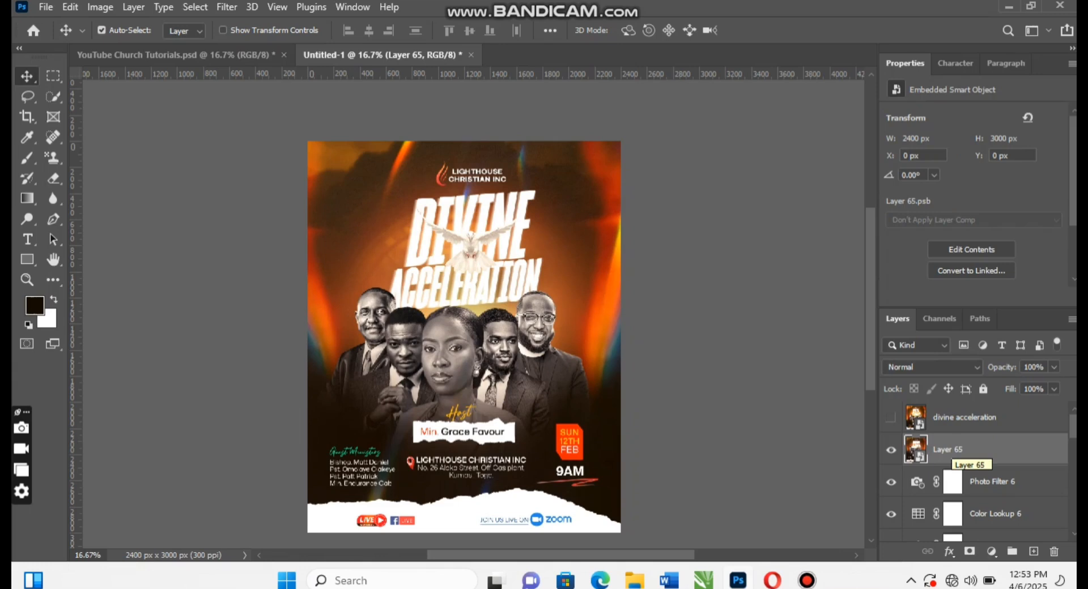
pyautogui.press('ctrl')
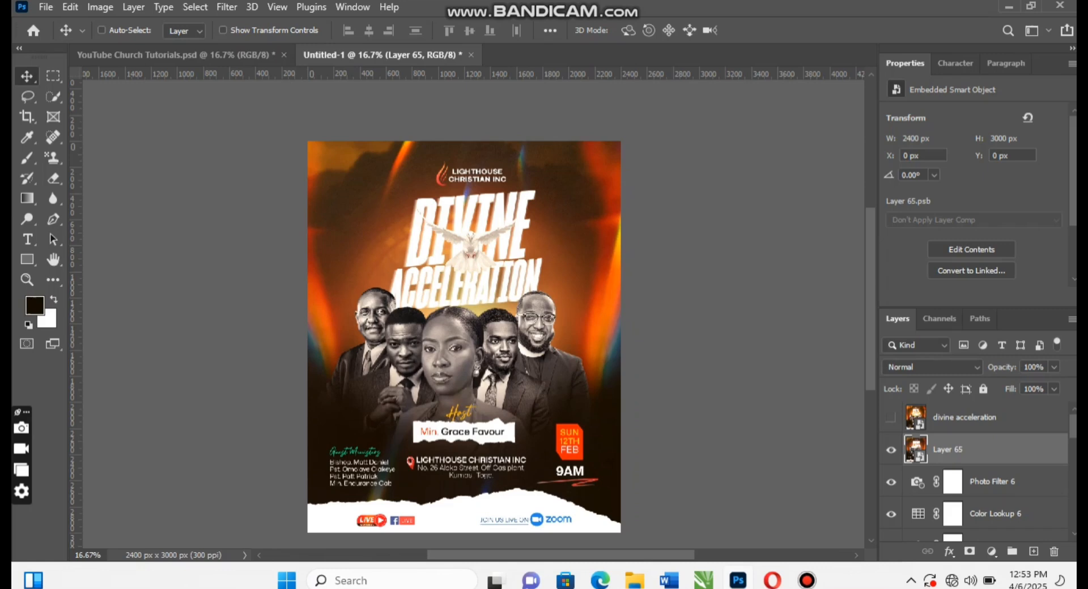
# Open the Camera Raw filter on the merged layer with Exposure +0.15, Contrast +9, Highlights +8, Shadows -7, Whites +8 and Blacks -5.
pyautogui.hotkey('ctrl', 'shift', 'a')
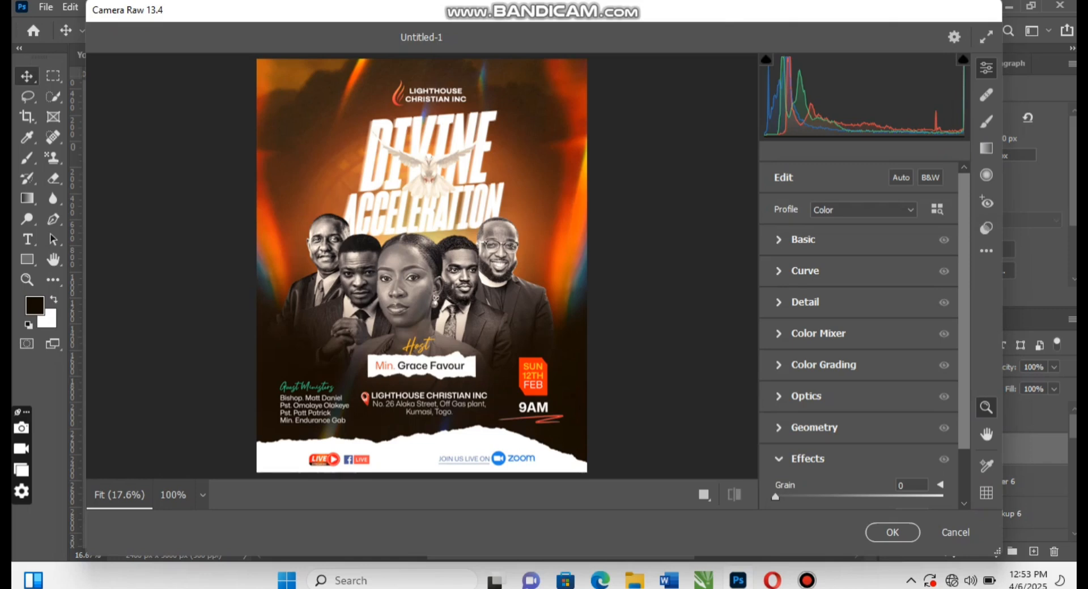
pyautogui.hotkey('ctrl', '1')
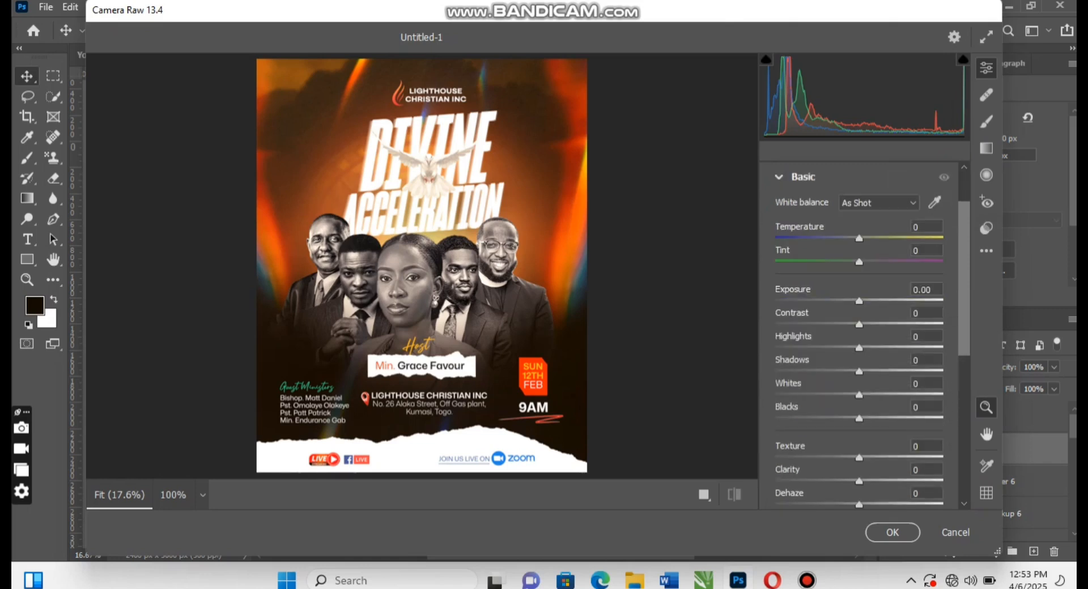
pyautogui.moveTo(859, 301); pyautogui.dragTo(855, 418)
# Raise the flyer's Texture to +20, Clarity to +7 and Vibrance to +6 in the Camera Raw filter.
pyautogui.scroll(-3, 858, 339)
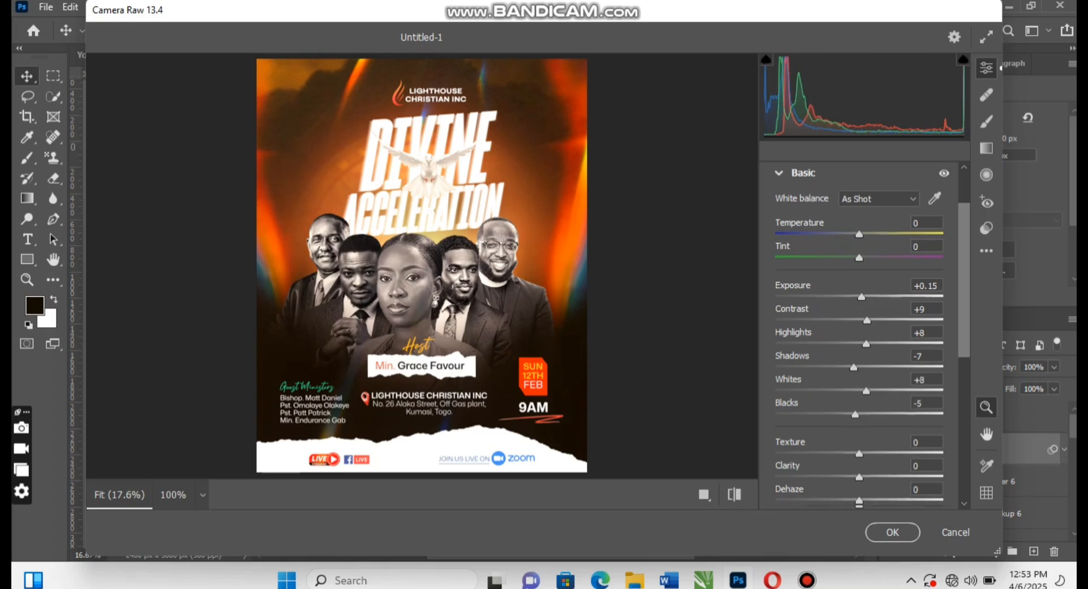
pyautogui.moveTo(859, 353); pyautogui.dragTo(865, 377)
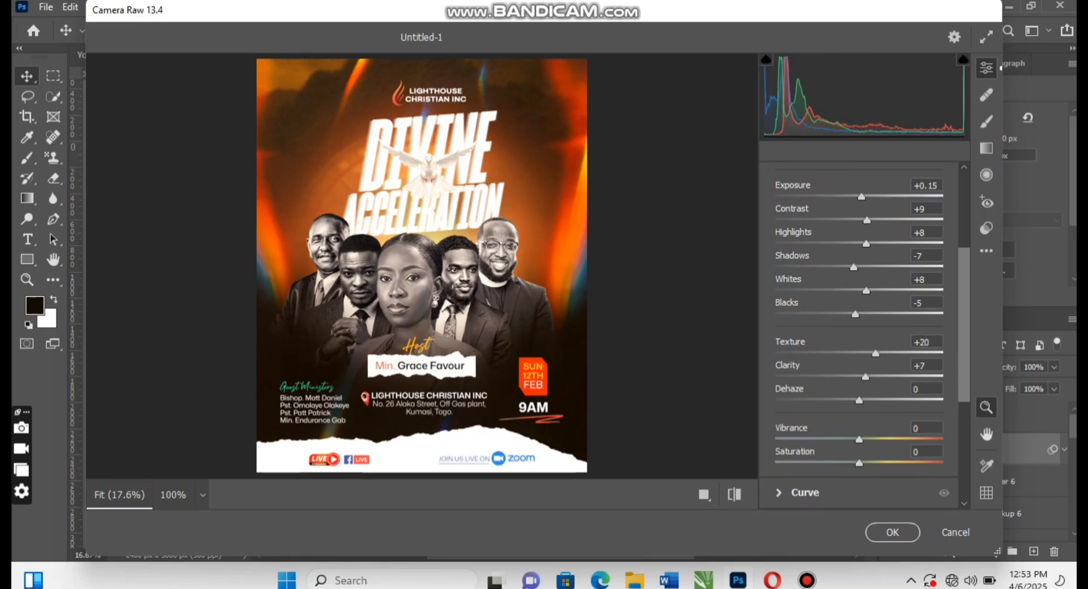
pyautogui.moveTo(859, 439); pyautogui.dragTo(863, 439)
# Apply the Camera Raw filter with Sharpening at 65 and collapse the merged layer's smart filter list.
pyautogui.scroll(-5, 858, 334)
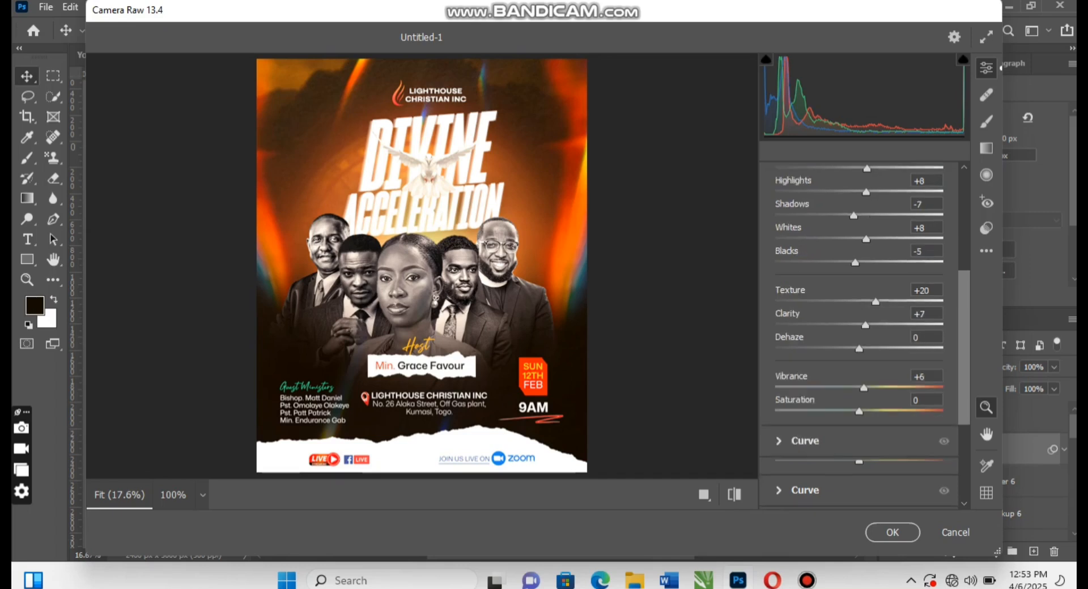
pyautogui.click(804, 377)
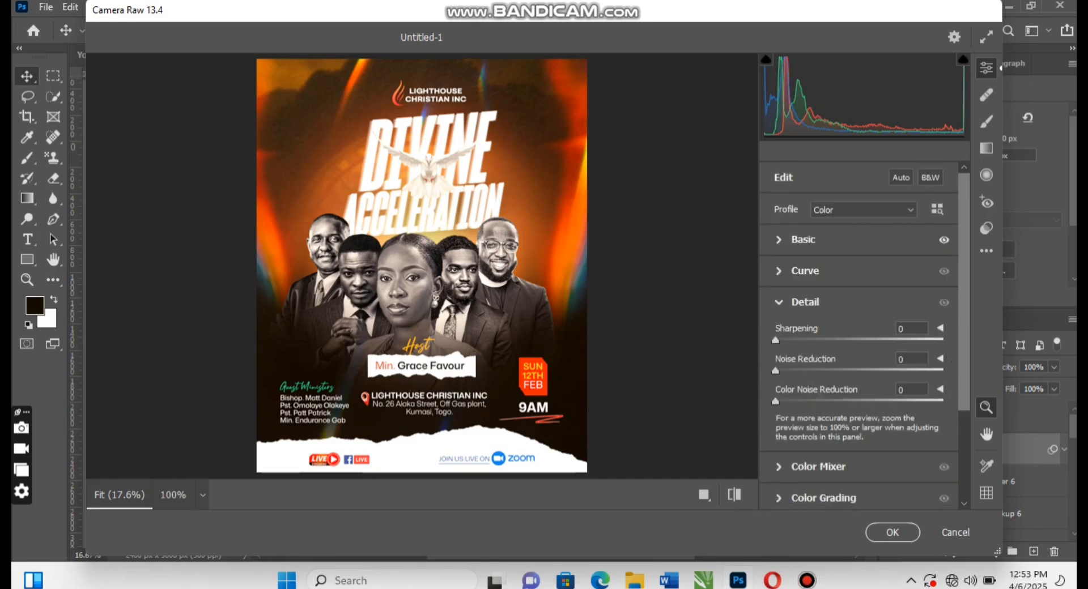
pyautogui.moveTo(775, 340); pyautogui.dragTo(848, 339)
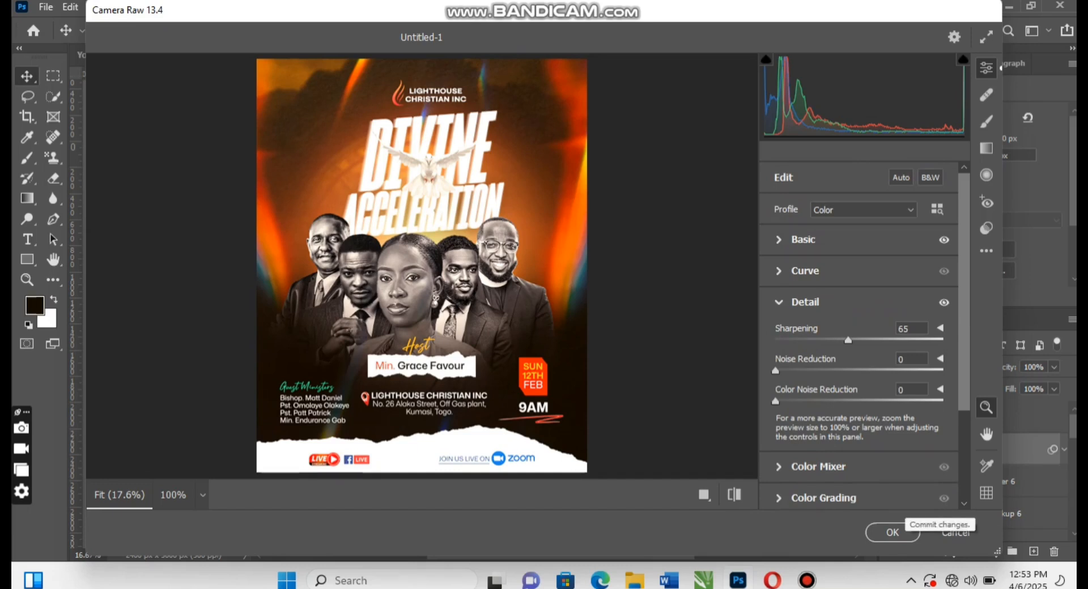
pyautogui.click(893, 532)
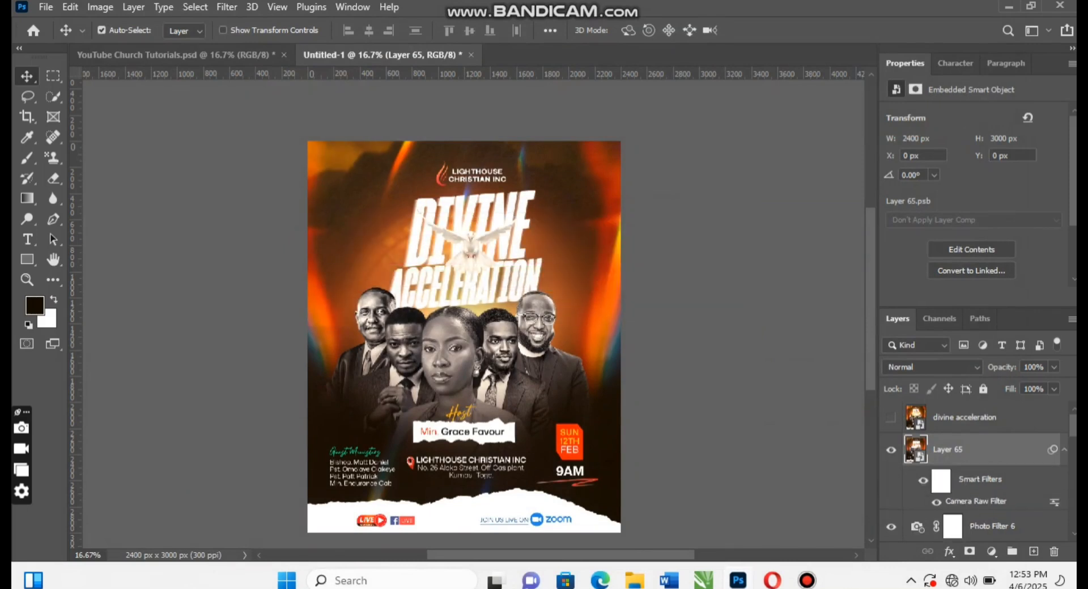
pyautogui.scroll(-1, 464, 325)
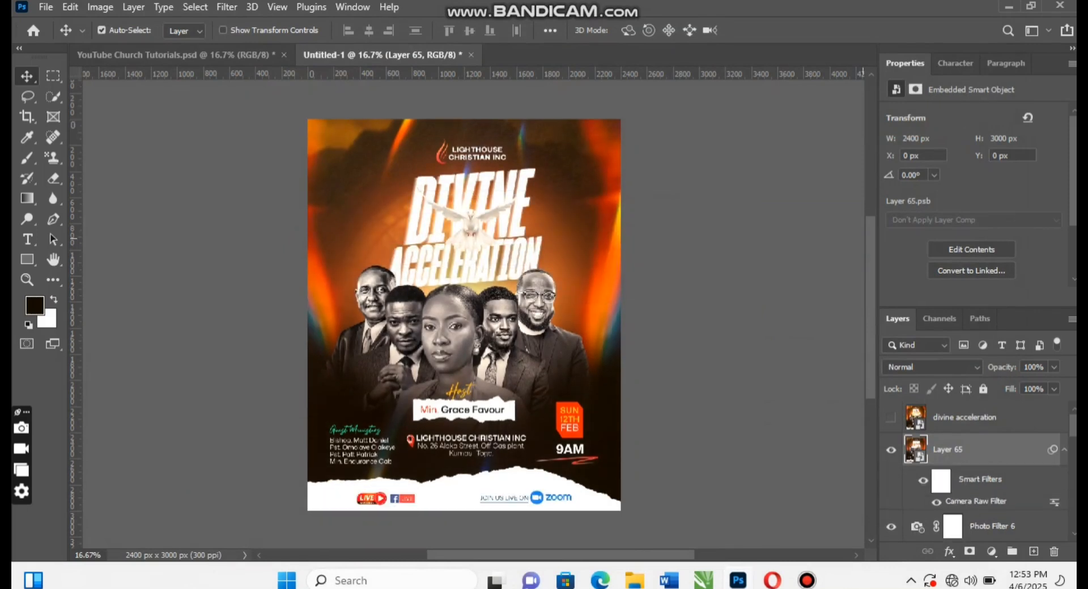
pyautogui.click(1064, 449)
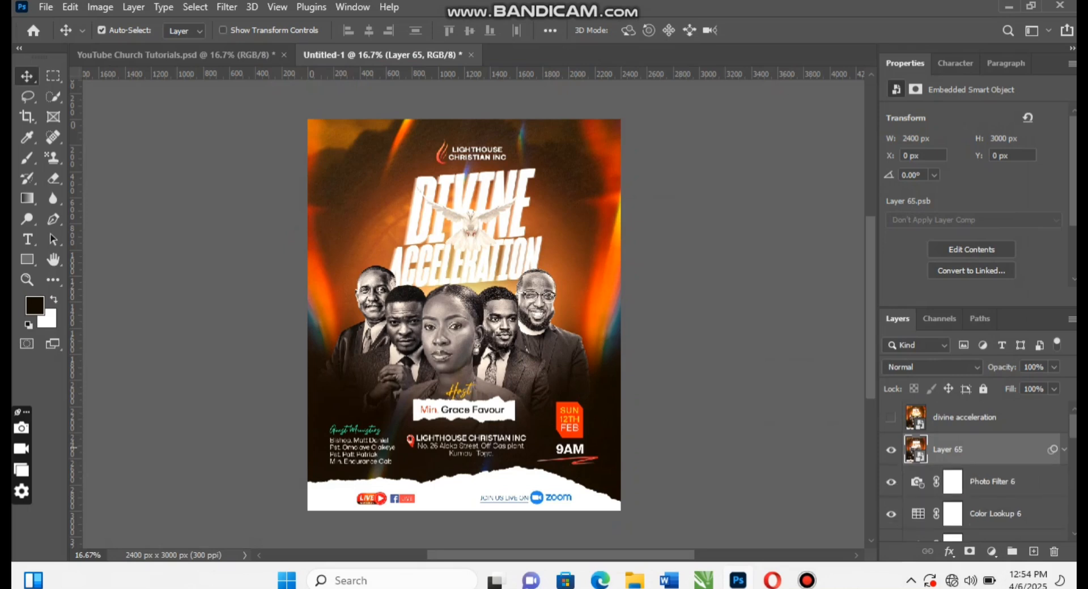